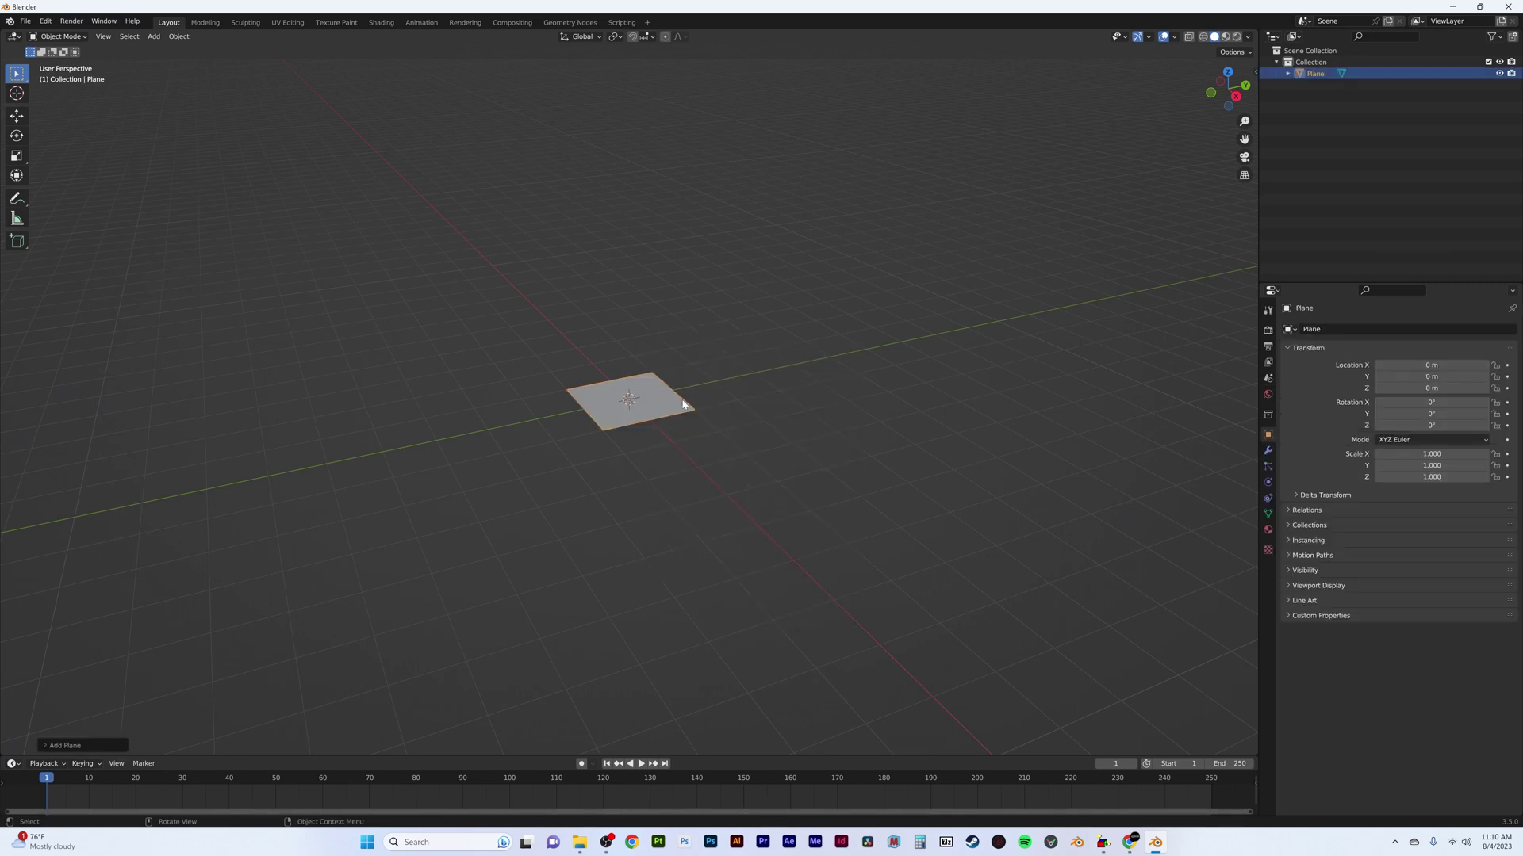
# Step: Add a ground plane and a human metarig, then scale the plane up large
pyautogui.press('s')
pyautogui.hotkey('shift', 'a')
pyautogui.click(991, 448)
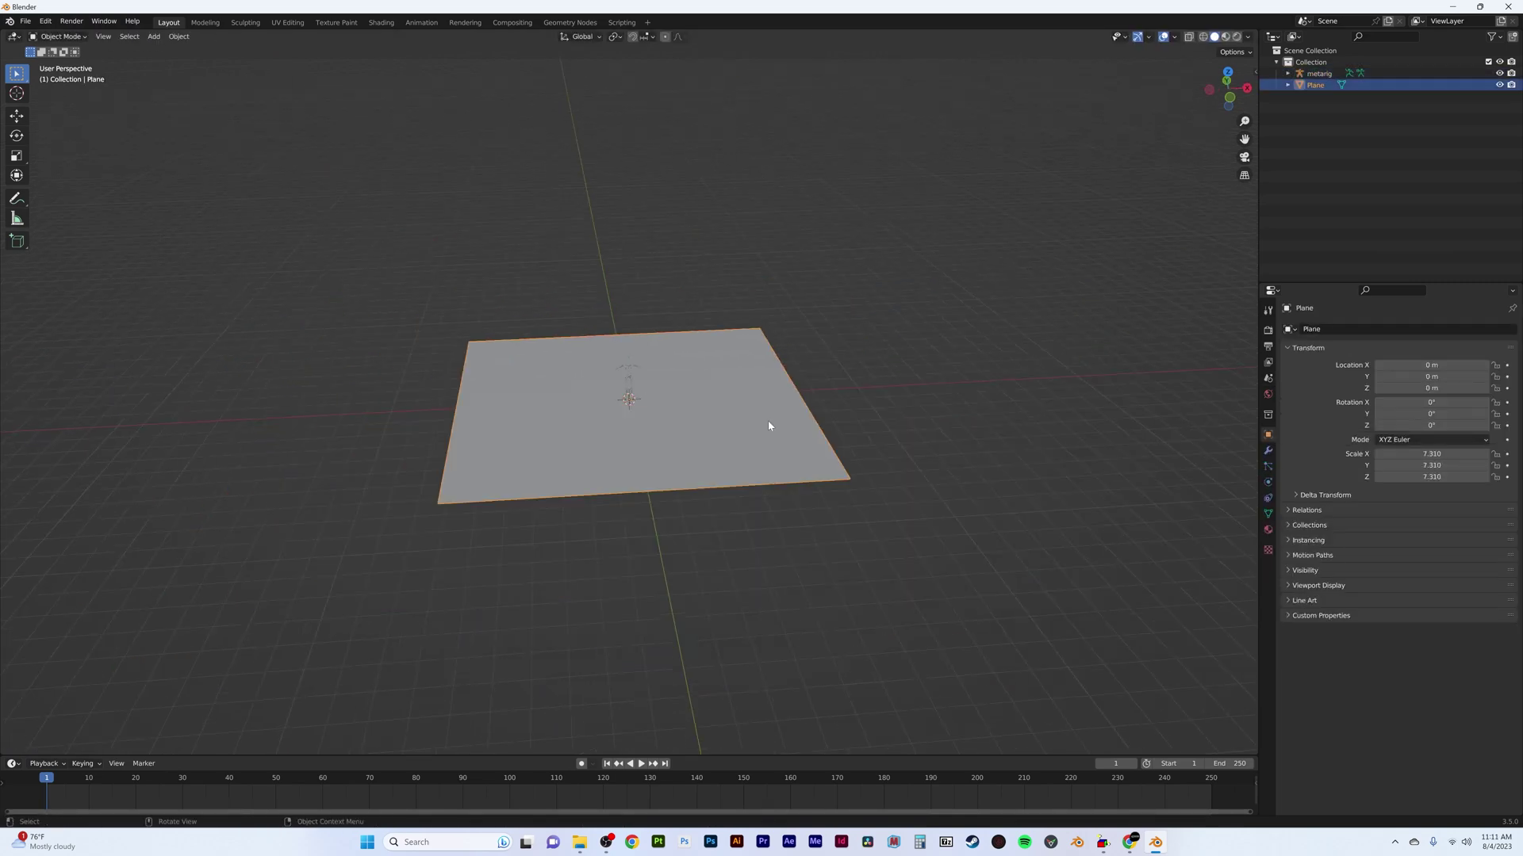
pyautogui.click(768, 420)
pyautogui.press('s')
pyautogui.click(928, 415)
# Step: Subdivide the ground plane's mesh in Edit Mode
pyautogui.press('Tab')
pyautogui.press('F3')
pyautogui.write('sub')
pyautogui.press('Return')
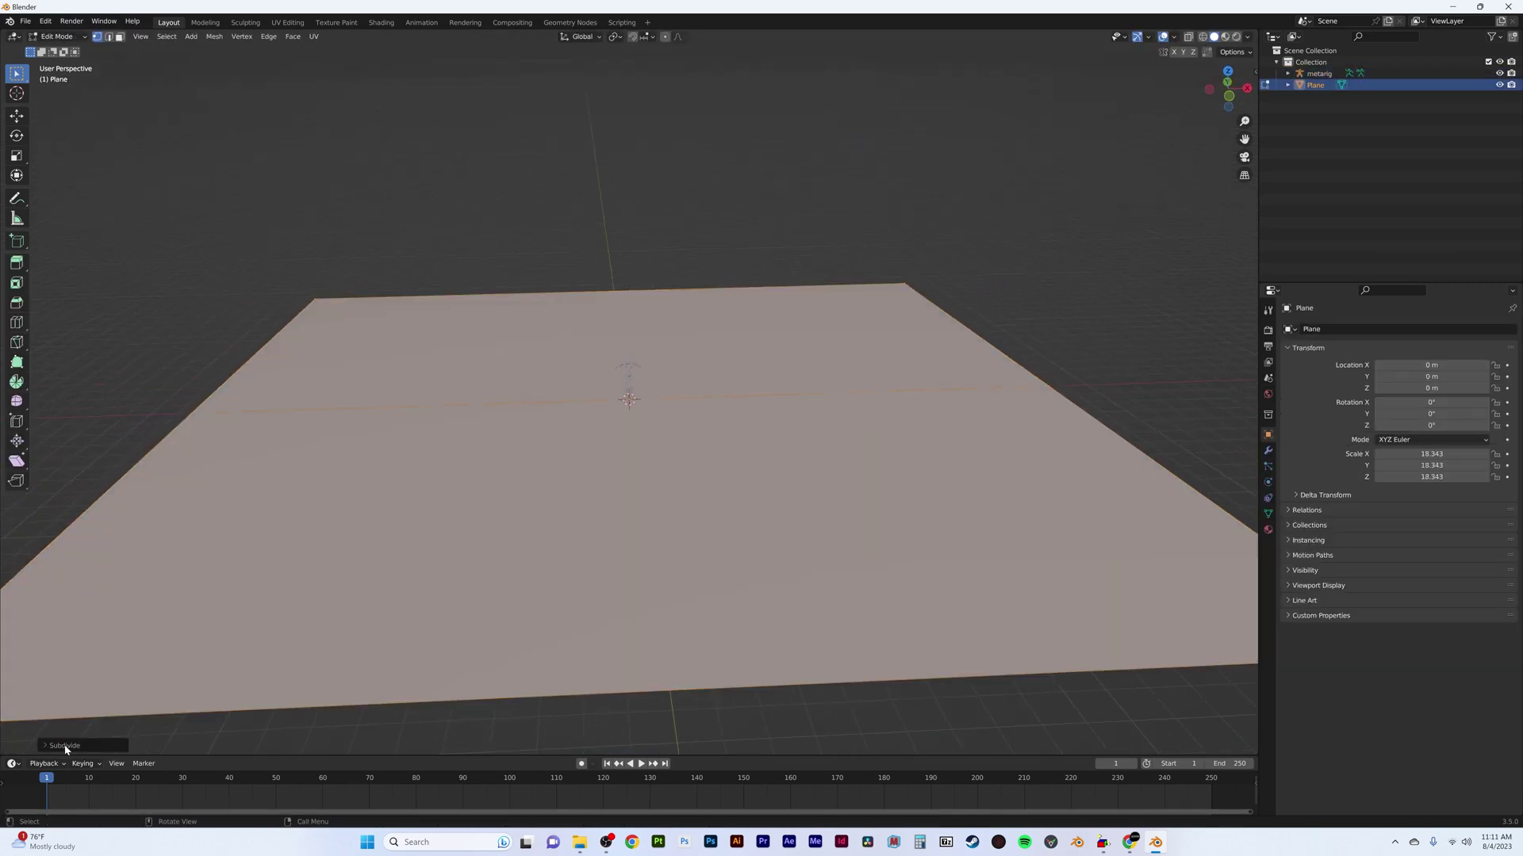
# Step: Sculpt raised ridges and rolling hills across the plane with Clay Strips
pyautogui.hotkey('ctrl', 'Tab')
pyautogui.scroll(-5, 534, 384)
pyautogui.moveTo(534, 384)
pyautogui.mouseDown(button='middle')
pyautogui.moveTo(457, 380)
pyautogui.moveTo(696, 304)
pyautogui.mouseUp(button='middle')
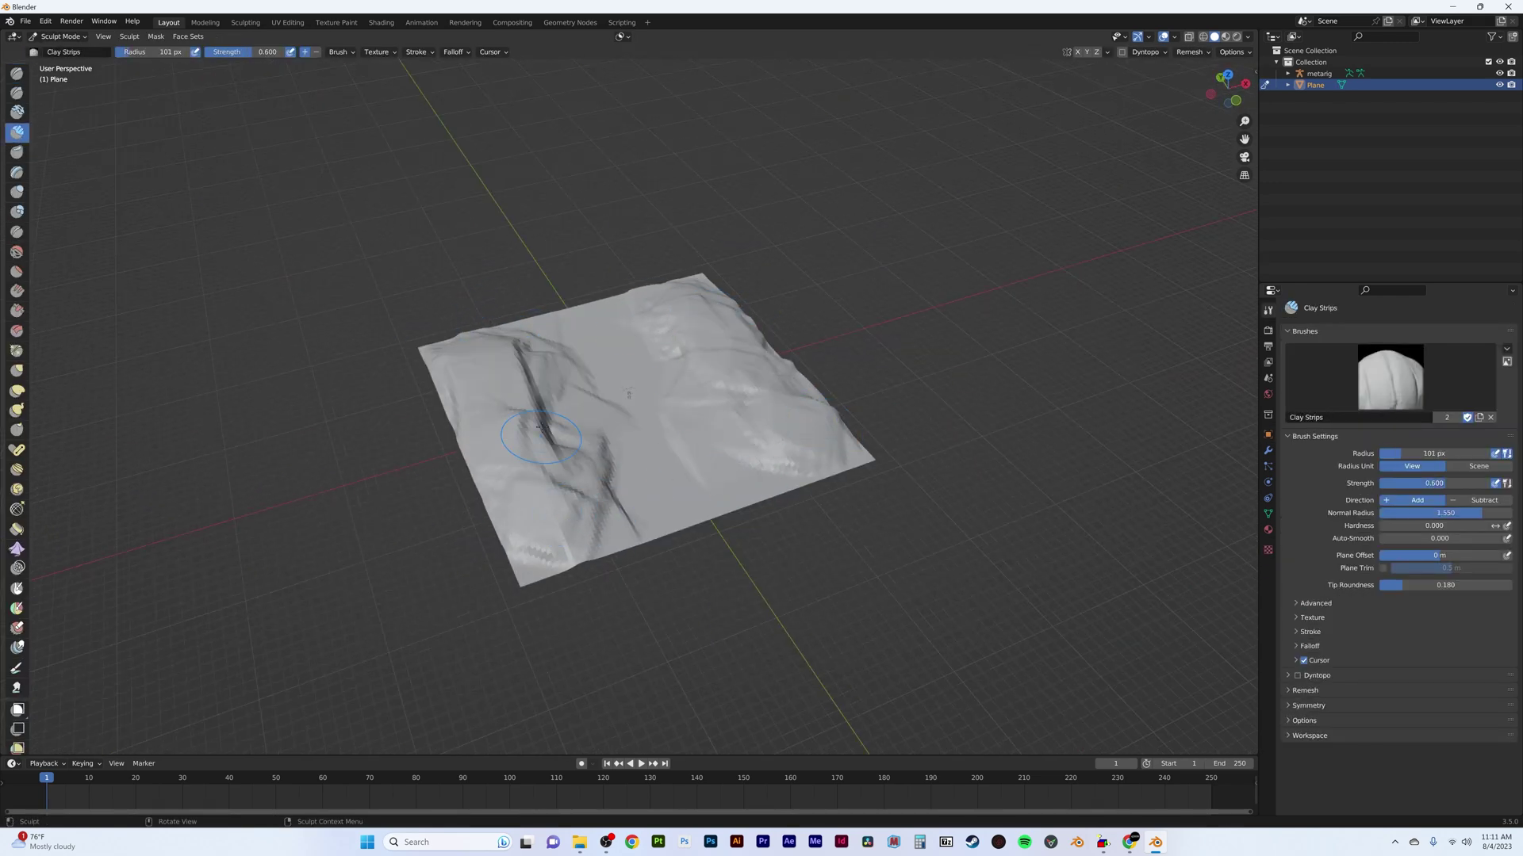
pyautogui.moveTo(540, 428); pyautogui.dragTo(634, 373, button='middle')
pyautogui.scroll(4, 790, 330)
pyautogui.moveTo(807, 297)
pyautogui.mouseDown(button='middle')
pyautogui.moveTo(789, 555)
pyautogui.moveTo(769, 457)
pyautogui.mouseUp(button='middle')
# Step: Return to Object Mode and give the terrain smooth shading
pyautogui.hotkey('ctrl', 'Tab')
pyautogui.rightClick(769, 457)
pyautogui.click(778, 517)
pyautogui.moveTo(779, 517); pyautogui.dragTo(646, 350, button='middle')
# Step: Add a cube, stretch it into a long bar and place it at the terrain edge
pyautogui.hotkey('shift', 'a')
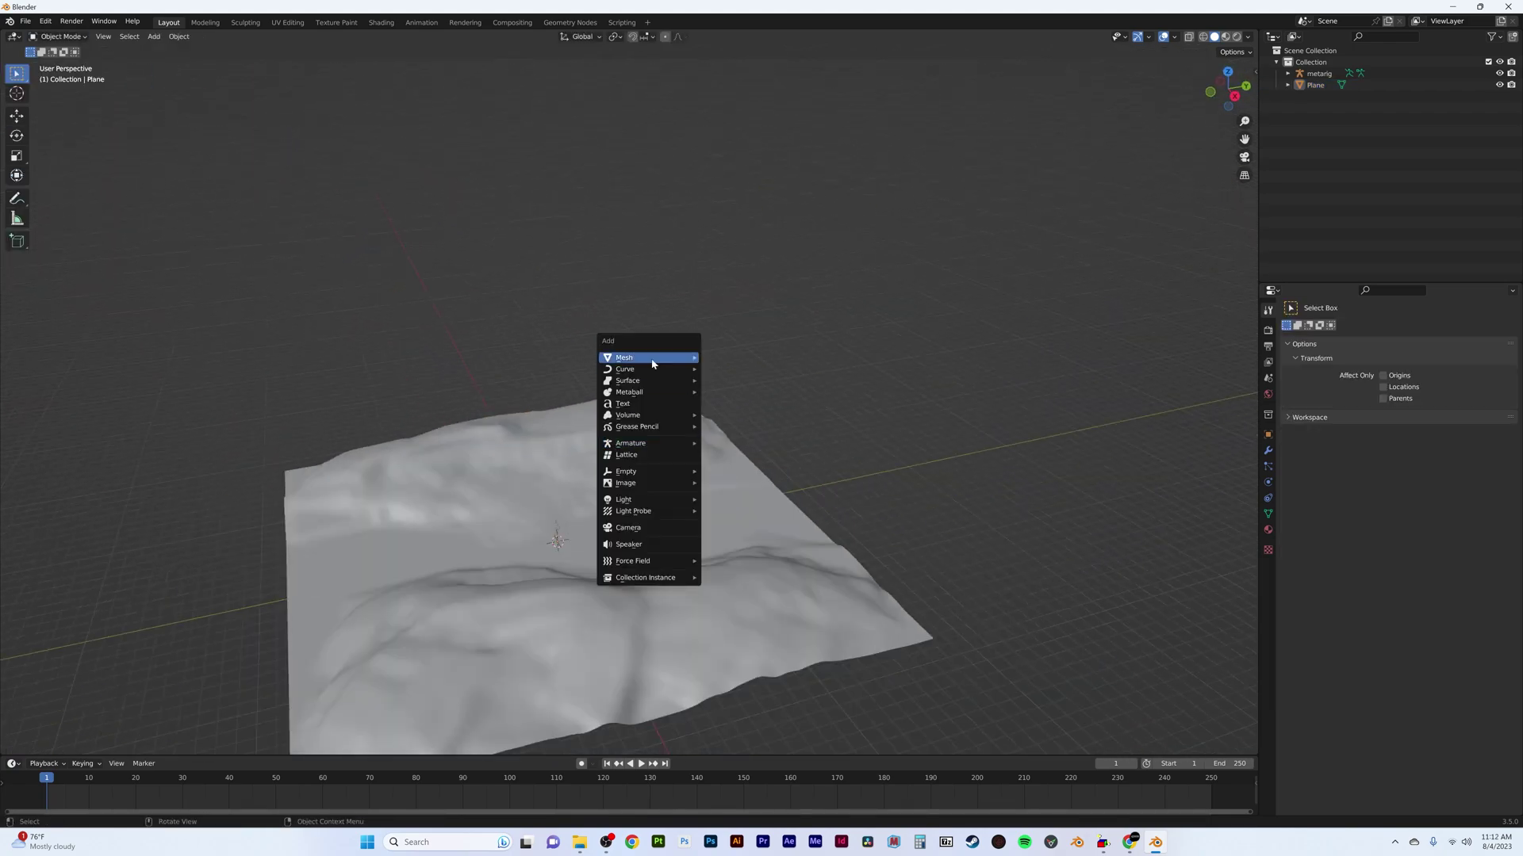
pyautogui.click(737, 369)
pyautogui.moveTo(738, 369); pyautogui.dragTo(715, 492, button='middle')
pyautogui.click(76, 532)
pyautogui.moveTo(75, 532); pyautogui.dragTo(390, 527, button='middle')
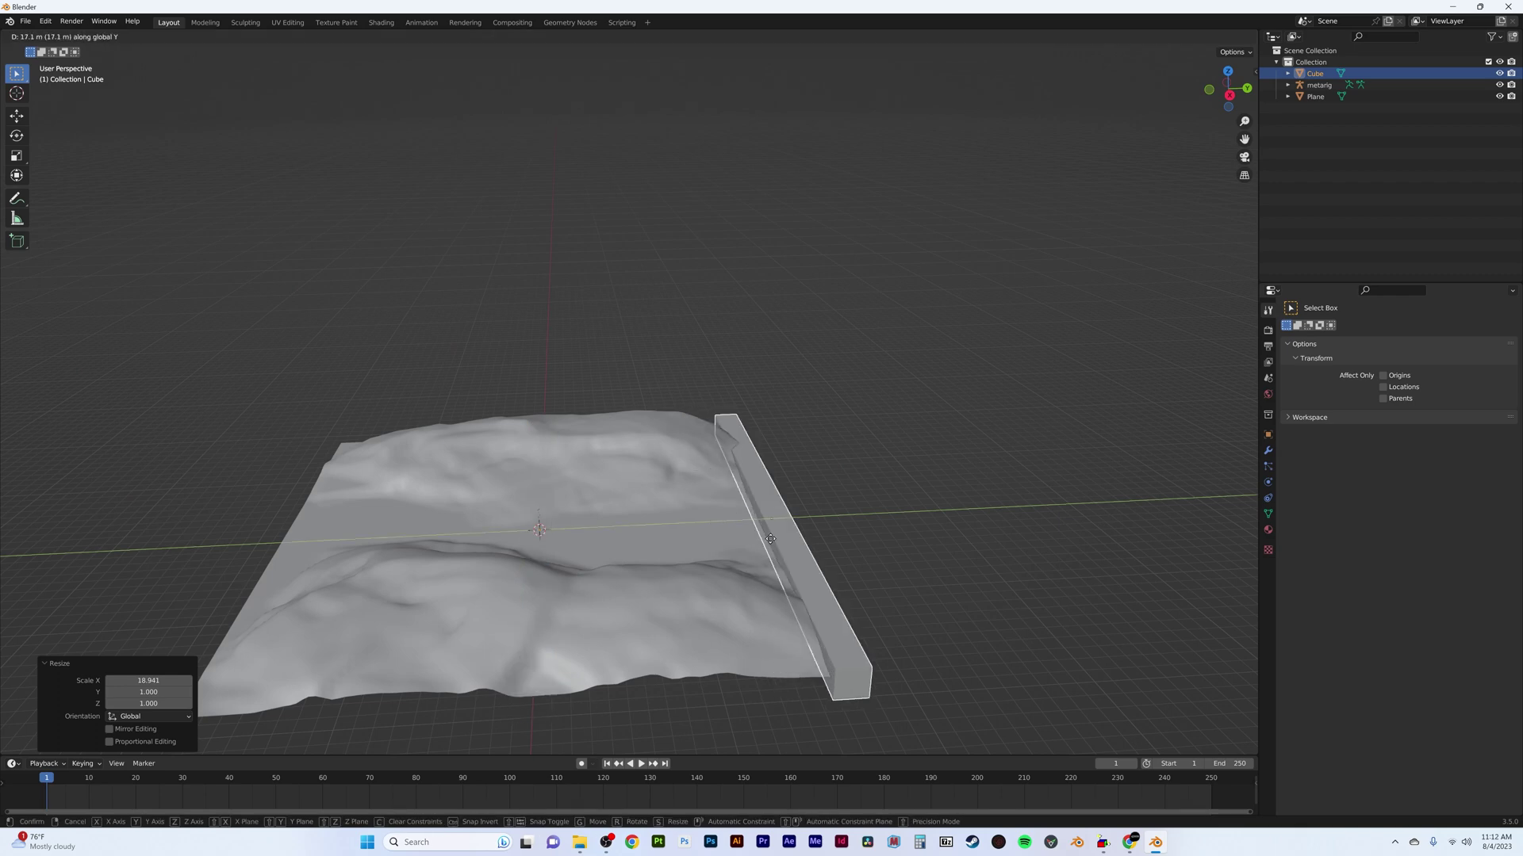
pyautogui.click(770, 538)
# Step: Extrude the bar's top upward into a tall wall
pyautogui.press('Tab')
pyautogui.press('e')
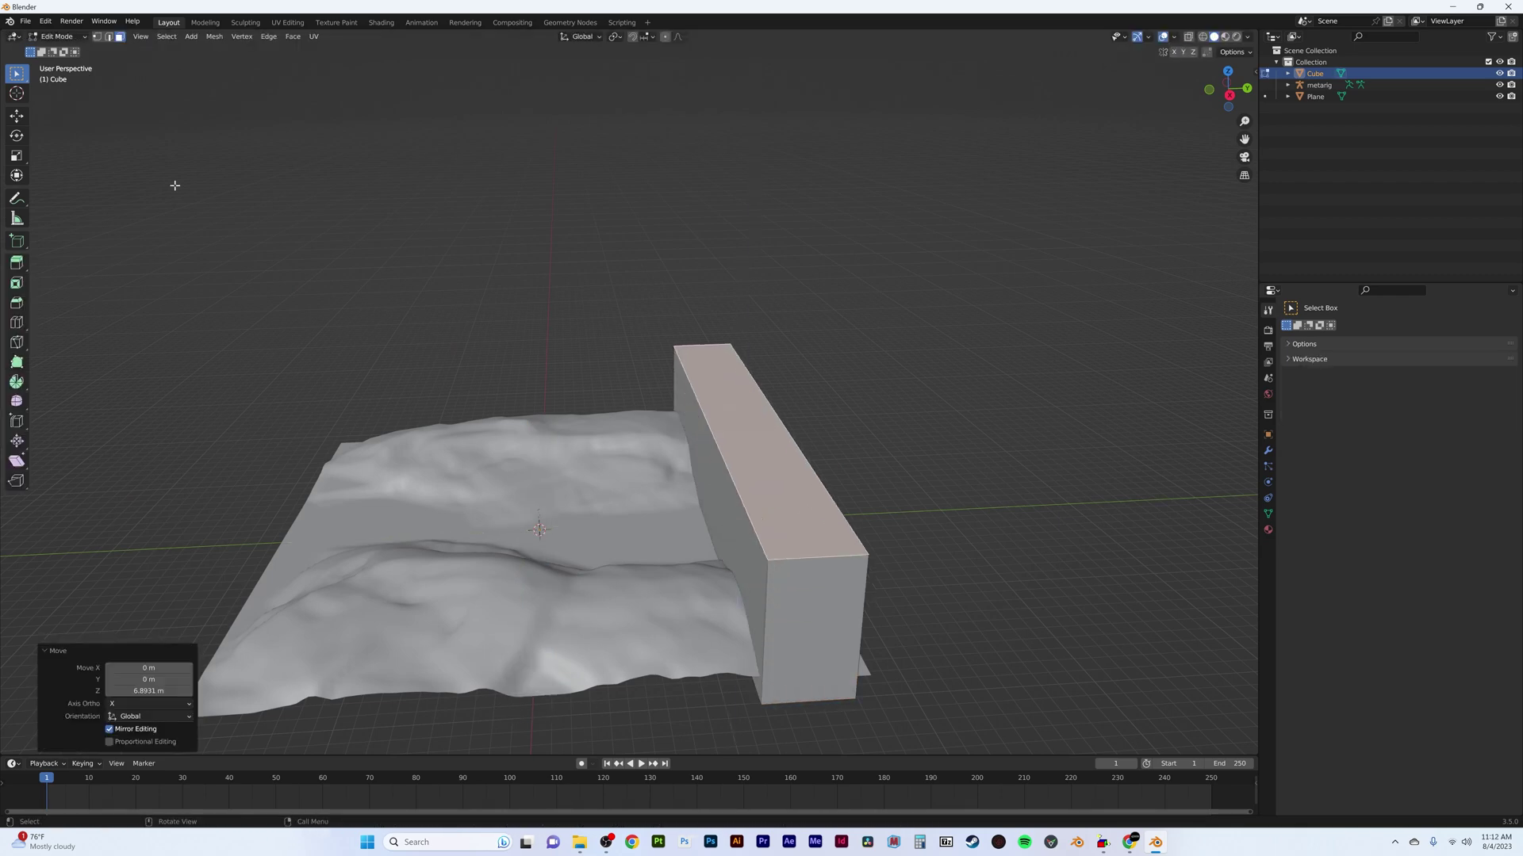
pyautogui.press('Tab')
pyautogui.click(17, 116)
# Step: Move the wall back behind the terrain and view it head-on
pyautogui.moveTo(511, 325); pyautogui.dragTo(665, 474, button='middle')
pyautogui.moveTo(665, 473); pyautogui.dragTo(721, 471)
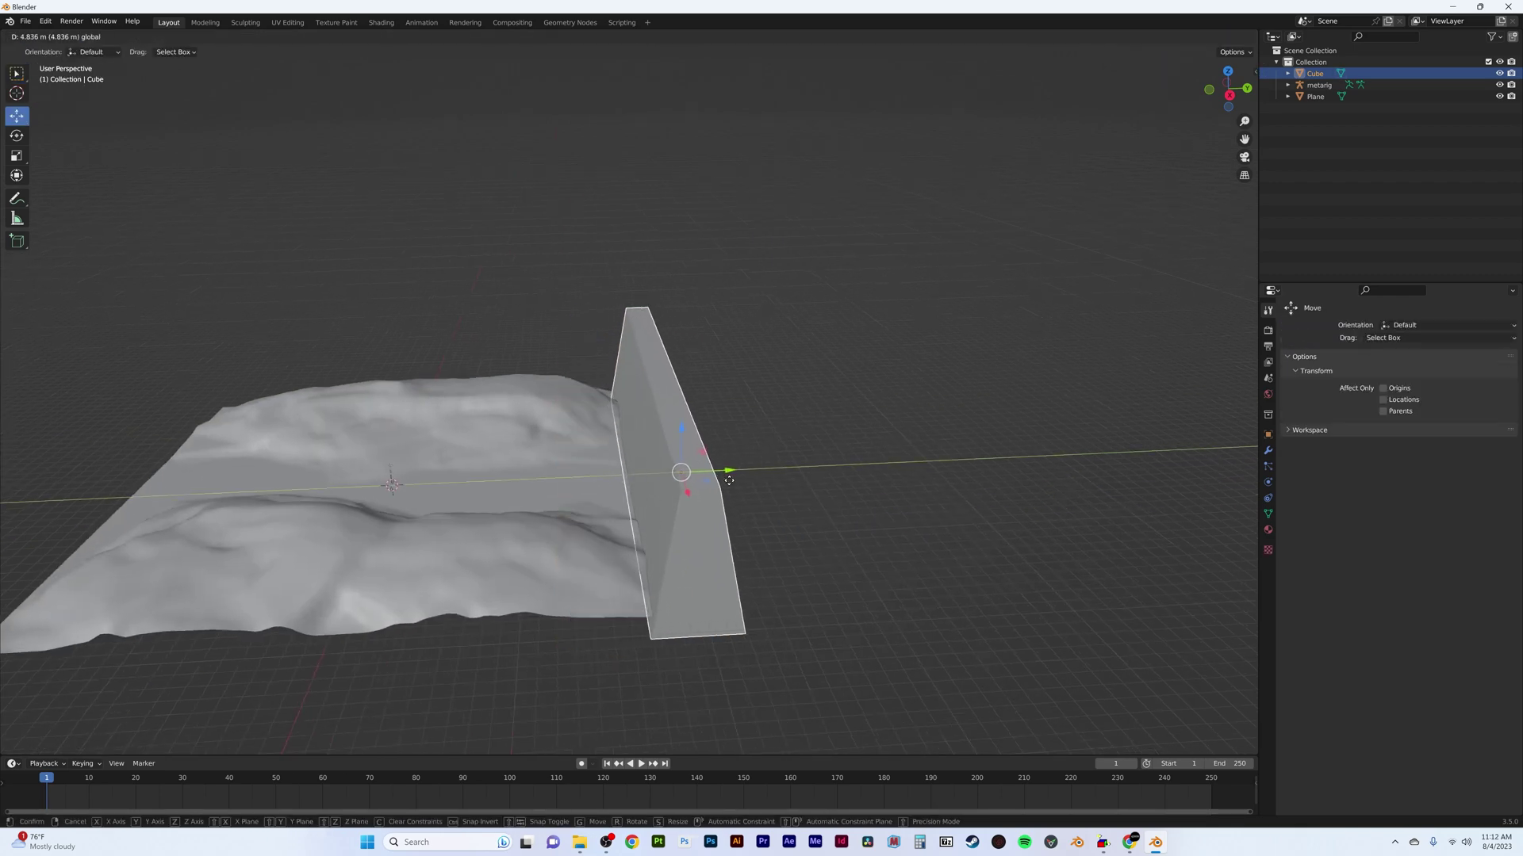
pyautogui.scroll(-4, 608, 527)
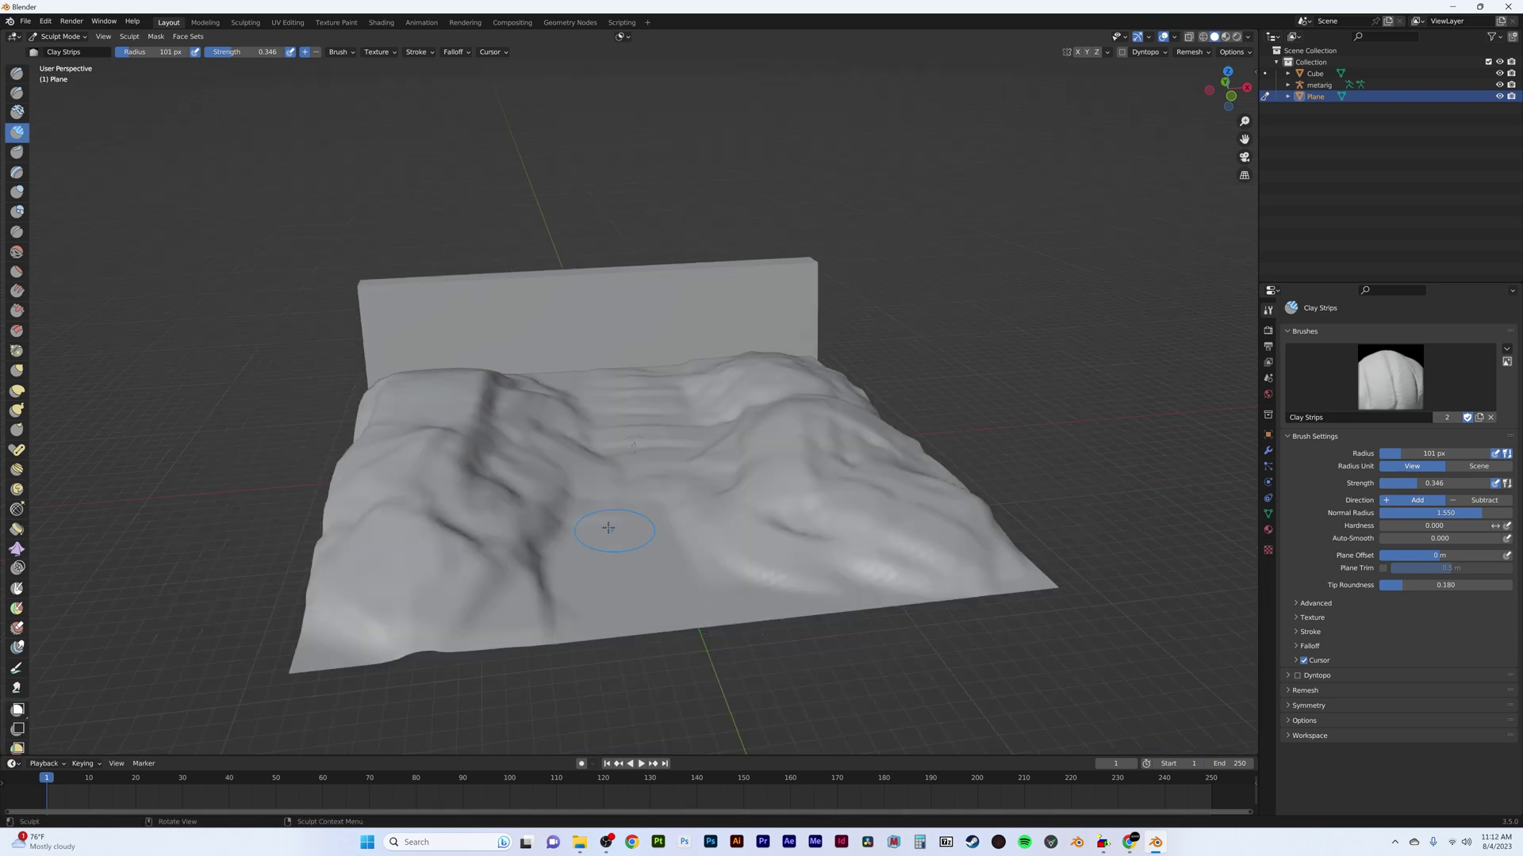
pyautogui.moveTo(694, 402); pyautogui.dragTo(749, 429, button='middle')
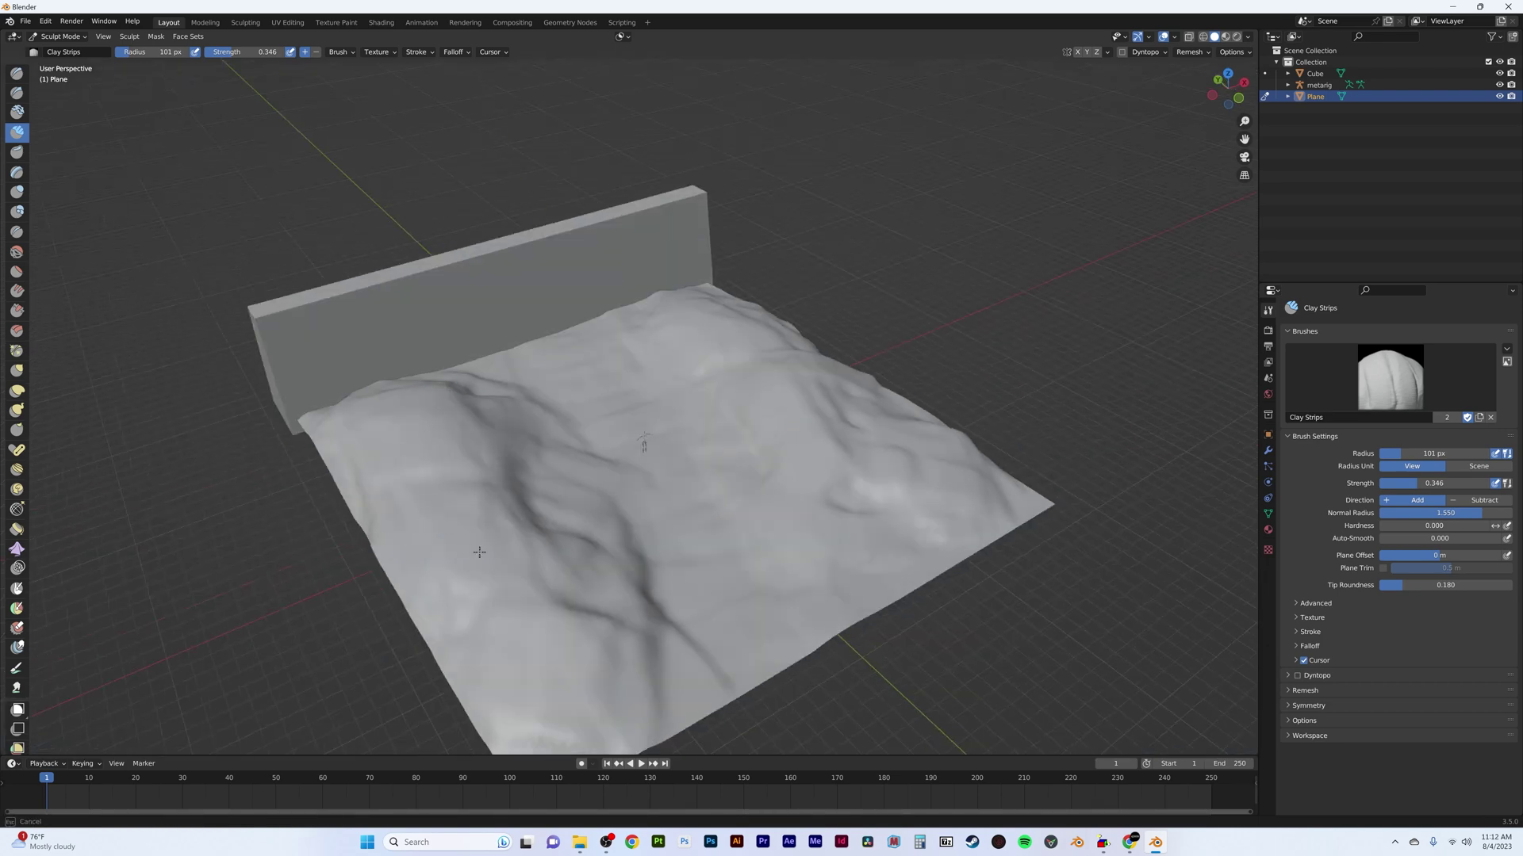
pyautogui.moveTo(479, 552); pyautogui.dragTo(635, 344, button='middle')
pyautogui.moveTo(450, 506); pyautogui.dragTo(635, 460, button='middle')
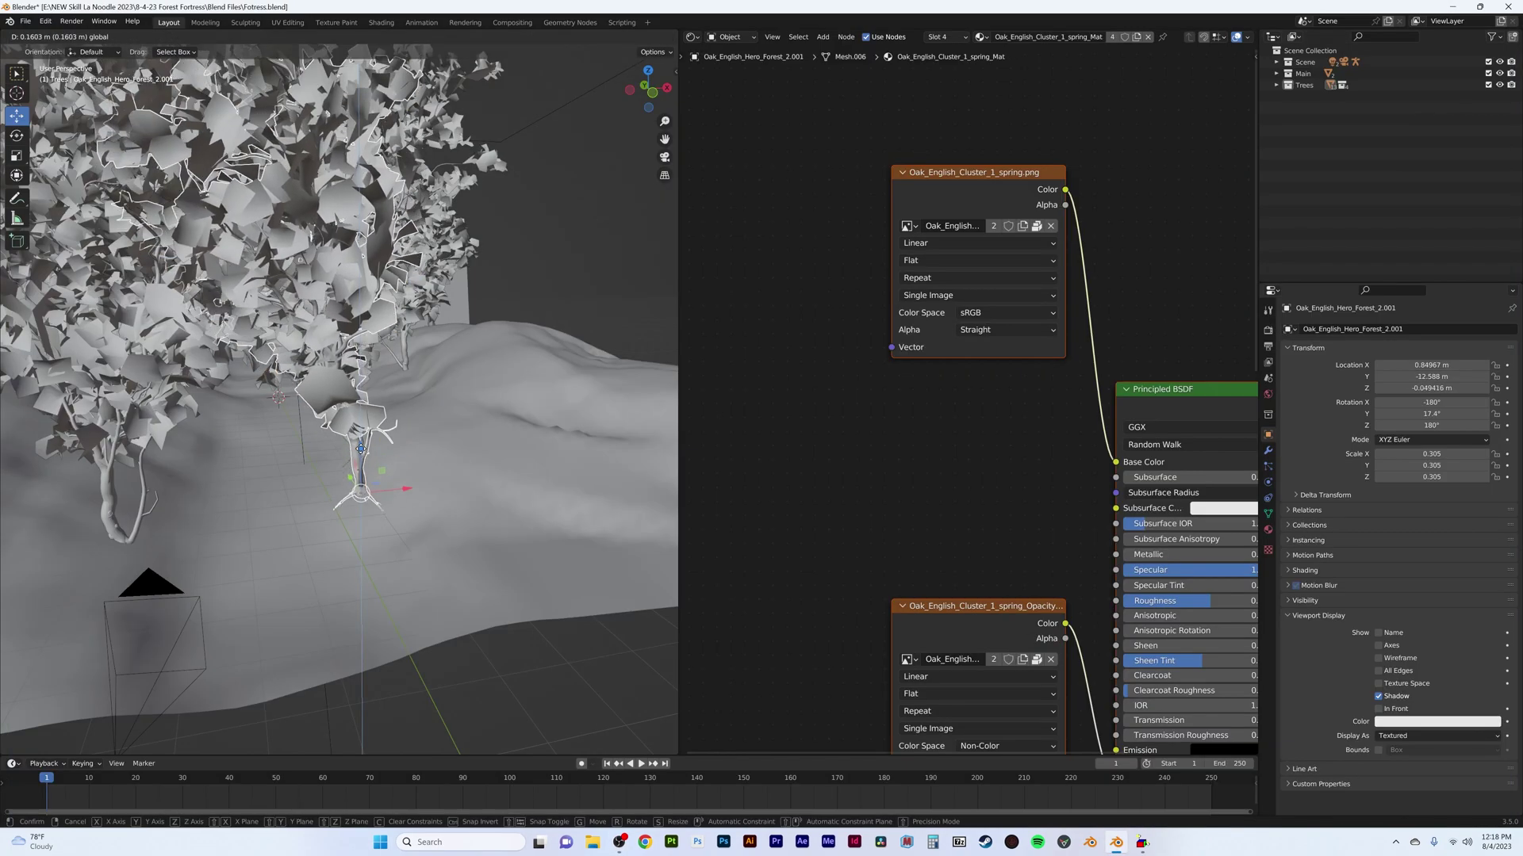
# Step: Raise the left oak tree onto the ground, select another oak, and check through the camera
pyautogui.click(125, 504)
pyautogui.moveTo(125, 503); pyautogui.dragTo(107, 502)
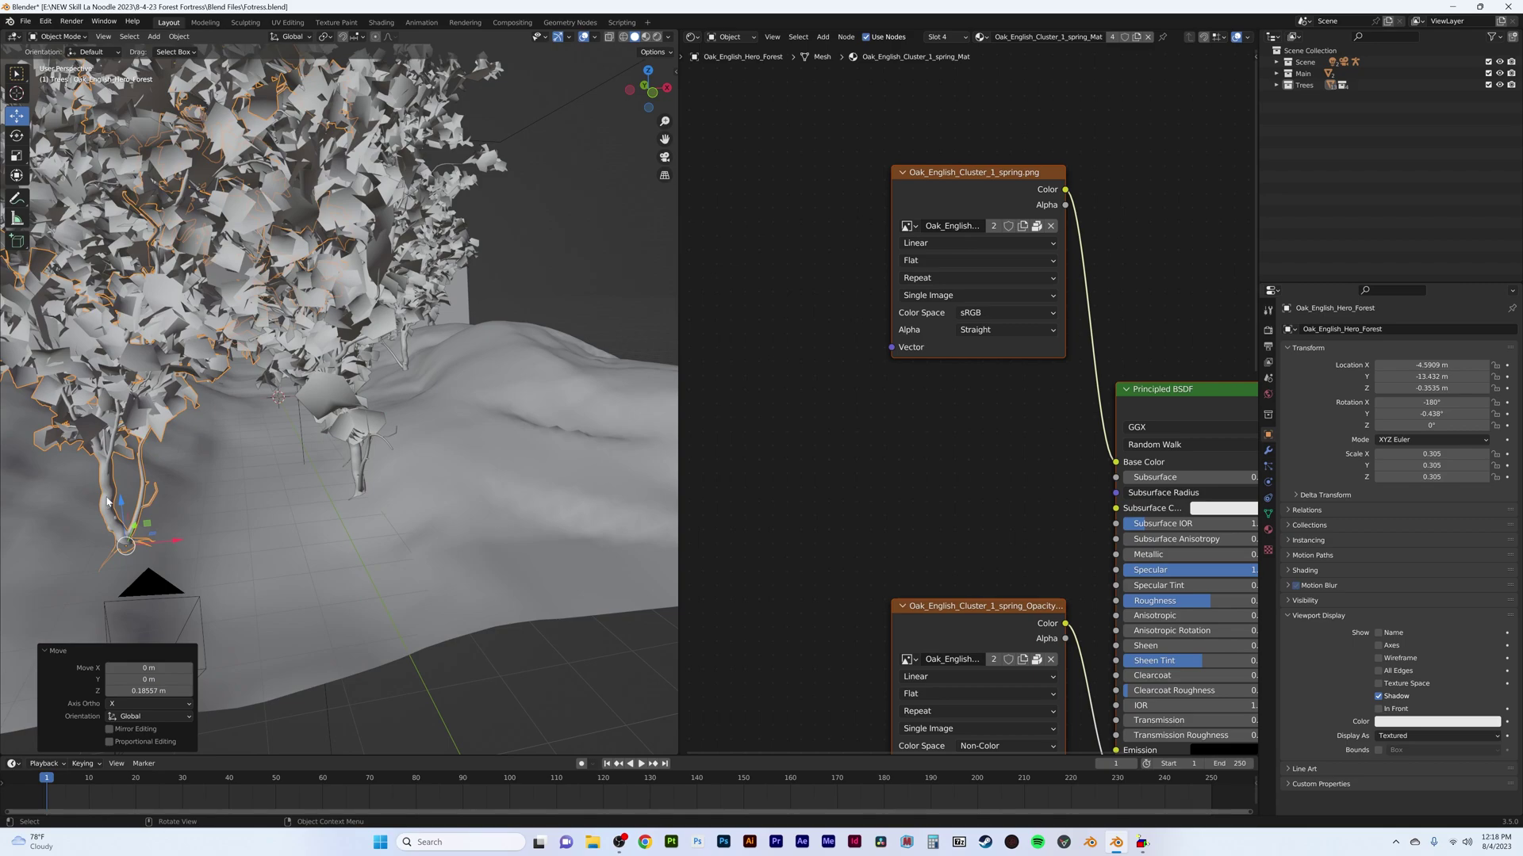
pyautogui.moveTo(107, 501); pyautogui.dragTo(245, 415, button='middle')
pyautogui.click(238, 489)
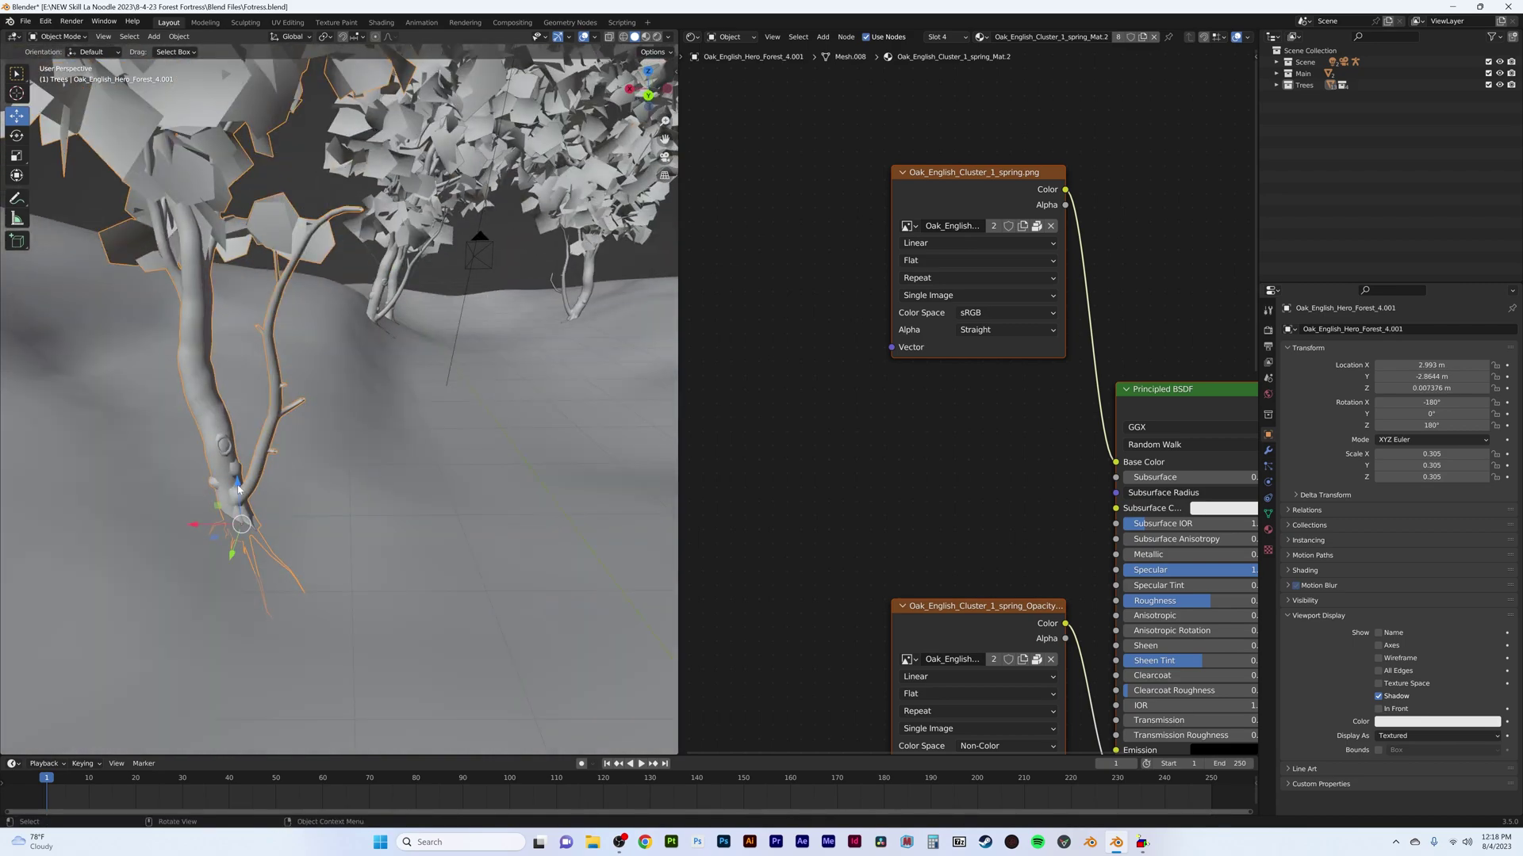
pyautogui.press('KP_0')
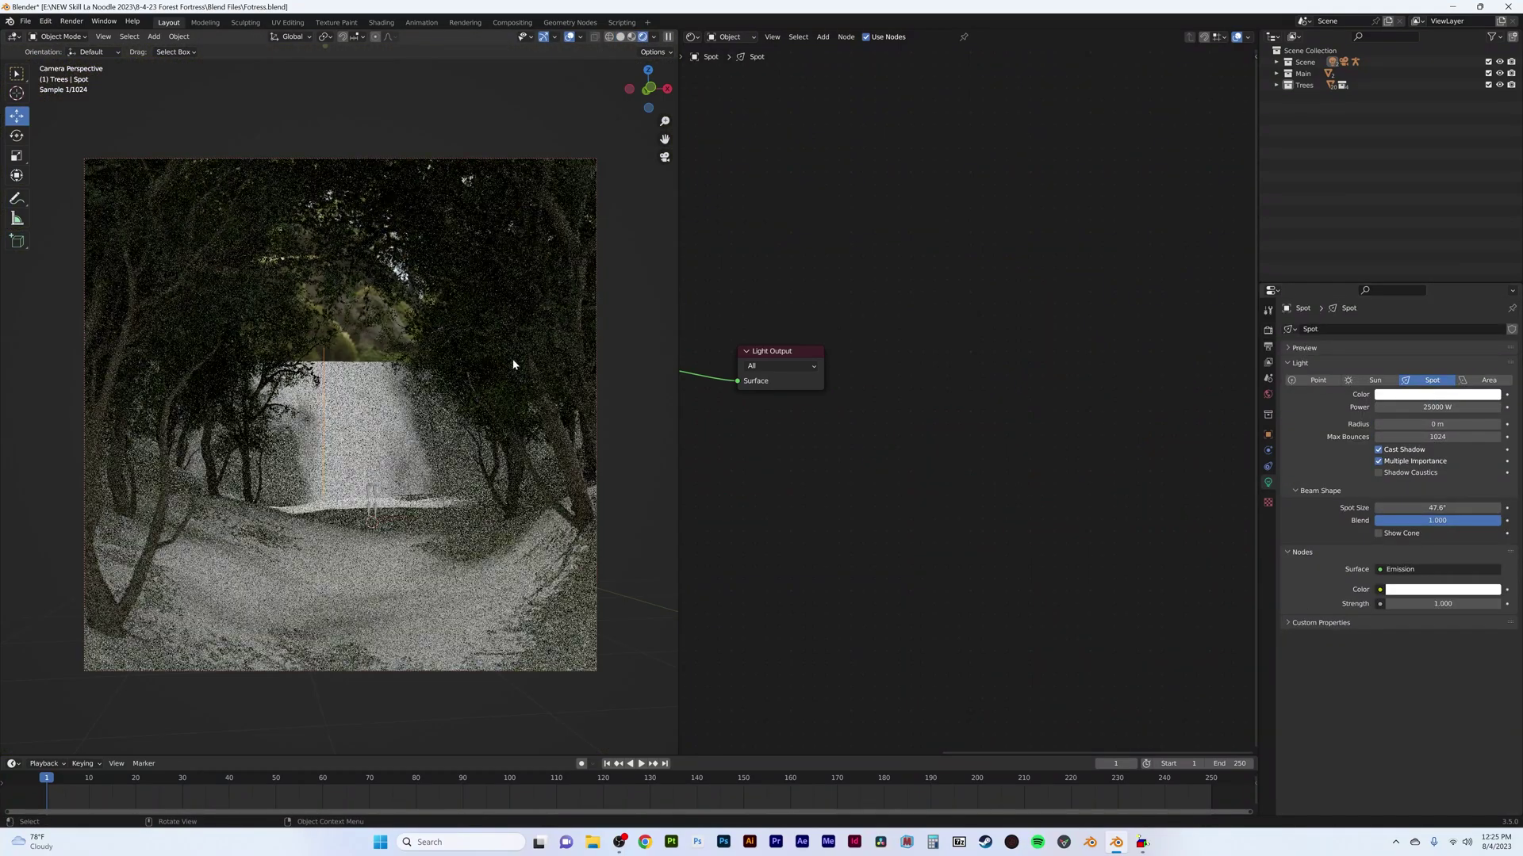
# Step: Rotate the spotlight about the X and Y axes to re-aim it over the path
pyautogui.press('r')
pyautogui.press('x')
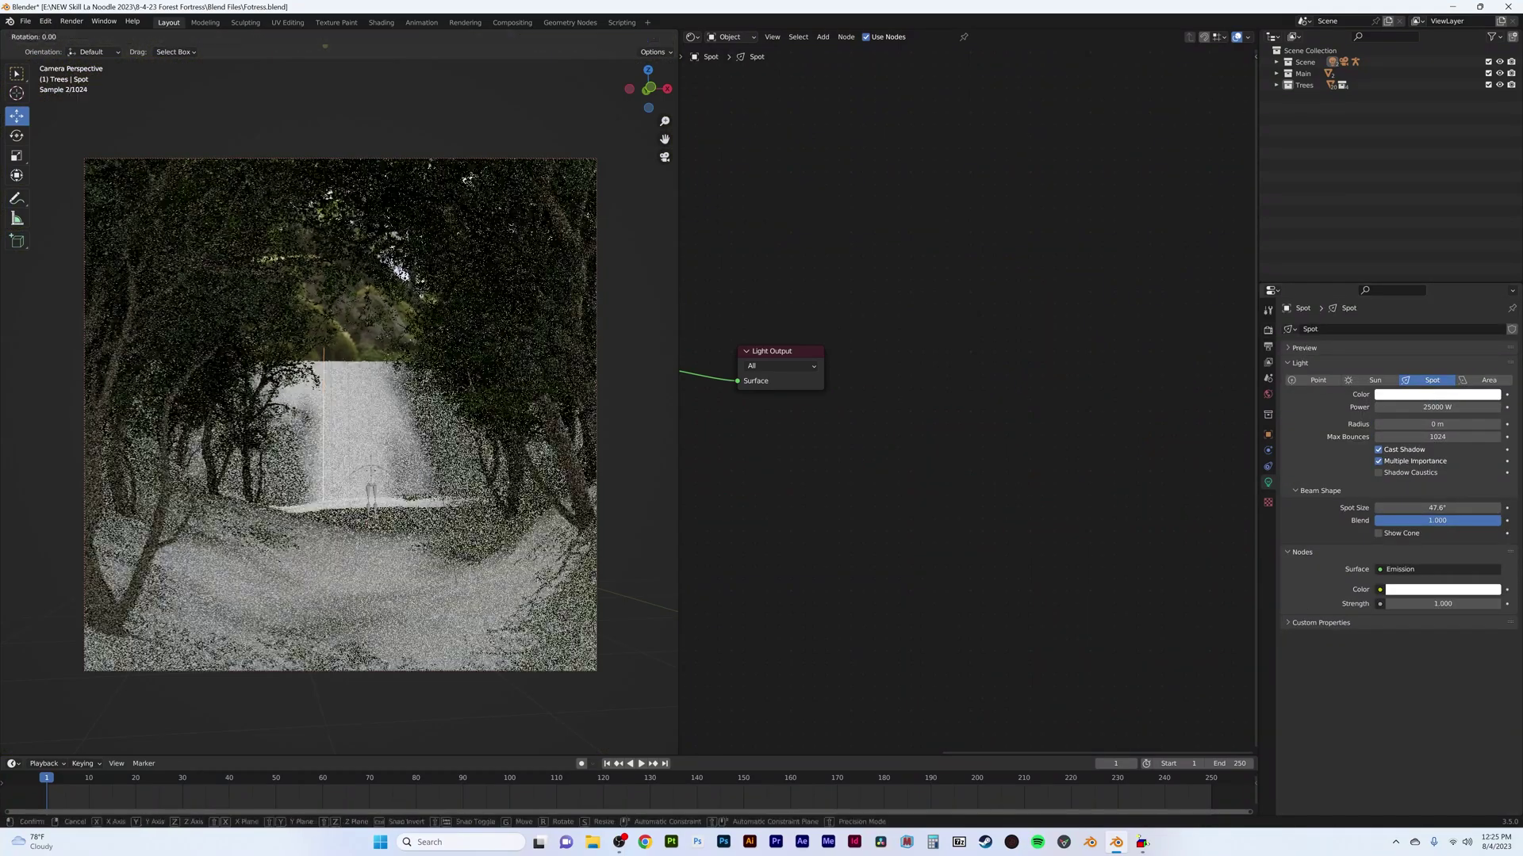
pyautogui.press('Return')
pyautogui.press('r')
pyautogui.press('y')
pyautogui.press('Escape')
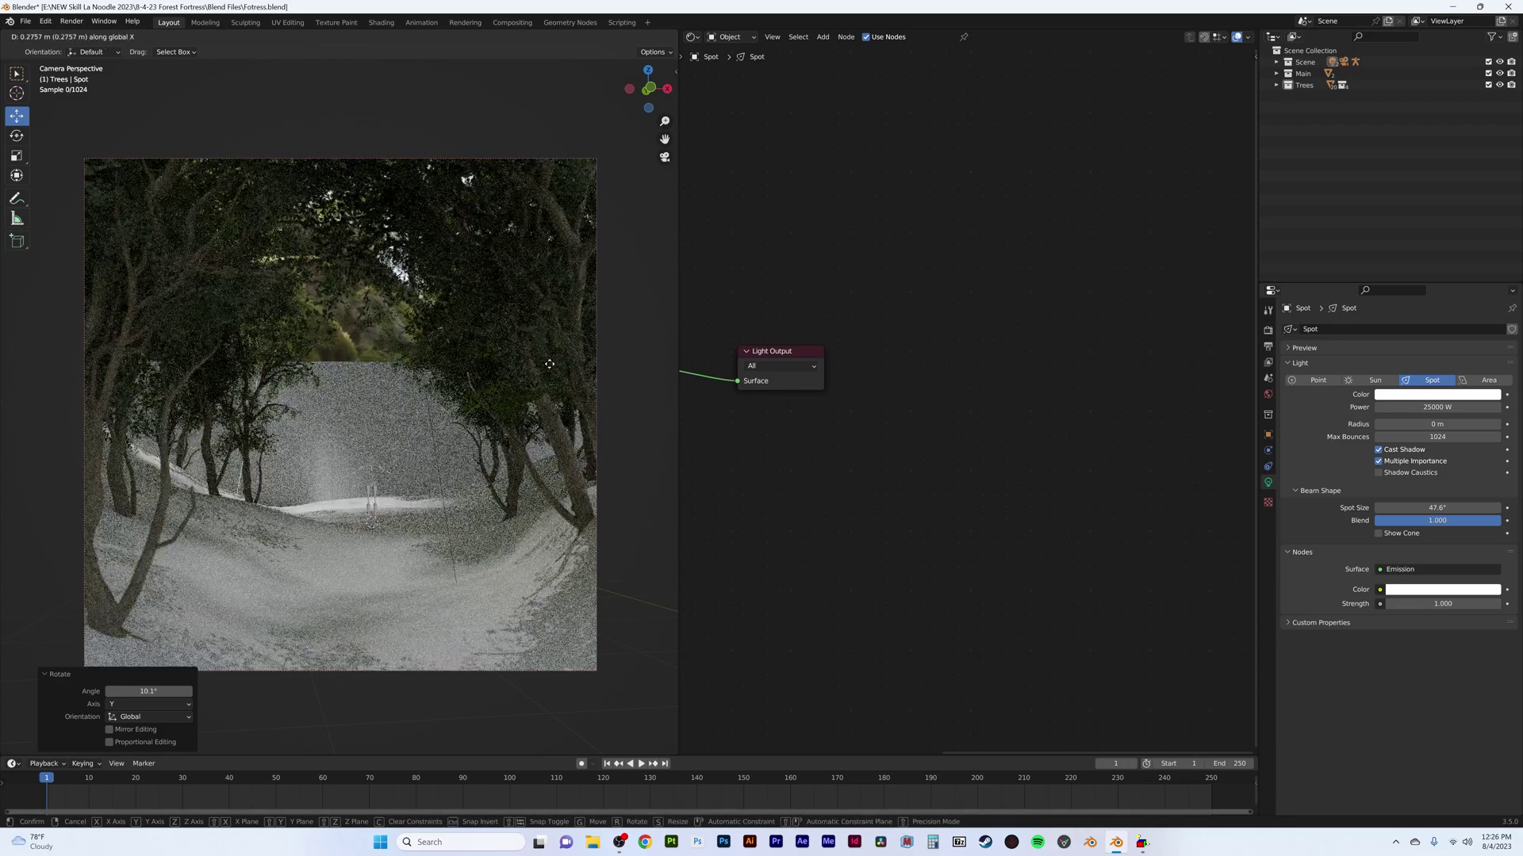
# Step: Move the spotlight along X, set its power to 50000 W, re-tilt it, and show the Trees collection
pyautogui.press('g')
pyautogui.press('x')
pyautogui.press('Return')
pyautogui.doubleClick(1437, 407)
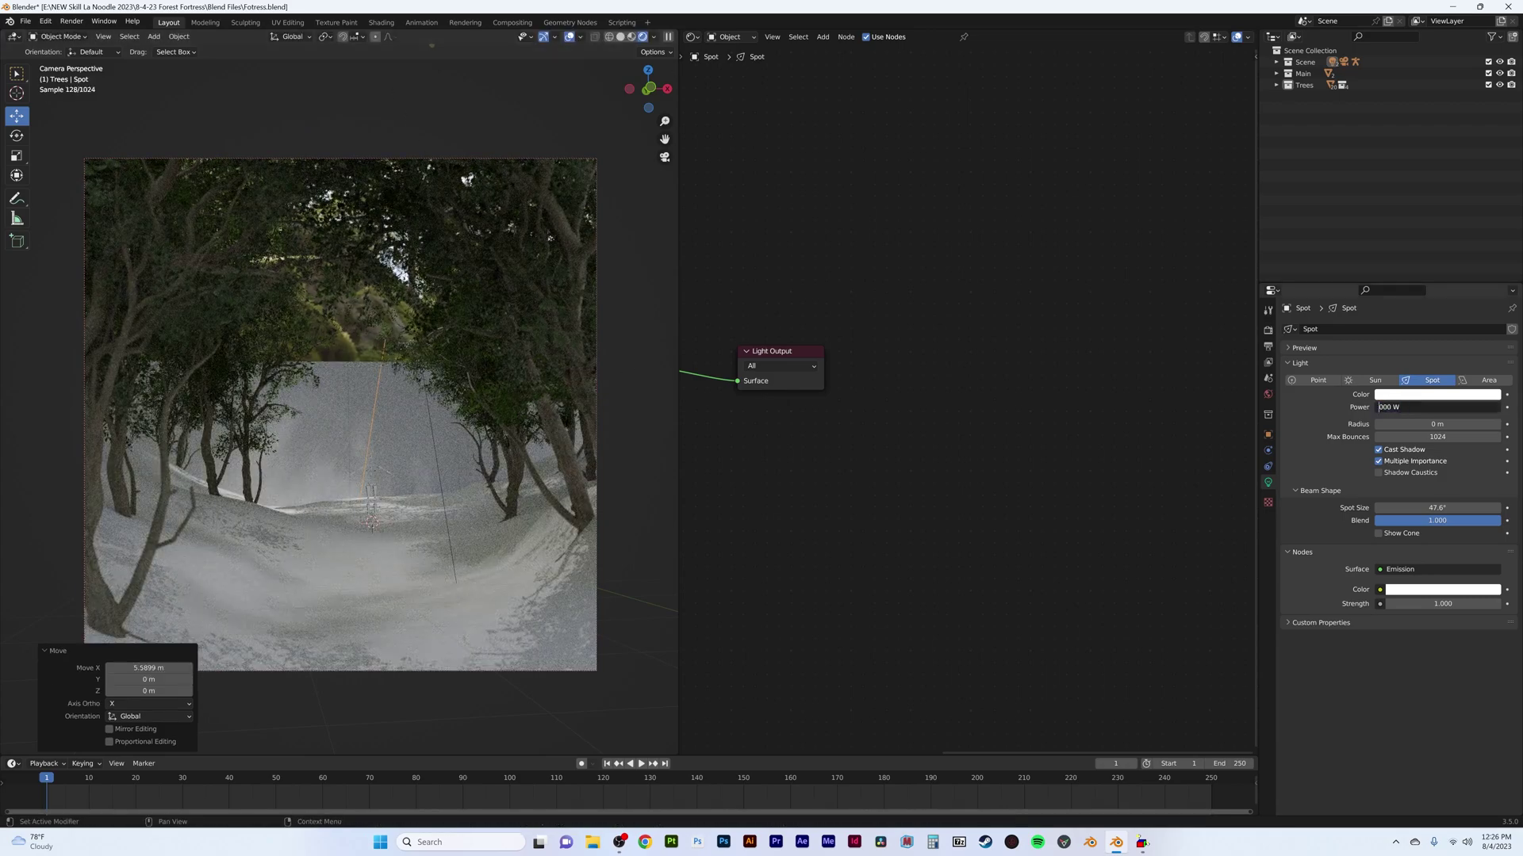
pyautogui.write('50')
pyautogui.press('r')
pyautogui.press('x')
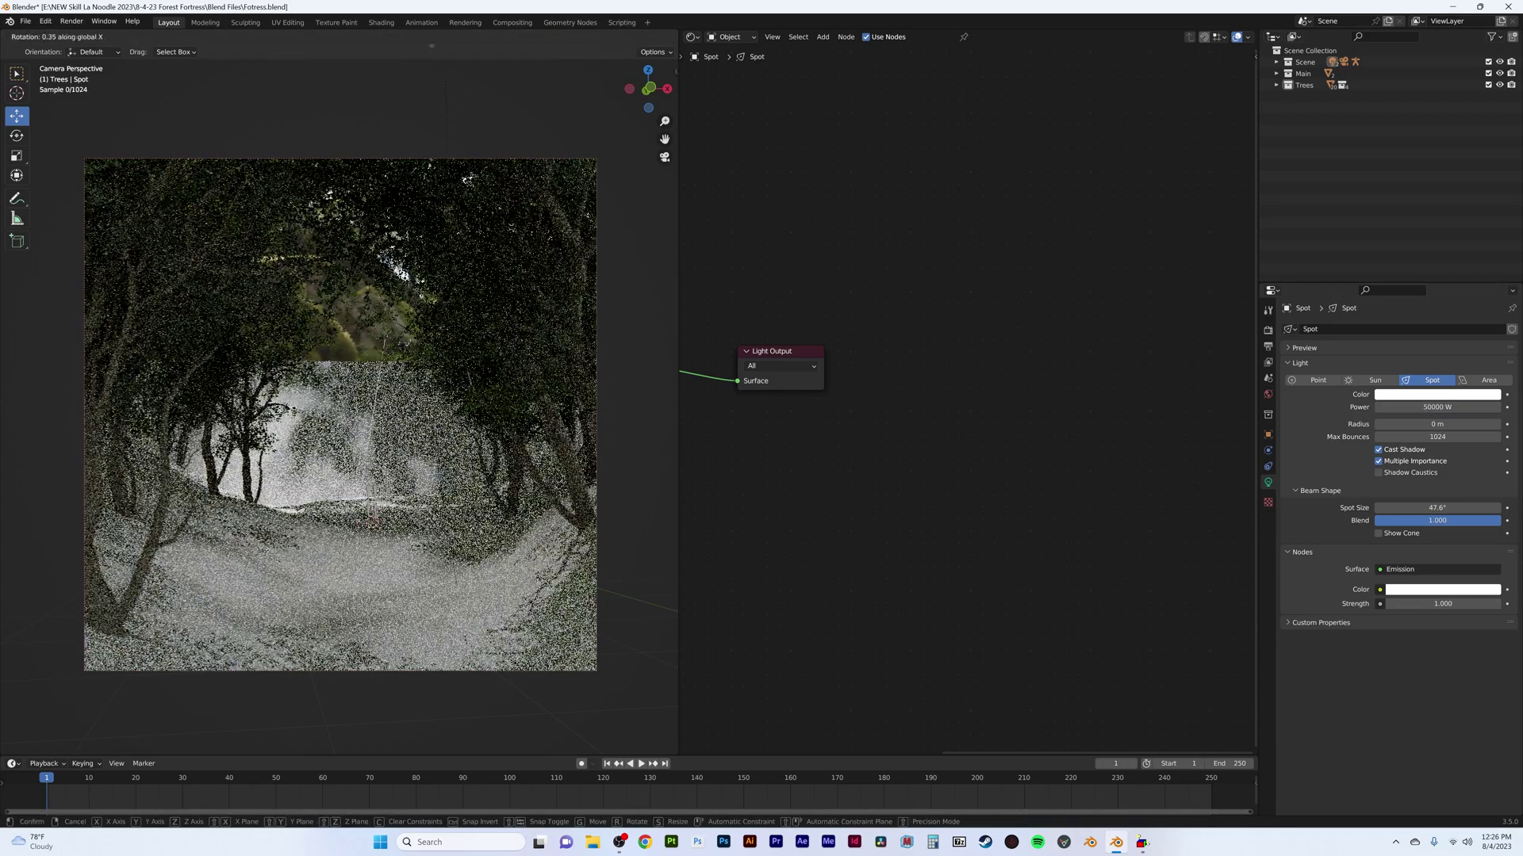
pyautogui.press('Return')
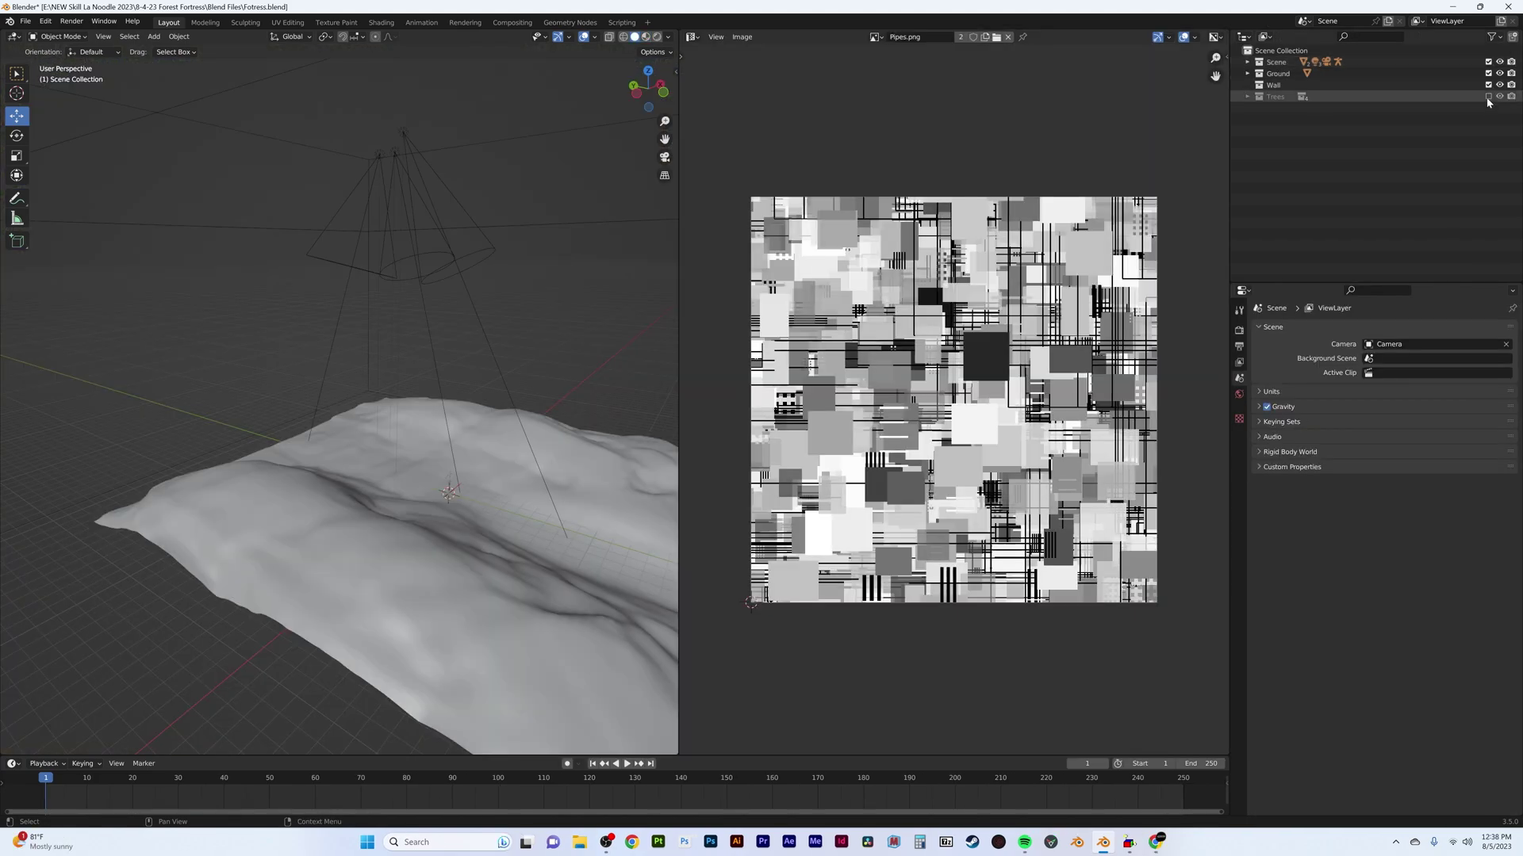
pyautogui.click(1488, 96)
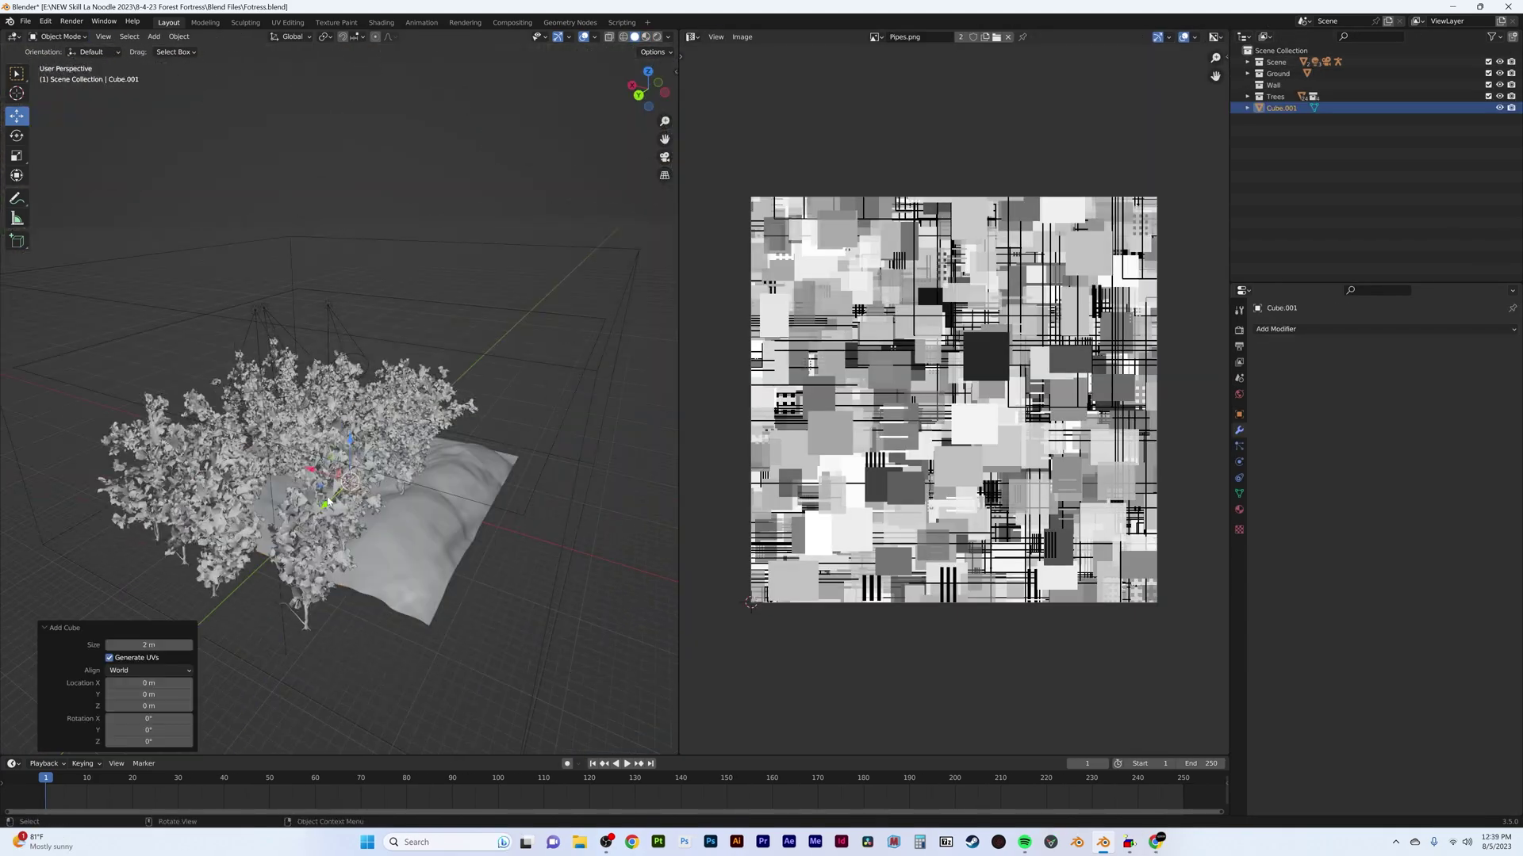
# Step: Add a new cube and stretch it along X into a long block
pyautogui.press('Tab')
pyautogui.scroll(3, 279, 501)
pyautogui.press('s')
pyautogui.press('x')
pyautogui.click(265, 457)
pyautogui.scroll(-5, 265, 457)
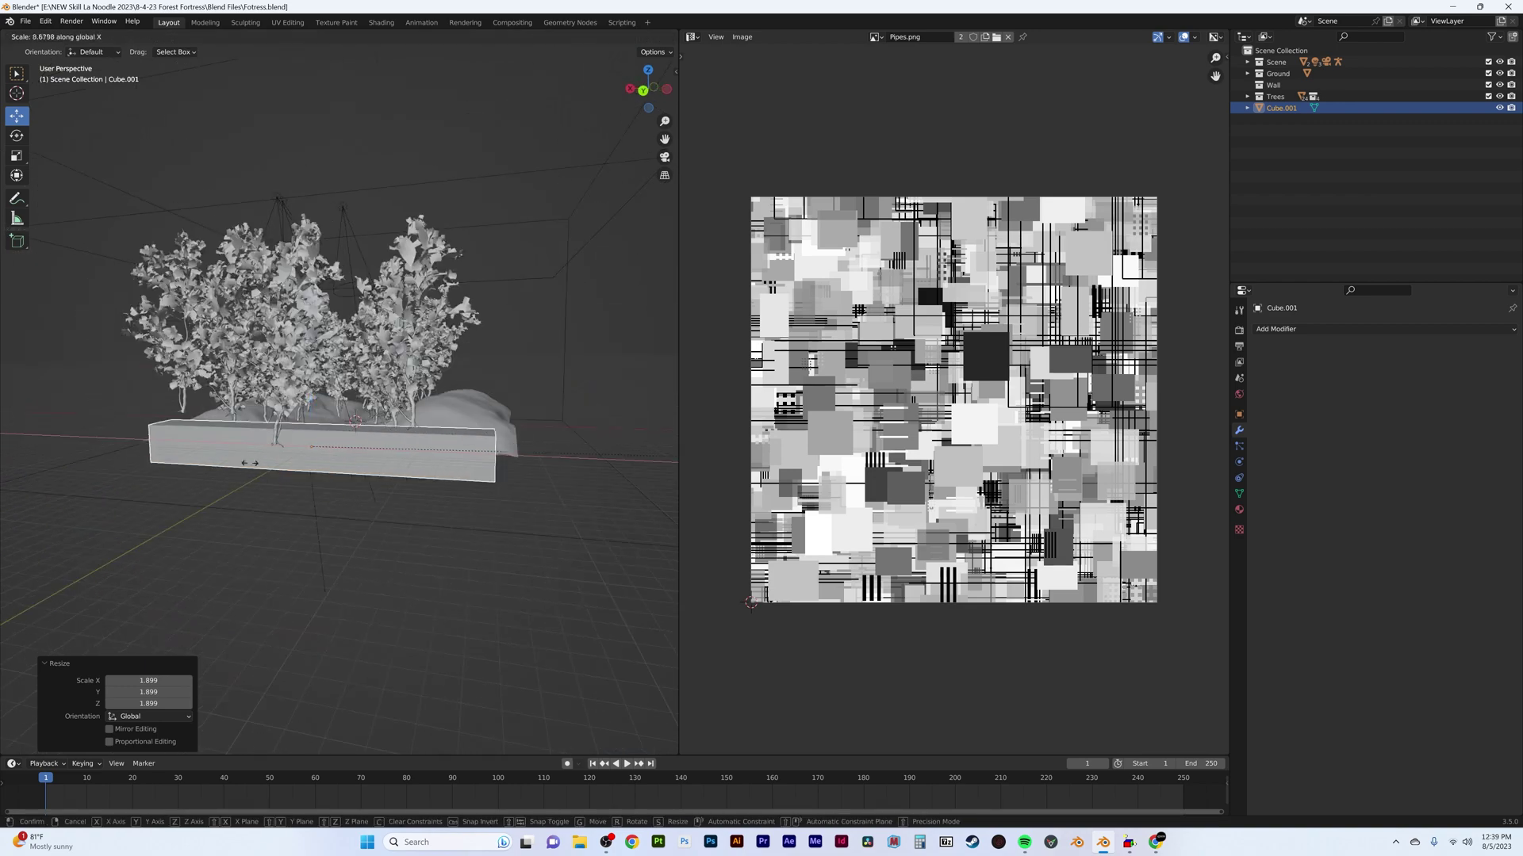
pyautogui.moveTo(265, 457); pyautogui.dragTo(265, 457, button='middle')
# Step: Raise the block's top and scale it narrower into a tapered wall slab
pyautogui.press('Tab')
pyautogui.moveTo(139, 440); pyautogui.dragTo(200, 431, button='middle')
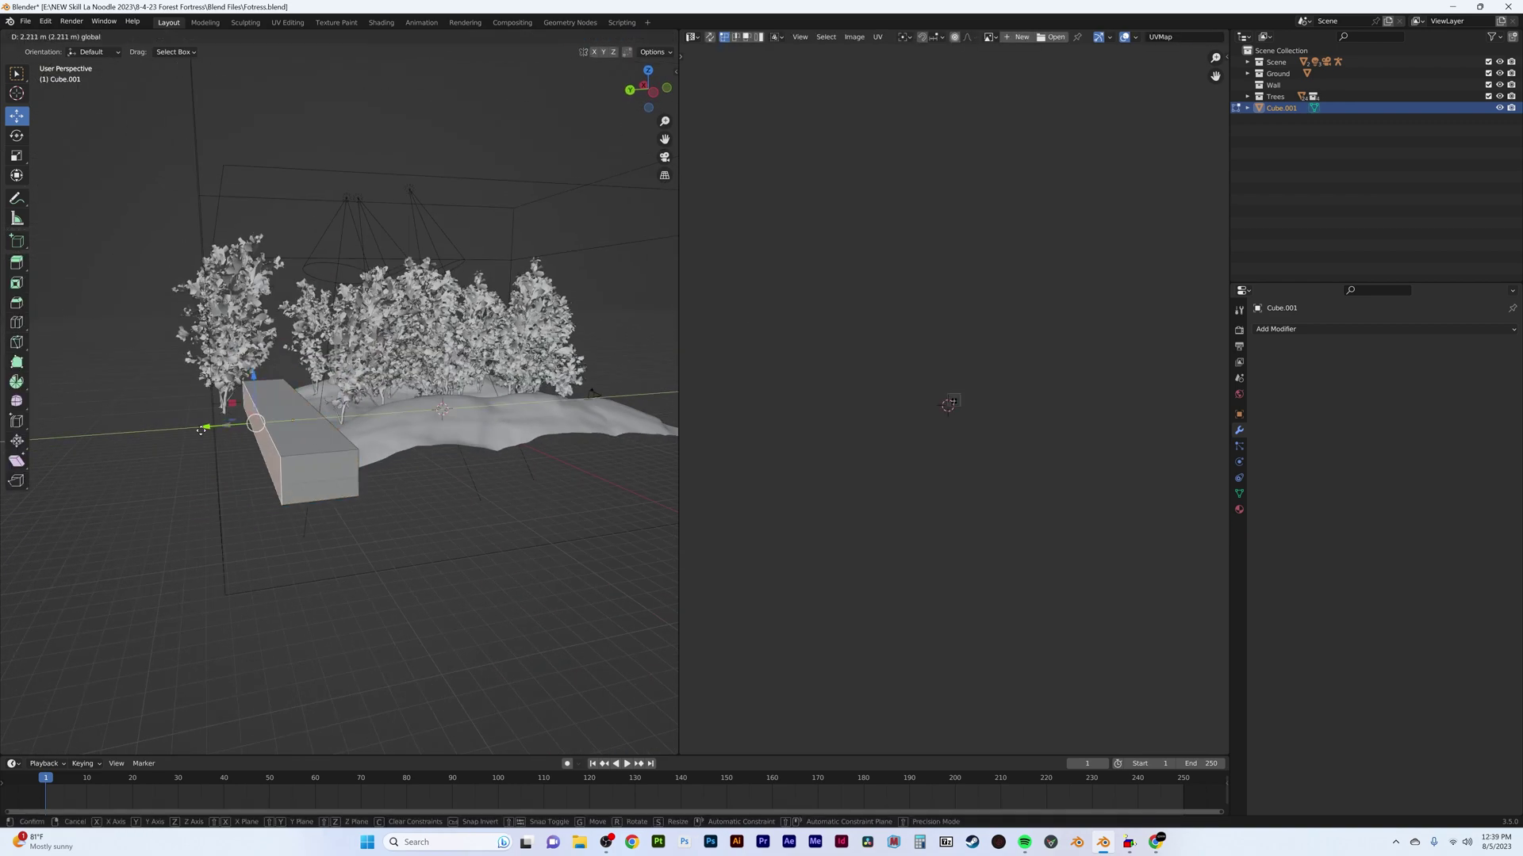
pyautogui.moveTo(283, 300); pyautogui.dragTo(284, 298)
pyautogui.moveTo(283, 297); pyautogui.dragTo(299, 353, button='middle')
pyautogui.press('s')
pyautogui.press('Return')
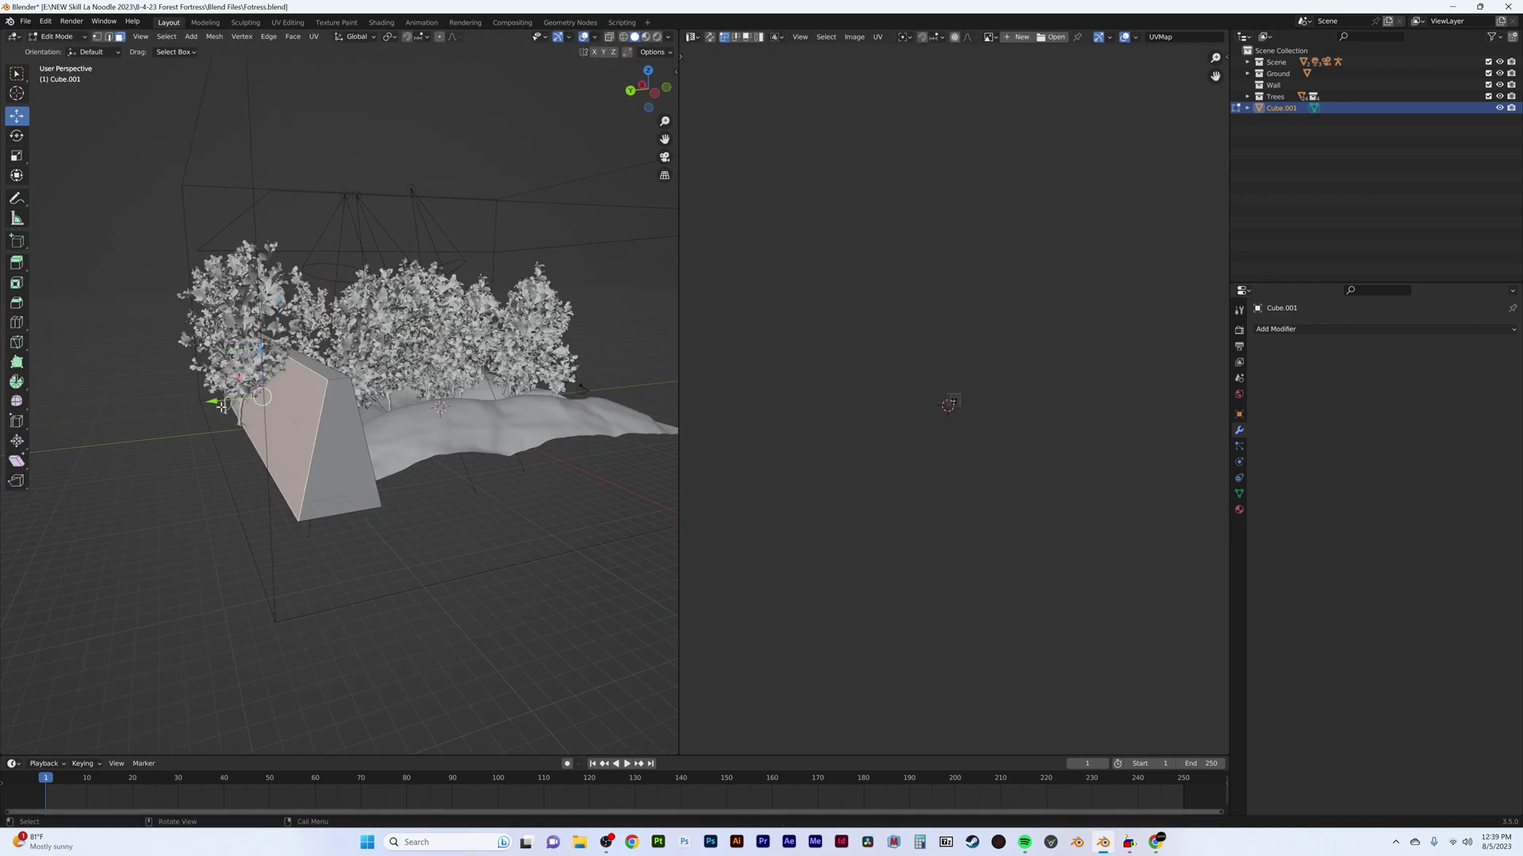
# Step: Shift an oak tree away from the wall
pyautogui.press('Tab')
pyautogui.click(155, 392)
pyautogui.moveTo(156, 392); pyautogui.dragTo(155, 392, button='middle')
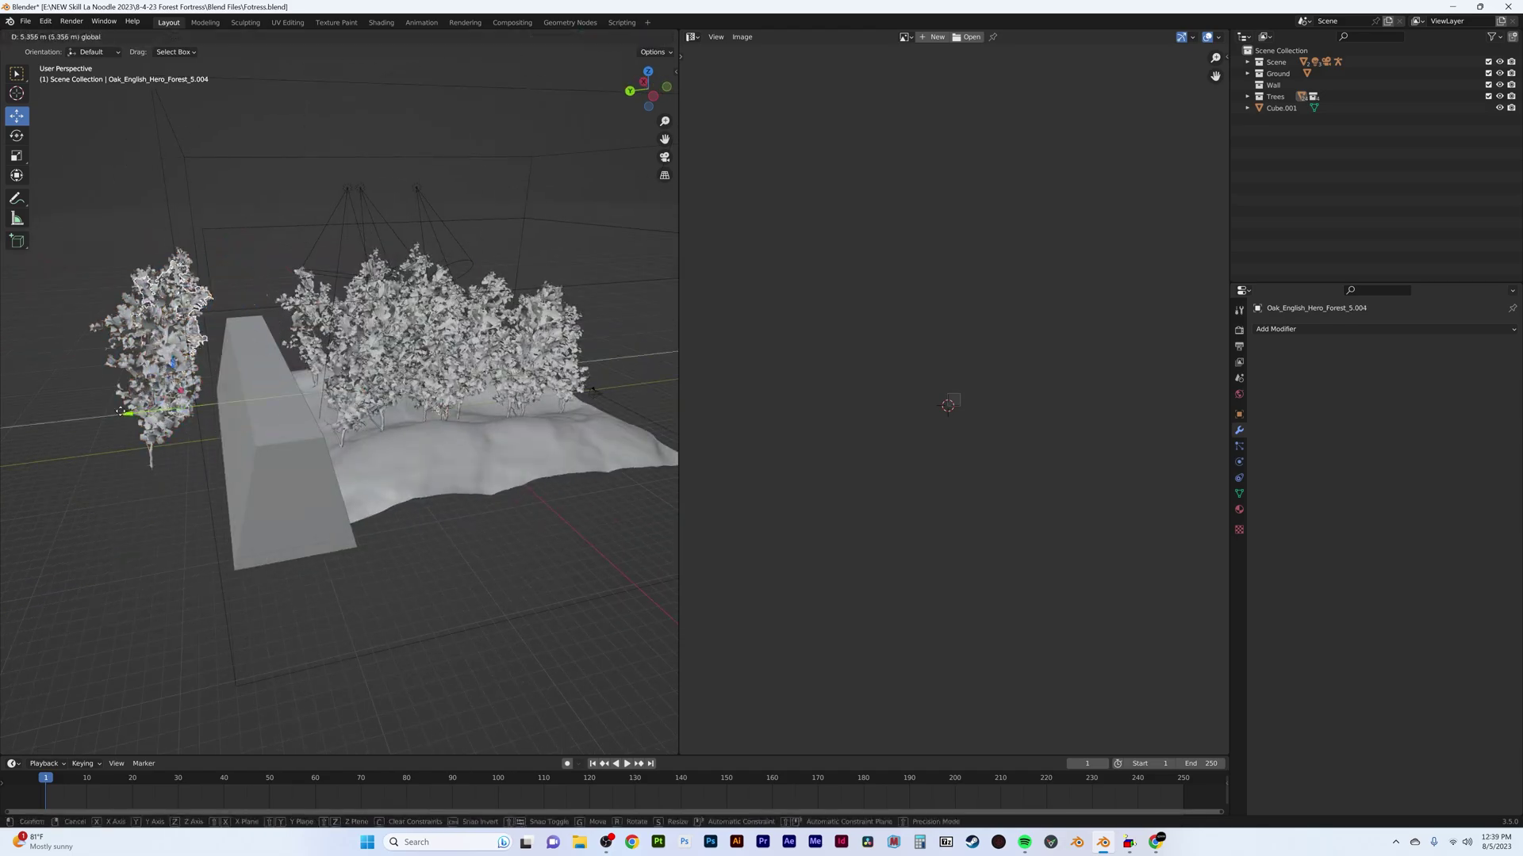
pyautogui.click(120, 411)
# Step: View through the camera in Rendered shading and select the camera
pyautogui.press('KP_0')
pyautogui.press('z')
pyautogui.click(380, 375)
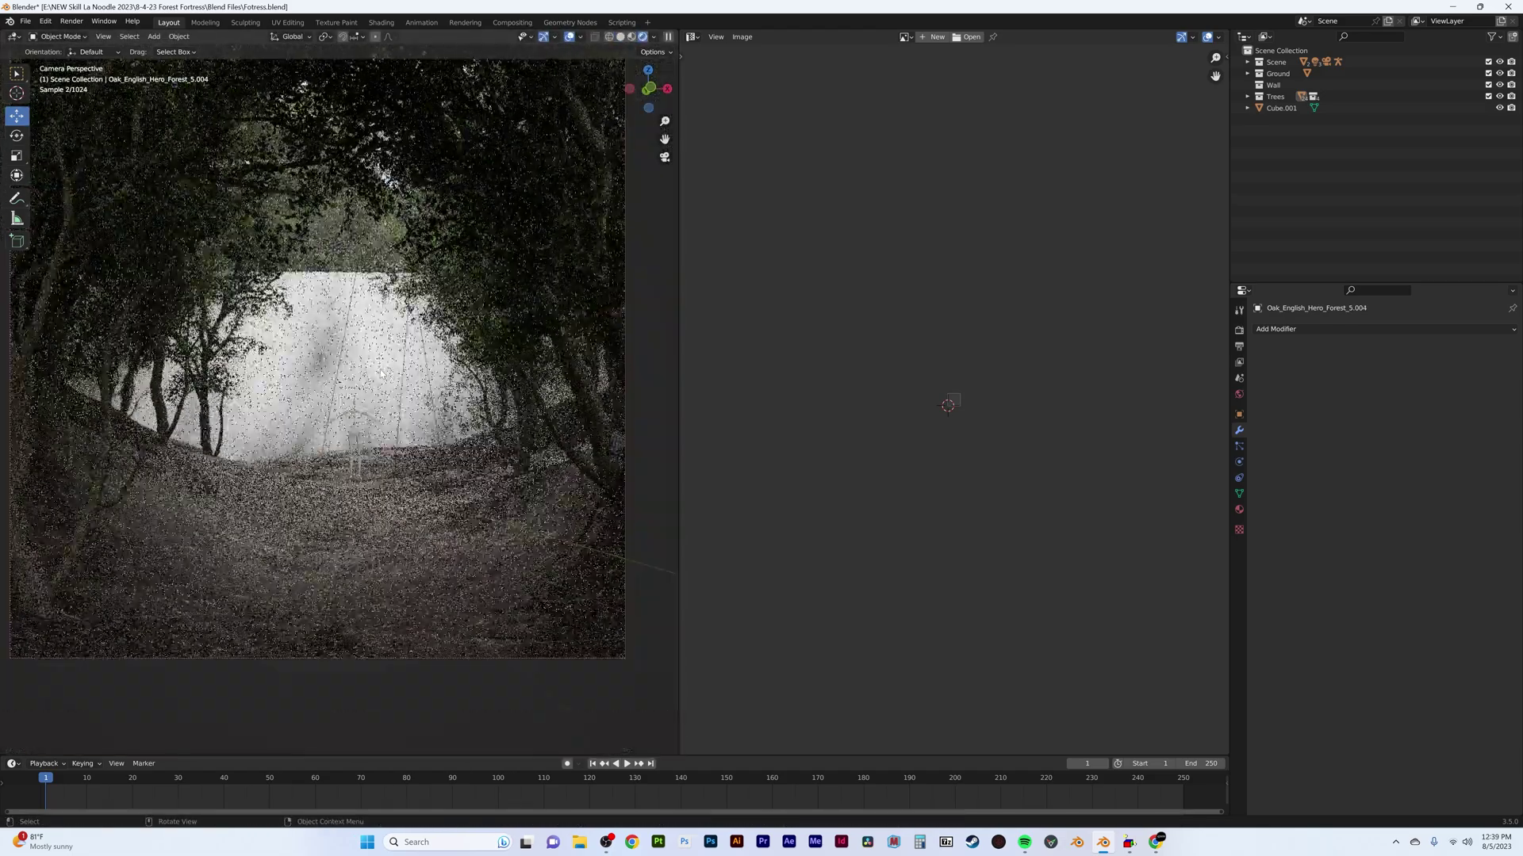
pyautogui.click(381, 373)
pyautogui.moveTo(380, 372)
pyautogui.mouseDown(button='middle')
pyautogui.moveTo(294, 397)
pyautogui.moveTo(564, 383)
pyautogui.moveTo(442, 385)
pyautogui.moveTo(418, 327)
pyautogui.mouseUp(button='middle')
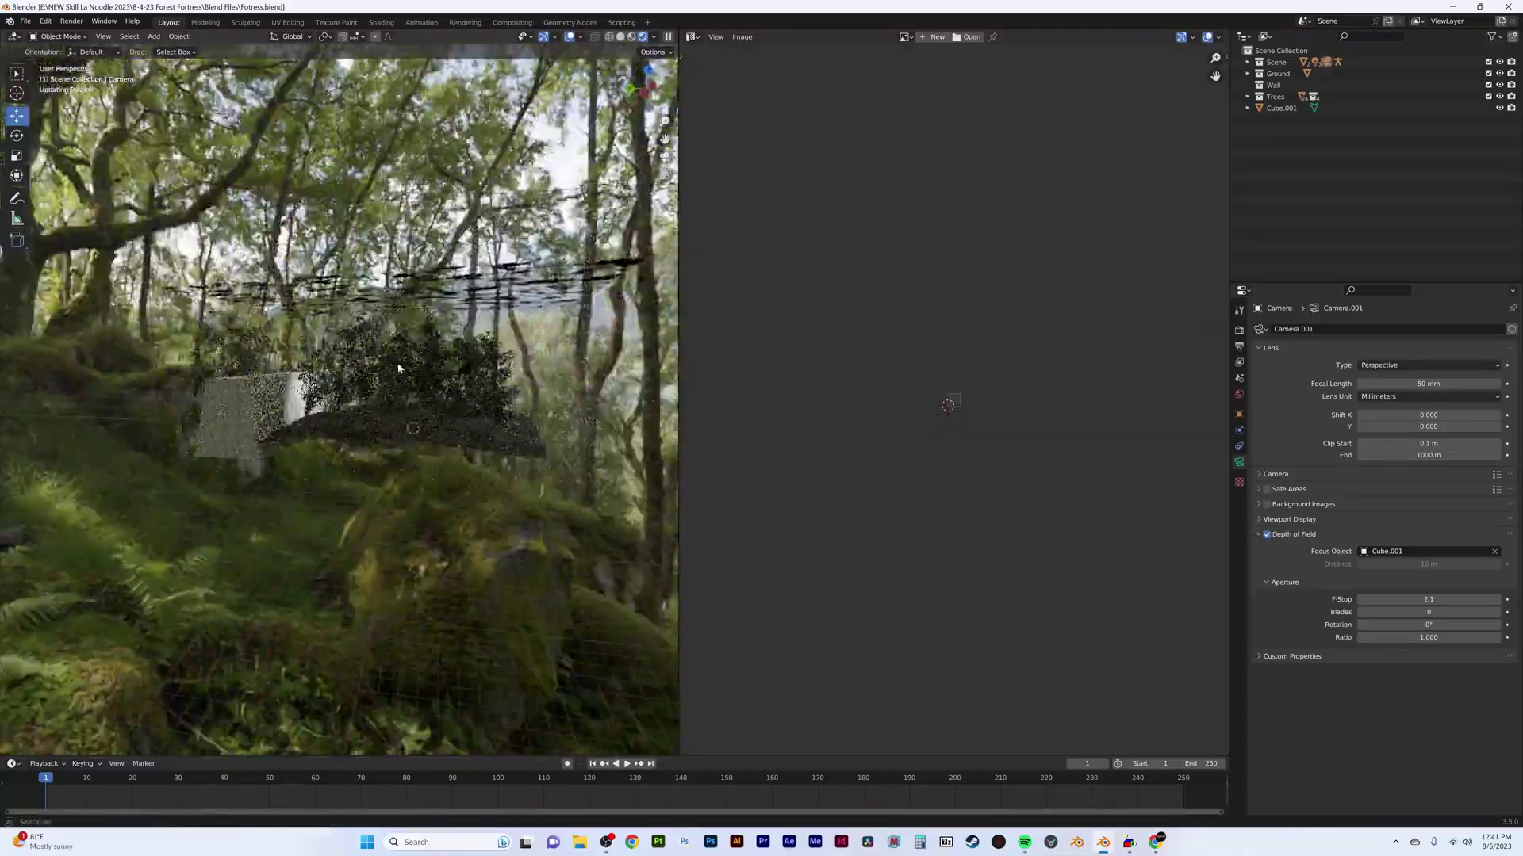
# Step: Select the spotlight, view through the camera, and set the Ground's viewport subdivision to 2
pyautogui.click(418, 326)
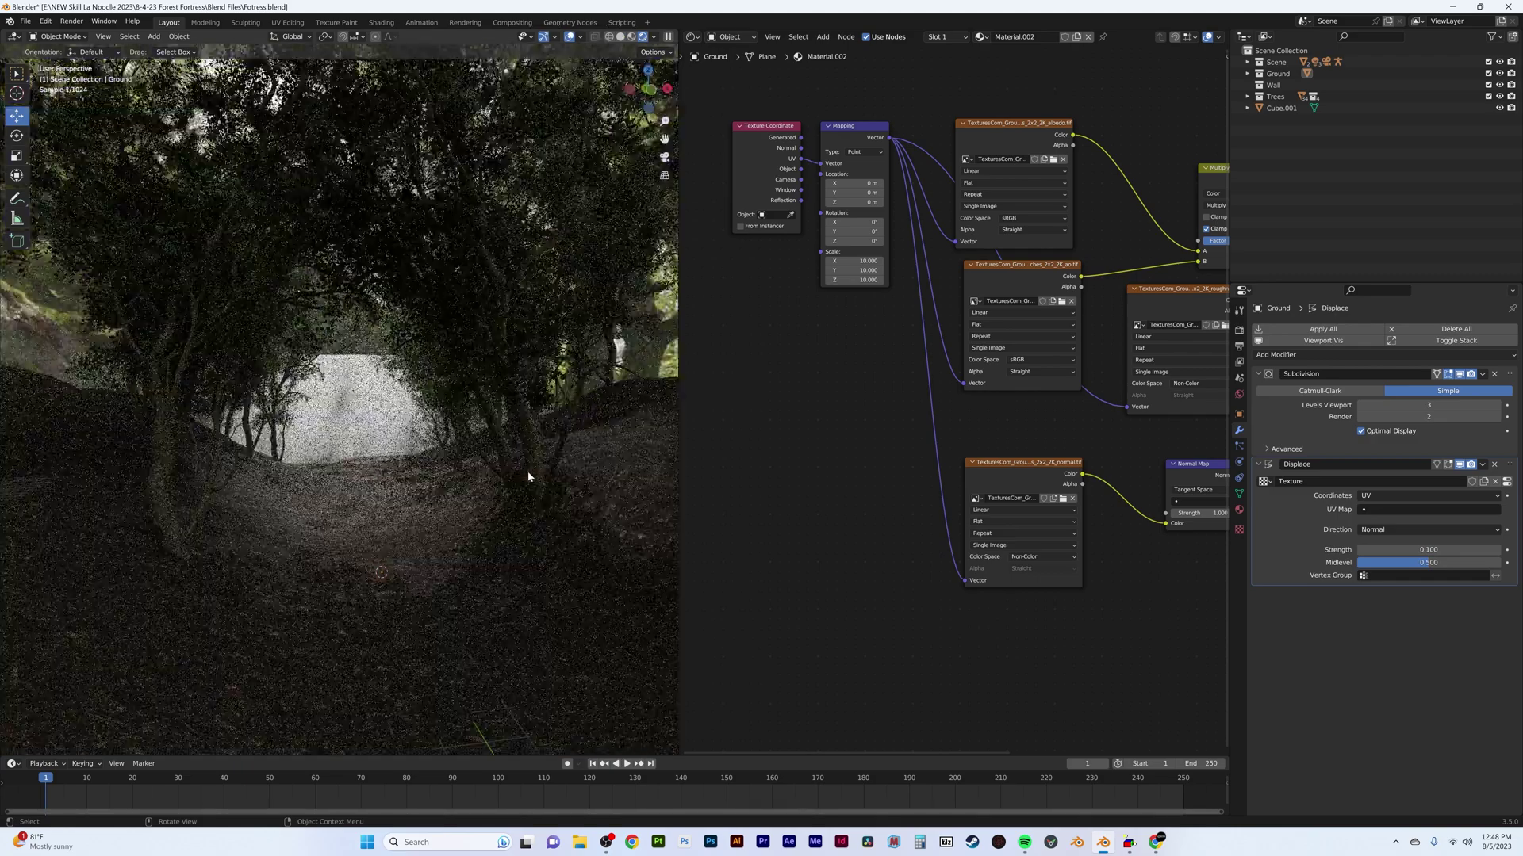
pyautogui.press('KP_0')
pyautogui.click(1361, 405)
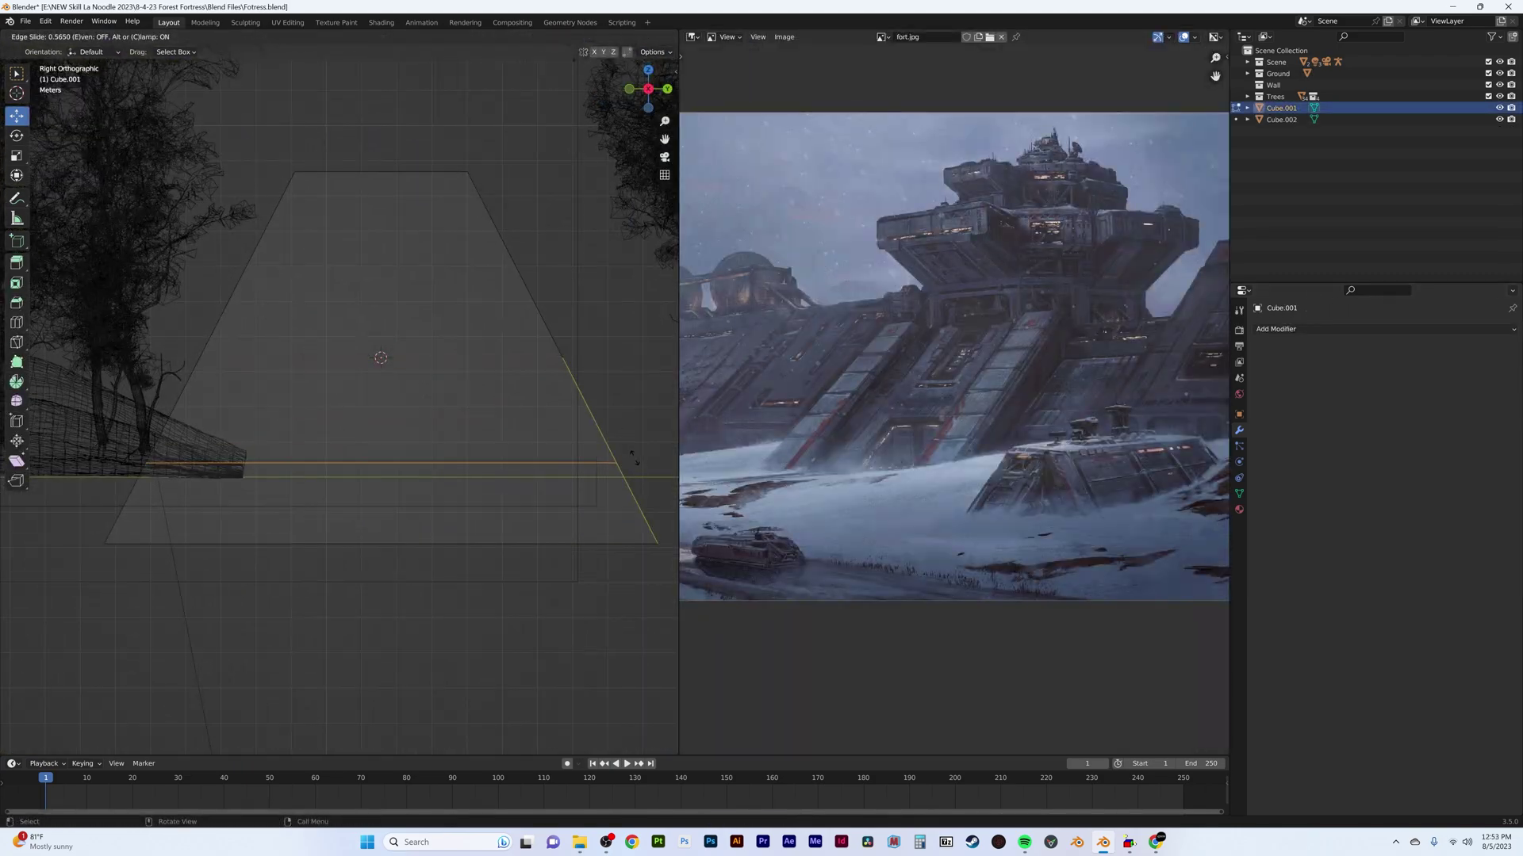
# Step: Cut and slide new edge loops across the wall, then return to Object Mode
pyautogui.moveTo(356, 381)
pyautogui.mouseDown(button='middle')
pyautogui.moveTo(514, 473)
pyautogui.moveTo(444, 333)
pyautogui.mouseUp(button='middle')
pyautogui.hotkey('ctrl', 'r')
pyautogui.click(310, 301)
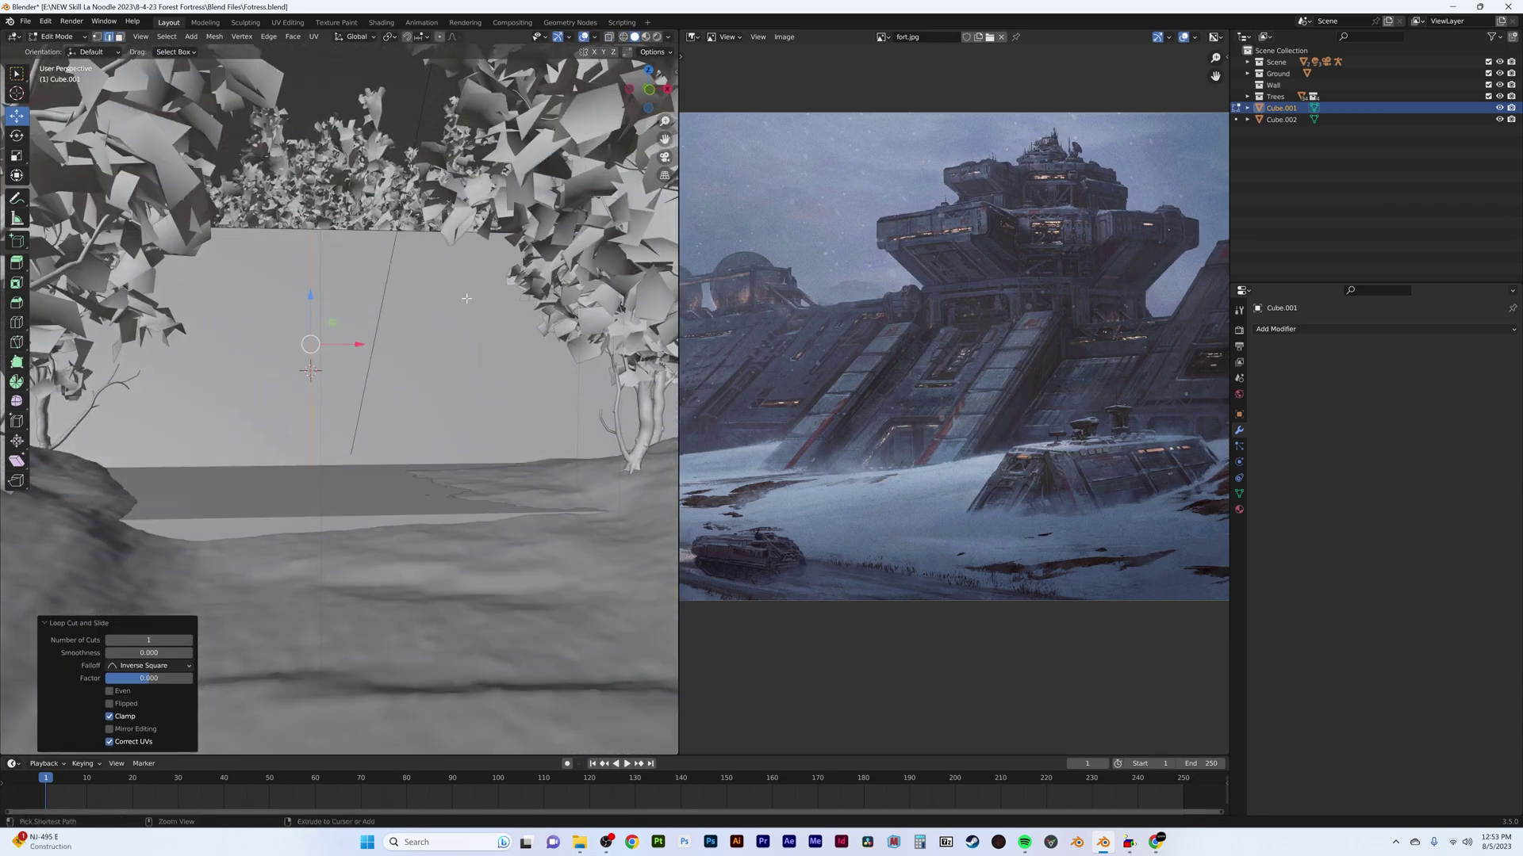
pyautogui.click(524, 305)
pyautogui.hotkey('ctrl', 'r')
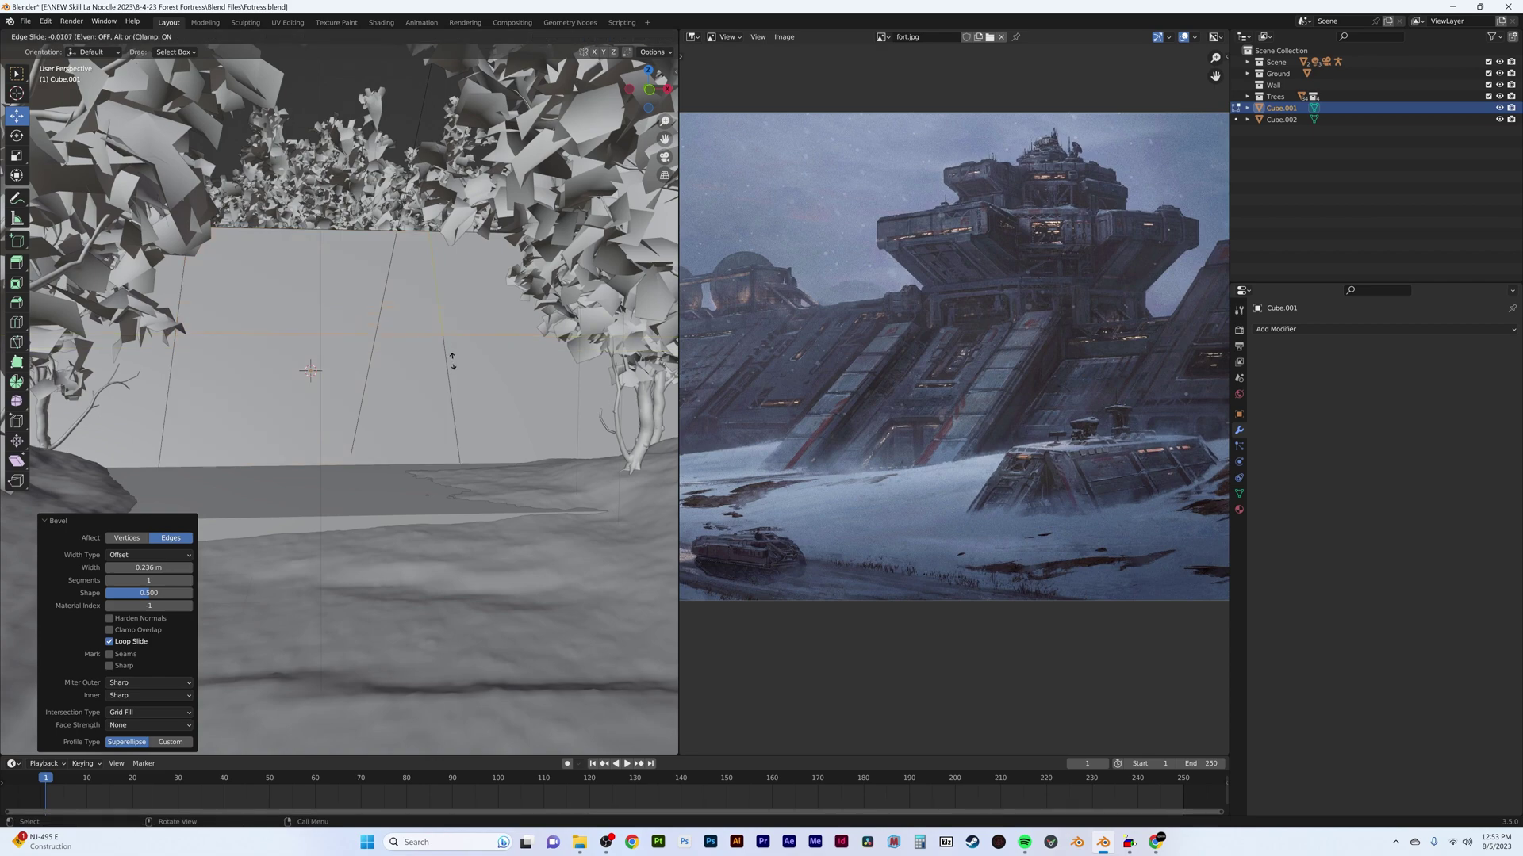
pyautogui.click(453, 361)
pyautogui.press('Tab')
# Step: Add a human metarig and move it along Y into position
pyautogui.hotkey('shift', 'a')
pyautogui.click(444, 515)
pyautogui.press('g')
pyautogui.press('y')
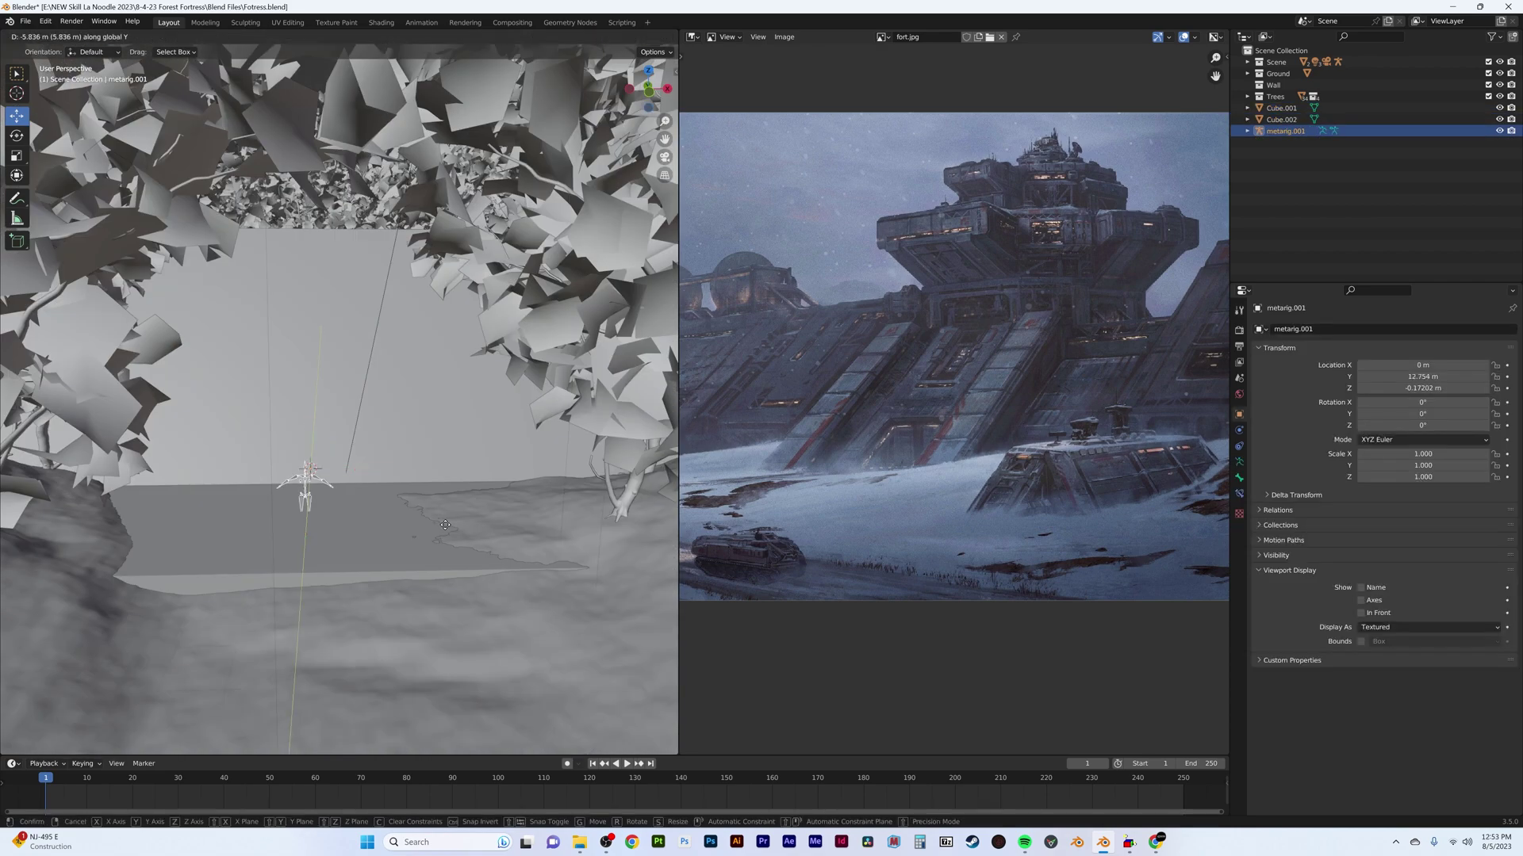
pyautogui.click(445, 525)
# Step: Edit the fortress wall and move a face along Y to recess the doorway
pyautogui.click(347, 503)
pyautogui.press('Tab')
pyautogui.press('Tab')
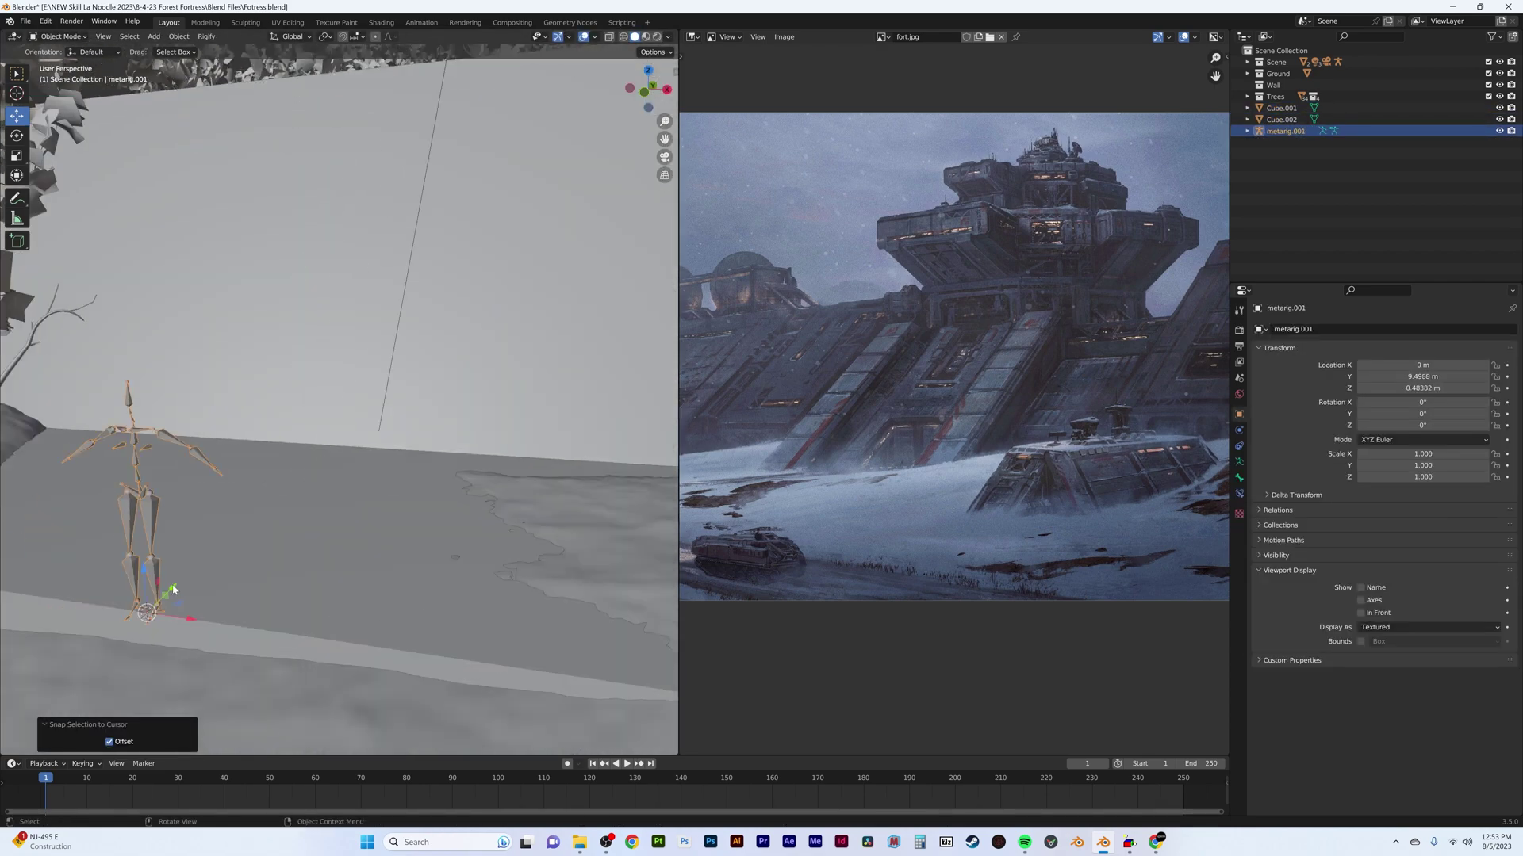
pyautogui.click(146, 319)
pyautogui.press('Tab')
pyautogui.moveTo(146, 318); pyautogui.dragTo(333, 261, button='middle')
pyautogui.click(492, 341)
pyautogui.press('g')
pyautogui.press('y')
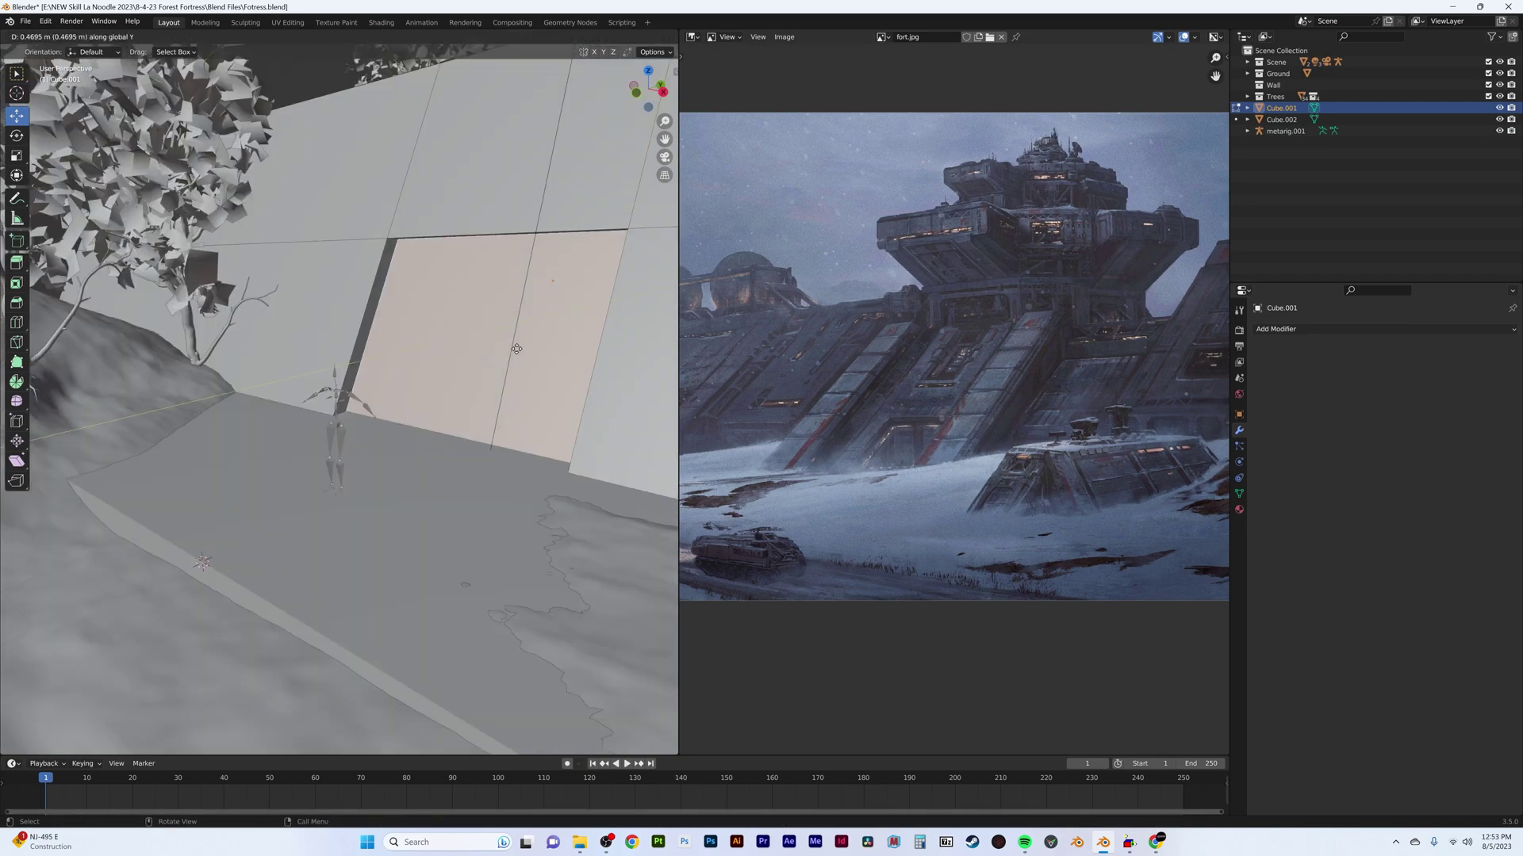
pyautogui.click(522, 348)
# Step: Add a centred loop cut across the wall, scale its edges along X, and undo a stray extrusion
pyautogui.moveTo(522, 349); pyautogui.dragTo(493, 340, button='middle')
pyautogui.hotkey('ctrl', 'r')
pyautogui.click(512, 322)
pyautogui.rightClick(512, 321)
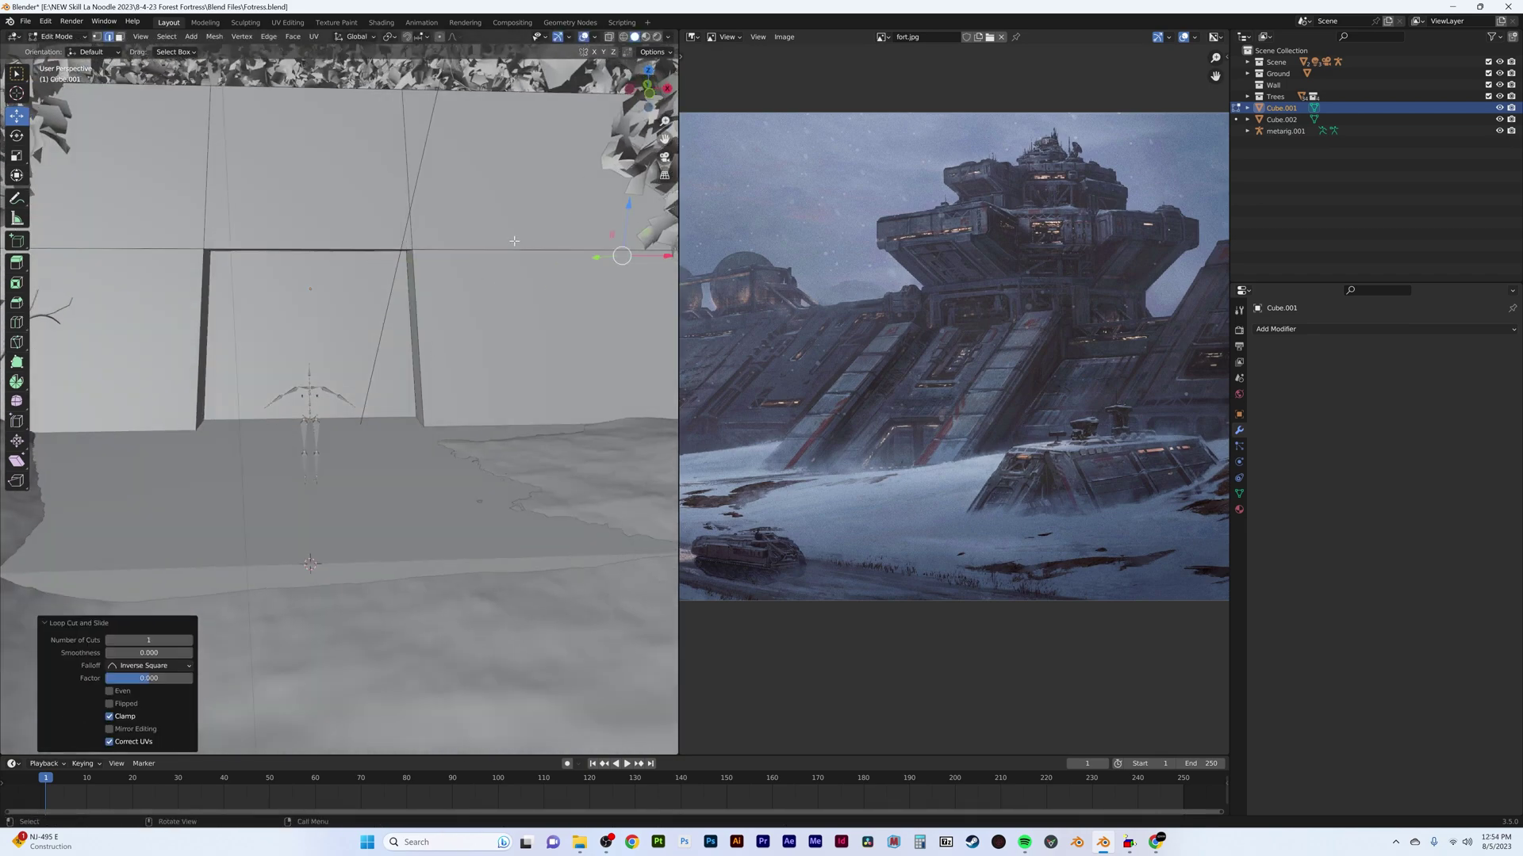
pyautogui.press('KP_Divide')
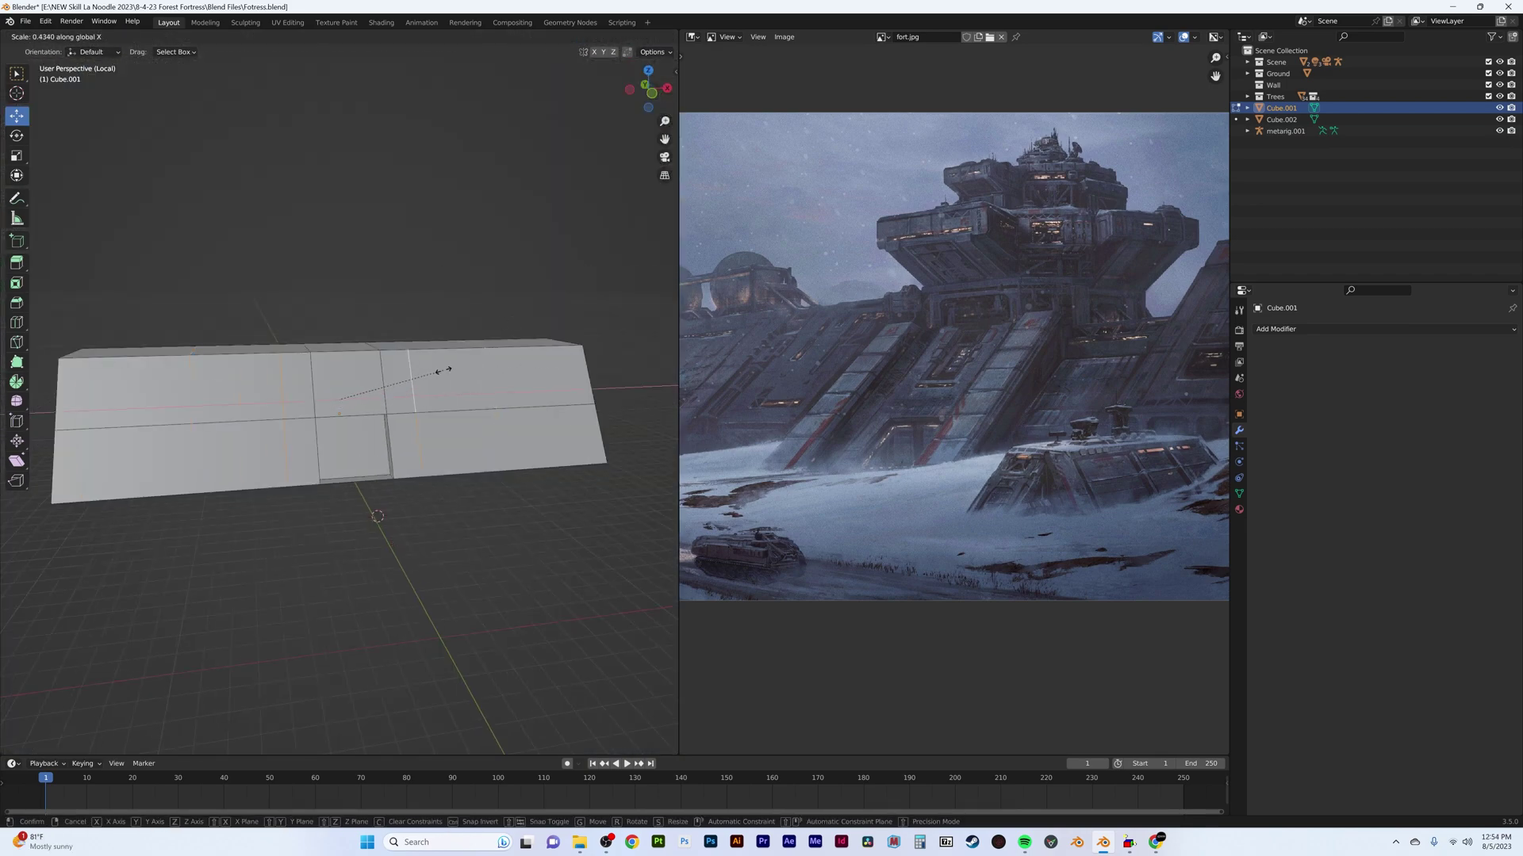
pyautogui.click(503, 377)
pyautogui.moveTo(503, 377); pyautogui.dragTo(349, 310, button='middle')
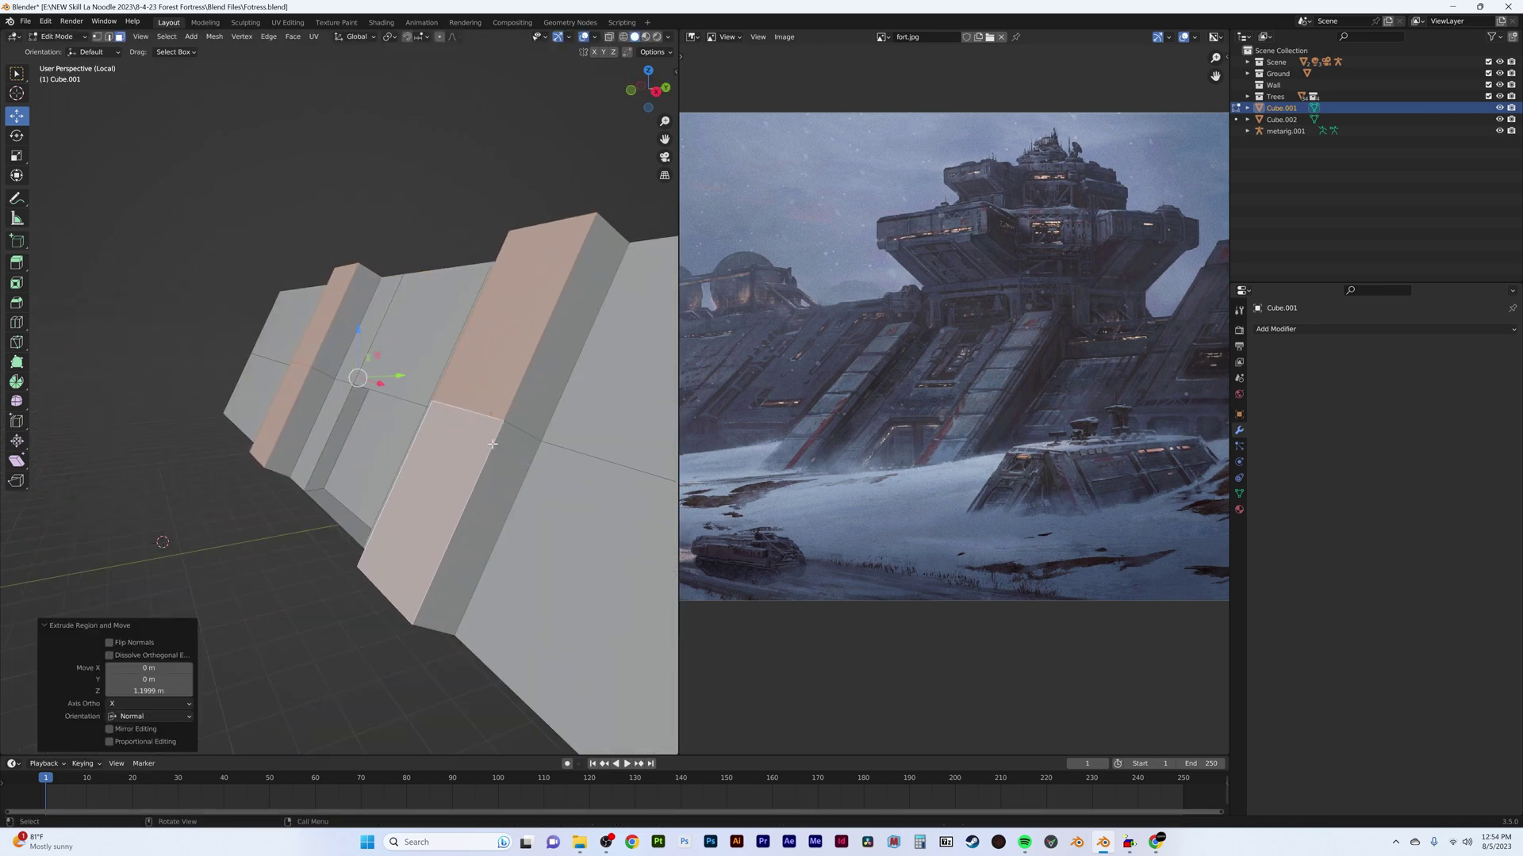
pyautogui.hotkey('ctrl', 'z')
# Step: Separate the pillar faces into a new object and push them out along their normals
pyautogui.press('p')
pyautogui.click(476, 340)
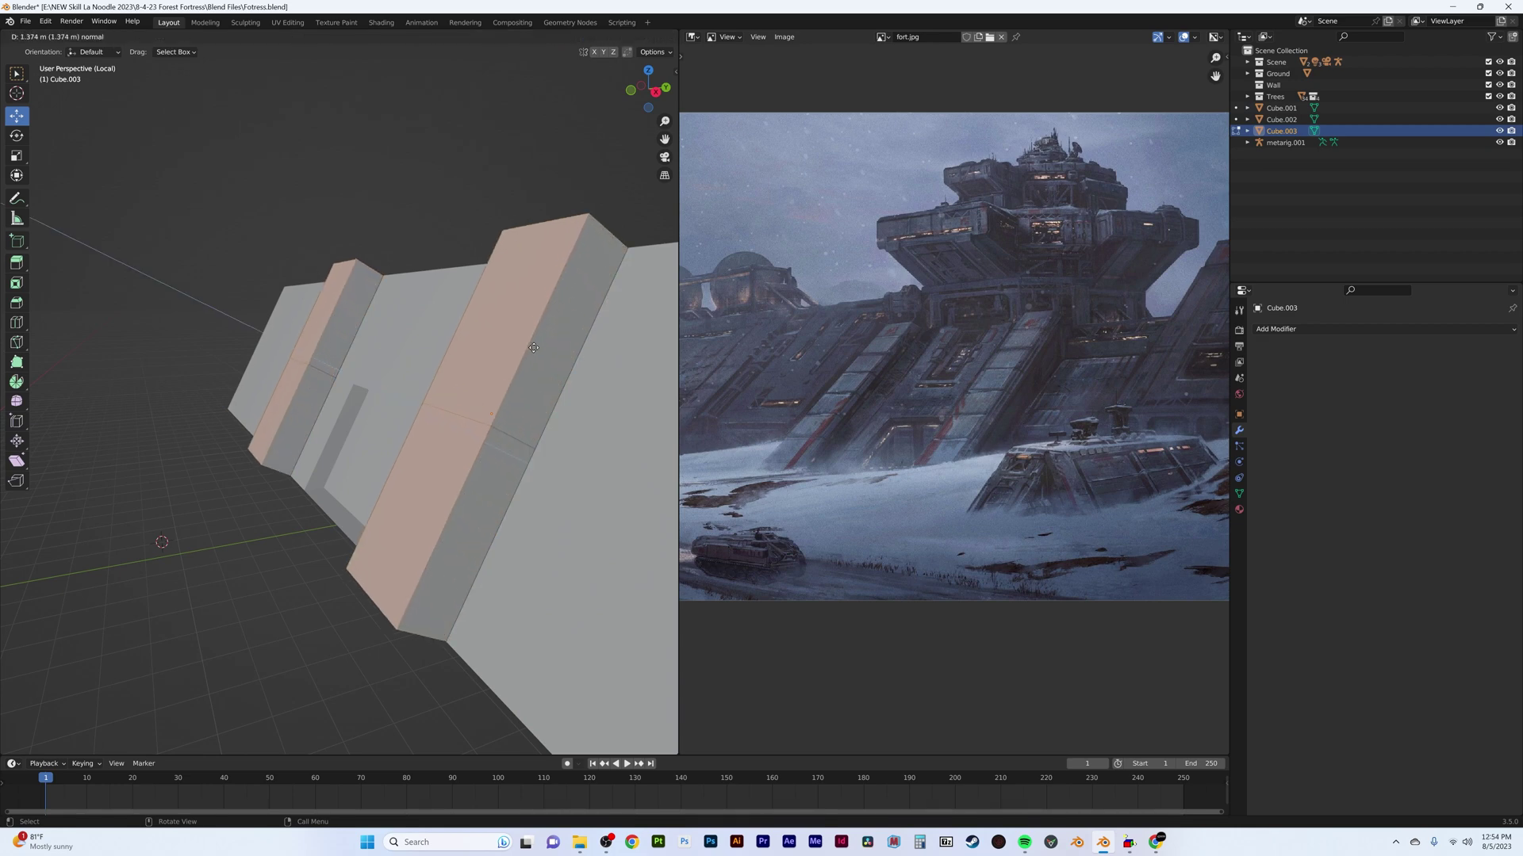
pyautogui.click(534, 347)
pyautogui.moveTo(533, 347); pyautogui.dragTo(120, 47, button='middle')
pyautogui.moveTo(234, 66); pyautogui.dragTo(356, 317, button='middle')
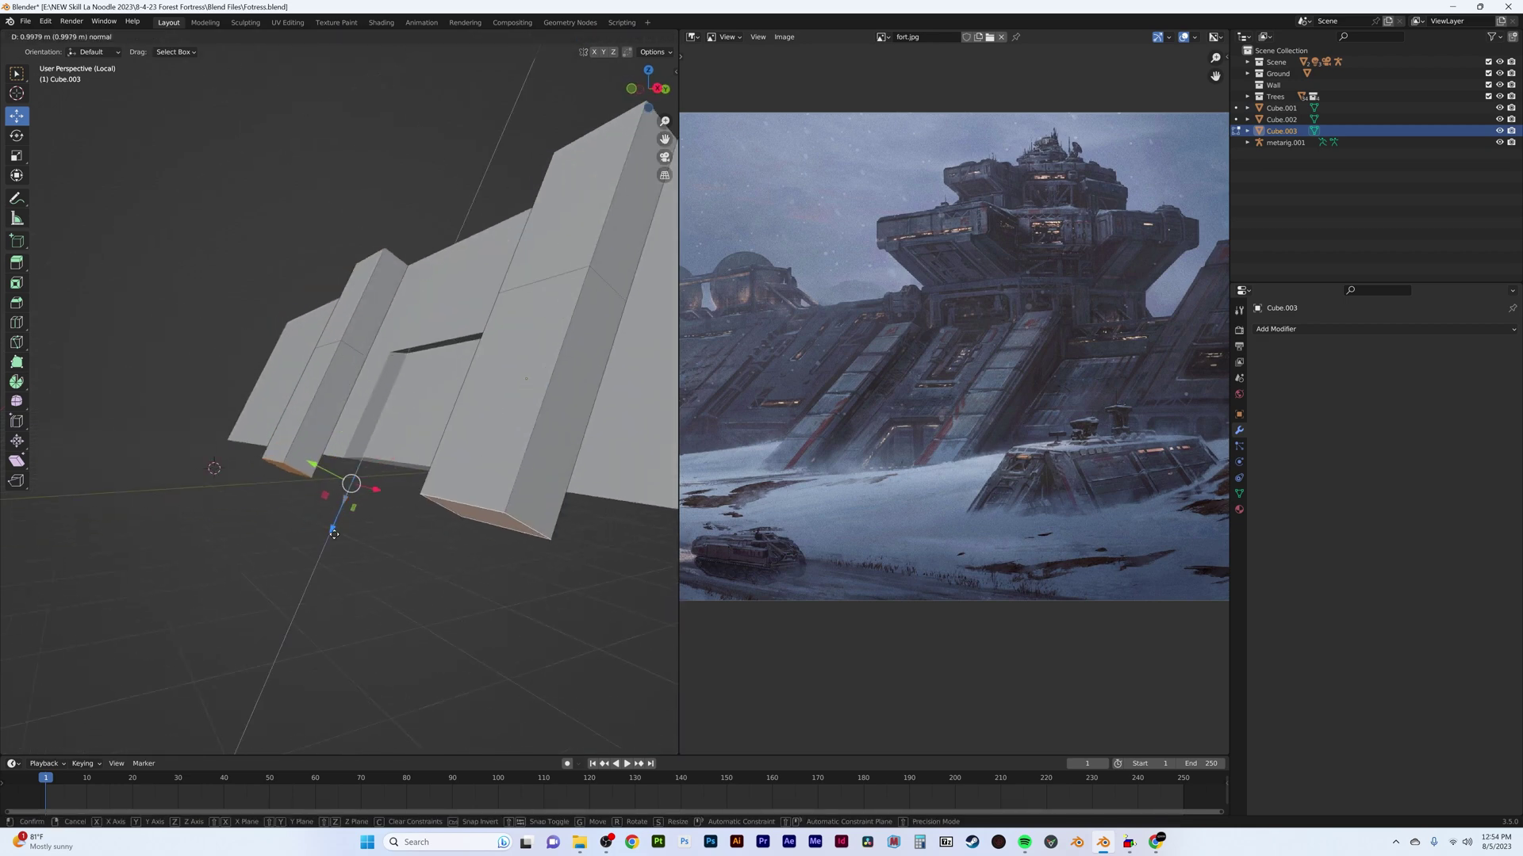
pyautogui.moveTo(363, 432); pyautogui.dragTo(397, 508)
pyautogui.moveTo(397, 507)
pyautogui.mouseDown(button='middle')
pyautogui.moveTo(454, 375)
pyautogui.moveTo(310, 264)
pyautogui.mouseUp(button='middle')
pyautogui.press('Tab')
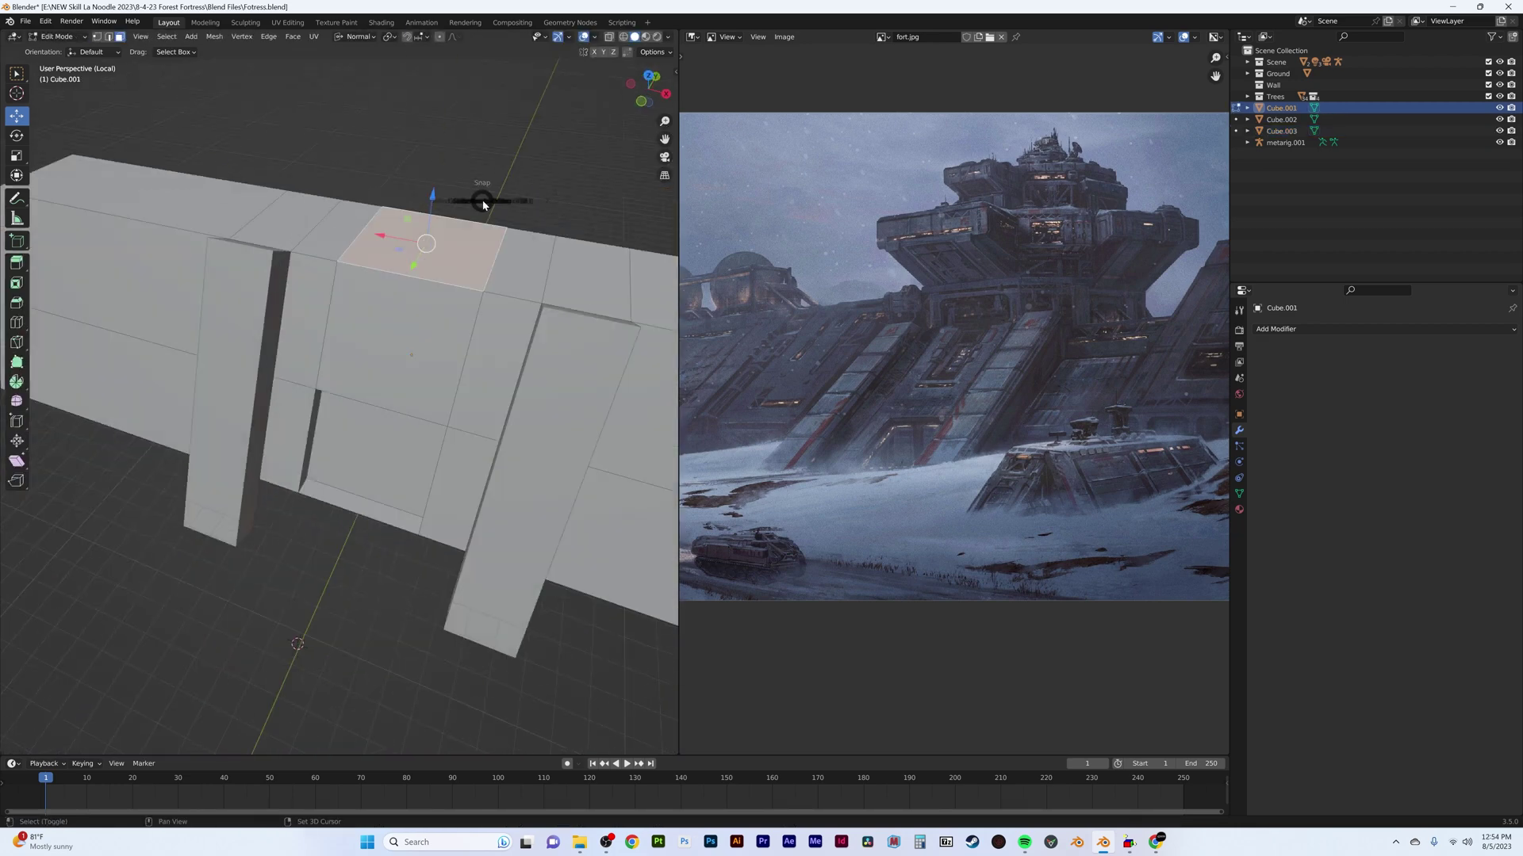
pyautogui.hotkey('shift', 'a')
# Step: Add a cube and stretch it along the Y axis
pyautogui.click(562, 150)
pyautogui.press('s')
pyautogui.click(433, 224)
pyautogui.press('s')
pyautogui.press('y')
pyautogui.press('y')
pyautogui.click(412, 254)
pyautogui.moveTo(412, 254); pyautogui.dragTo(285, 311, button='middle')
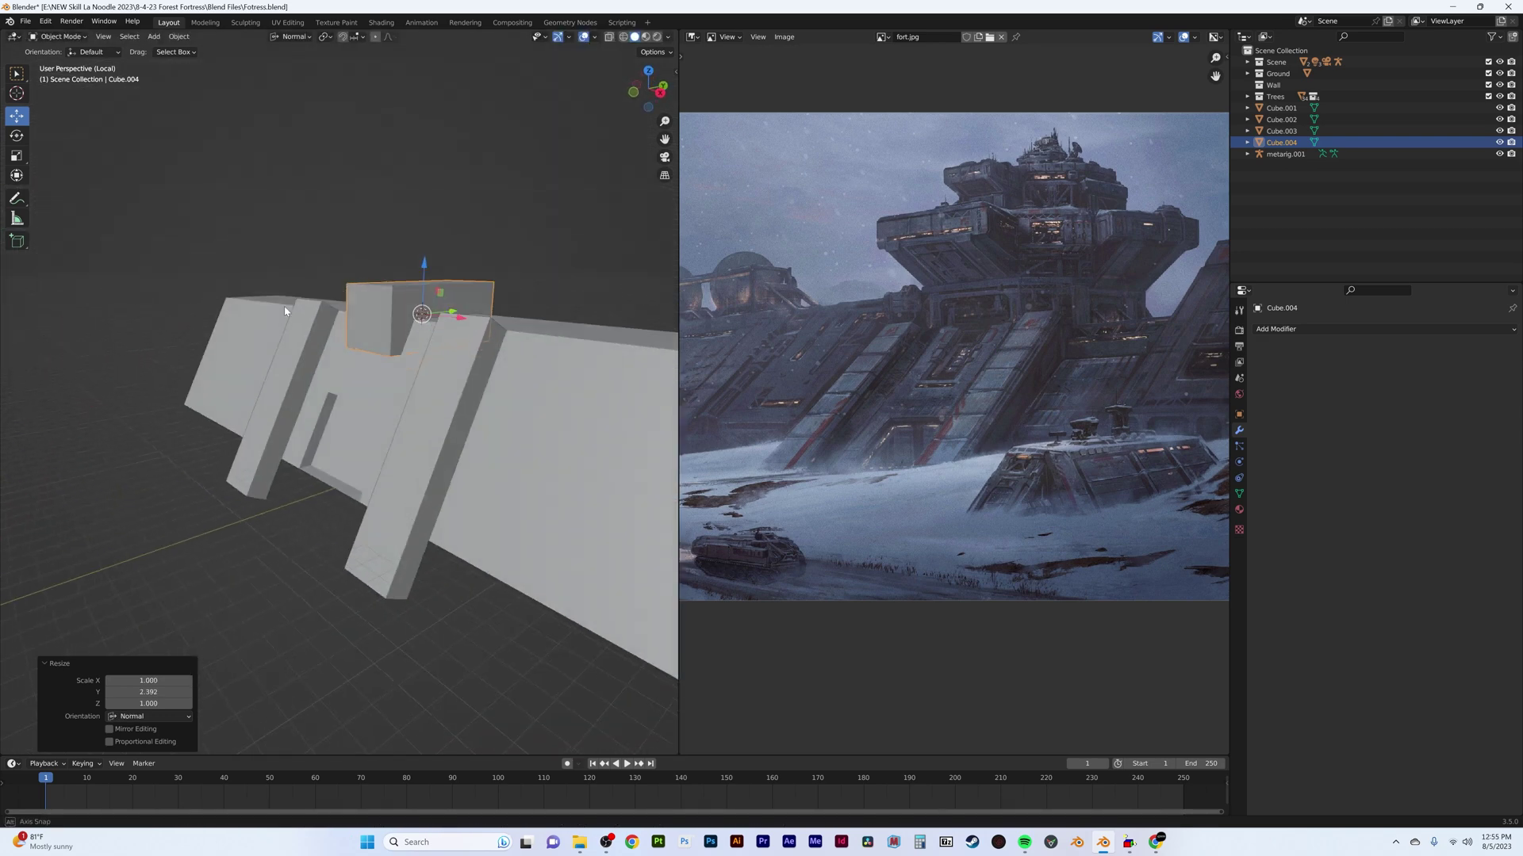
# Step: Raise the block above the wall, reduce its depth and resize it along X
pyautogui.moveTo(425, 242); pyautogui.dragTo(447, 245, button='middle')
pyautogui.moveTo(446, 244); pyautogui.dragTo(446, 244)
pyautogui.click(547, 323)
pyautogui.moveTo(547, 323); pyautogui.dragTo(398, 279, button='middle')
pyautogui.press('s')
pyautogui.press('x')
pyautogui.press('x')
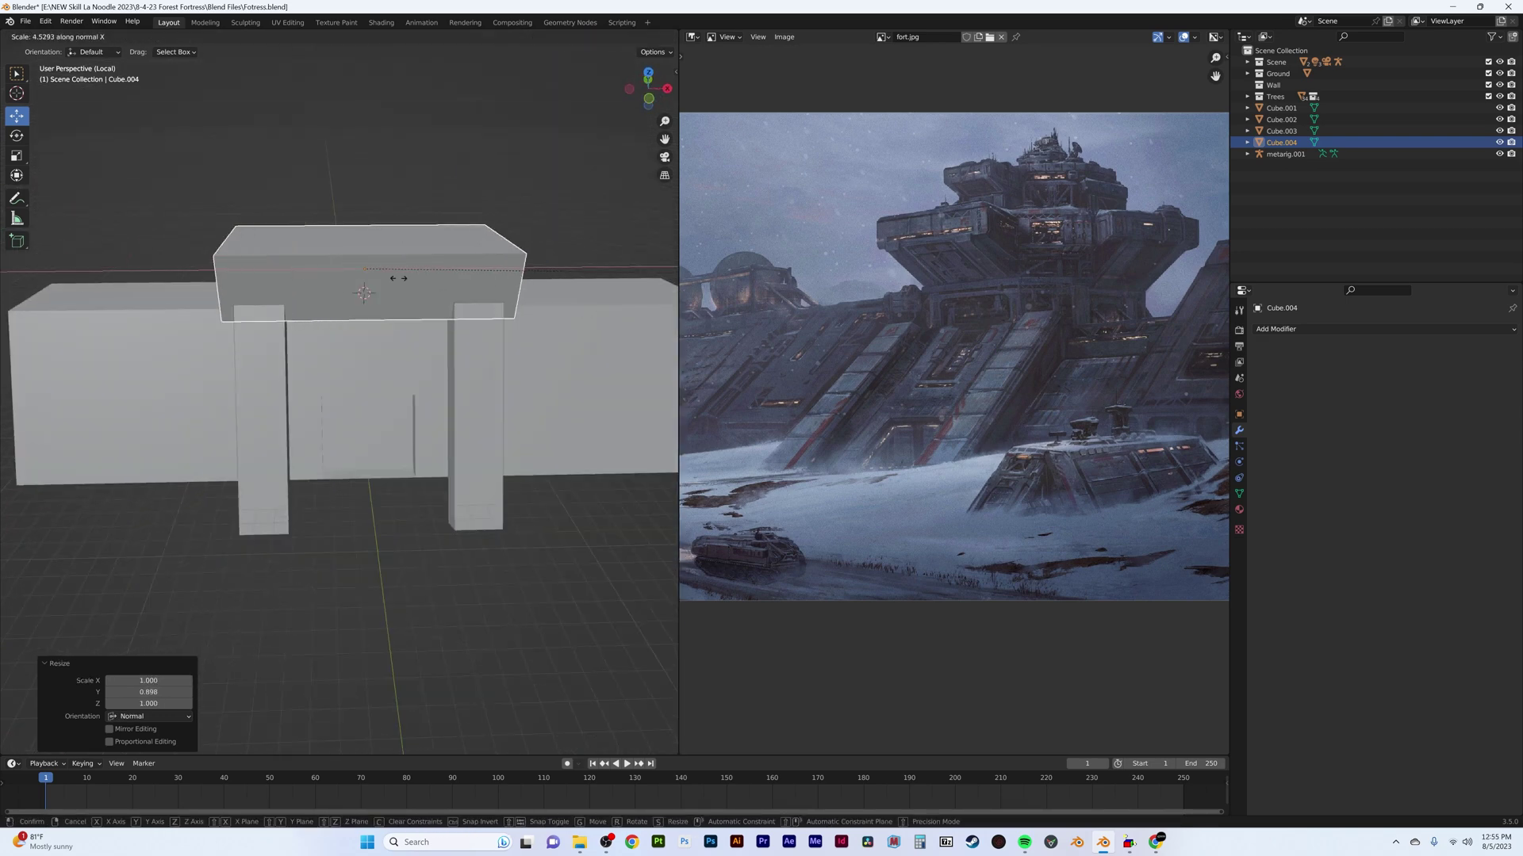
pyautogui.moveTo(524, 357)
pyautogui.mouseDown(button='middle')
pyautogui.moveTo(645, 339)
pyautogui.moveTo(409, 339)
pyautogui.mouseUp(button='middle')
# Step: Extrude the block's front face forward into an overhanging roof slab
pyautogui.press('Tab')
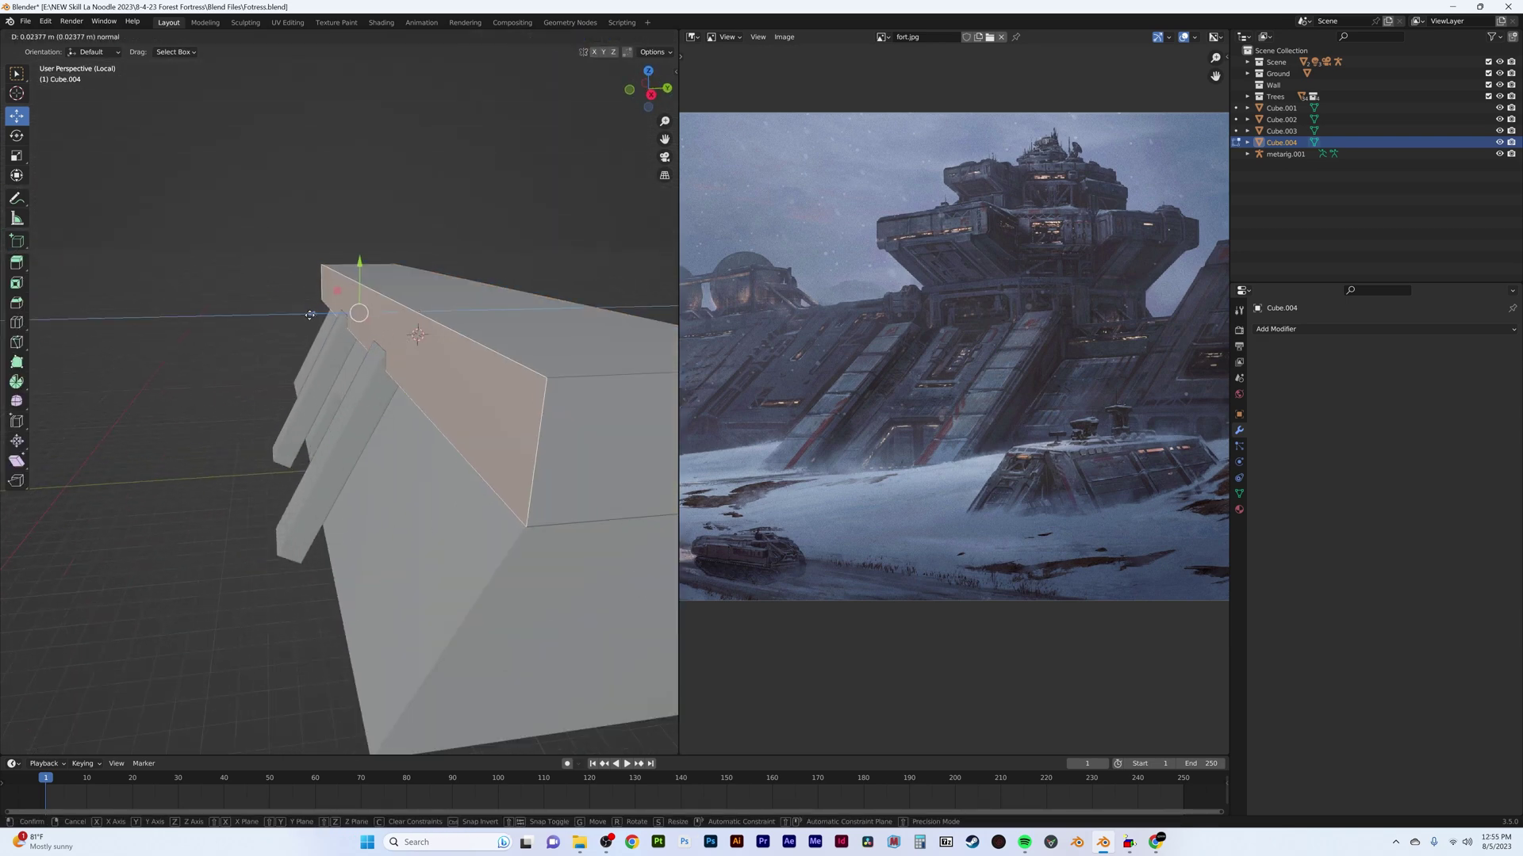
pyautogui.moveTo(317, 317); pyautogui.dragTo(317, 317)
pyautogui.moveTo(317, 318); pyautogui.dragTo(321, 274, button='middle')
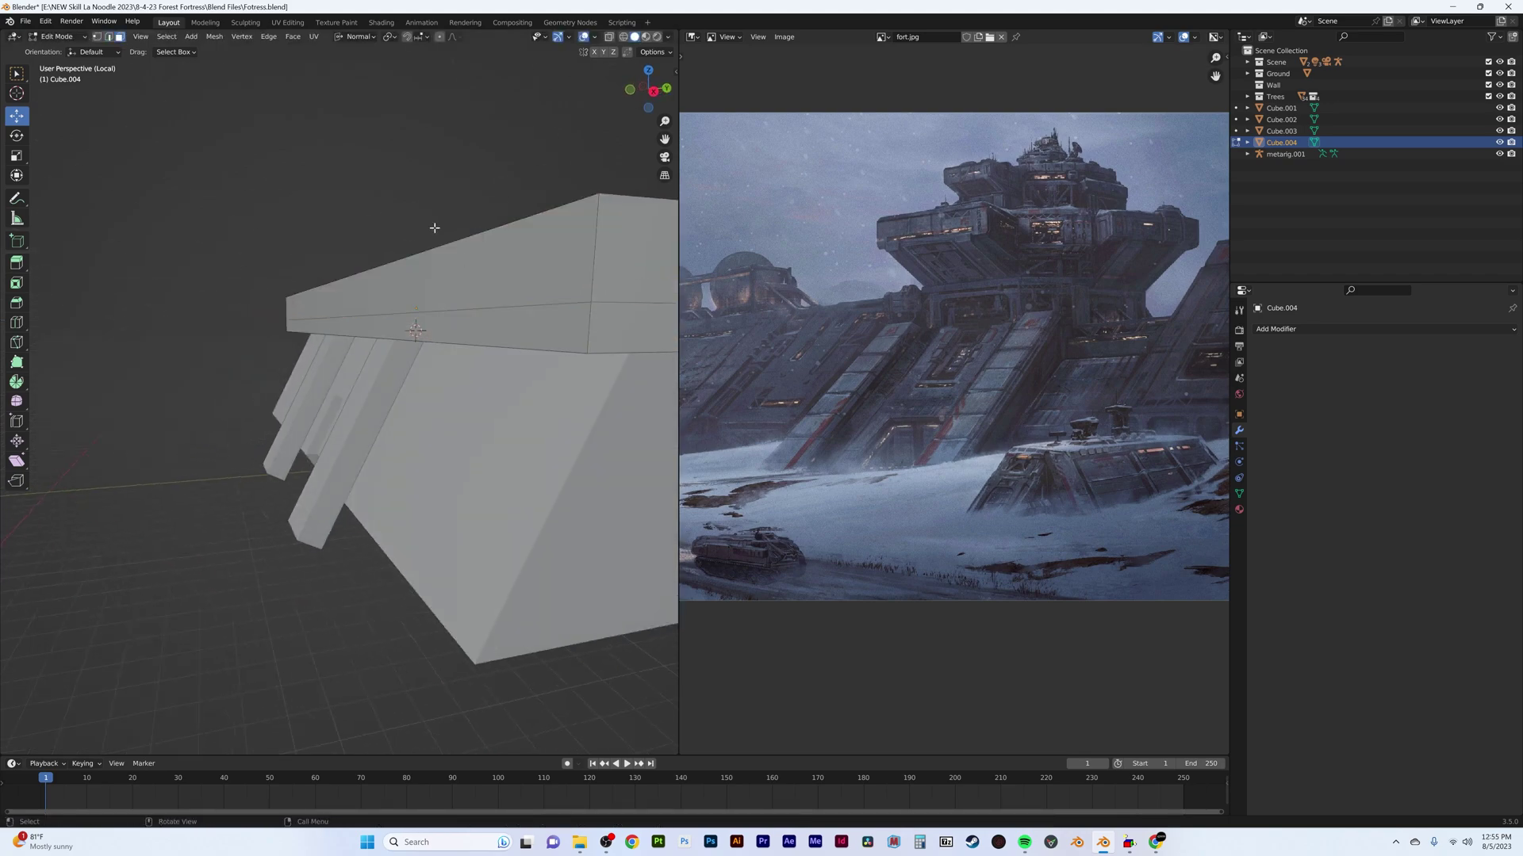
pyautogui.moveTo(321, 274); pyautogui.dragTo(272, 274)
pyautogui.click(272, 274)
pyautogui.moveTo(272, 275)
pyautogui.mouseDown(button='middle')
pyautogui.moveTo(256, 294)
pyautogui.moveTo(410, 362)
pyautogui.moveTo(410, 413)
pyautogui.mouseUp(button='middle')
# Step: Add a vertical loop cut on the wall mesh and bevel it
pyautogui.click(409, 362)
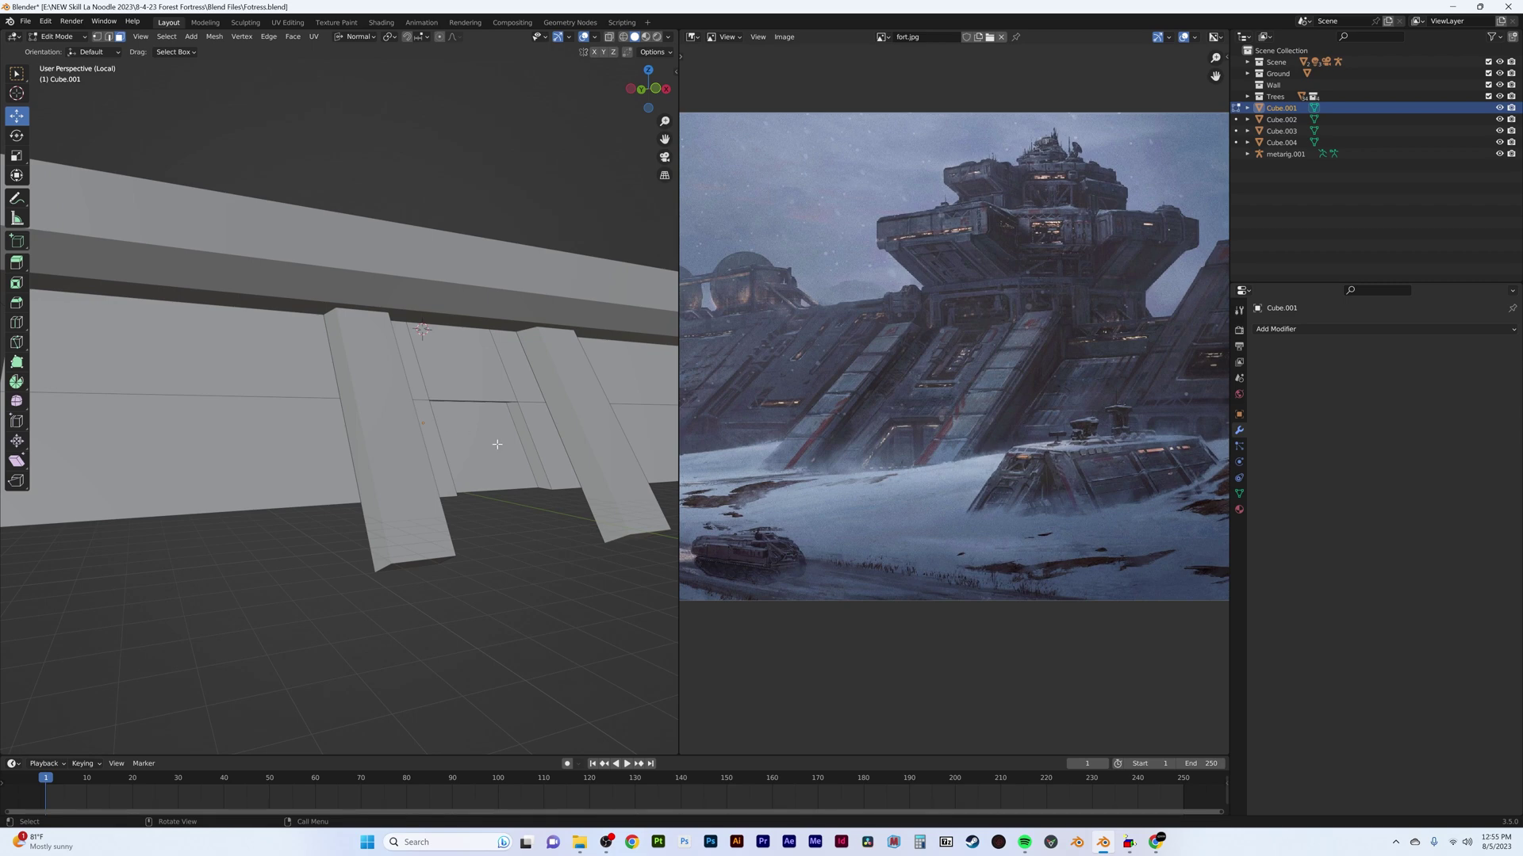
pyautogui.moveTo(497, 444)
pyautogui.mouseDown(button='middle')
pyautogui.moveTo(472, 408)
pyautogui.moveTo(398, 436)
pyautogui.moveTo(373, 381)
pyautogui.moveTo(341, 425)
pyautogui.moveTo(341, 309)
pyautogui.moveTo(386, 293)
pyautogui.moveTo(435, 239)
pyautogui.mouseUp(button='middle')
pyautogui.hotkey('ctrl', 'r')
pyautogui.click(448, 401)
pyautogui.click(526, 384)
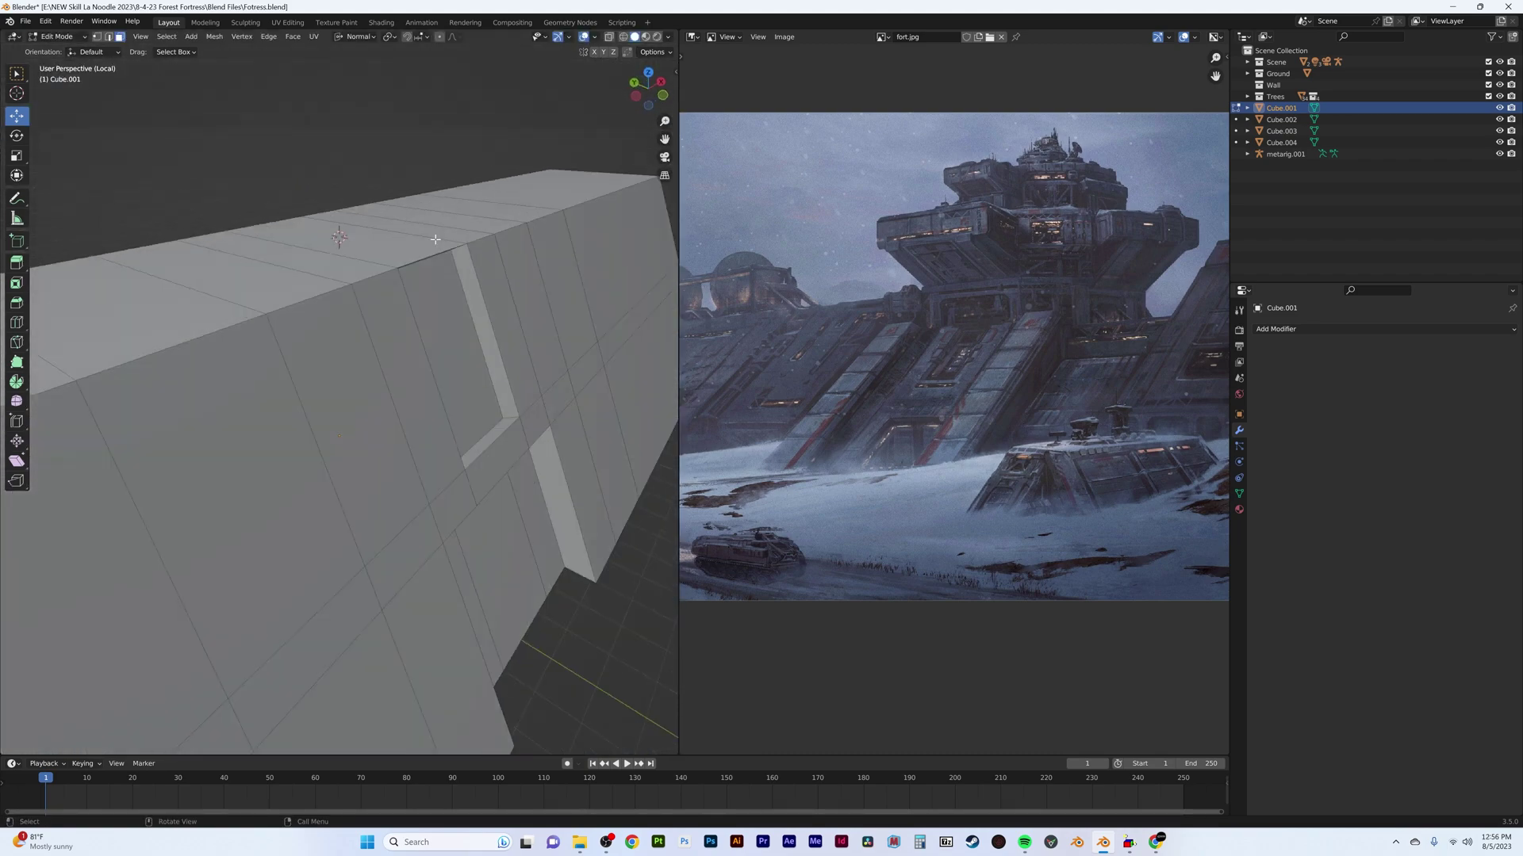
# Step: Select the coplanar wall faces and bevel the door frame edges
pyautogui.click(417, 304)
pyautogui.moveTo(417, 304)
pyautogui.mouseDown(button='middle')
pyautogui.moveTo(329, 475)
pyautogui.moveTo(484, 513)
pyautogui.mouseUp(button='middle')
pyautogui.rightClick(484, 513)
pyautogui.click(484, 513)
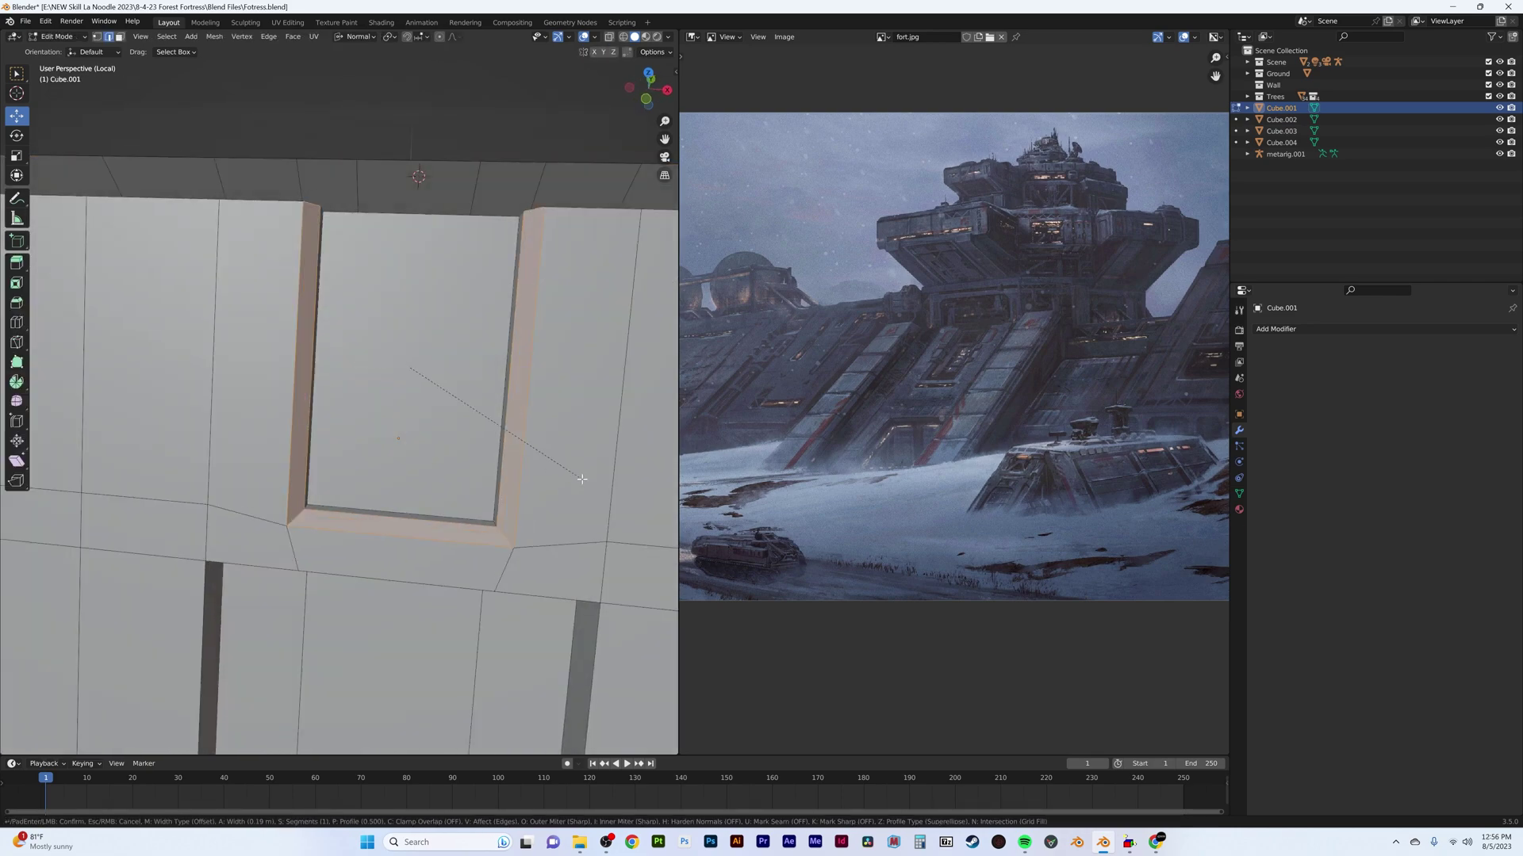
pyautogui.click(582, 479)
# Step: Return to object mode in the full scene, select the wall and save
pyautogui.press('Tab')
pyautogui.press('KP_Divide')
pyautogui.moveTo(402, 440)
pyautogui.mouseDown(button='middle')
pyautogui.moveTo(452, 425)
pyautogui.moveTo(432, 372)
pyautogui.moveTo(476, 430)
pyautogui.moveTo(441, 357)
pyautogui.moveTo(410, 366)
pyautogui.moveTo(349, 316)
pyautogui.mouseUp(button='middle')
pyautogui.click(476, 431)
pyautogui.scroll(-3, 409, 366)
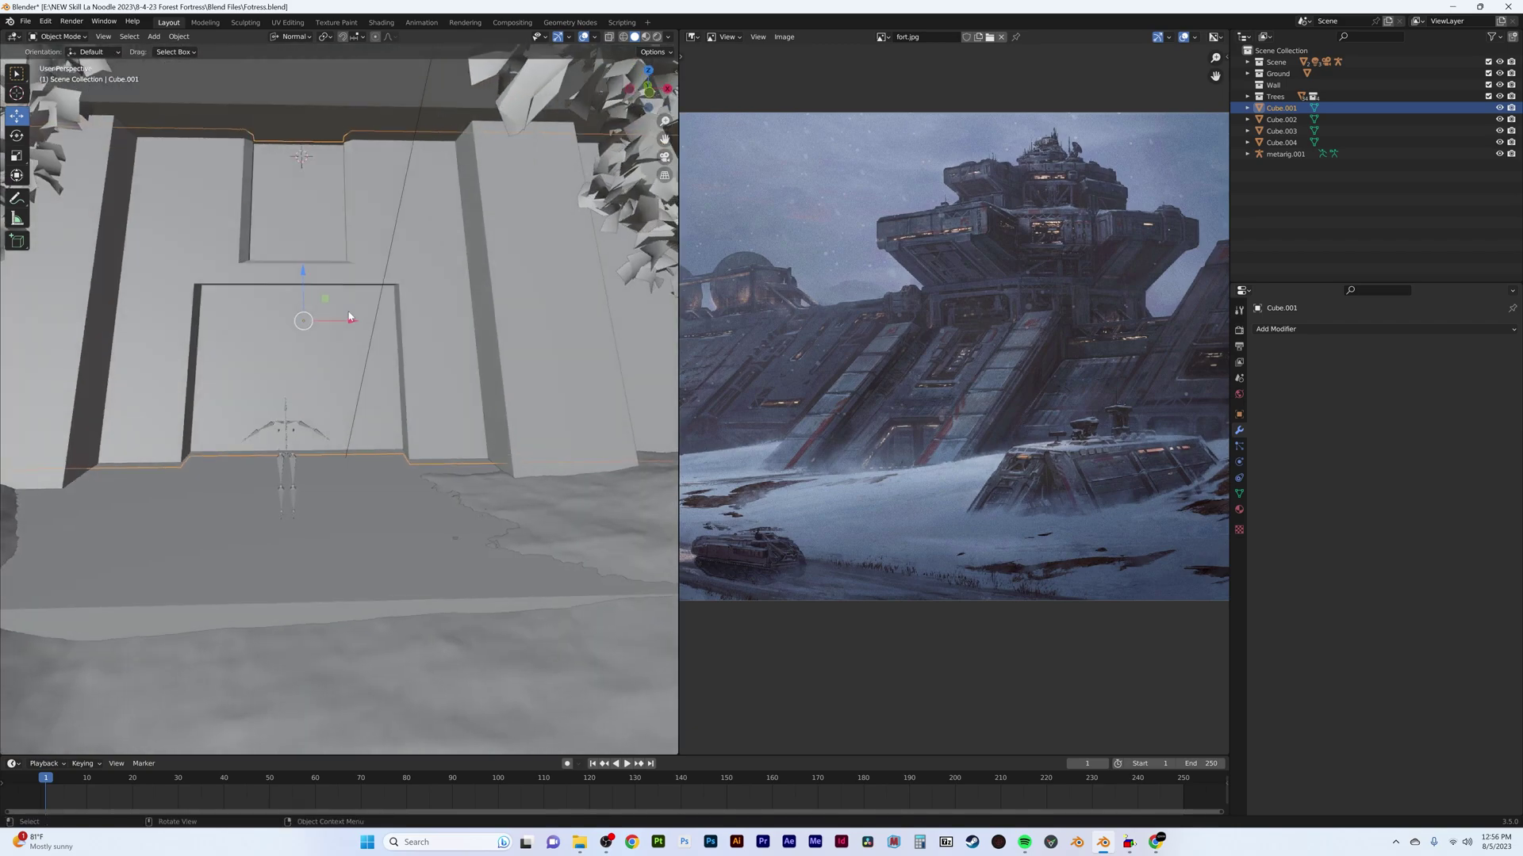
pyautogui.hotkey('ctrl', 's')
# Step: Preview the wall in rendered shading and extrude the small box on it
pyautogui.press('z')
pyautogui.click(578, 434)
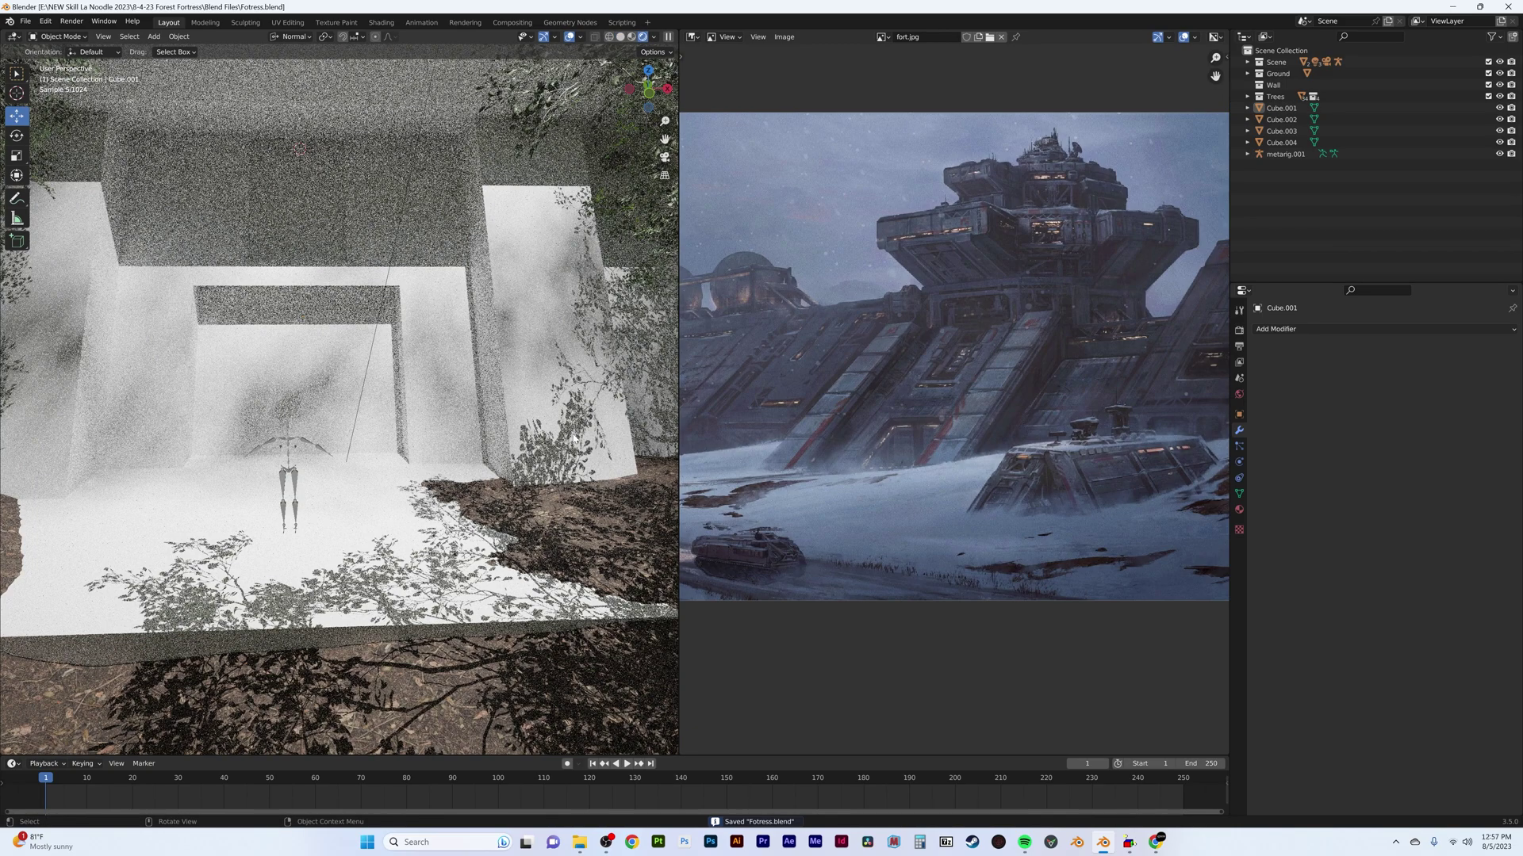
pyautogui.moveTo(578, 435); pyautogui.dragTo(452, 449, button='middle')
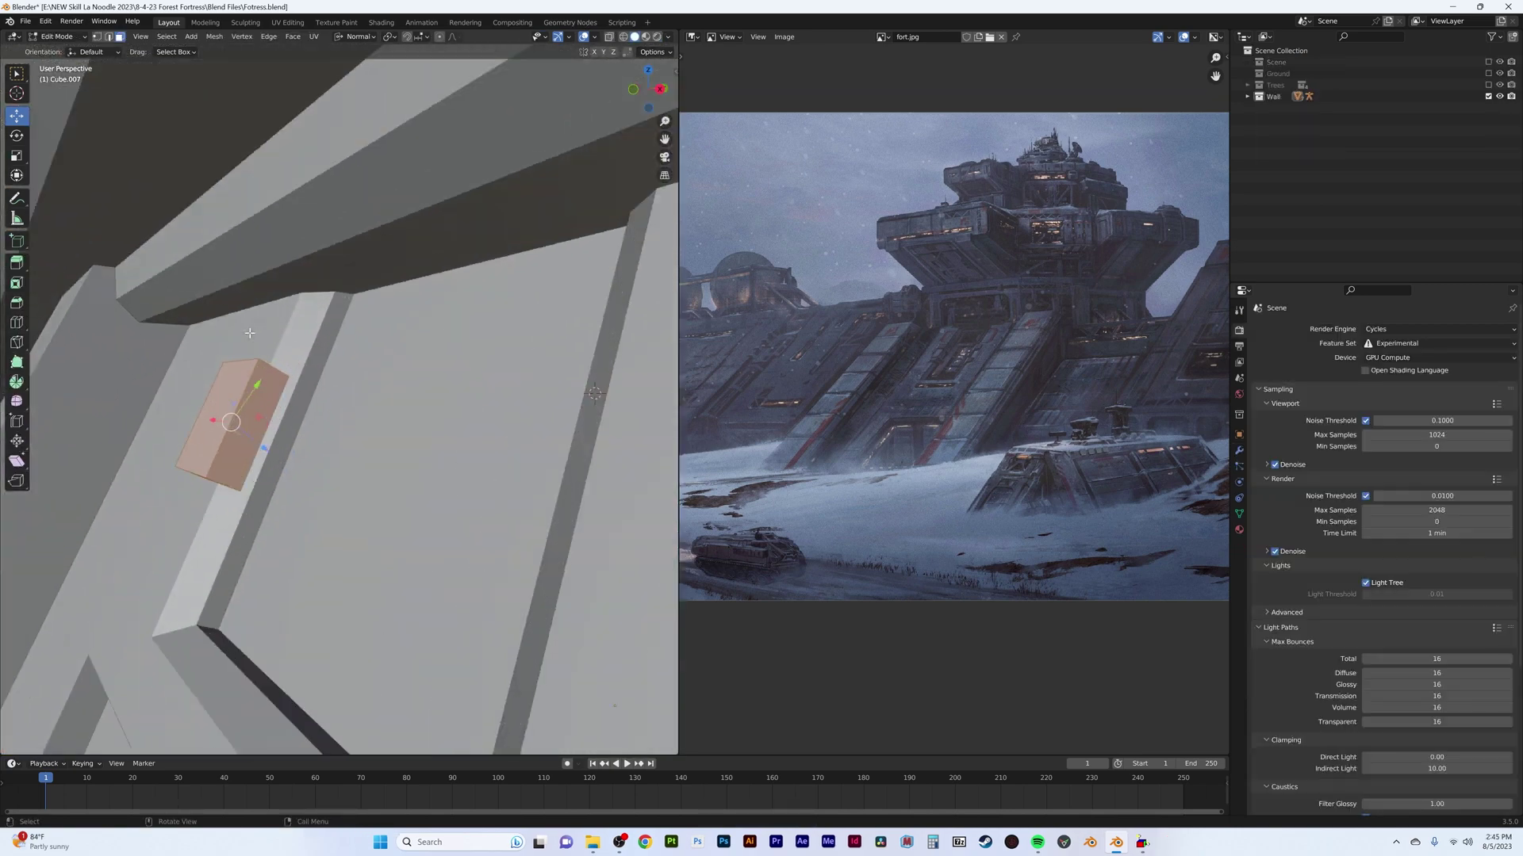
pyautogui.moveTo(177, 394); pyautogui.dragTo(195, 422, button='middle')
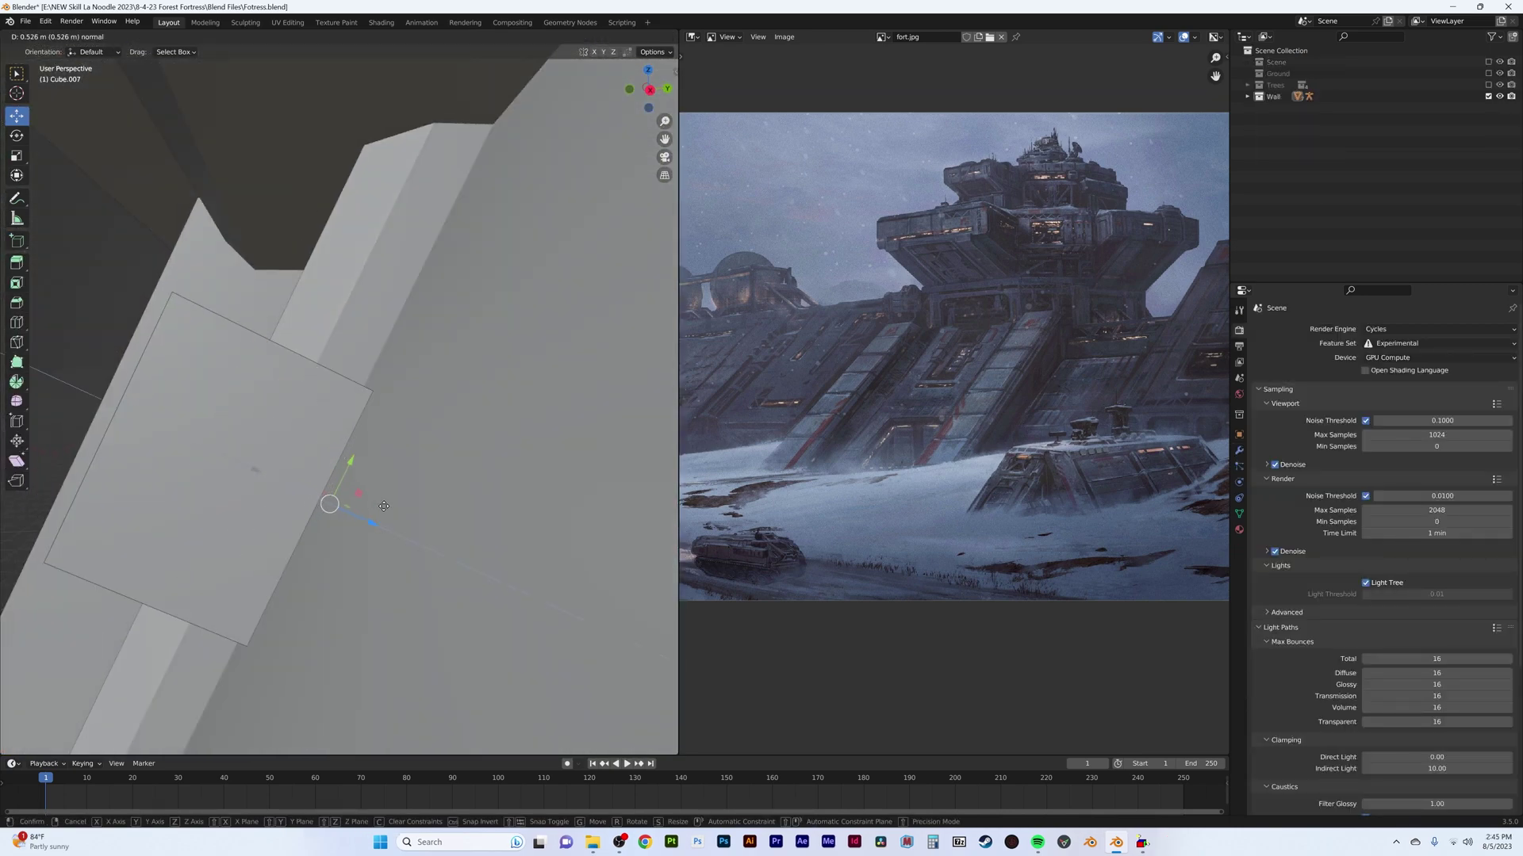
pyautogui.click(384, 506)
# Step: Shape the box by moving its face inward, stretching, beveling and extruding it
pyautogui.moveTo(384, 506); pyautogui.dragTo(613, 468, button='middle')
pyautogui.click(212, 416)
pyautogui.moveTo(212, 416)
pyautogui.mouseDown(button='middle')
pyautogui.moveTo(355, 384)
pyautogui.moveTo(323, 336)
pyautogui.moveTo(147, 413)
pyautogui.moveTo(159, 163)
pyautogui.mouseUp(button='middle')
pyautogui.click(384, 391)
pyautogui.rightClick(323, 336)
pyautogui.click(315, 383)
pyautogui.press('e')
pyautogui.click(147, 412)
# Step: Add a Mirror modifier to the object and save the file
pyautogui.press('Tab')
pyautogui.moveTo(325, 387); pyautogui.dragTo(333, 357, button='middle')
pyautogui.click(1238, 451)
pyautogui.click(1384, 328)
pyautogui.moveTo(476, 396)
pyautogui.mouseDown(button='middle')
pyautogui.moveTo(554, 425)
pyautogui.moveTo(425, 425)
pyautogui.mouseUp(button='middle')
pyautogui.hotkey('ctrl', 's')
# Step: Select the wall and mirror the pillars across it
pyautogui.click(425, 425)
pyautogui.press('Tab')
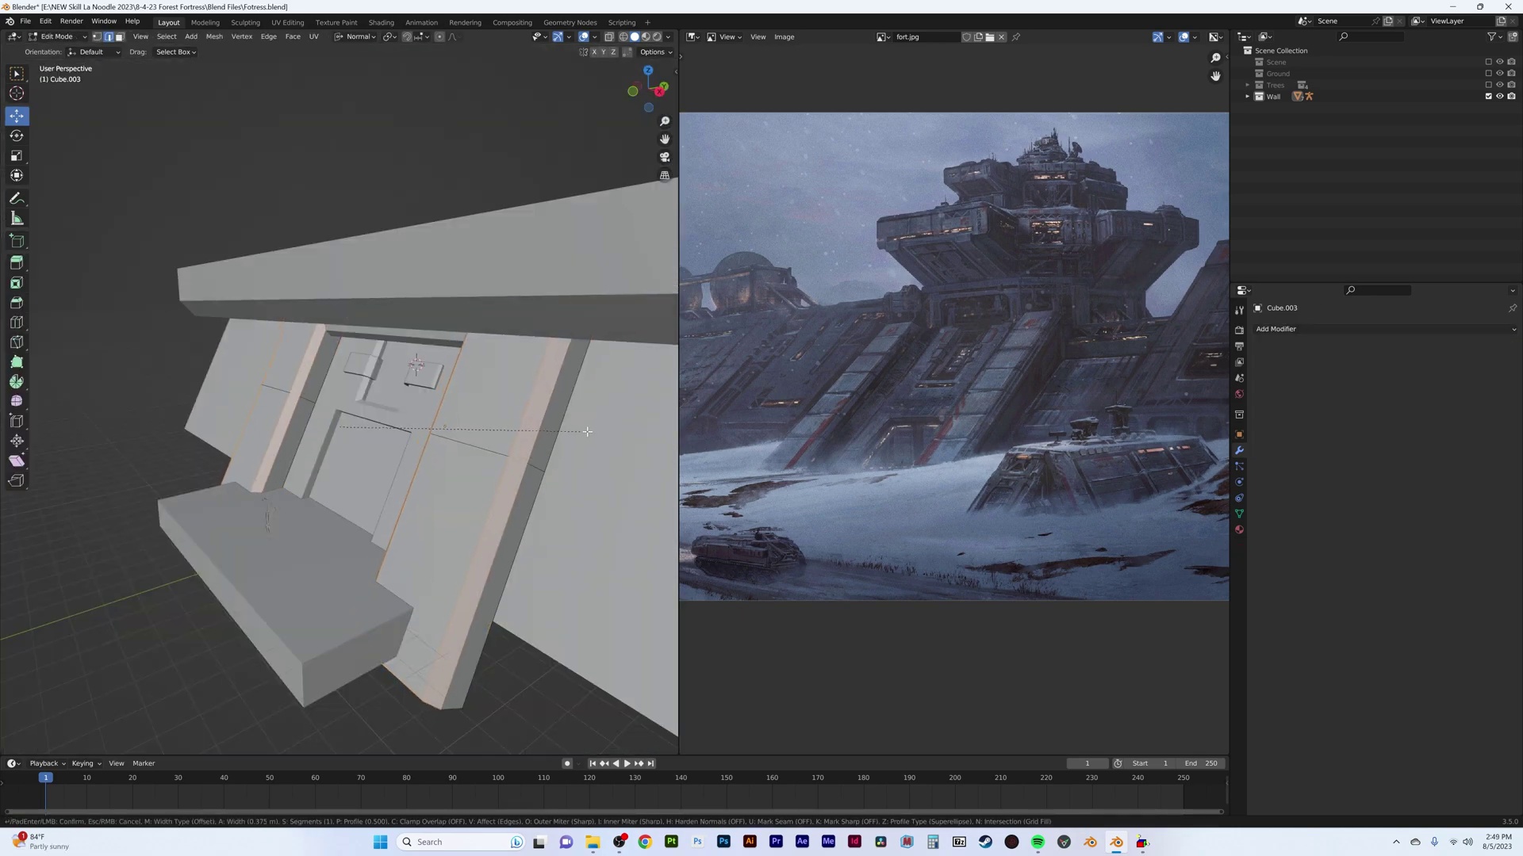
pyautogui.press('Tab')
pyautogui.moveTo(503, 381); pyautogui.dragTo(297, 408, button='middle')
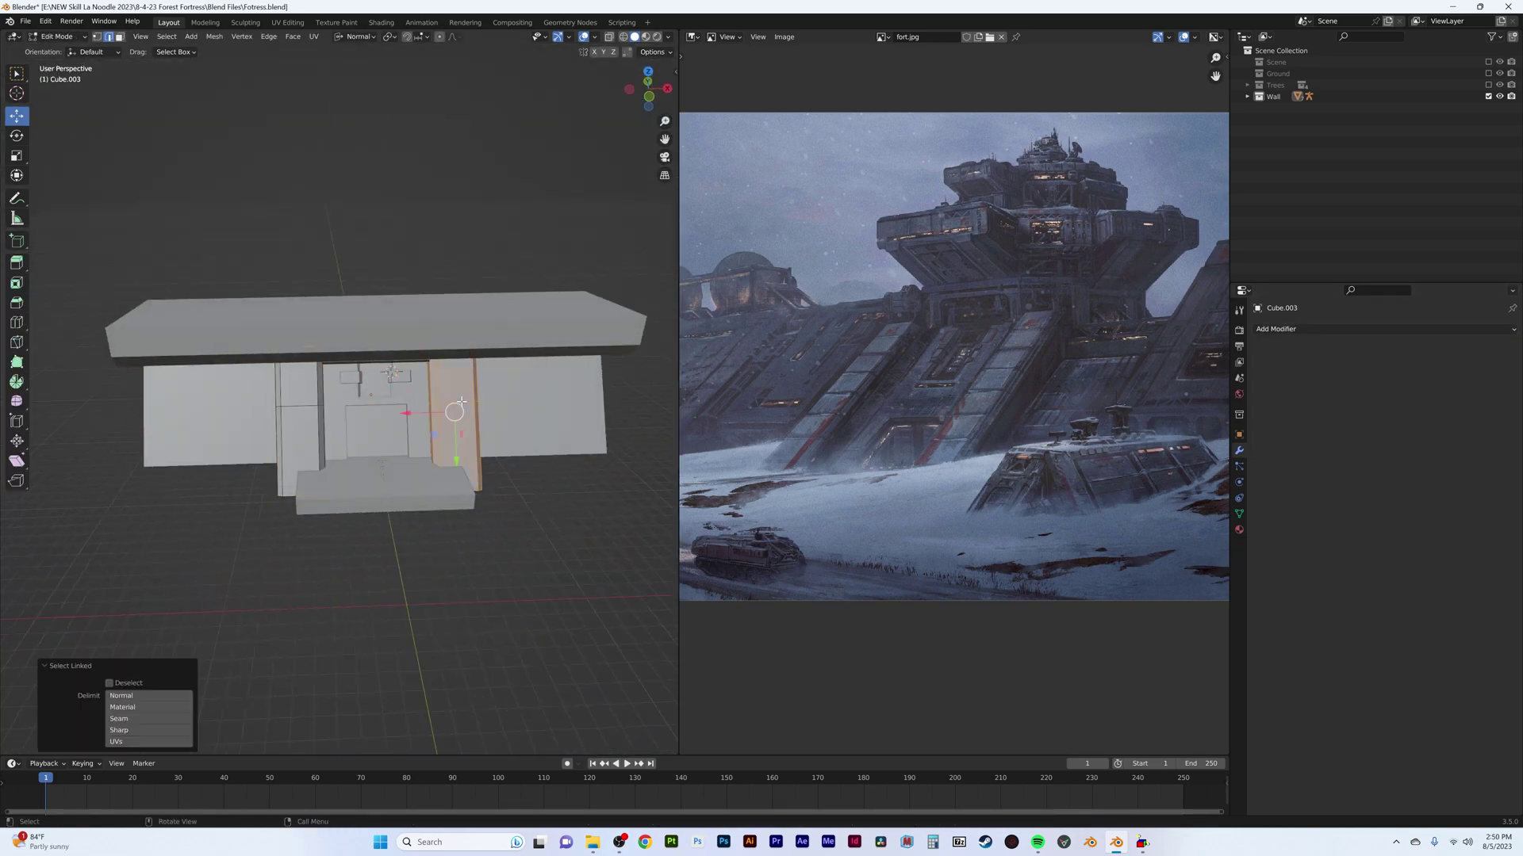
pyautogui.press('Tab')
pyautogui.hotkey('ctrl', 'shift', 'm')
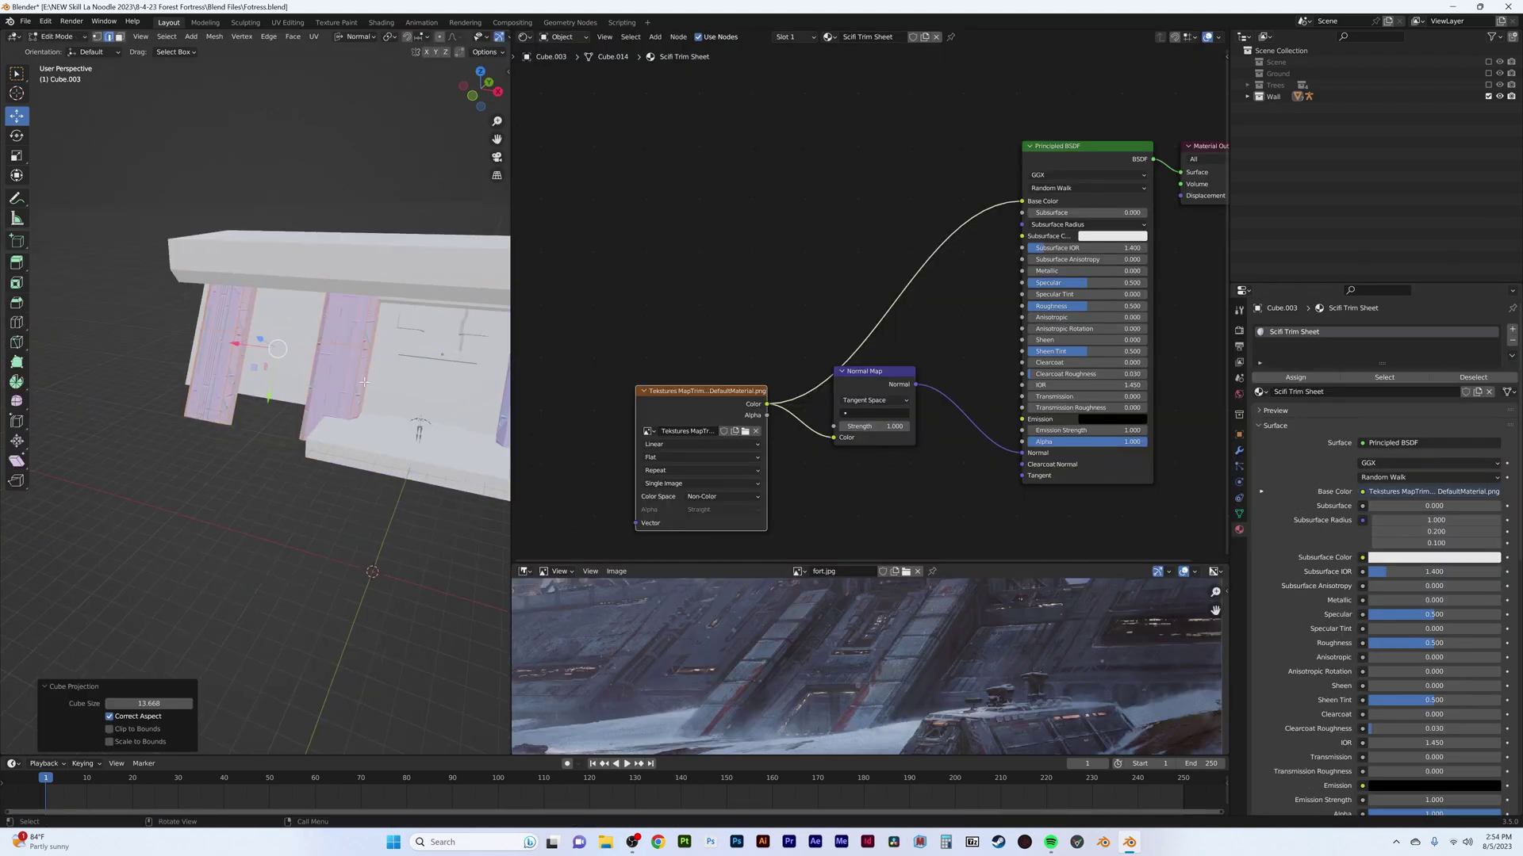
# Step: Isolate the pillar and show its UV layout on the trim sheet
pyautogui.press('u')
pyautogui.scroll(5, 179, 307)
pyautogui.moveTo(179, 333); pyautogui.dragTo(179, 307, button='middle')
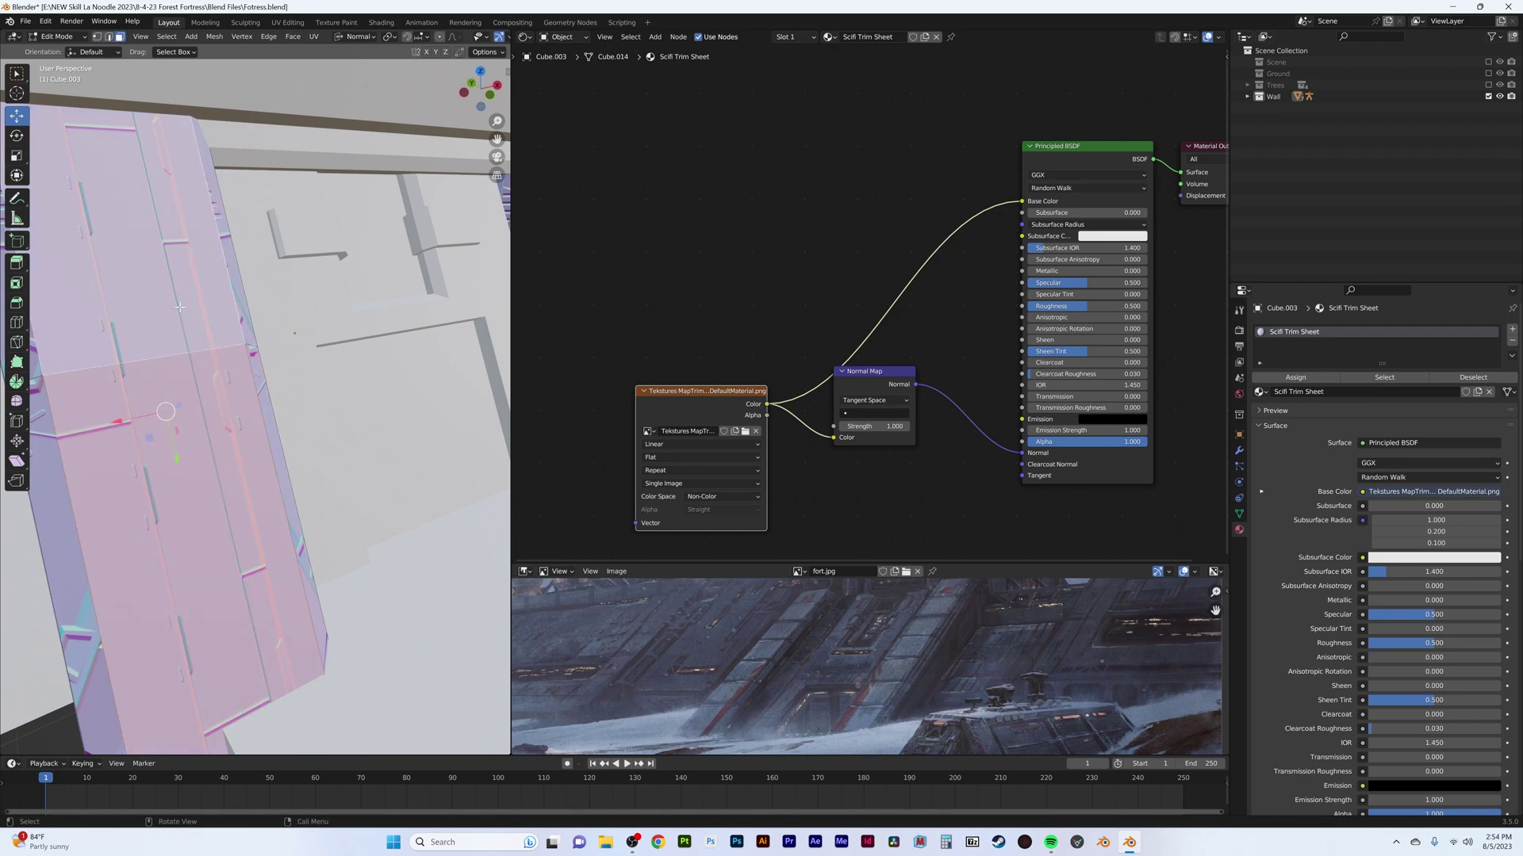
pyautogui.press('/')
pyautogui.hotkey('shift', 'F10')
pyautogui.scroll(-3, 857, 292)
# Step: Select another pillar face strip, unwrap it and shift its UVs horizontally
pyautogui.press('g')
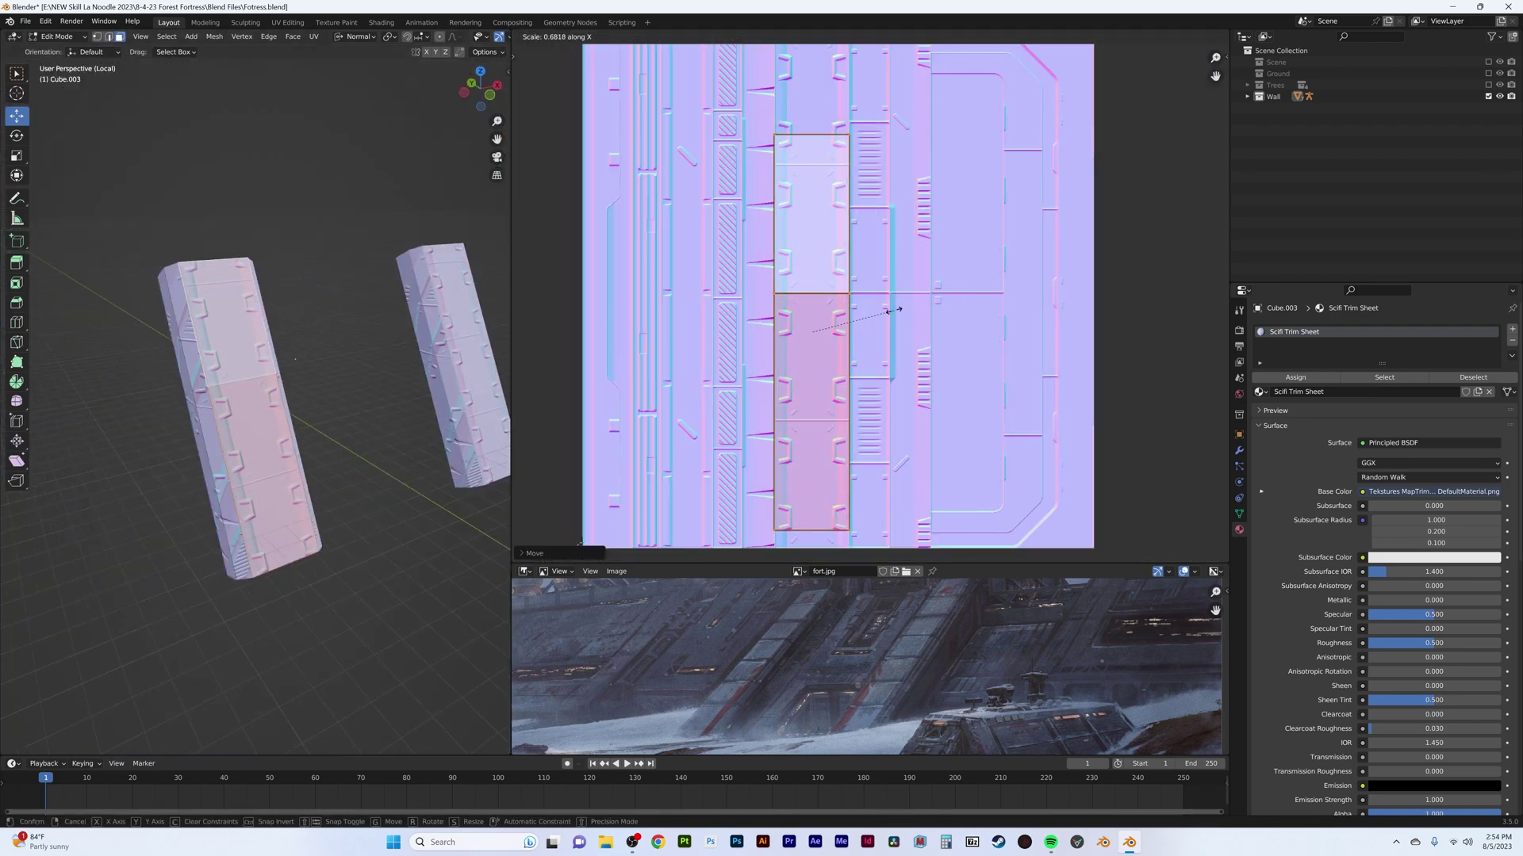
pyautogui.scroll(3, 276, 364)
pyautogui.keyDown('alt'); pyautogui.click(276, 364); pyautogui.keyUp('alt')
pyautogui.moveTo(276, 364); pyautogui.dragTo(283, 277, button='middle')
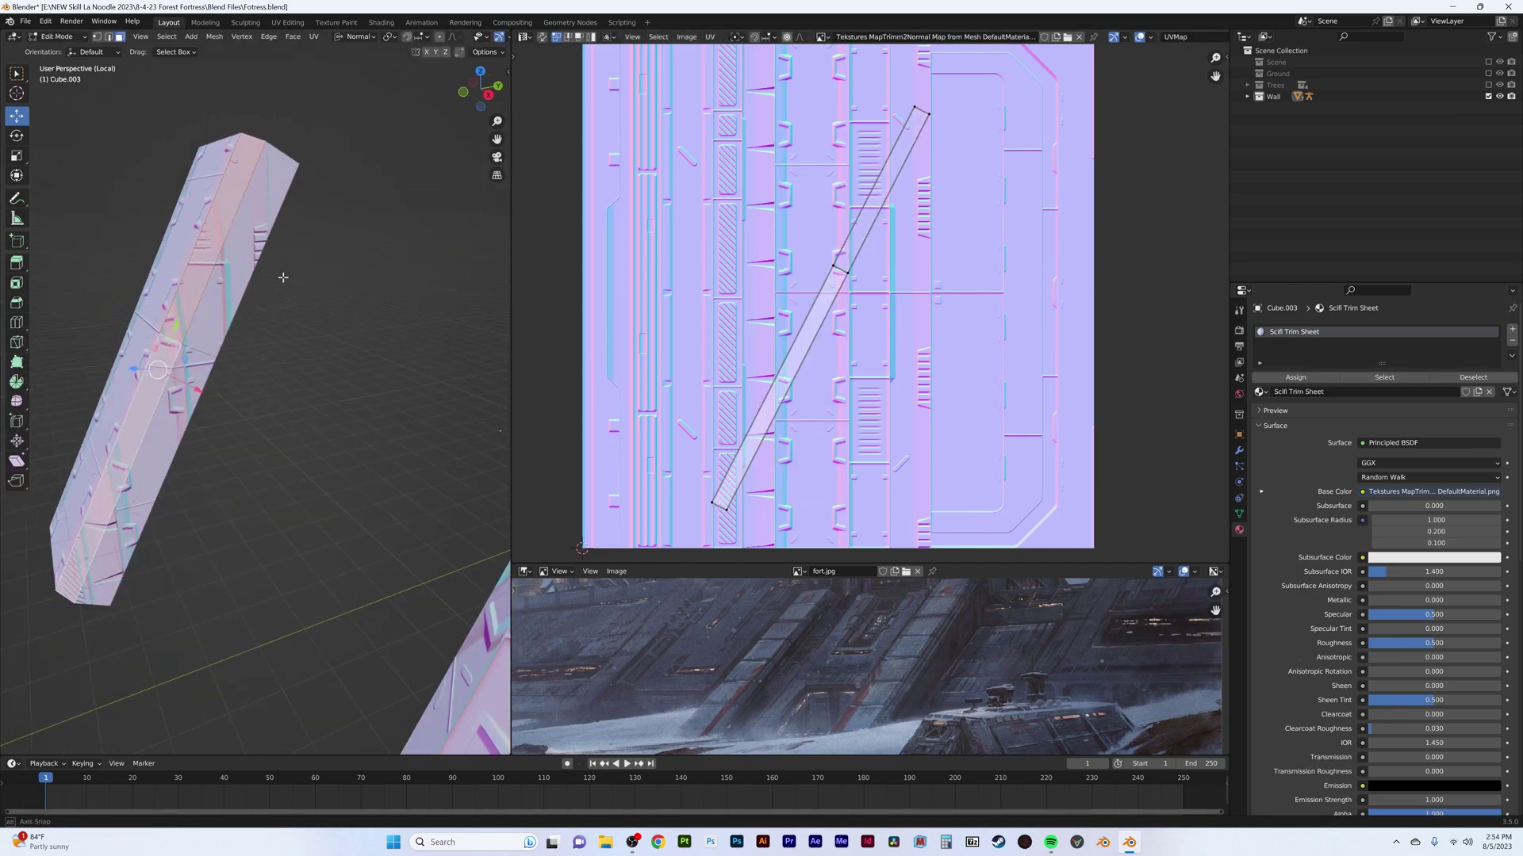
pyautogui.press('Return')
pyautogui.scroll(-1, 708, 289)
pyautogui.press('g')
pyautogui.press('x')
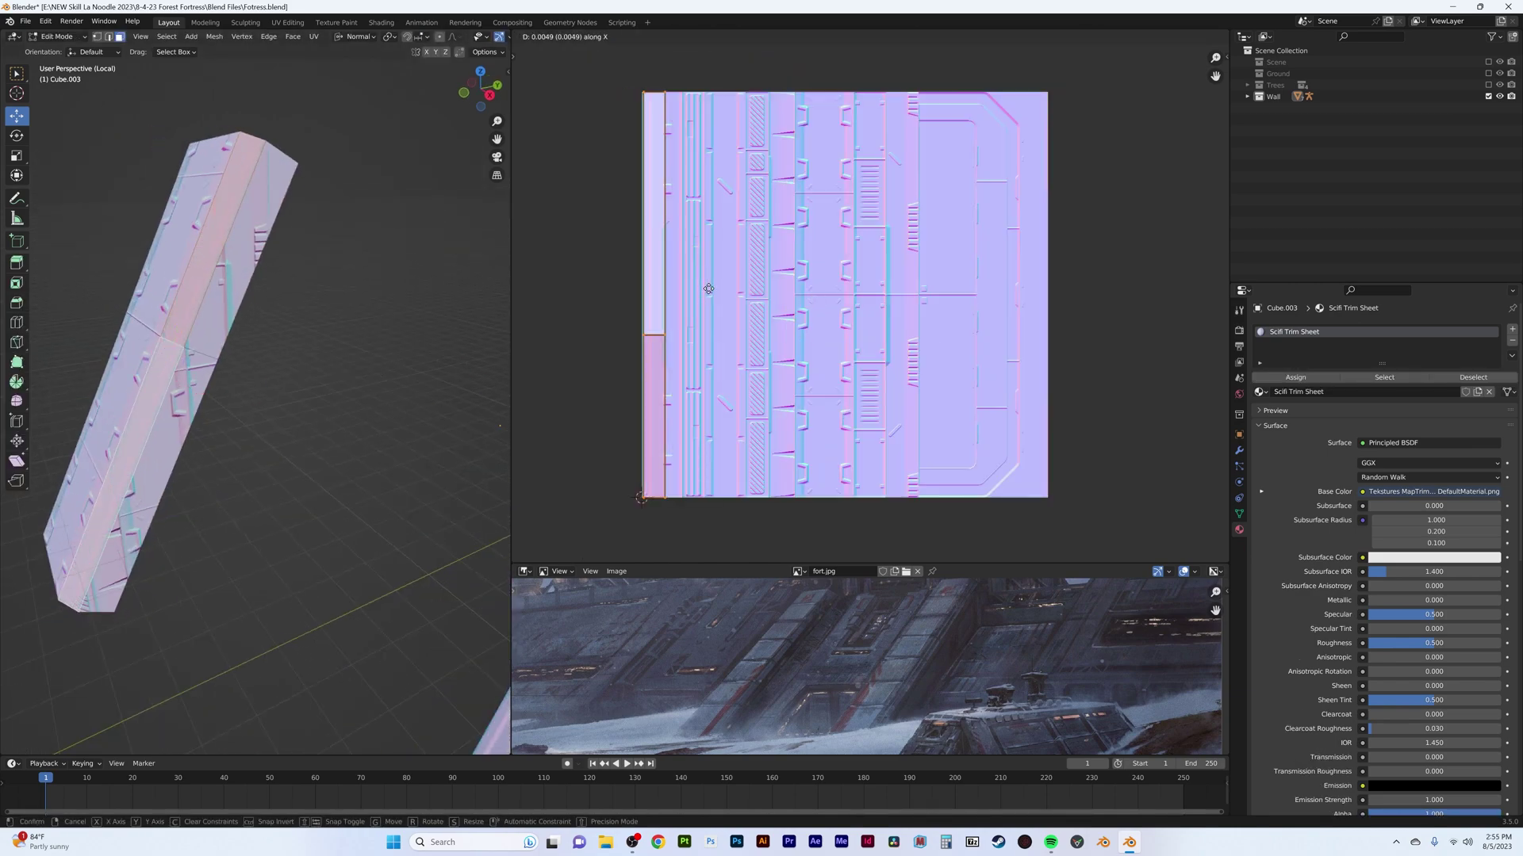
pyautogui.press('Escape')
# Step: Undo and reapply the pillar's automatic unwrap as a vertical strip
pyautogui.hotkey('ctrl', 'z')
pyautogui.moveTo(333, 301); pyautogui.dragTo(283, 270, button='middle')
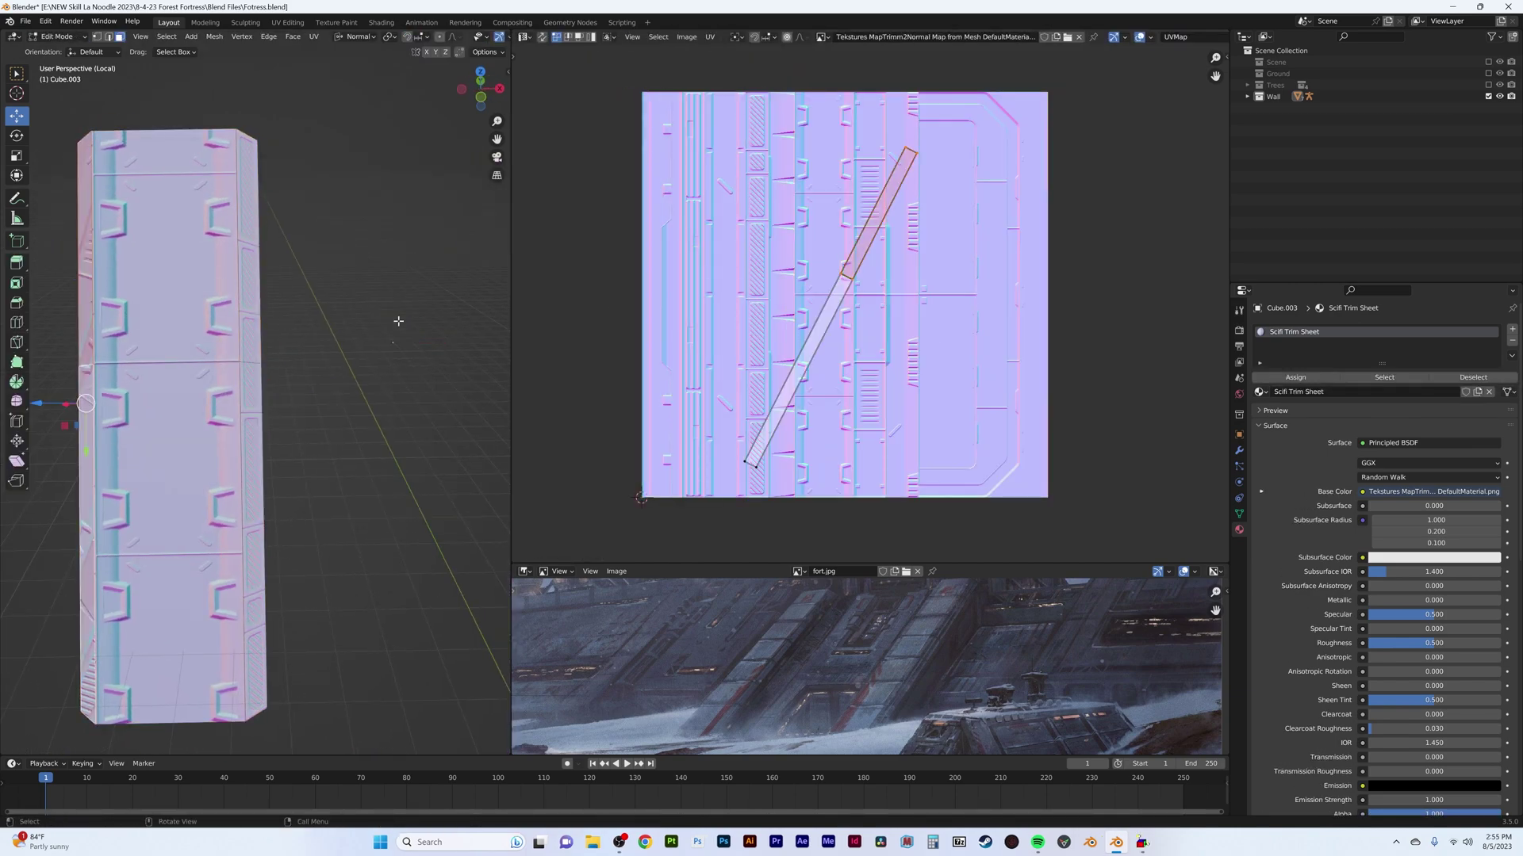
pyautogui.click(392, 437)
pyautogui.press('Escape')
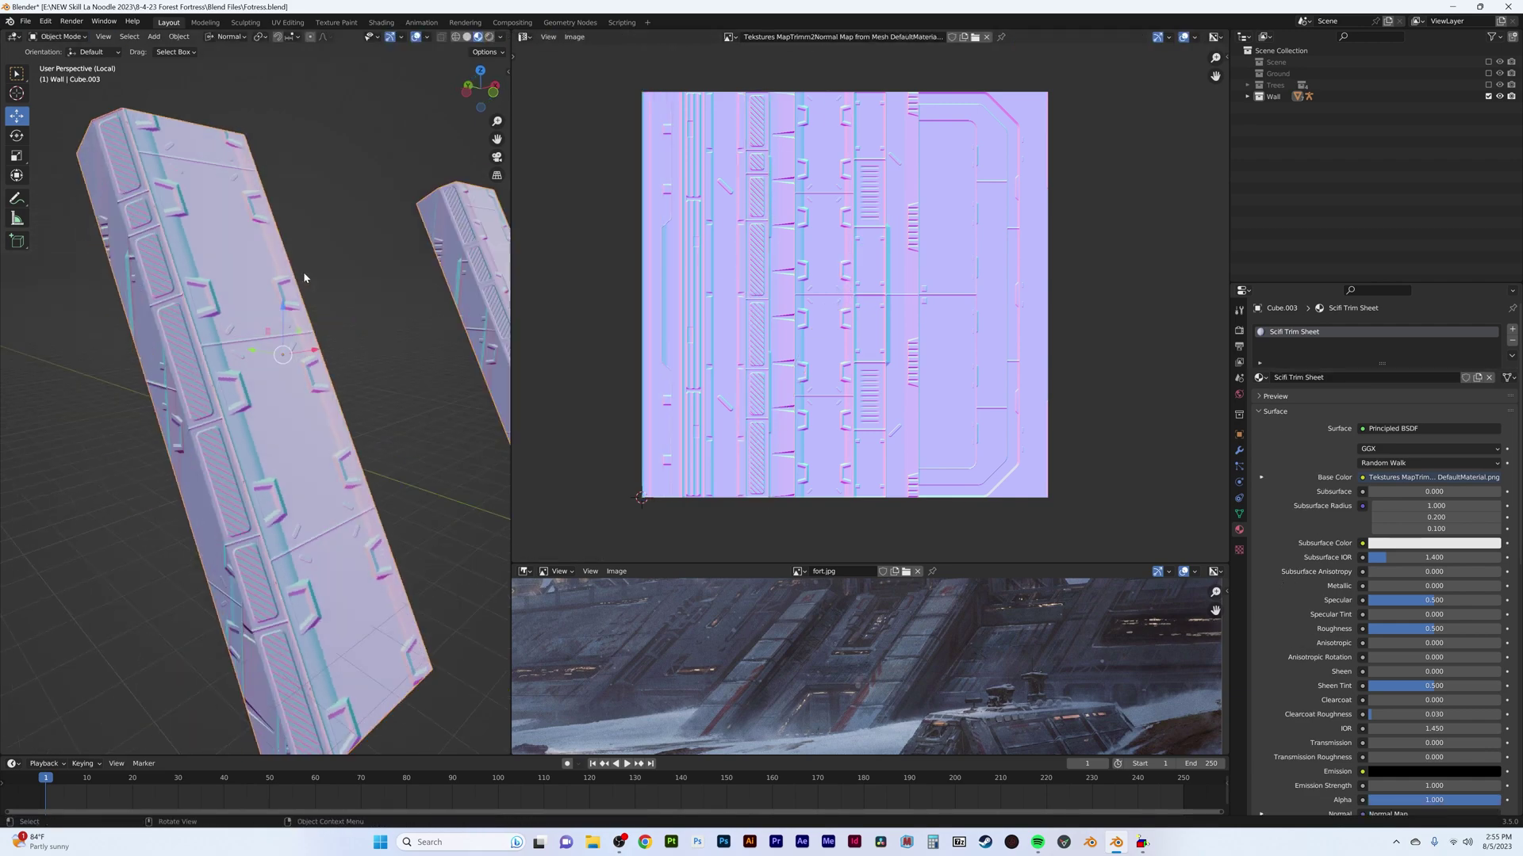
pyautogui.hotkey('ctrl', 'z')
pyautogui.moveTo(468, 341); pyautogui.dragTo(391, 314, button='middle')
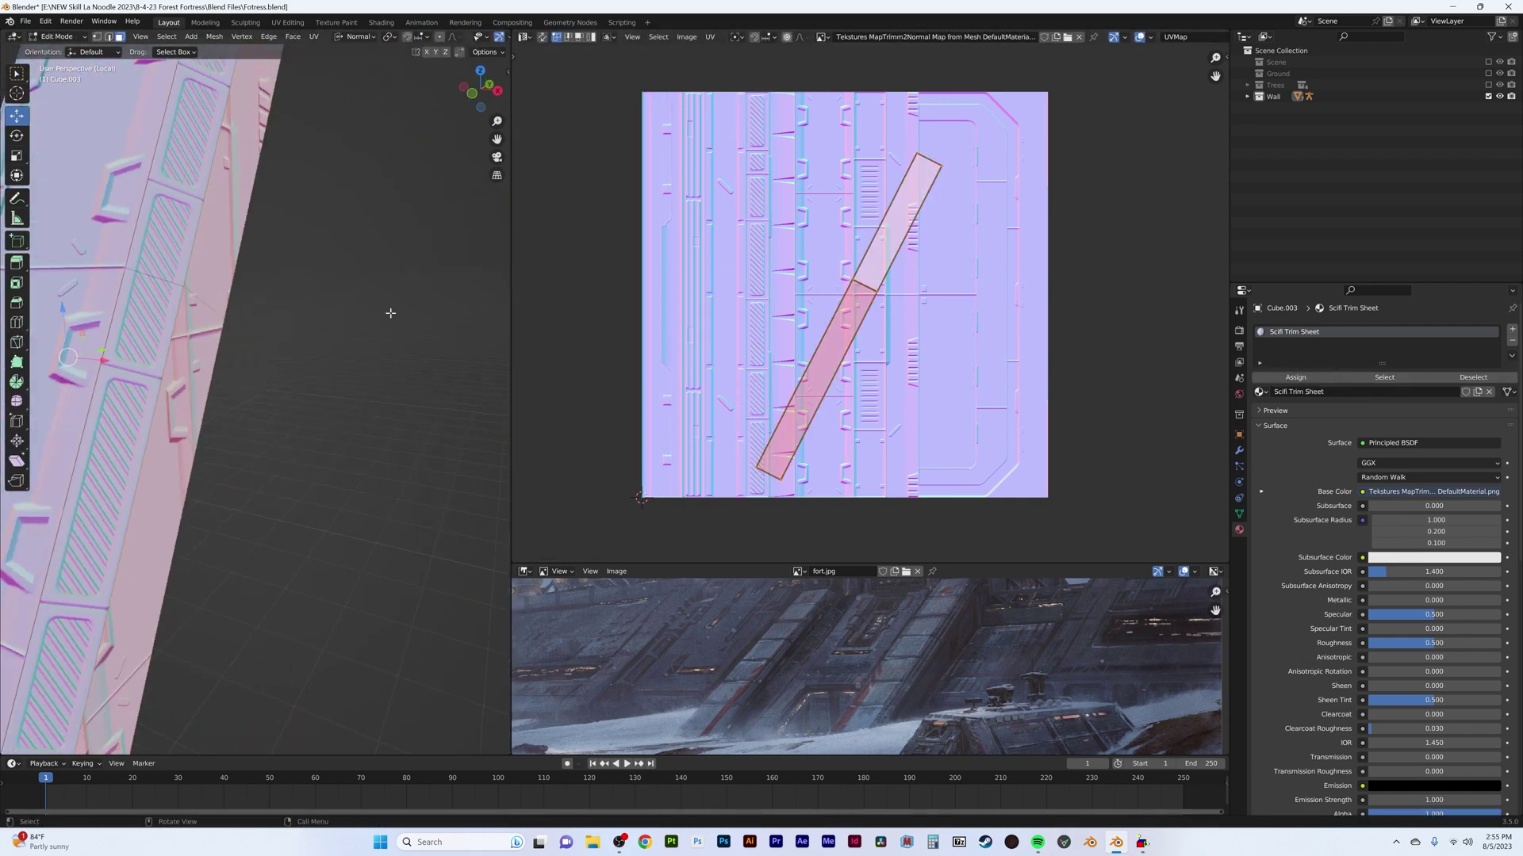
pyautogui.hotkey('ctrl', 'shift', 'z')
# Step: Slide the UV strip horizontally and scale the panels onto the trim strip
pyautogui.moveTo(339, 265); pyautogui.dragTo(301, 365, button='middle')
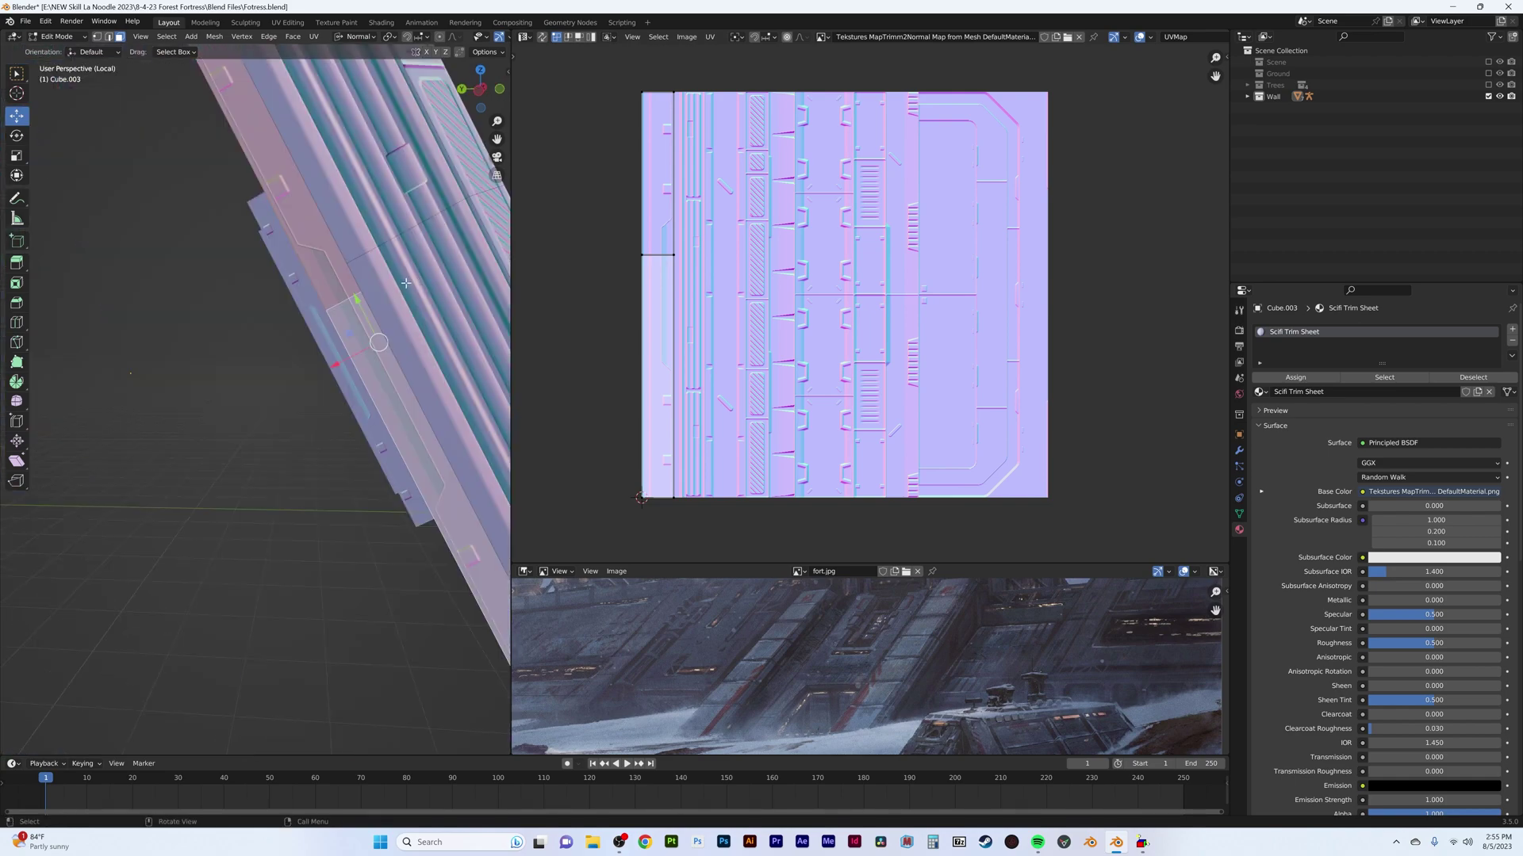
pyautogui.scroll(-3, 301, 365)
pyautogui.press('g')
pyautogui.press('x')
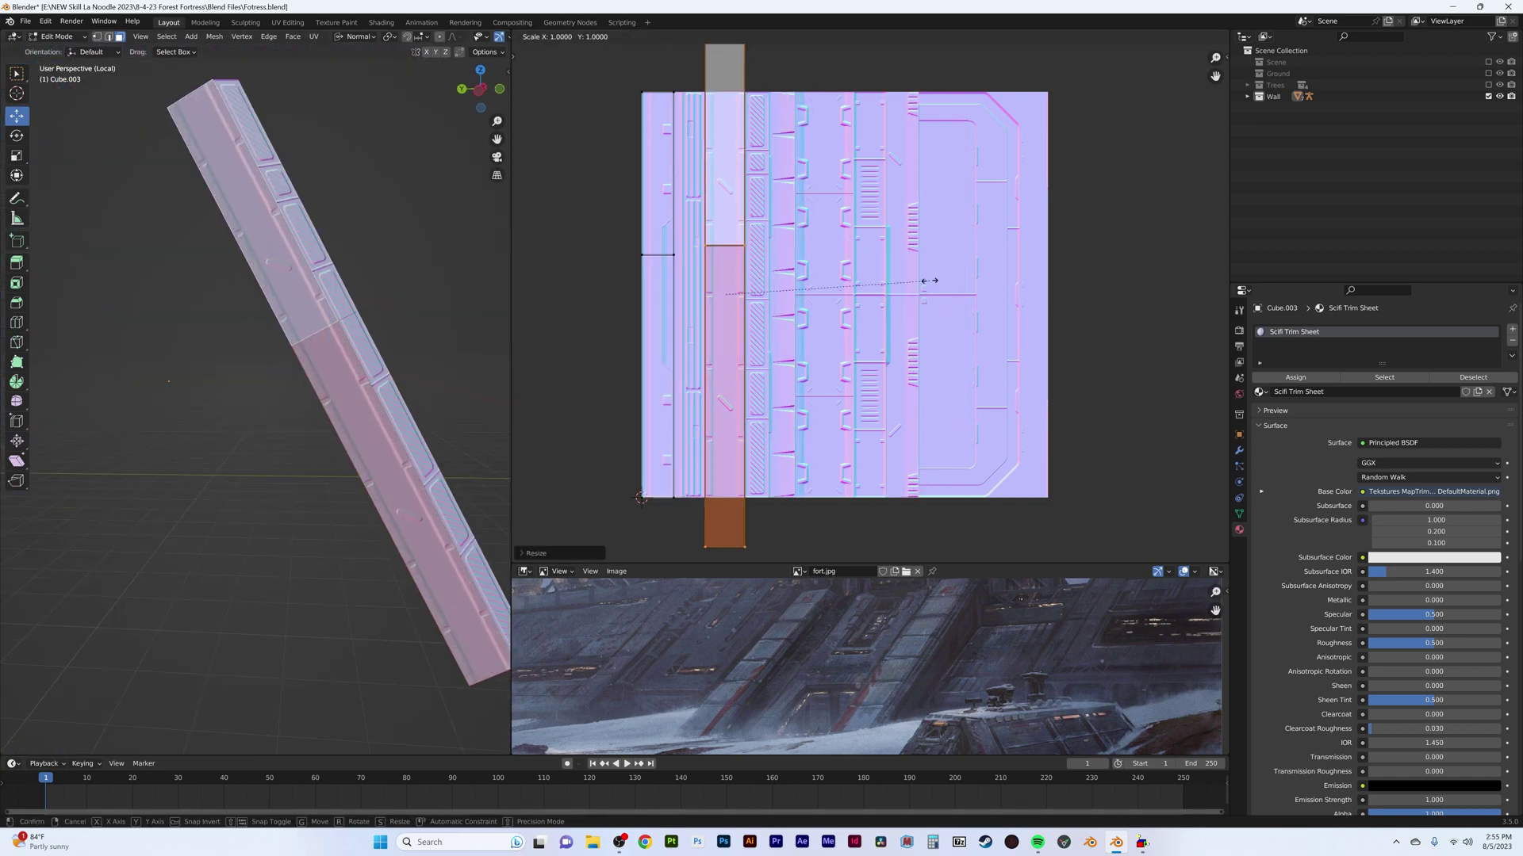
pyautogui.click(888, 274)
# Step: Return to object mode and the full fortress wall view
pyautogui.press('Tab')
pyautogui.press('/')
pyautogui.scroll(-3, 255, 178)
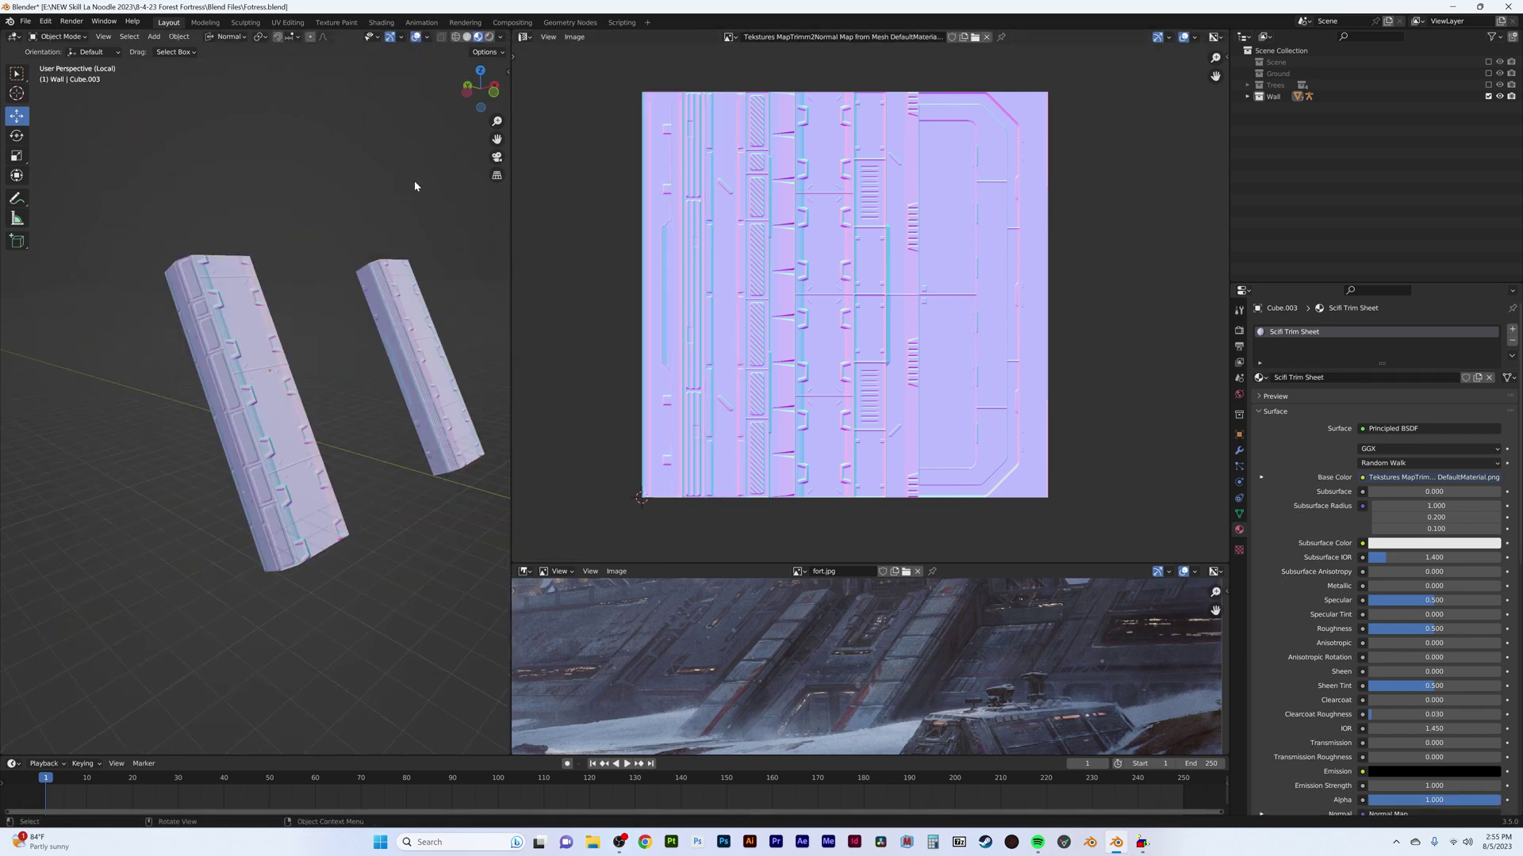
pyautogui.moveTo(414, 179); pyautogui.dragTo(349, 187, button='middle')
pyautogui.scroll(8, 249, 333)
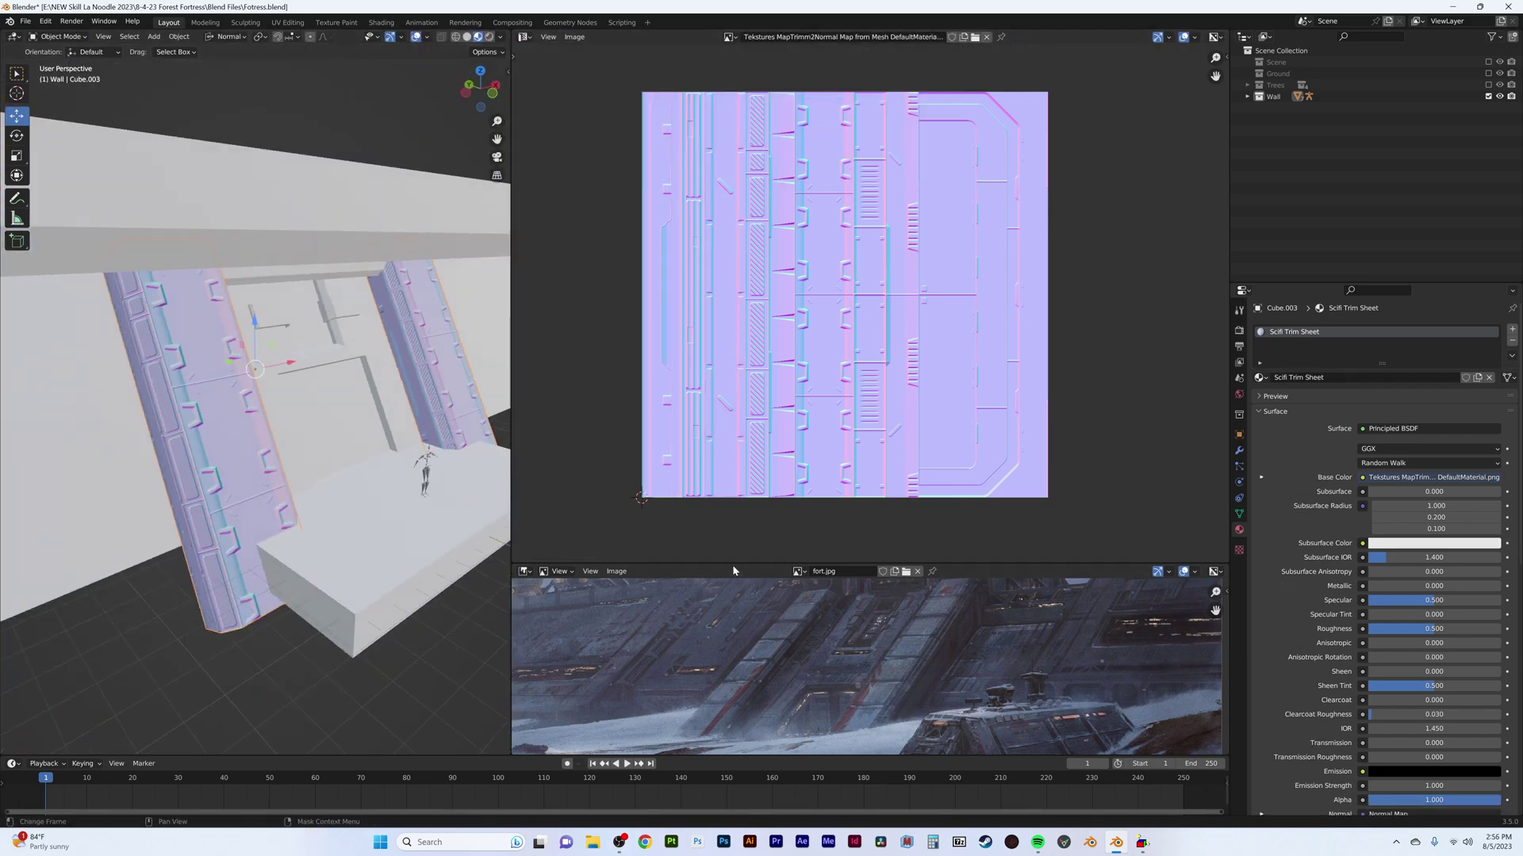
# Step: Turn the enlarged lower area into the Shader Editor and disconnect the texture from Base Color
pyautogui.moveTo(714, 565); pyautogui.dragTo(714, 313)
pyautogui.click(524, 321)
pyautogui.click(559, 429)
pyautogui.moveTo(975, 488); pyautogui.dragTo(850, 468)
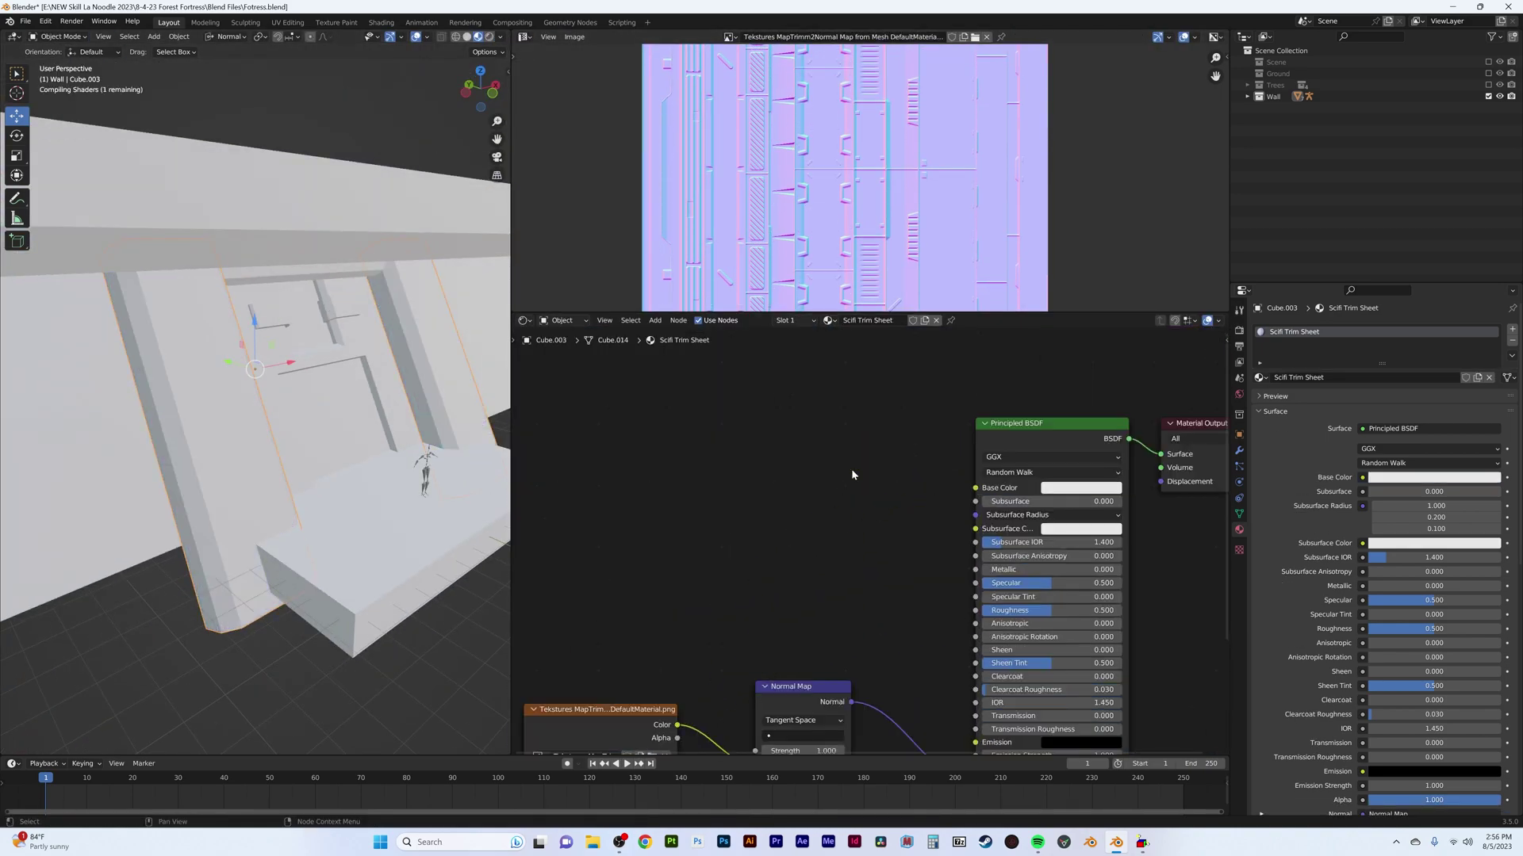
pyautogui.moveTo(899, 496); pyautogui.dragTo(989, 430, button='middle')
# Step: Load the trim AO map and a Scifi Panel 001 concrete texture into Image Texture nodes
pyautogui.click(742, 690)
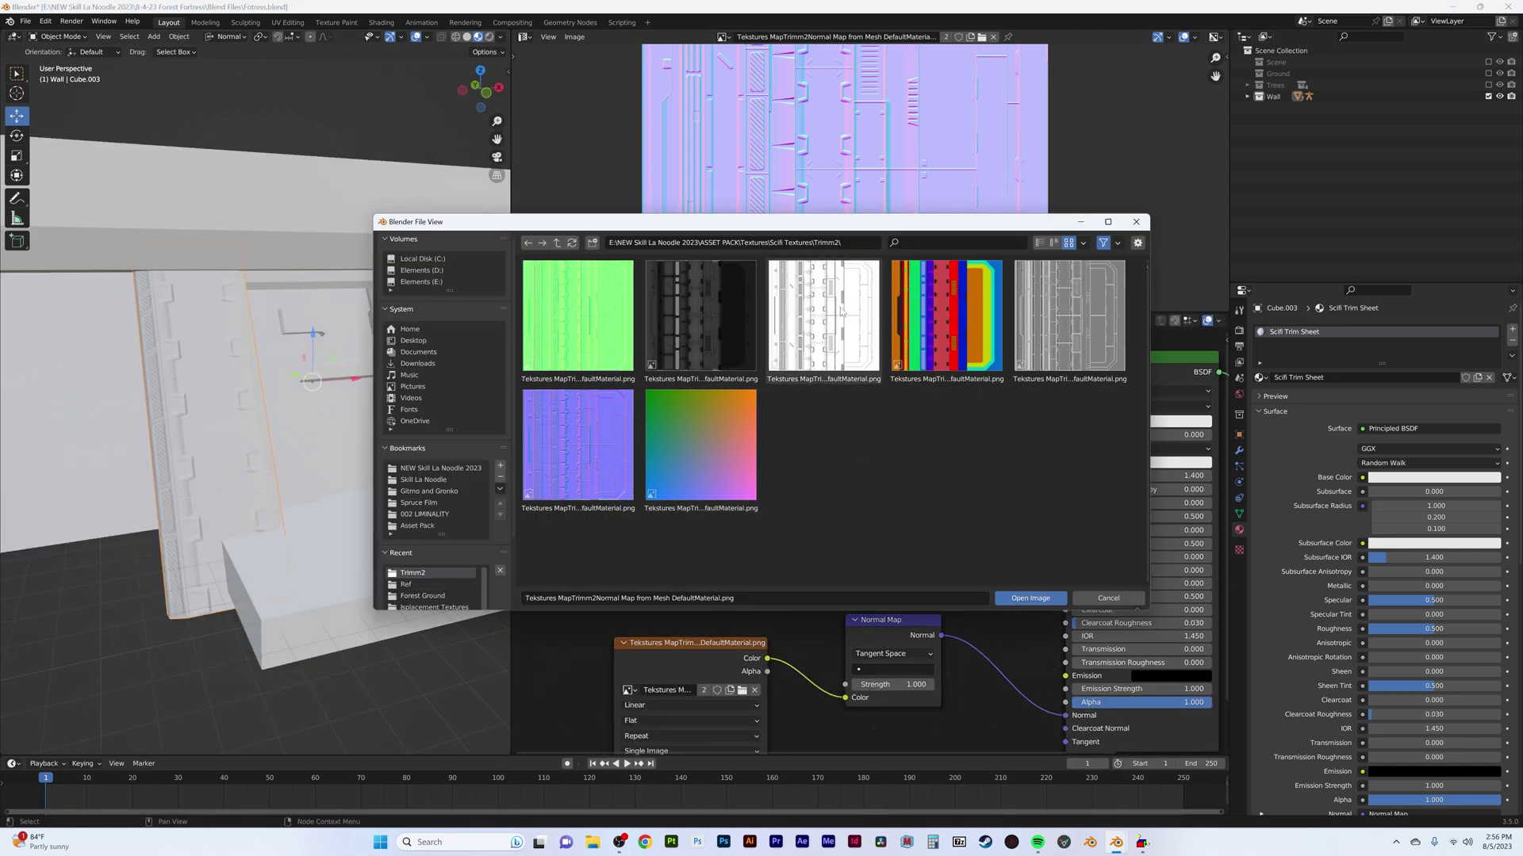
pyautogui.doubleClick(845, 337)
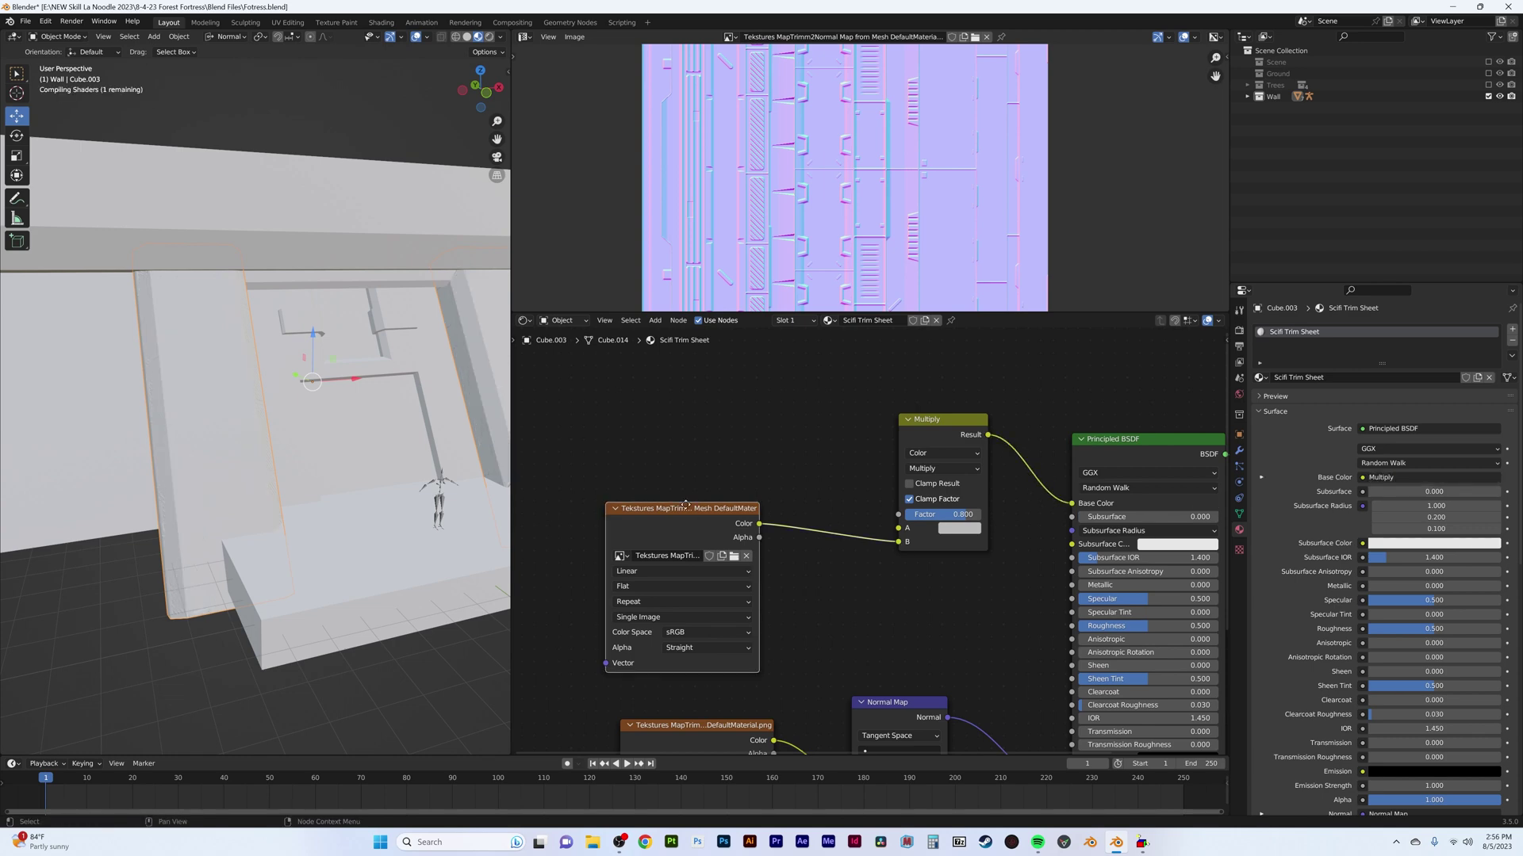
pyautogui.hotkey('shift', 'd')
pyautogui.click(723, 468)
pyautogui.click(774, 510)
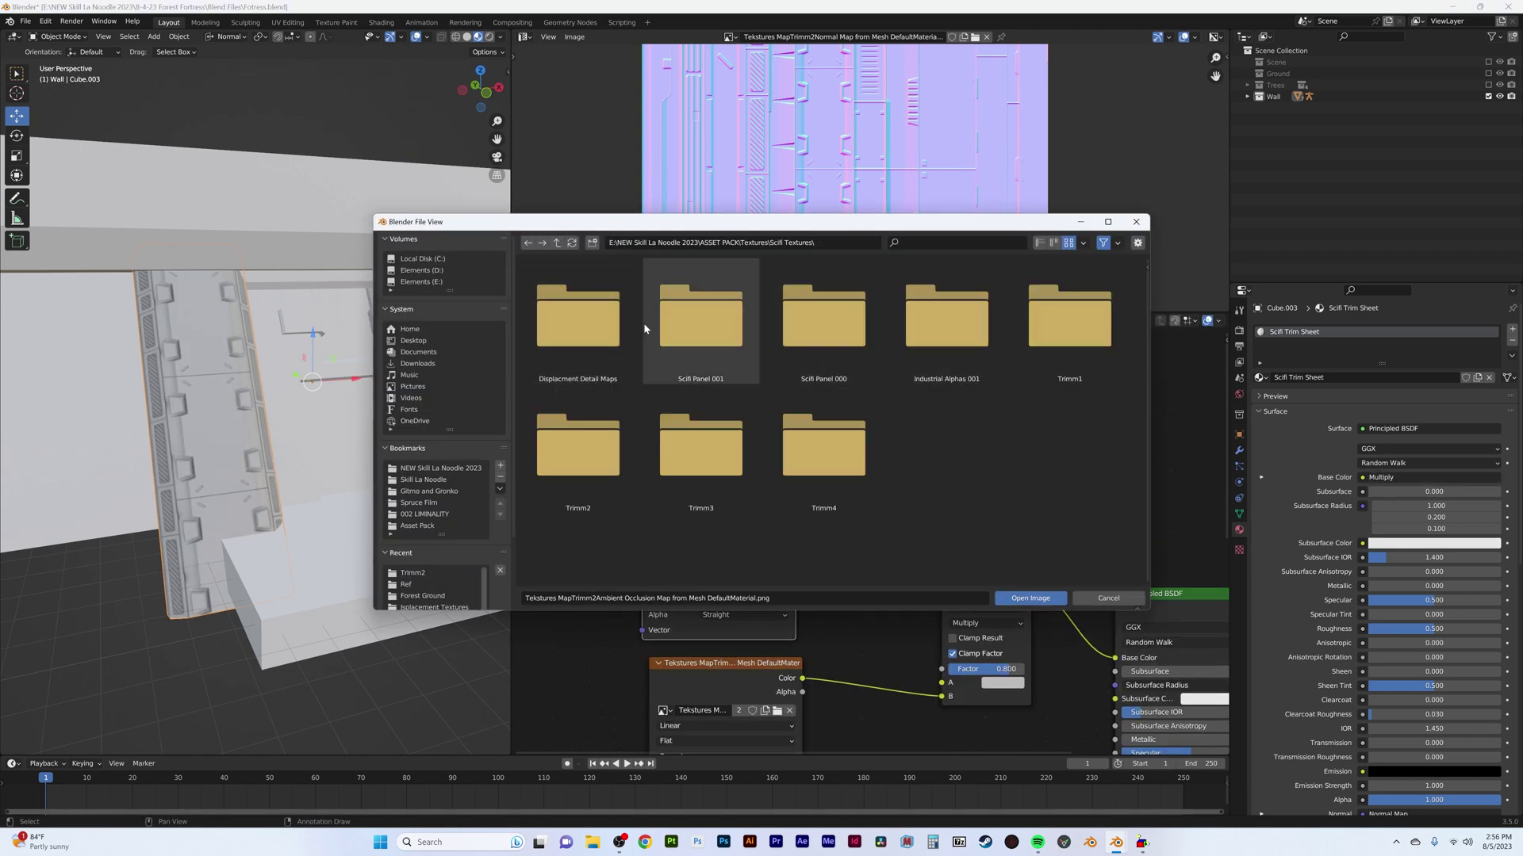
pyautogui.doubleClick(646, 325)
pyautogui.doubleClick(578, 313)
# Step: Preview the concrete-textured wall in rendered shading with the forest lighting
pyautogui.scroll(5, 238, 394)
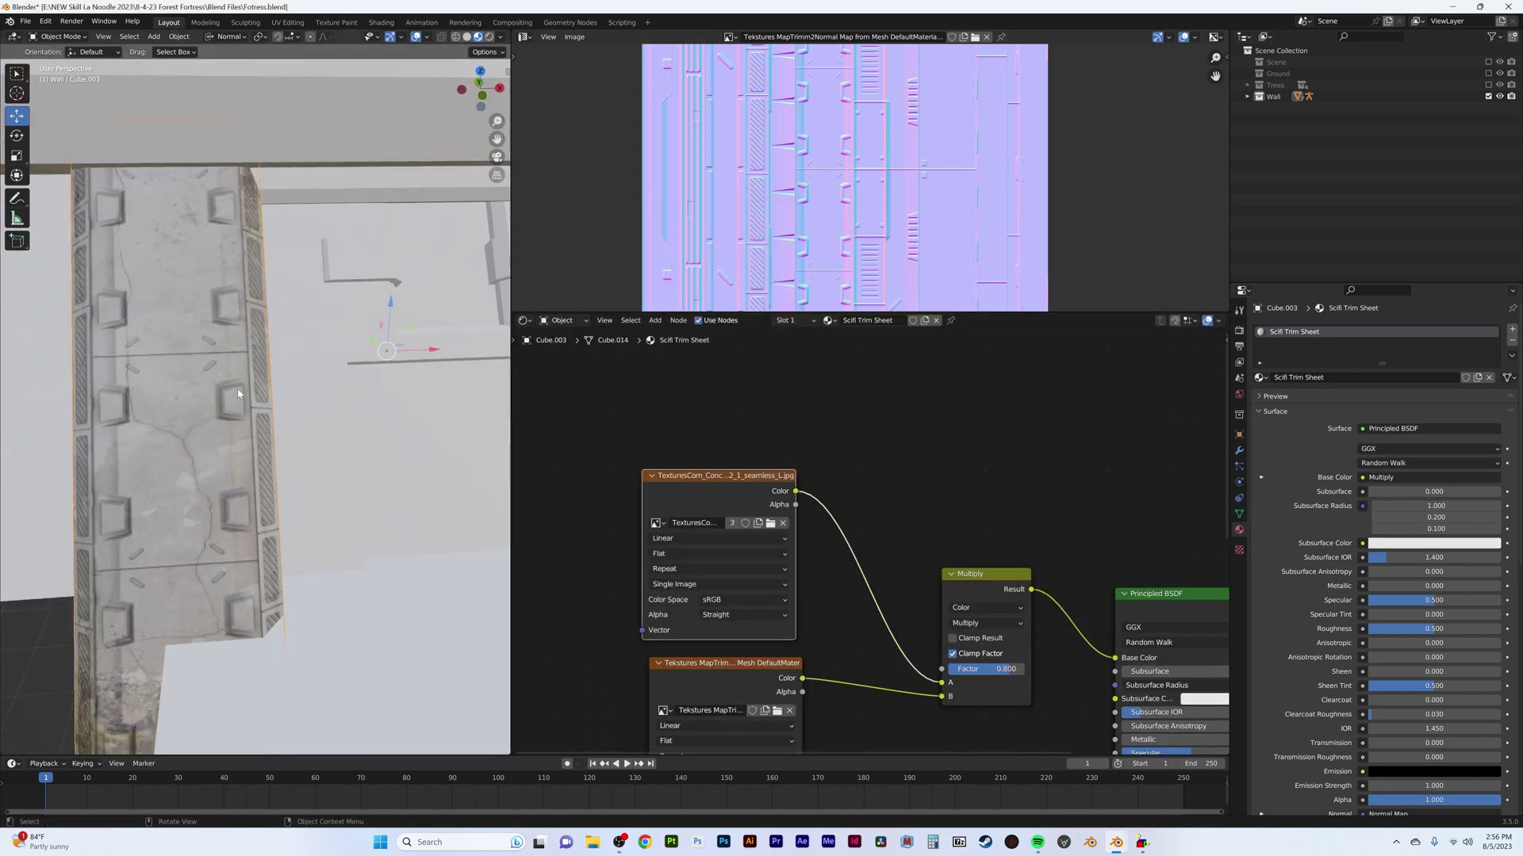
pyautogui.moveTo(238, 394)
pyautogui.mouseDown(button='middle')
pyautogui.moveTo(398, 417)
pyautogui.moveTo(321, 402)
pyautogui.mouseUp(button='middle')
pyautogui.scroll(-2, 807, 555)
pyautogui.scroll(-3, 408, 428)
pyautogui.scroll(-3, 407, 428)
pyautogui.press('z')
pyautogui.click(380, 379)
pyautogui.scroll(-2, 321, 403)
pyautogui.click(383, 437)
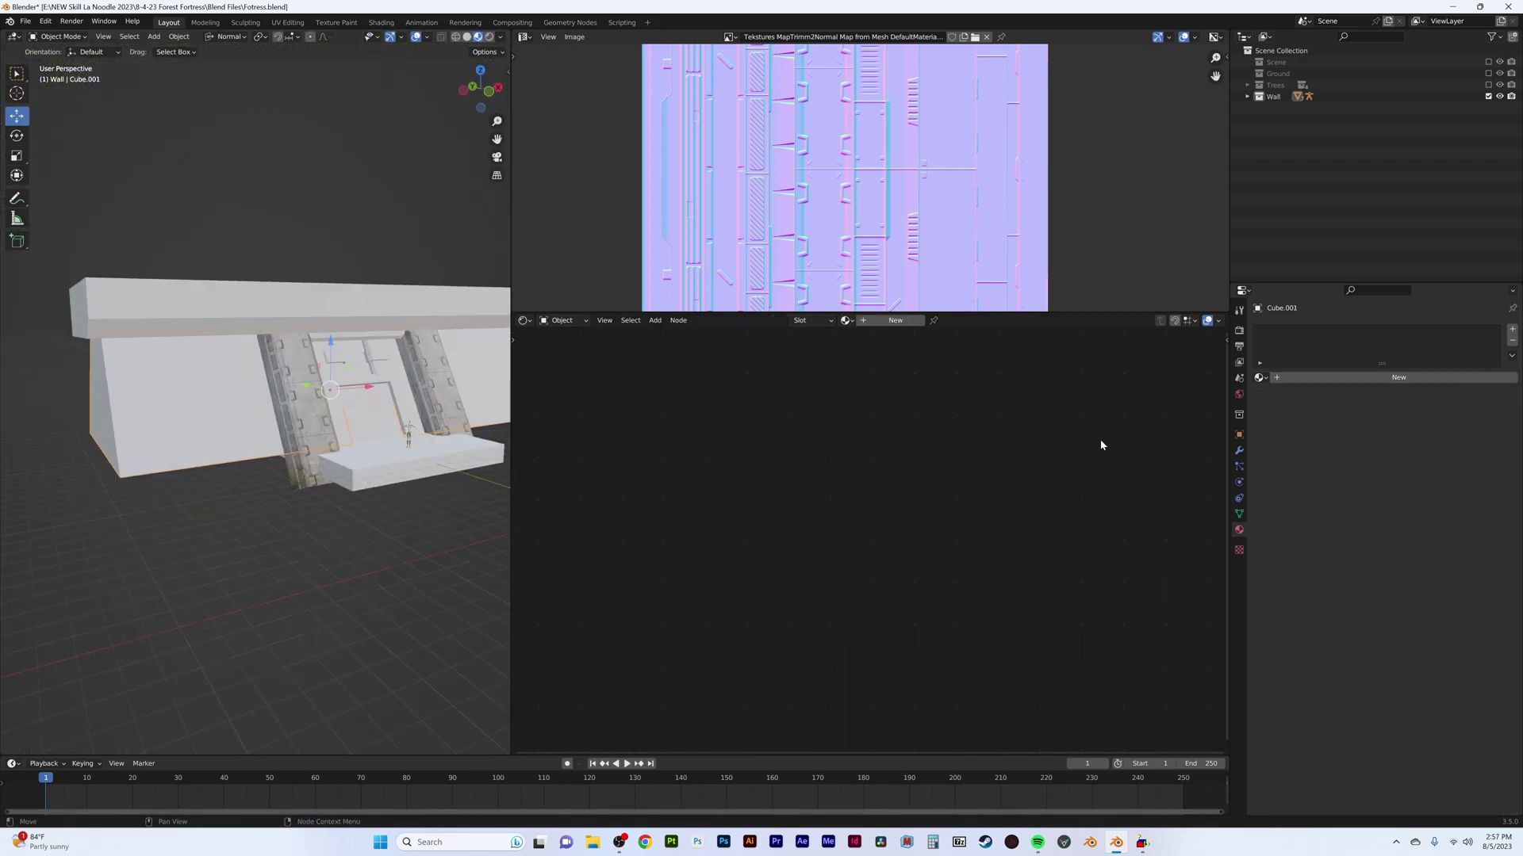
# Step: Assign the Trim material to the wall strip and load the Trimm1 normal map
pyautogui.click(312, 382)
pyautogui.hotkey('ctrl', 'z')
pyautogui.write('tr')
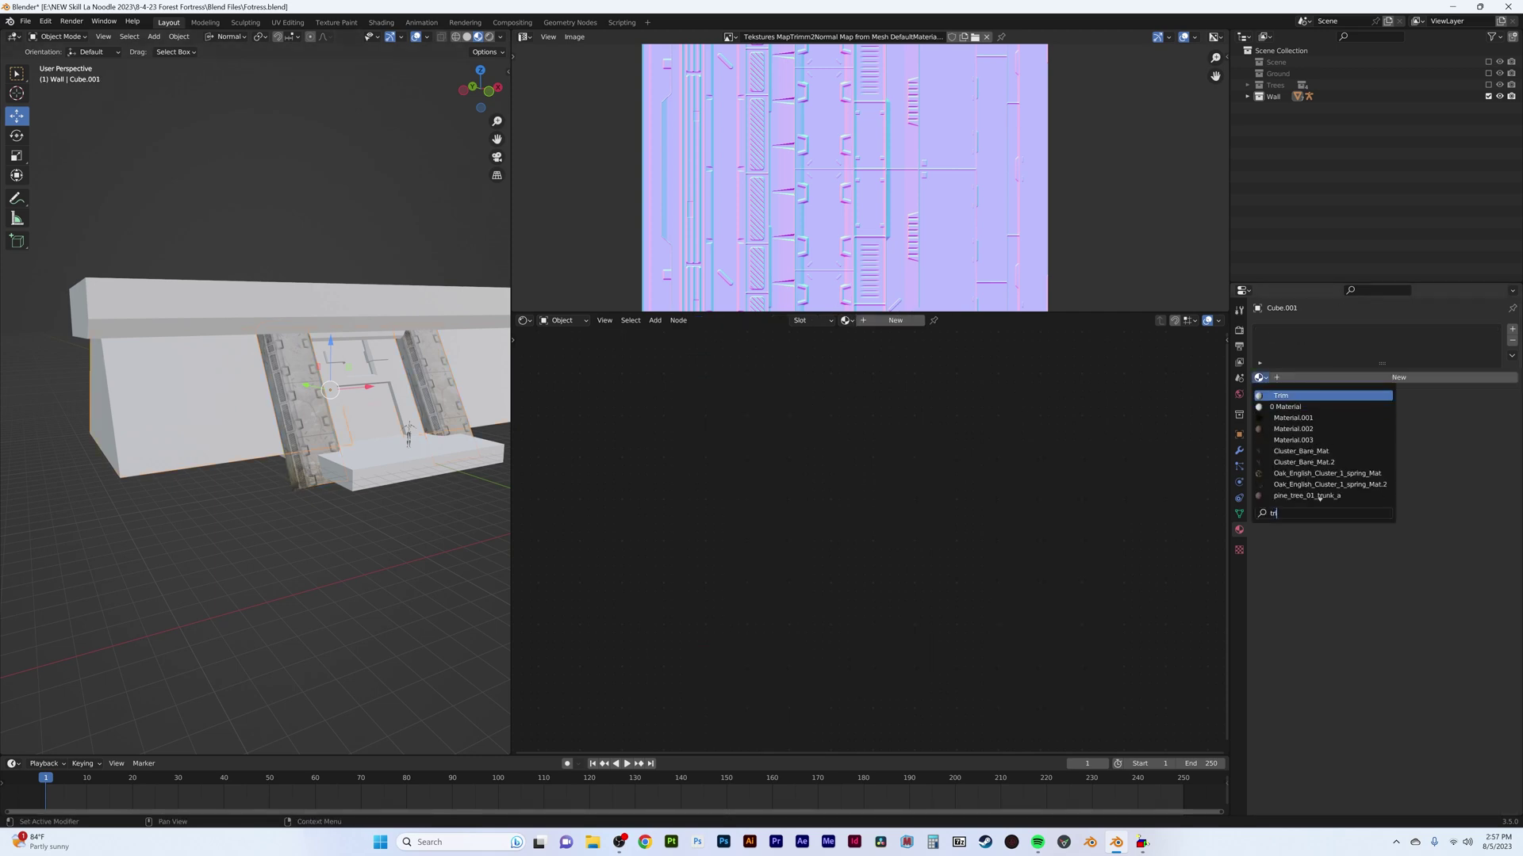
pyautogui.press('Return')
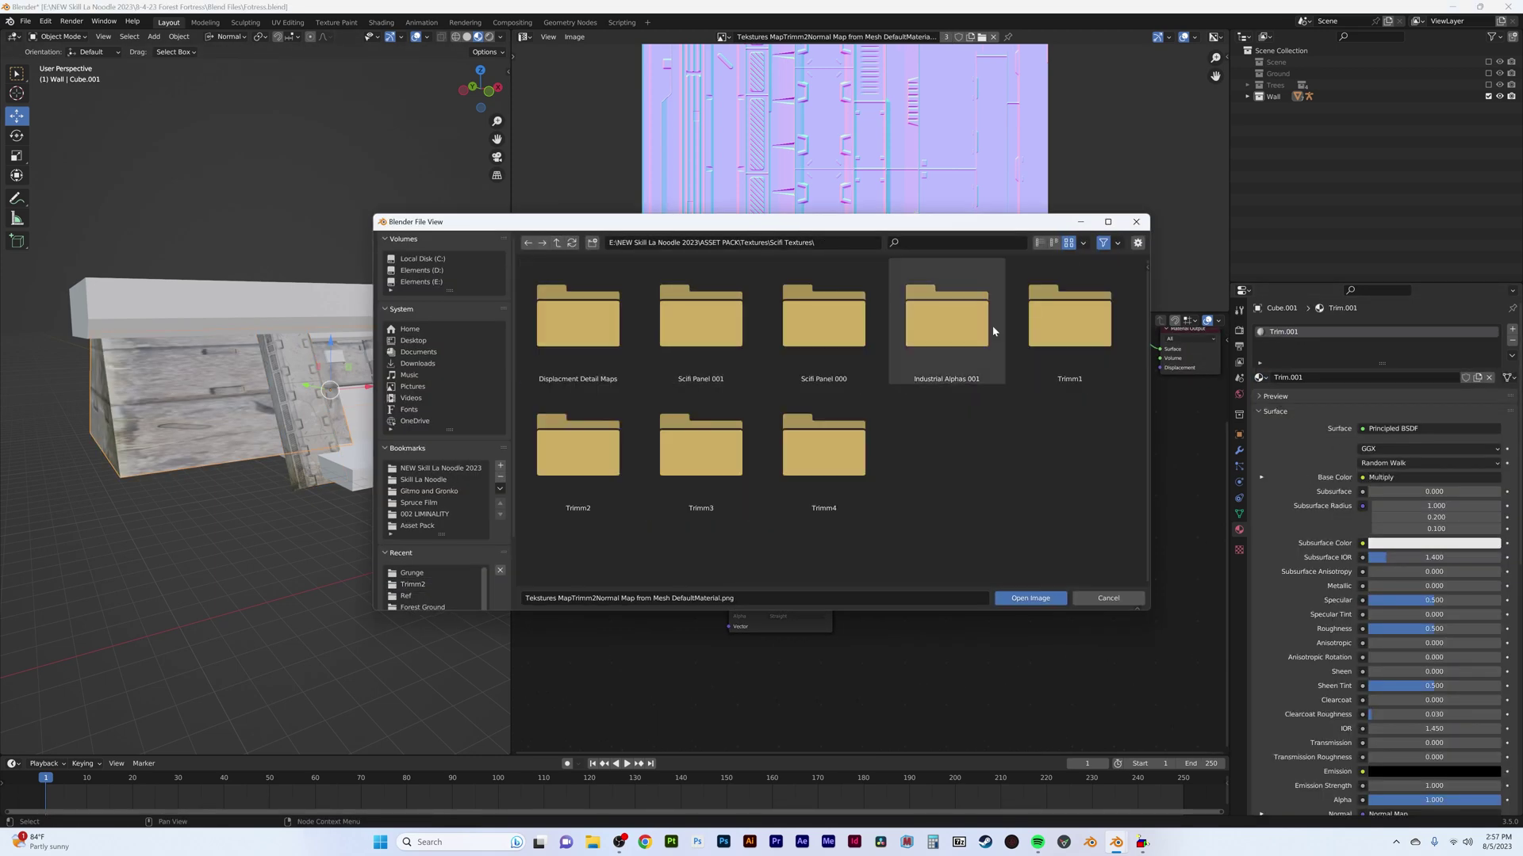
pyautogui.click(1066, 317)
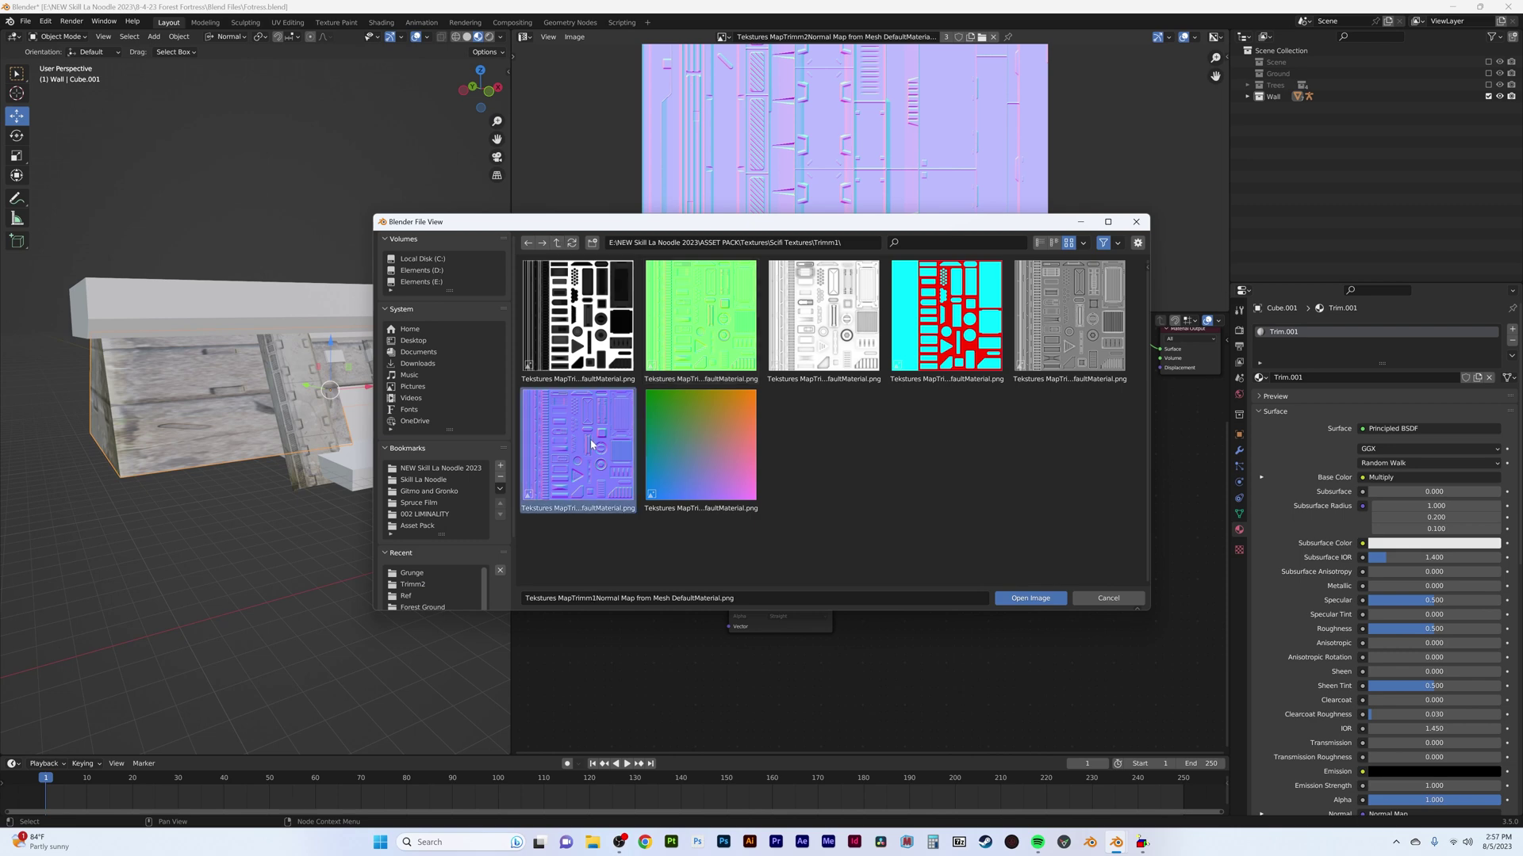
pyautogui.doubleClick(591, 444)
# Step: Scale the wall strip's UVs over the Trimm1 normal map backdrop
pyautogui.press('Tab')
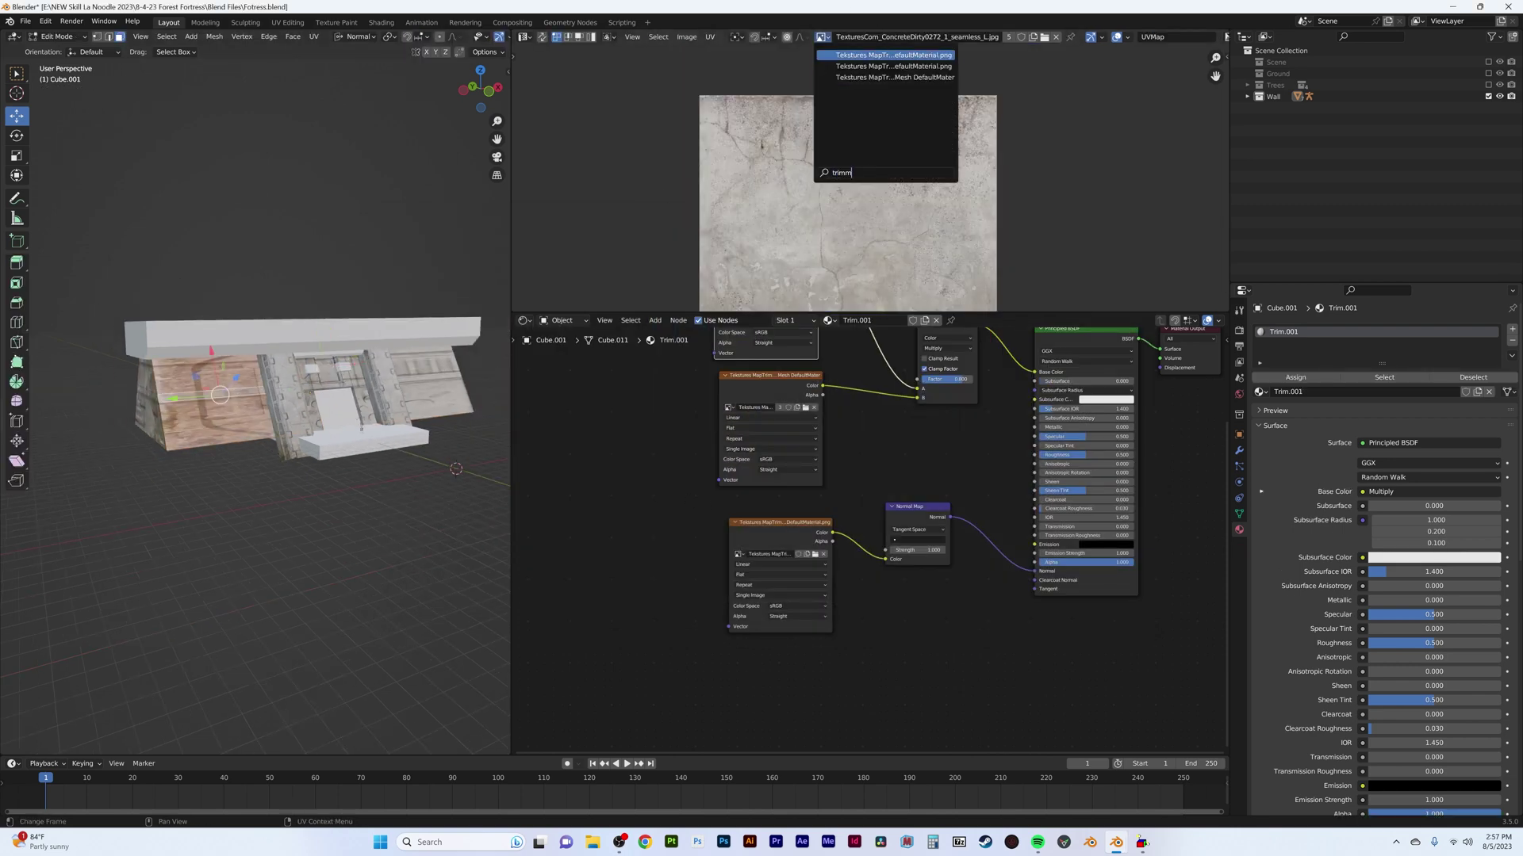
pyautogui.press('Down')
pyautogui.press('Down')
pyautogui.press('Return')
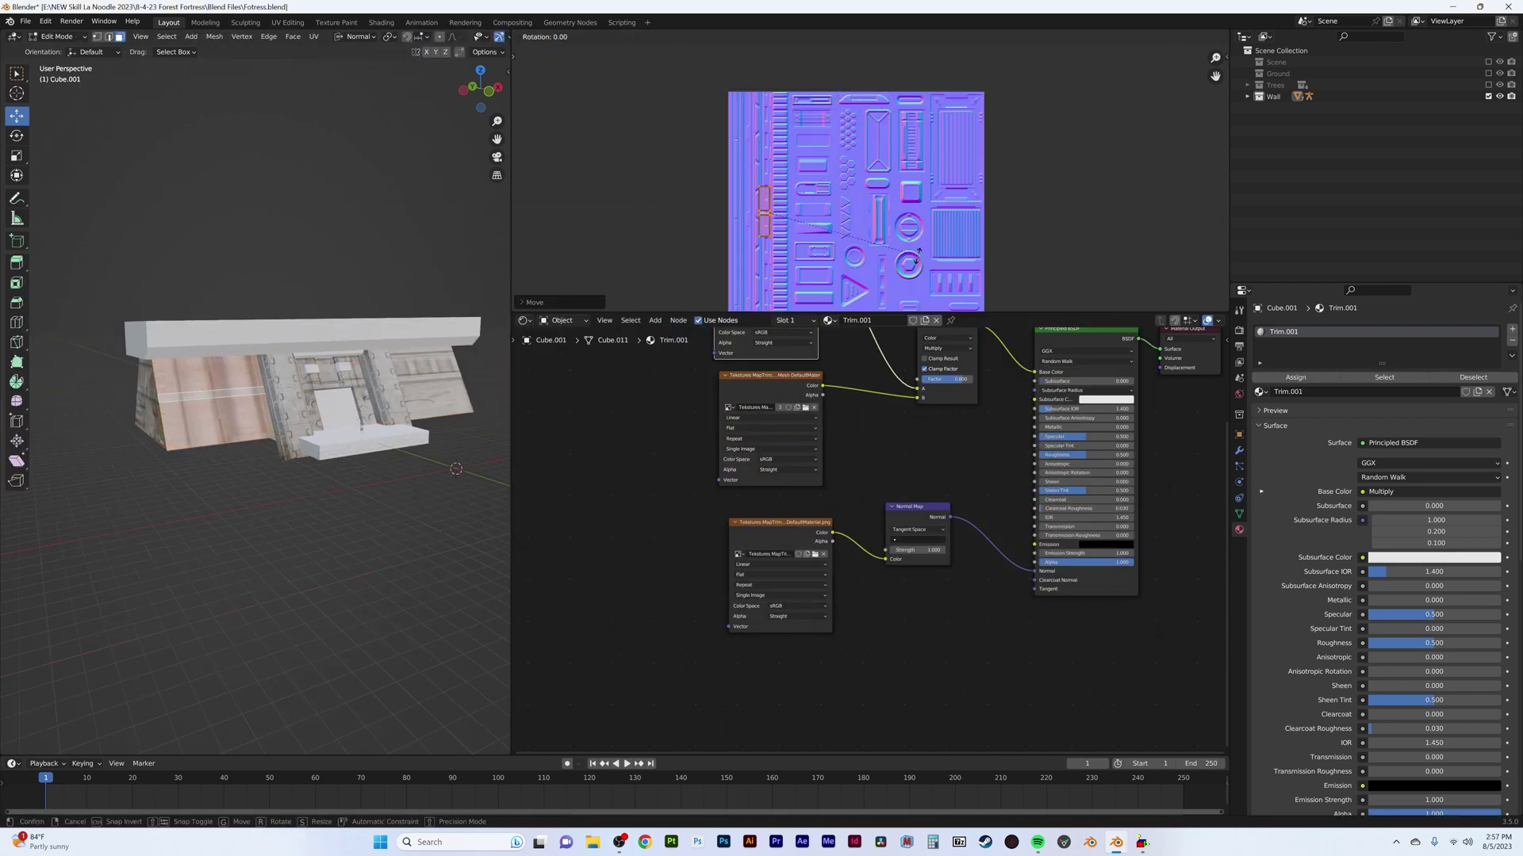
pyautogui.scroll(4, 971, 242)
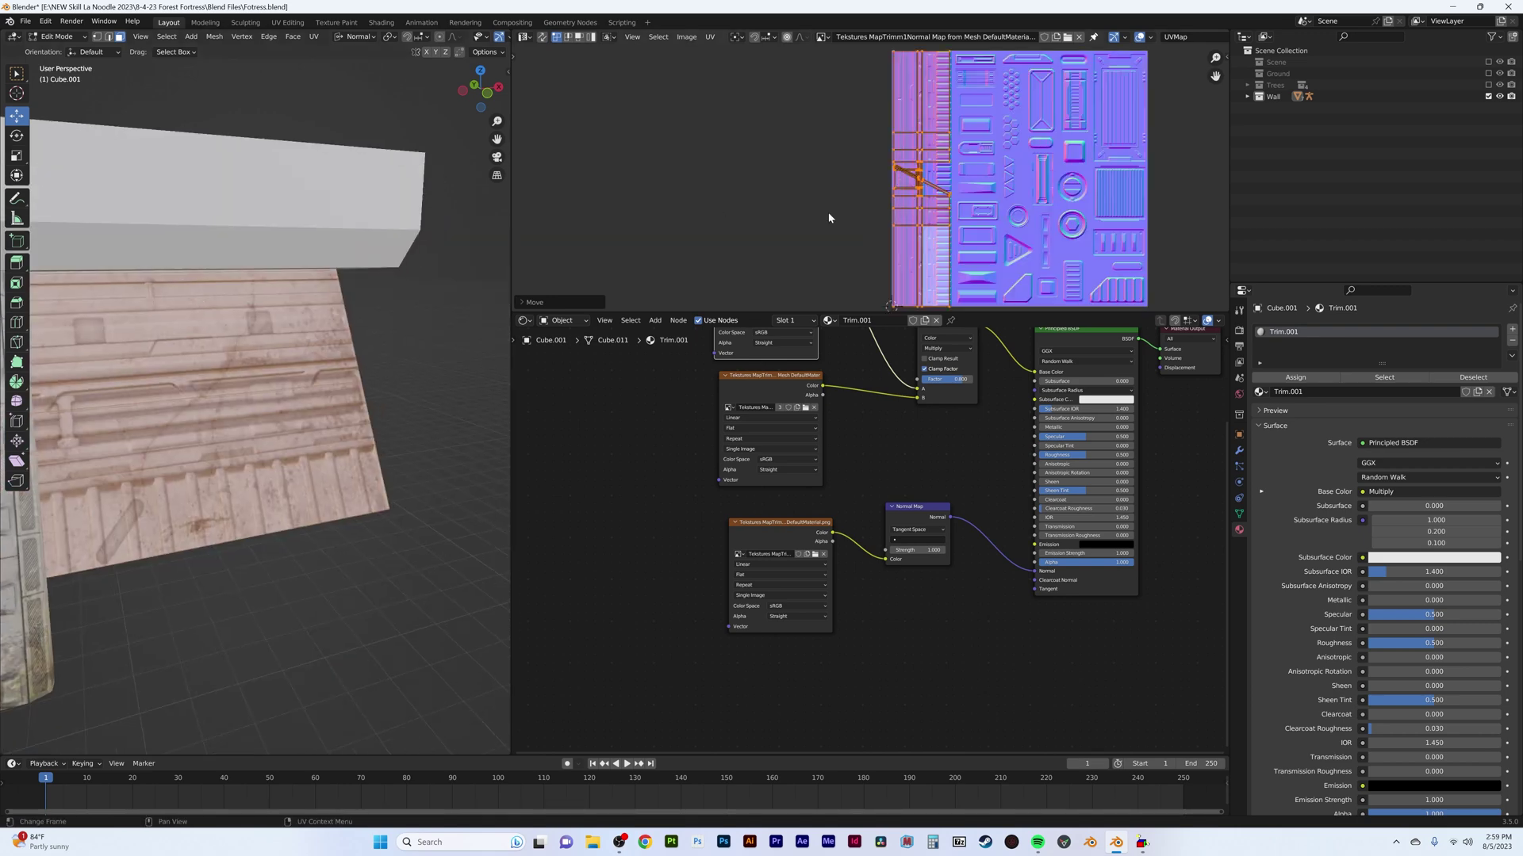
pyautogui.scroll(3, 956, 182)
pyautogui.press('s')
pyautogui.press('Escape')
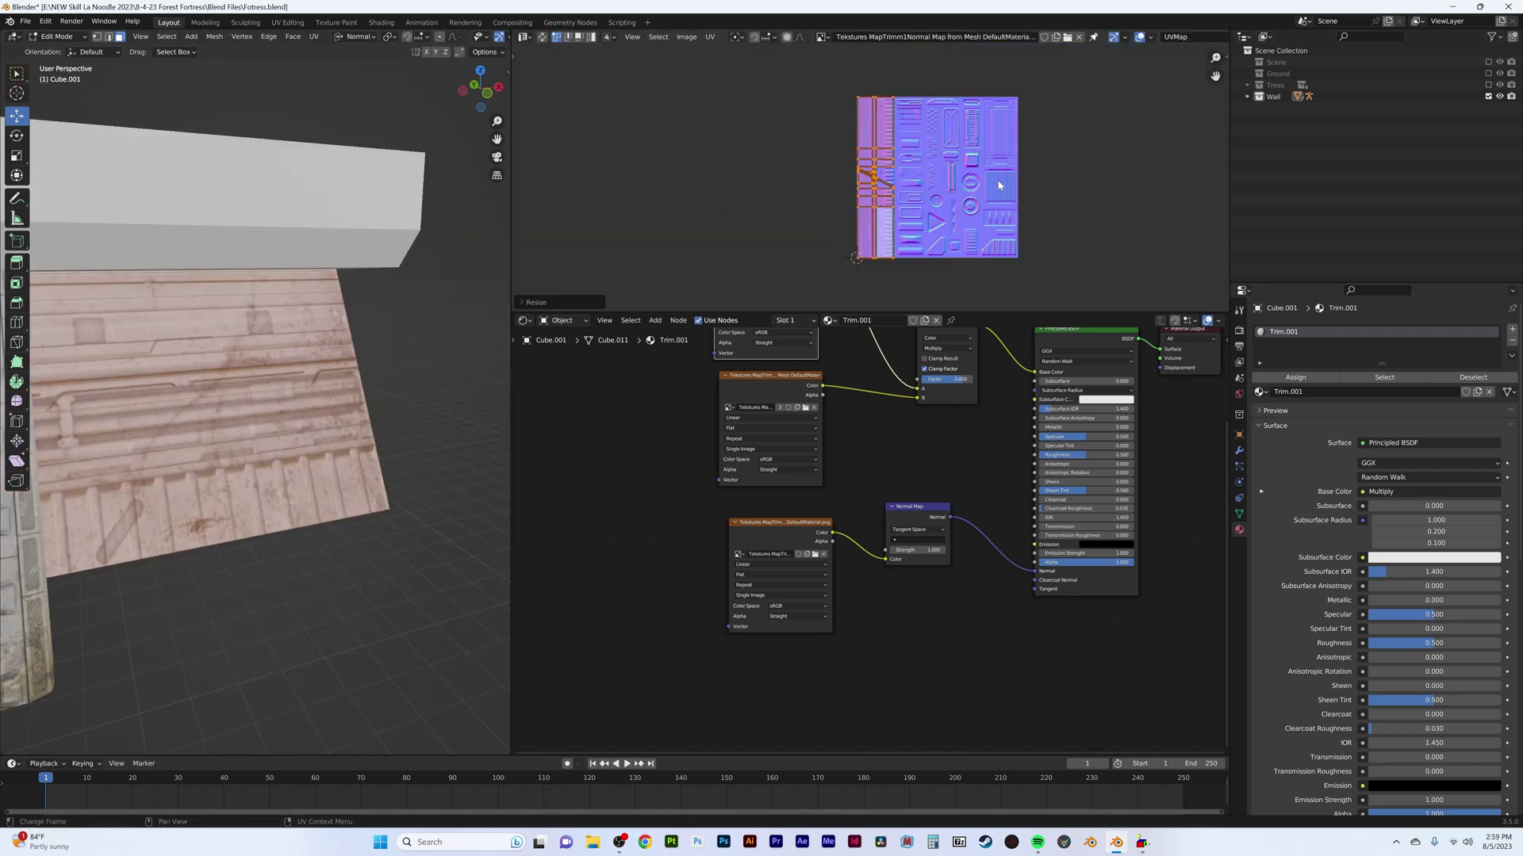
pyautogui.press('Tab')
pyautogui.press('Tab')
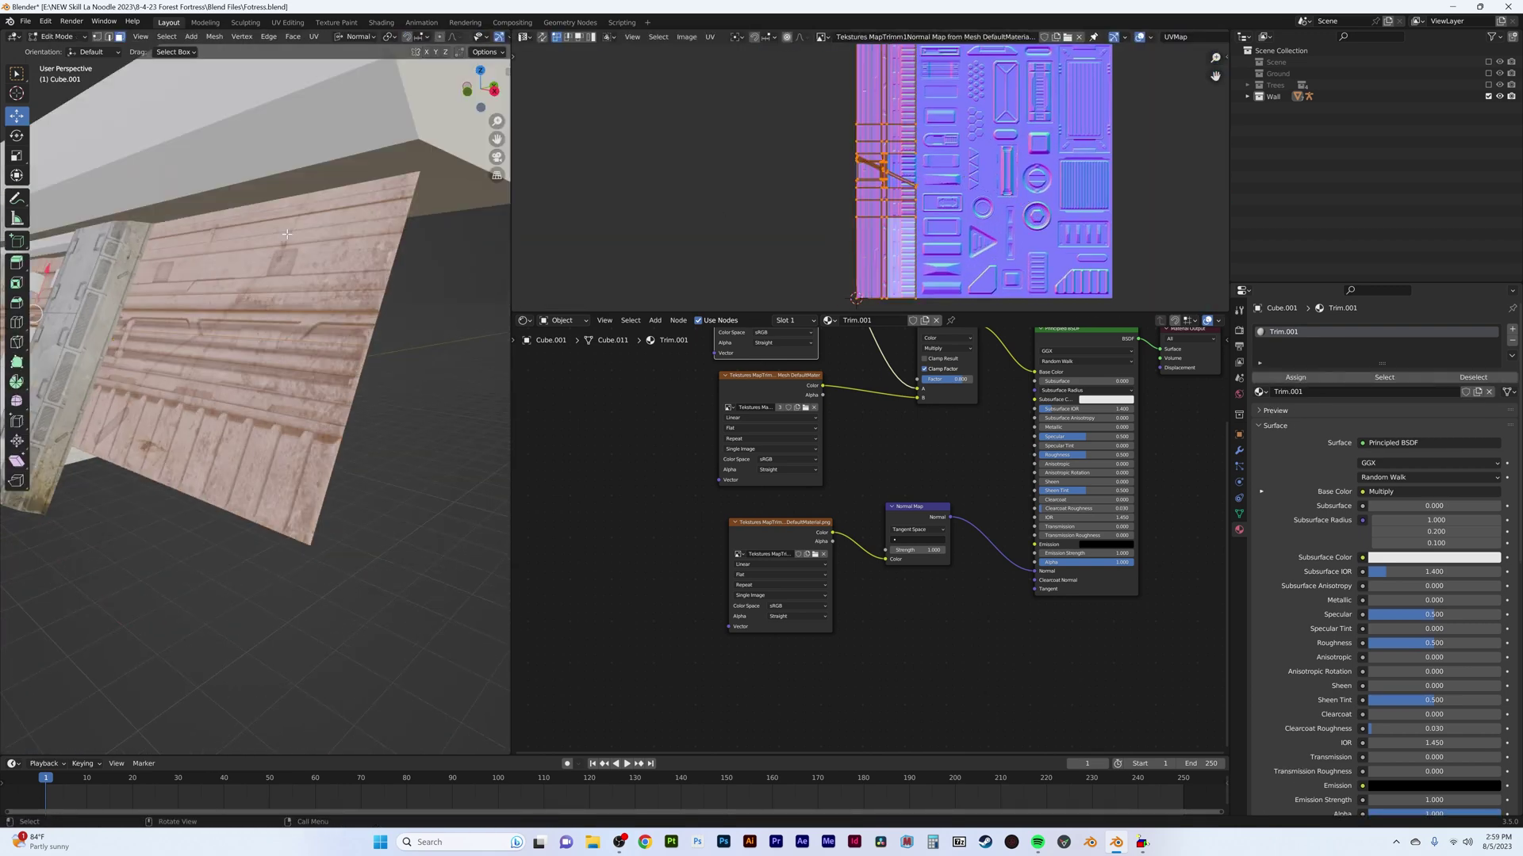
# Step: Isolate the wall strip and edge-slide to reposition the panel split
pyautogui.press('KP_1')
pyautogui.press('KP_Divide')
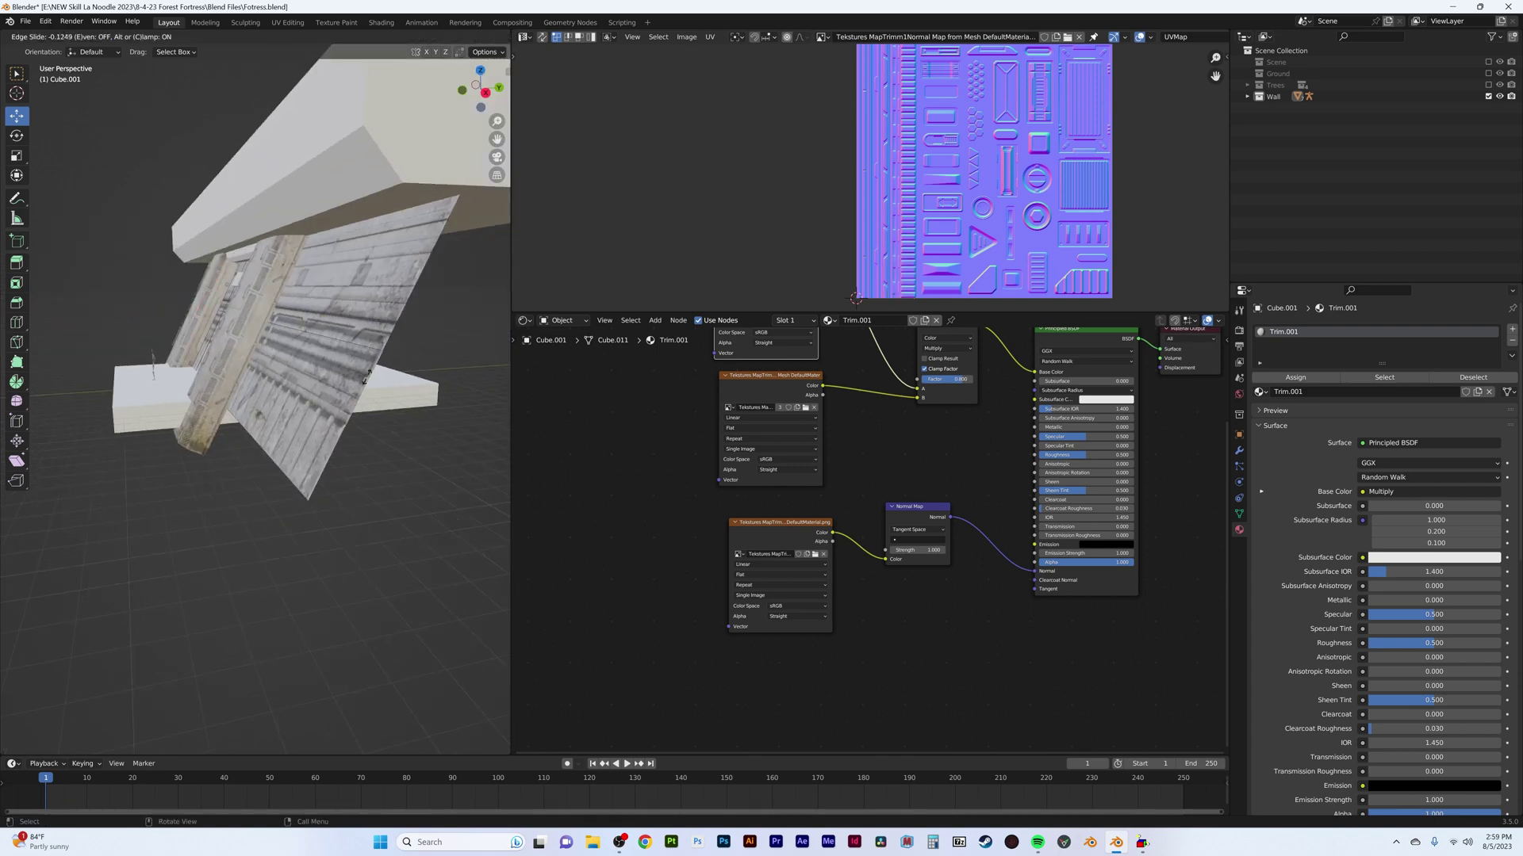
pyautogui.hotkey('ctrl', 'l')
pyautogui.hotkey('shift', 'h')
pyautogui.moveTo(333, 396); pyautogui.dragTo(284, 438, button='middle')
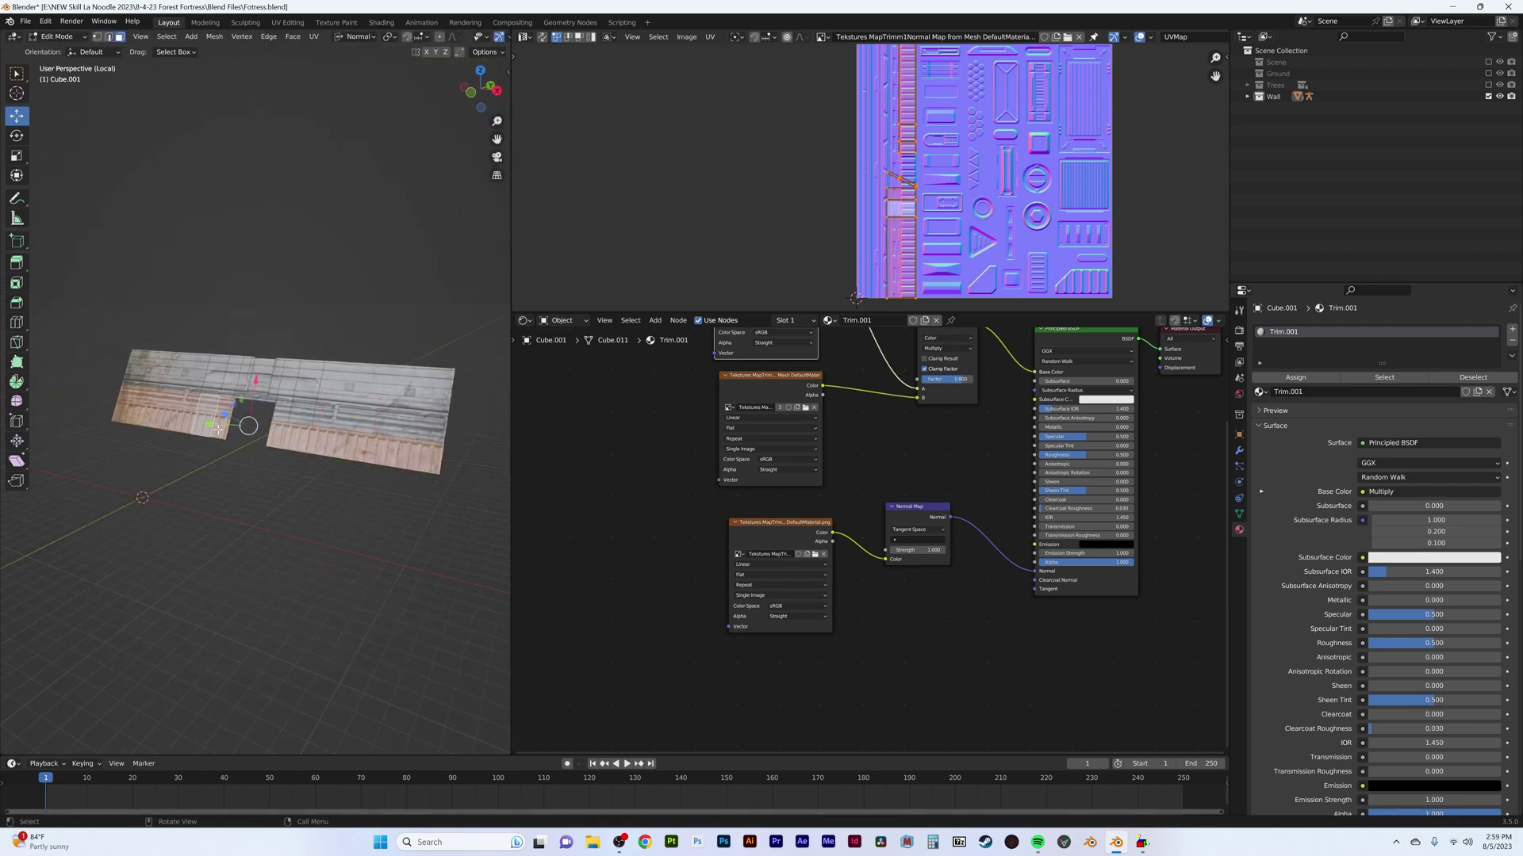
pyautogui.scroll(5, 338, 438)
pyautogui.click(323, 379)
pyautogui.moveTo(323, 379)
pyautogui.mouseDown(button='middle')
pyautogui.moveTo(297, 498)
pyautogui.moveTo(342, 413)
pyautogui.mouseUp(button='middle')
# Step: Duplicate a wall face and move it outward along its normal
pyautogui.hotkey('shift', 'd')
pyautogui.rightClick(342, 413)
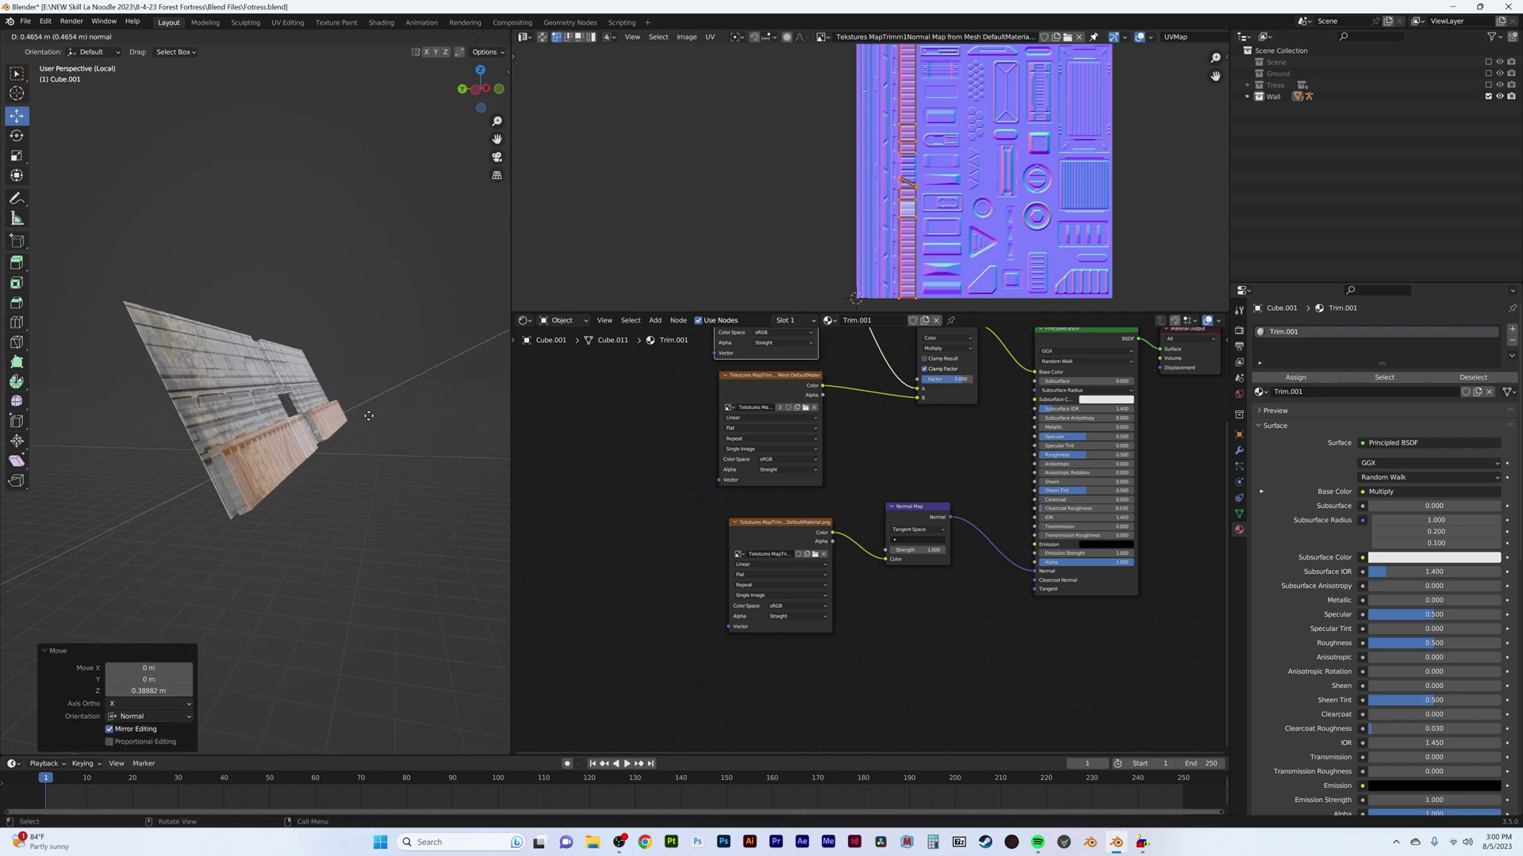
pyautogui.moveTo(318, 495)
pyautogui.mouseDown(button='middle')
pyautogui.moveTo(334, 499)
pyautogui.moveTo(403, 360)
pyautogui.mouseUp(button='middle')
pyautogui.hotkey('ctrl', 'z')
pyautogui.click(400, 505)
# Step: Duplicate and push out another wall face, remove a face, then preview in rendered shading
pyautogui.press('KP_Divide')
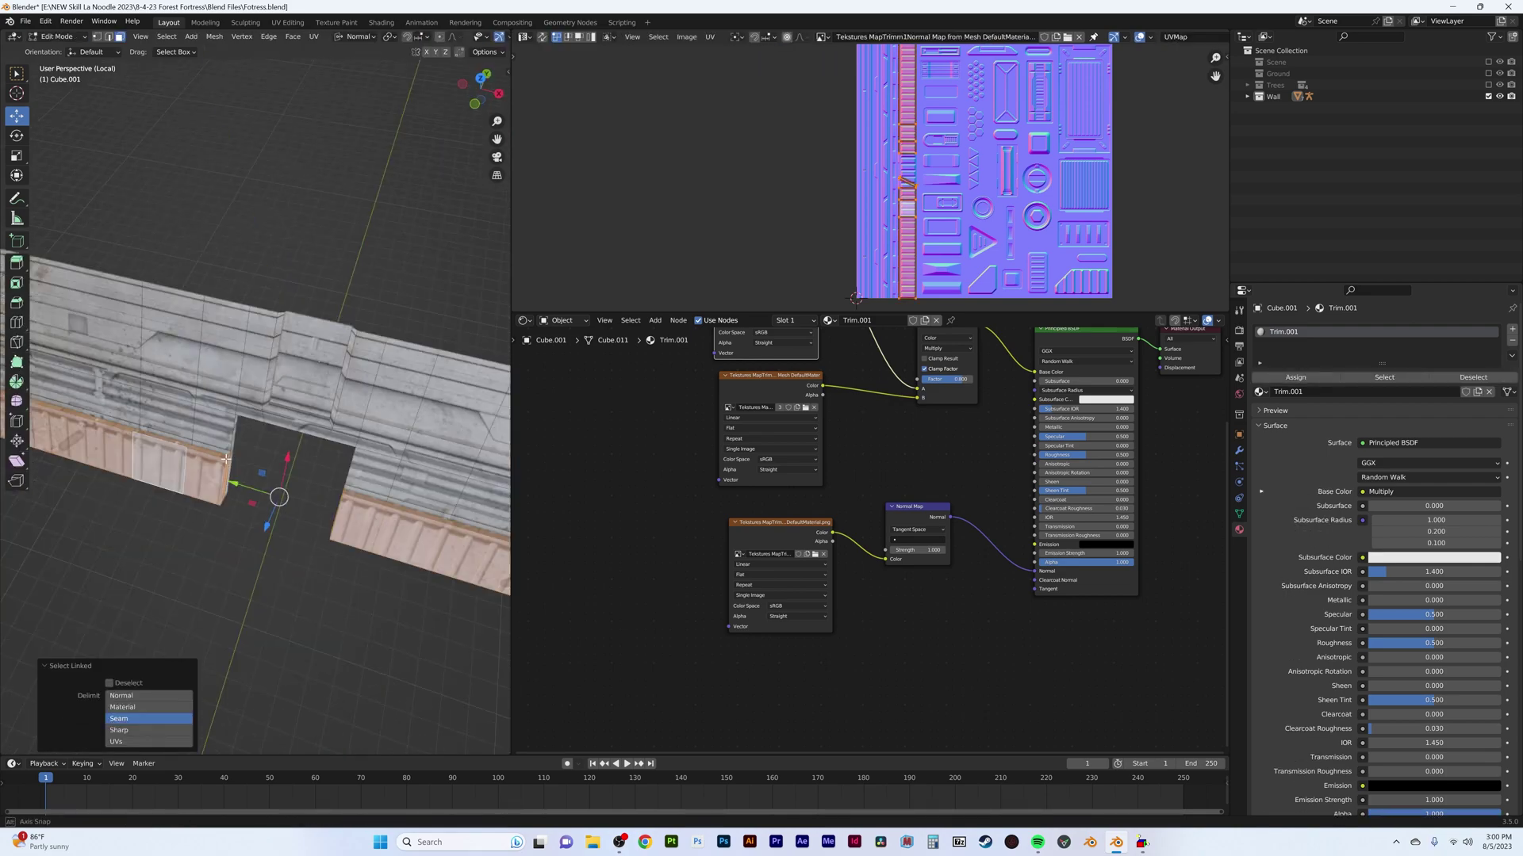
pyautogui.moveTo(369, 503)
pyautogui.mouseDown(button='middle')
pyautogui.moveTo(290, 422)
pyautogui.moveTo(386, 509)
pyautogui.moveTo(178, 491)
pyautogui.moveTo(301, 563)
pyautogui.moveTo(298, 539)
pyautogui.moveTo(333, 517)
pyautogui.moveTo(358, 438)
pyautogui.moveTo(272, 481)
pyautogui.mouseUp(button='middle')
pyautogui.click(299, 452)
pyautogui.press('KP_Divide')
pyautogui.hotkey('shift', 'd')
pyautogui.press('p')
pyautogui.press('Tab')
pyautogui.press('KP_Divide')
pyautogui.press('z')
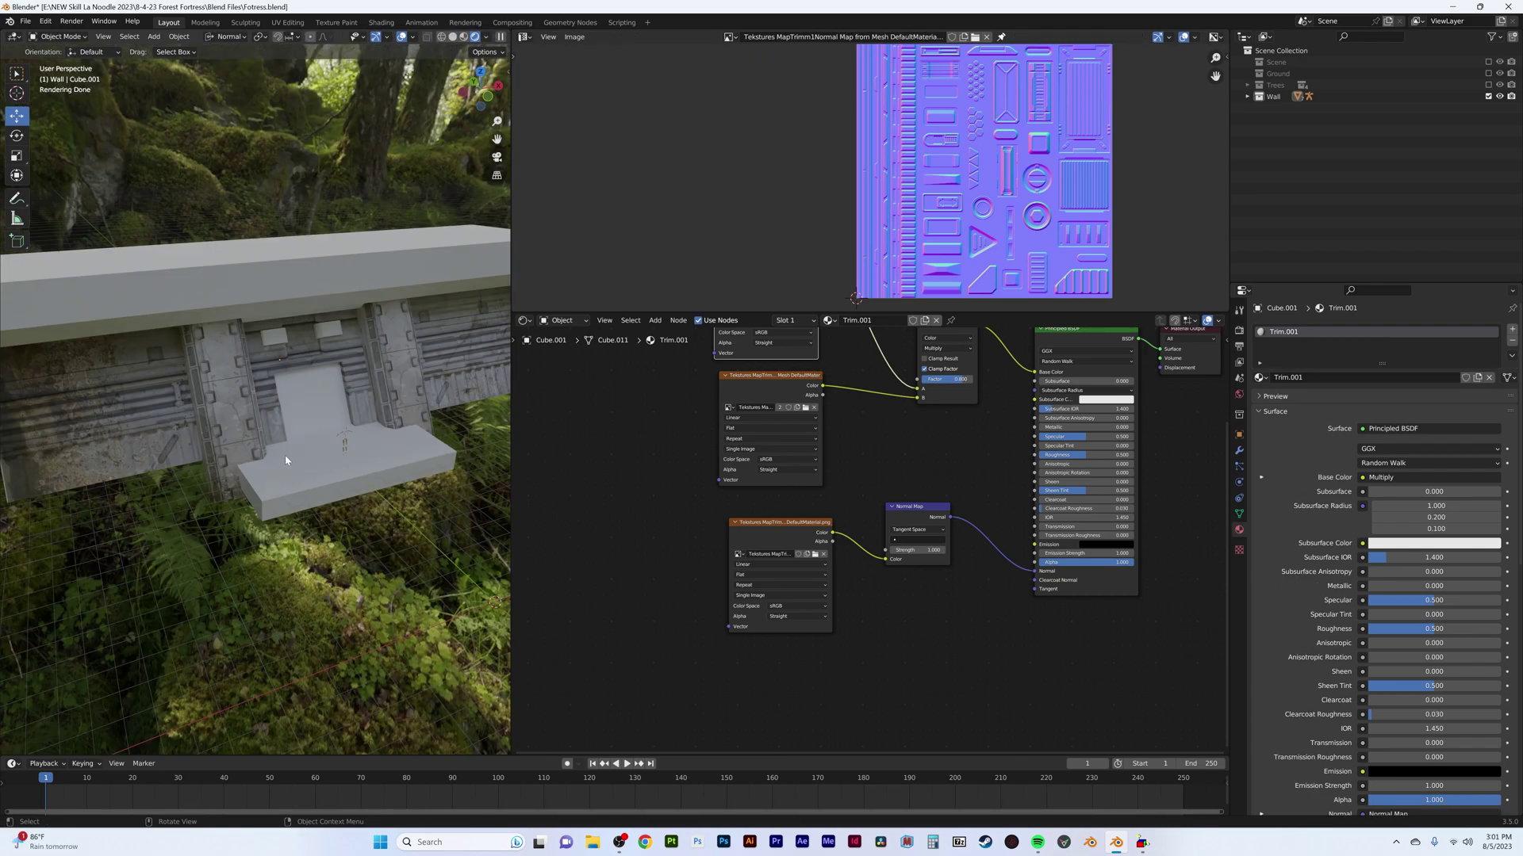
# Step: Move, rotate 90 degrees and resize the wall's UV island onto the trim sheet
pyautogui.scroll(3, 285, 458)
pyautogui.scroll(-2, 298, 446)
pyautogui.scroll(5, 267, 393)
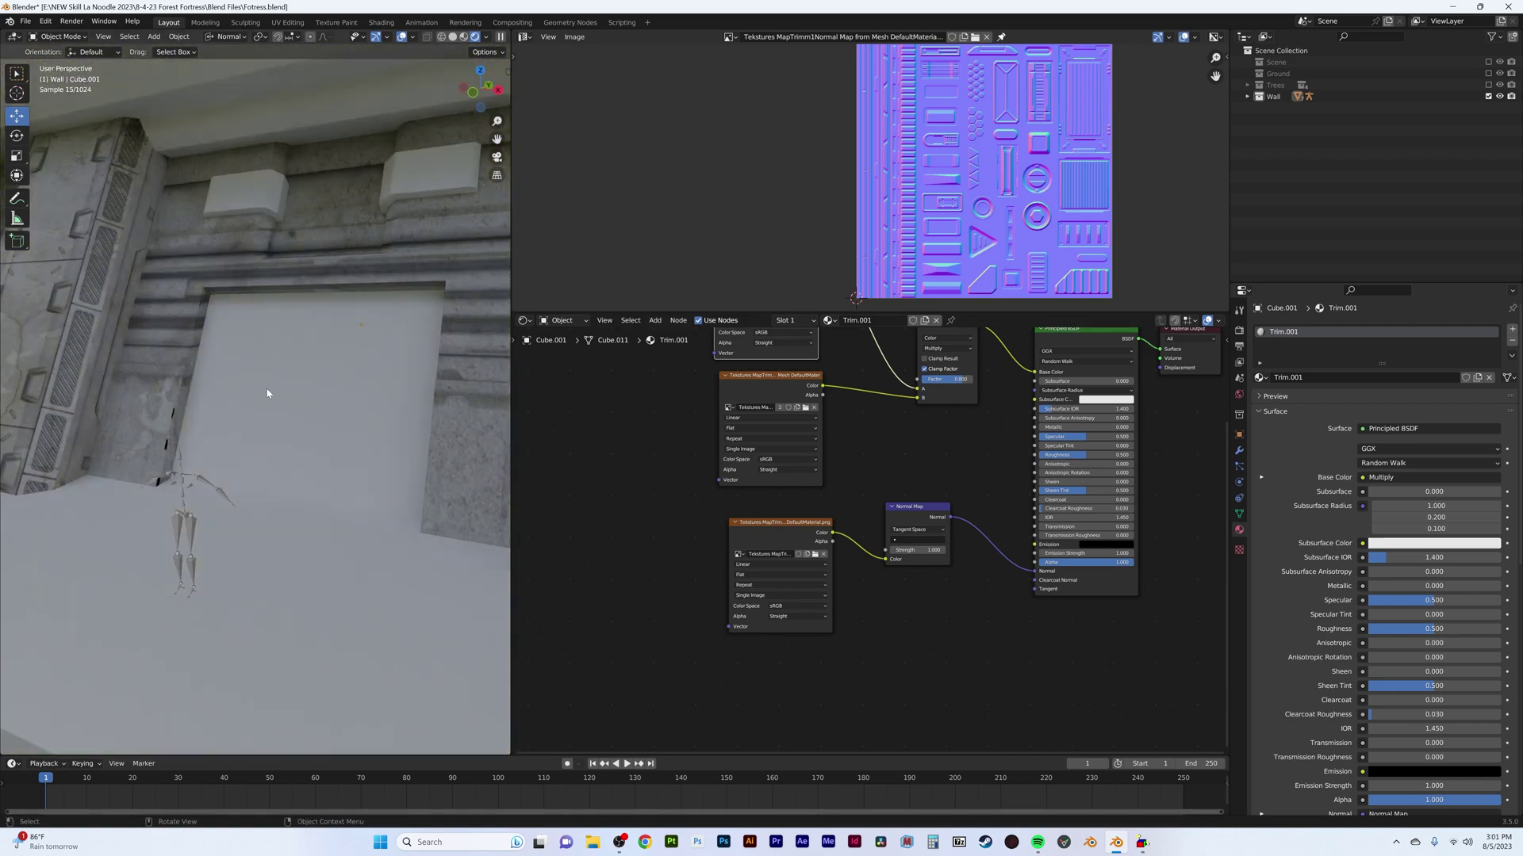
pyautogui.press('Tab')
pyautogui.press('g')
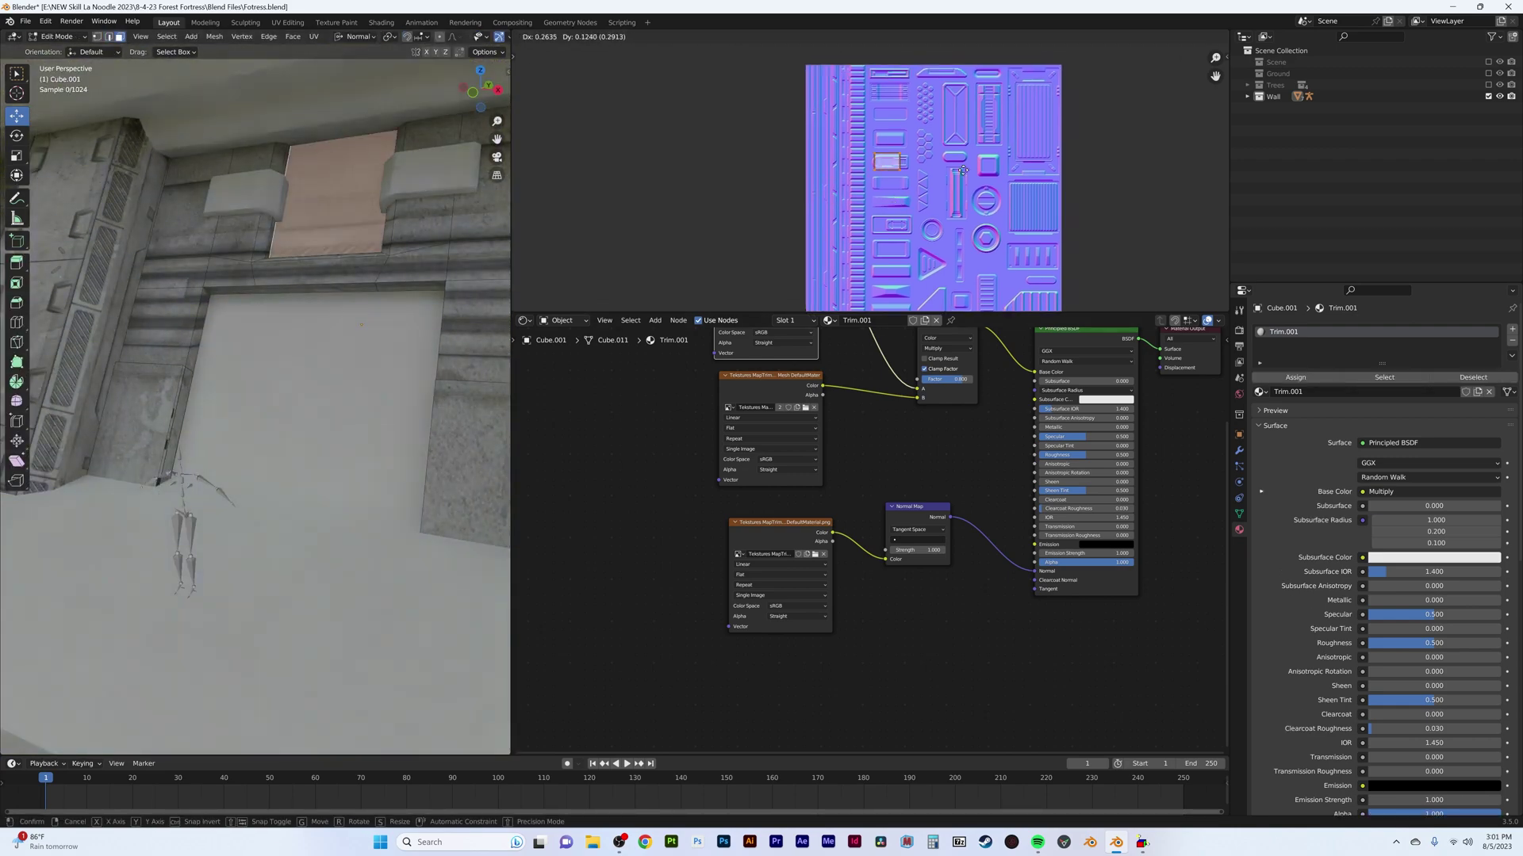
pyautogui.write('r90')
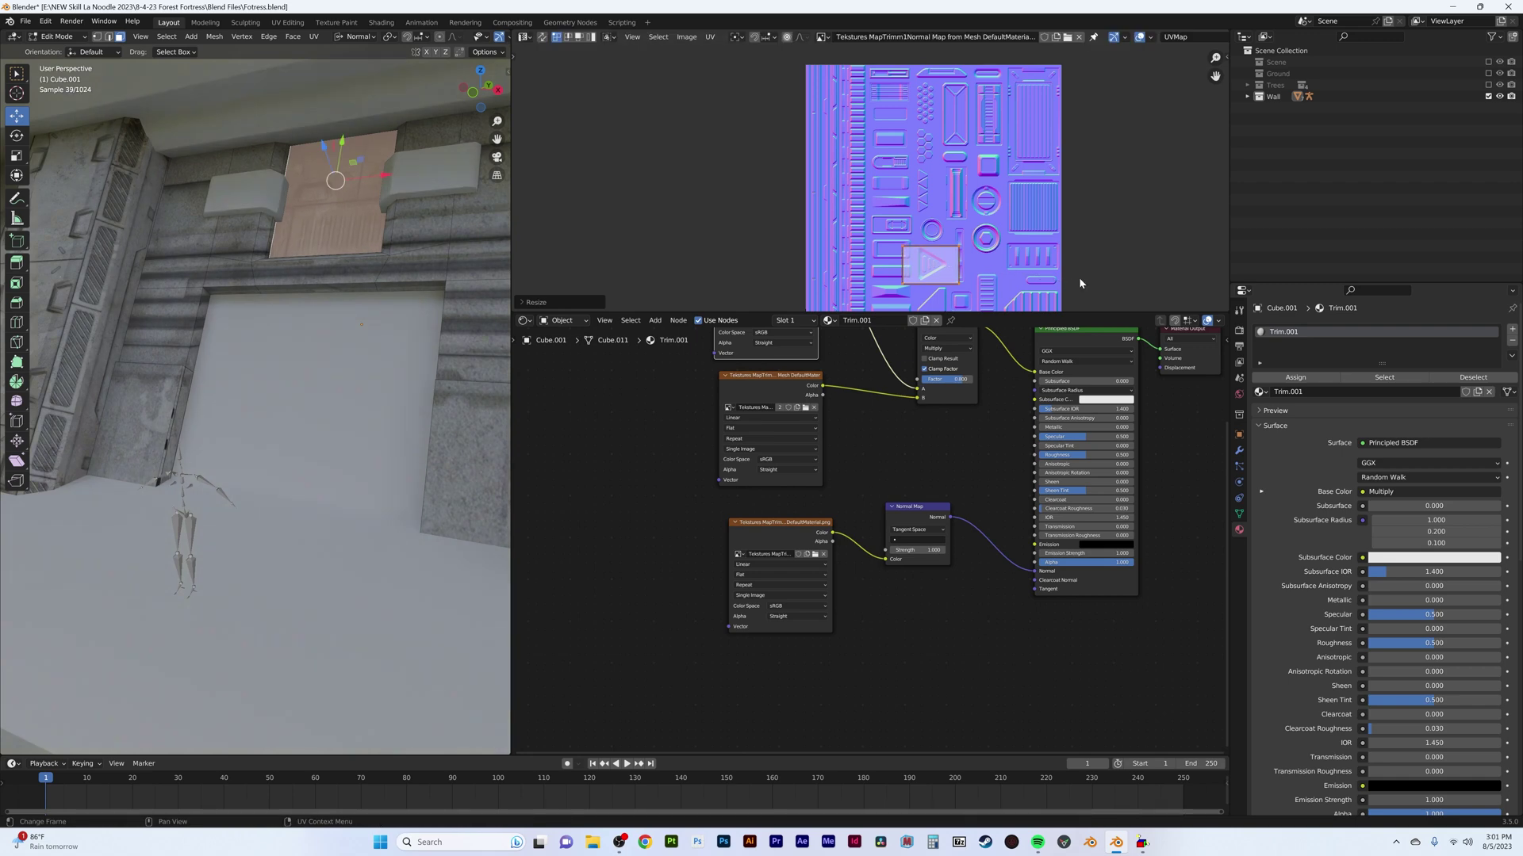
pyautogui.press('Return')
pyautogui.press('s')
pyautogui.click(1084, 257)
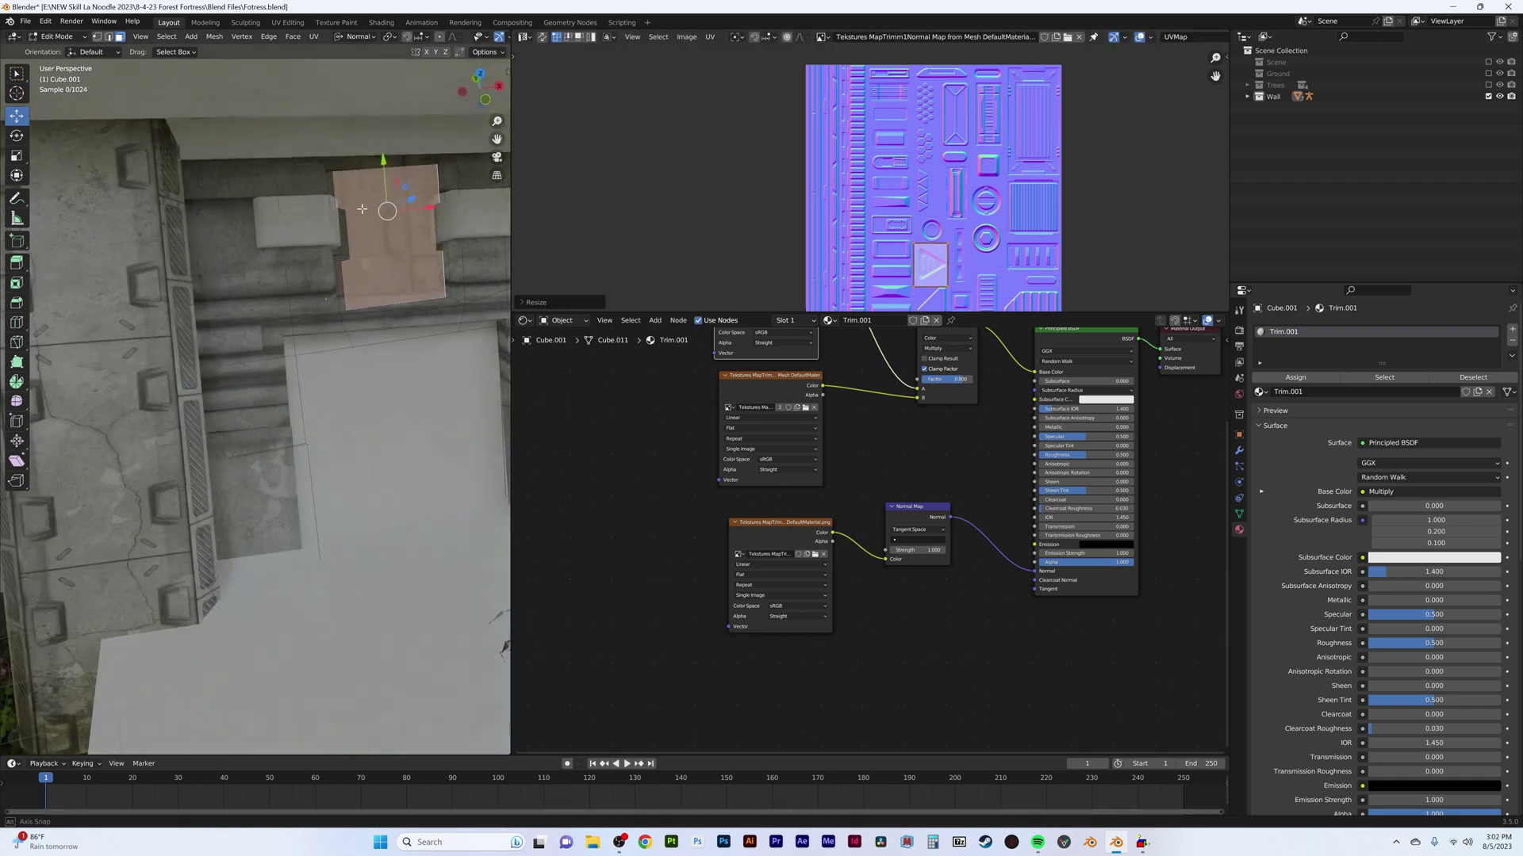
pyautogui.write('trim')
# Step: Keep the Trim.001 material and restore the trim normal map as the UV backdrop
pyautogui.press('Return')
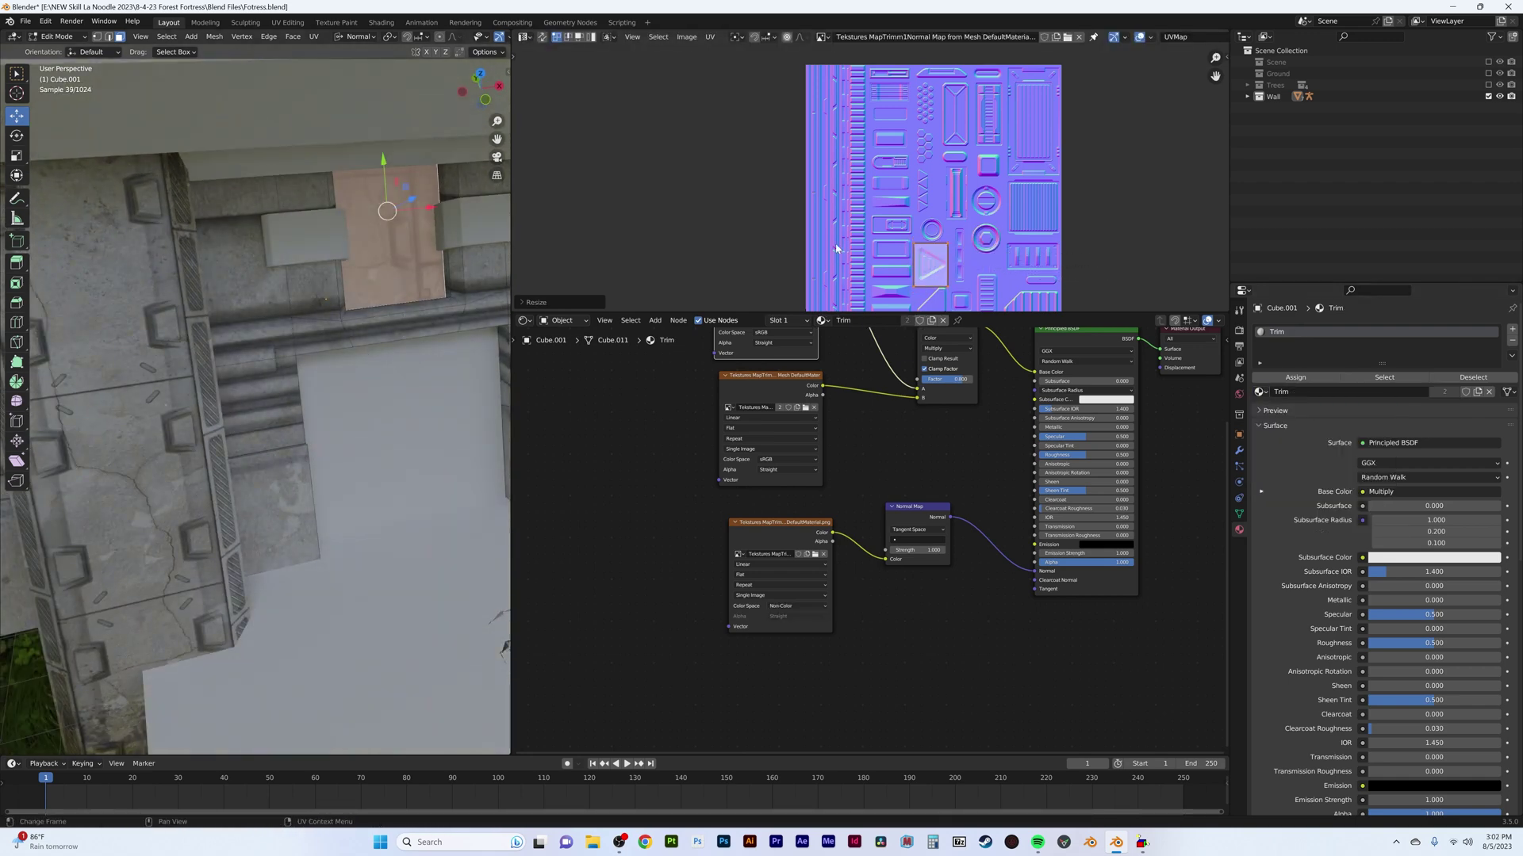
pyautogui.write('trim')
pyautogui.press('Return')
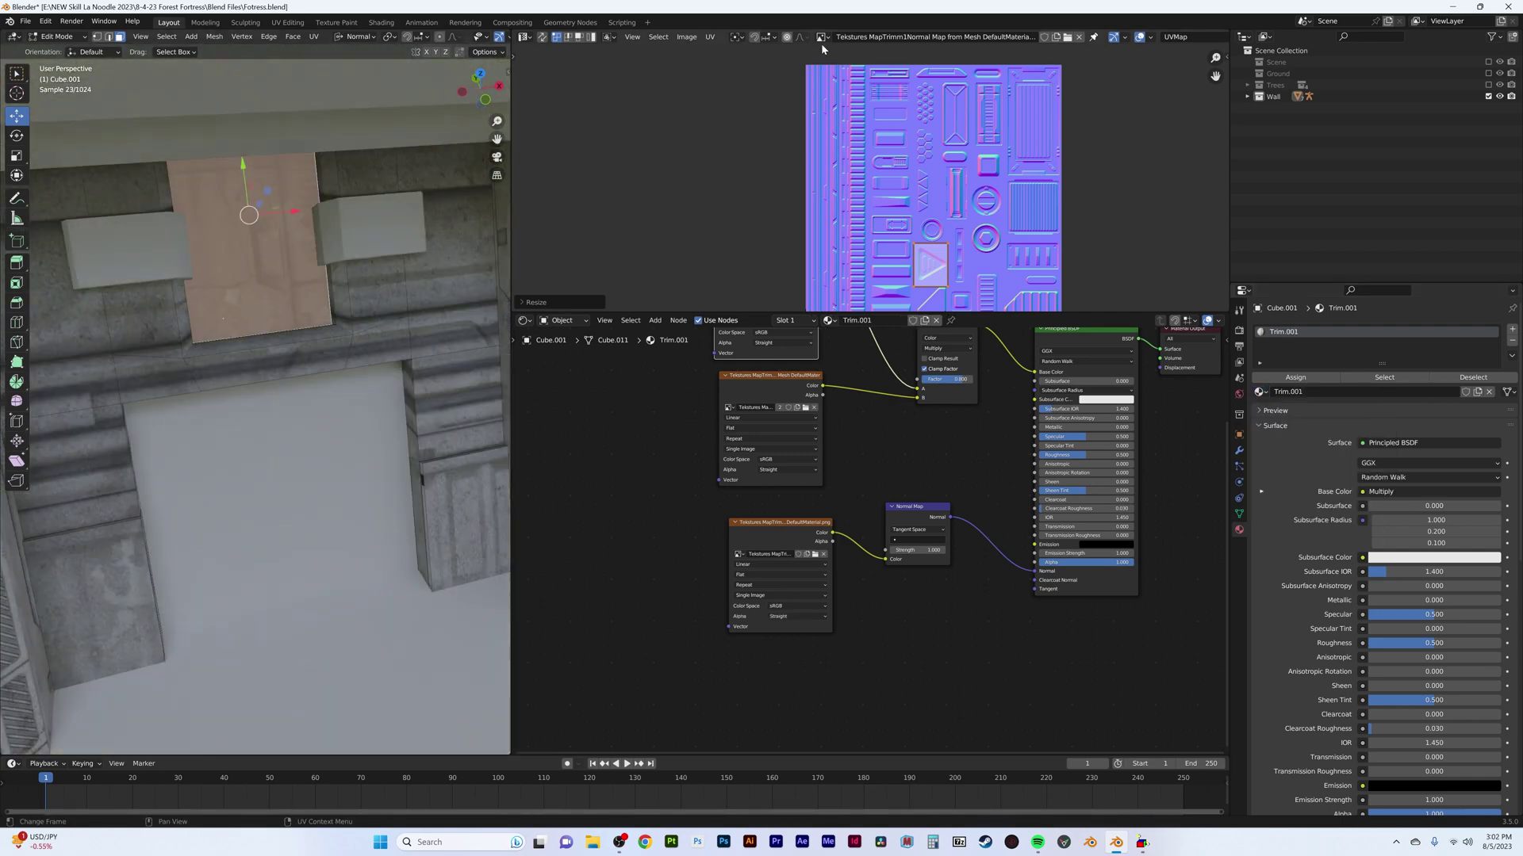
pyautogui.click(817, 43)
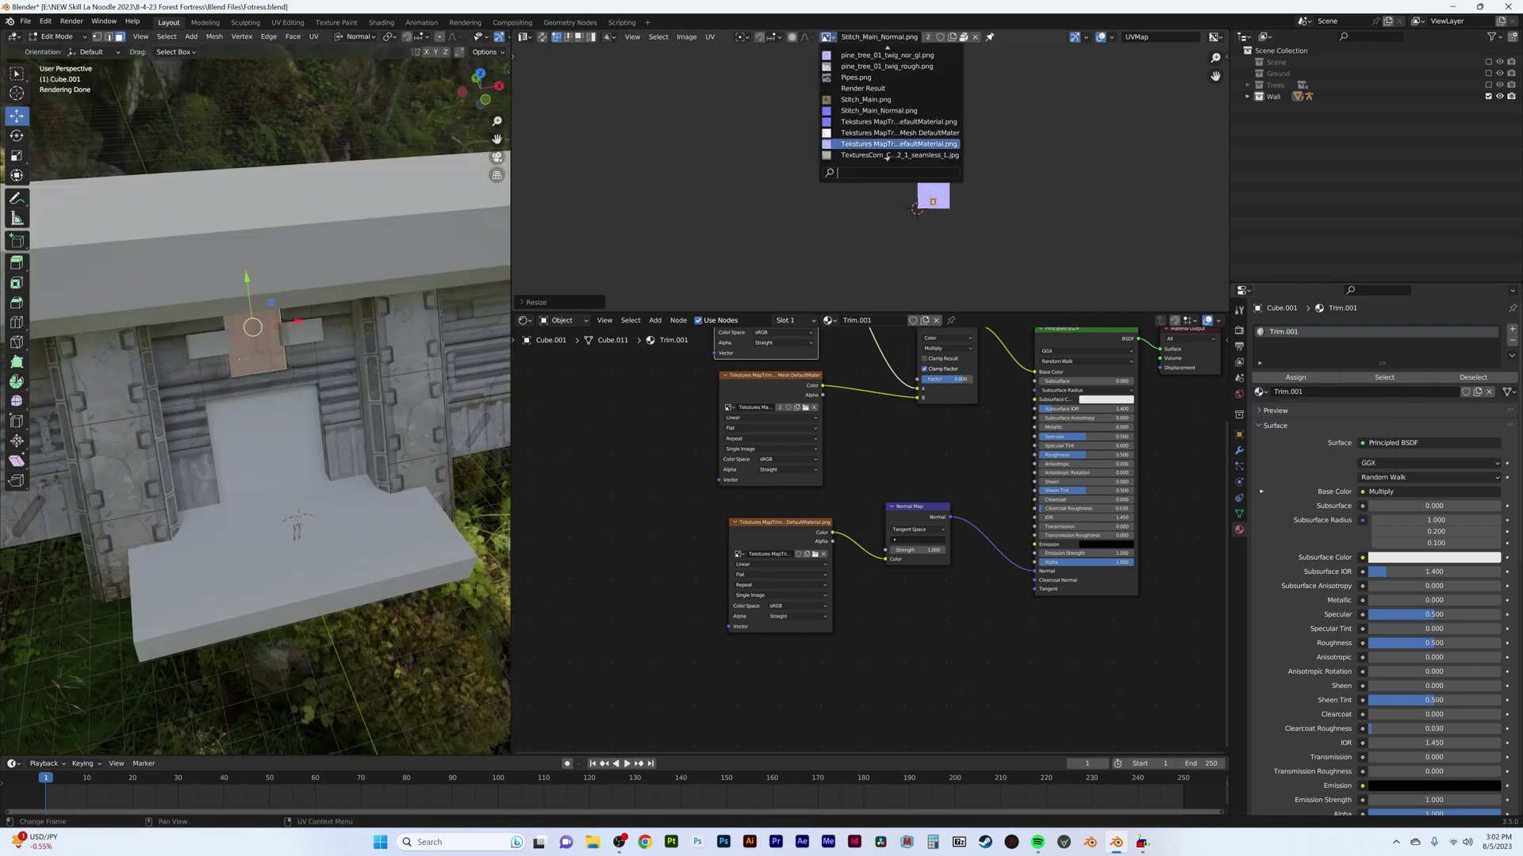
pyautogui.click(900, 99)
pyautogui.scroll(4, 777, 73)
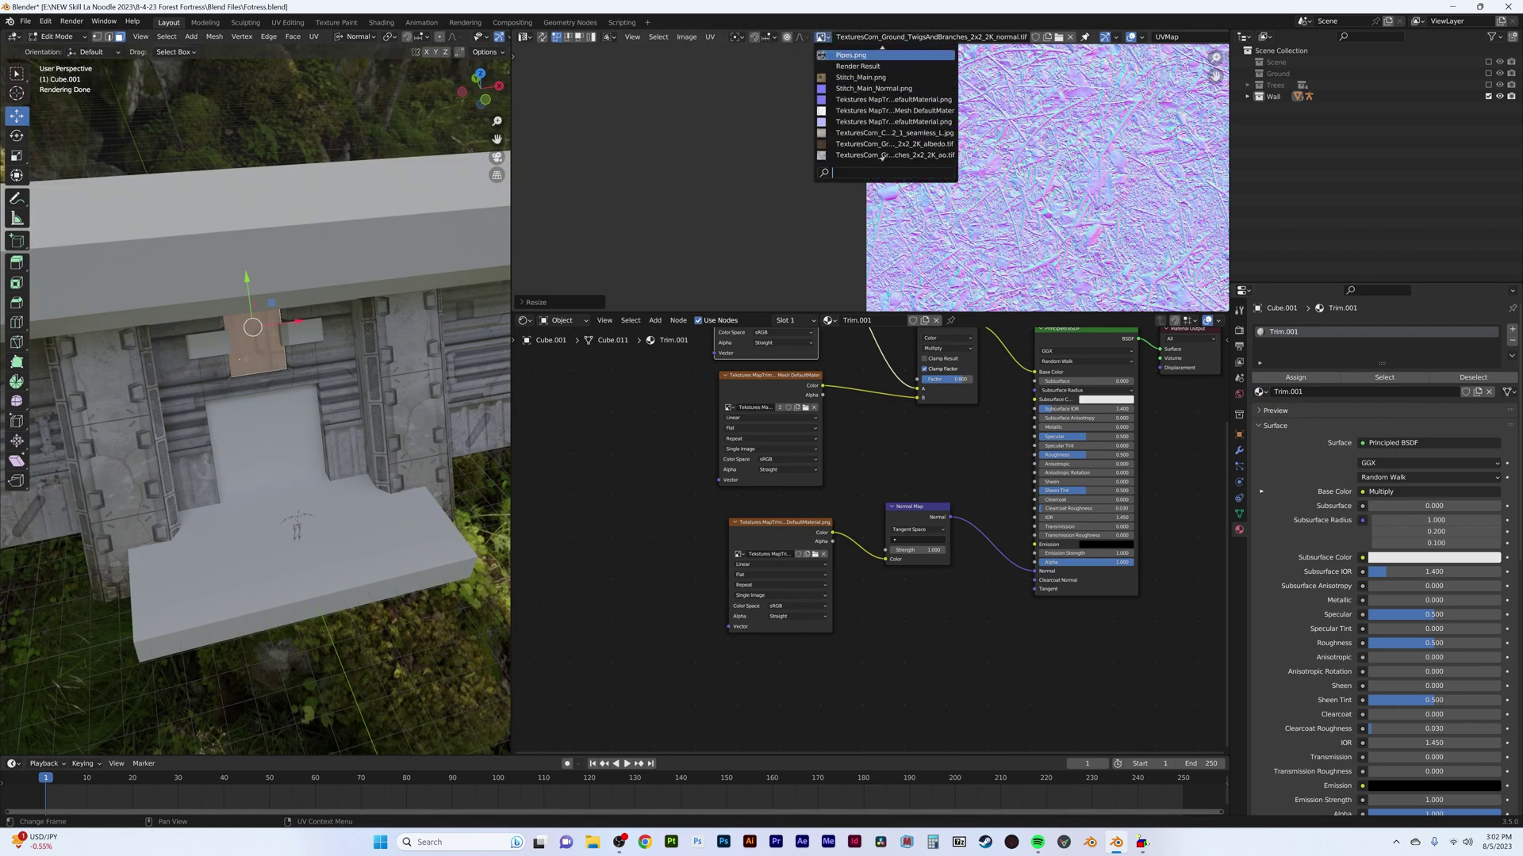
pyautogui.click(882, 157)
pyautogui.scroll(-3, 936, 174)
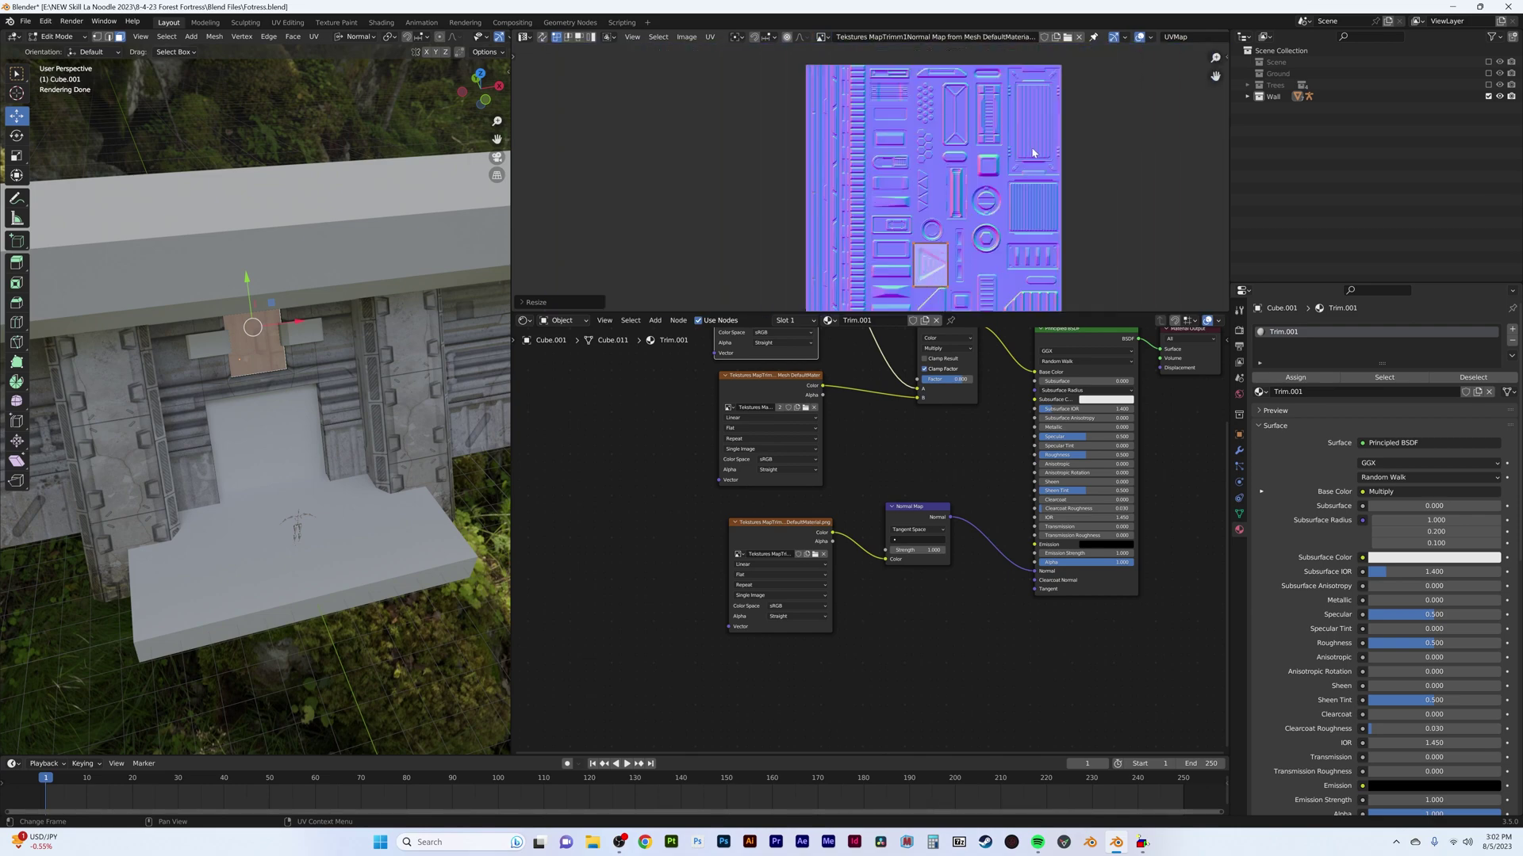
pyautogui.moveTo(254, 396); pyautogui.dragTo(333, 357, button='middle')
# Step: Browse a texture node's image to the Trimm1 folder and reselect the trim-textured wall piece
pyautogui.moveTo(803, 410); pyautogui.dragTo(779, 520, button='middle')
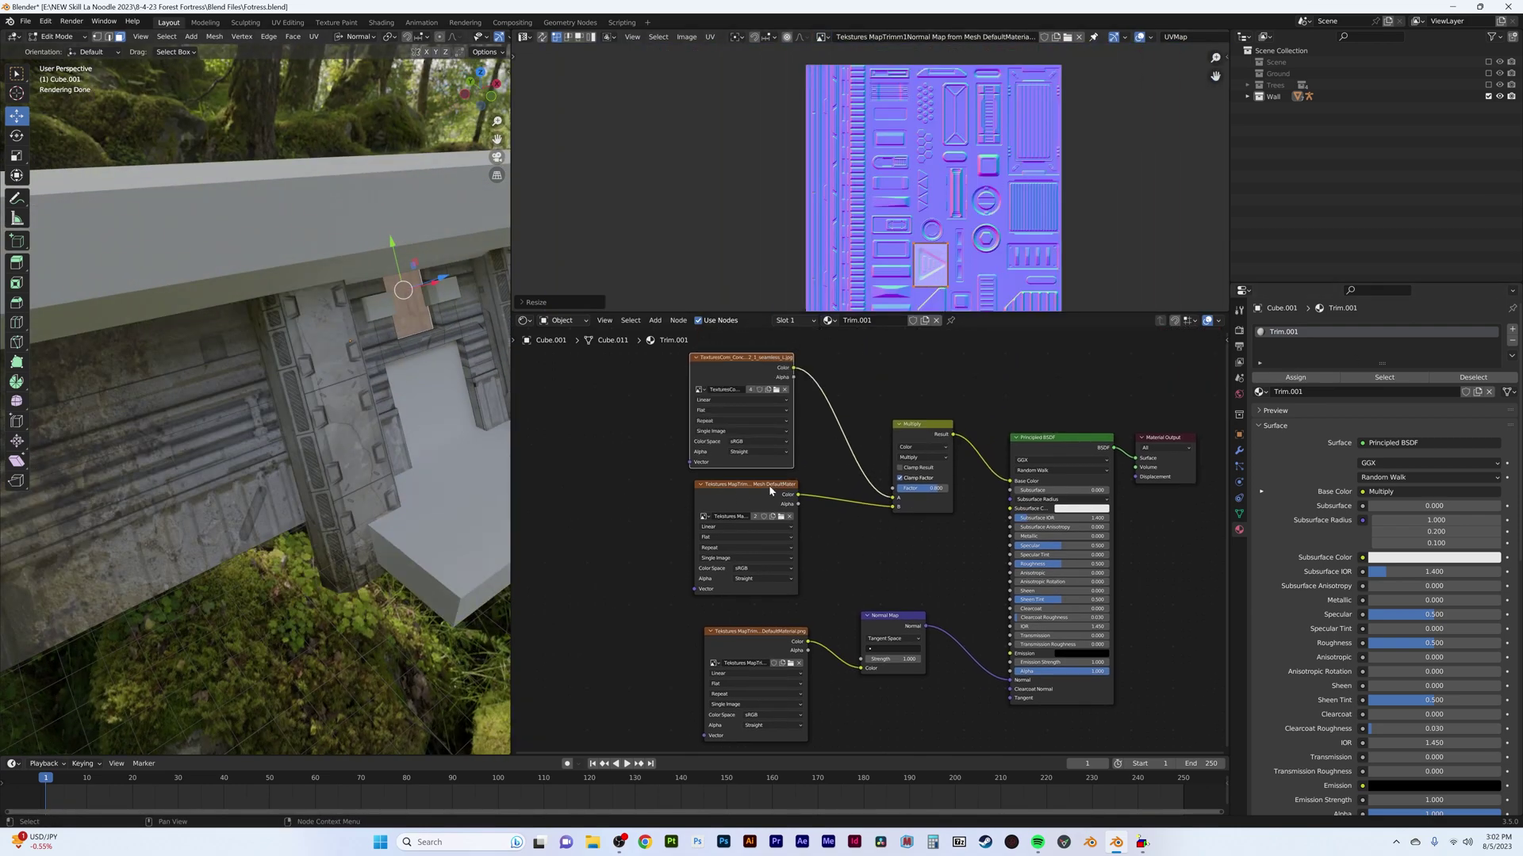
pyautogui.click(781, 516)
pyautogui.click(544, 243)
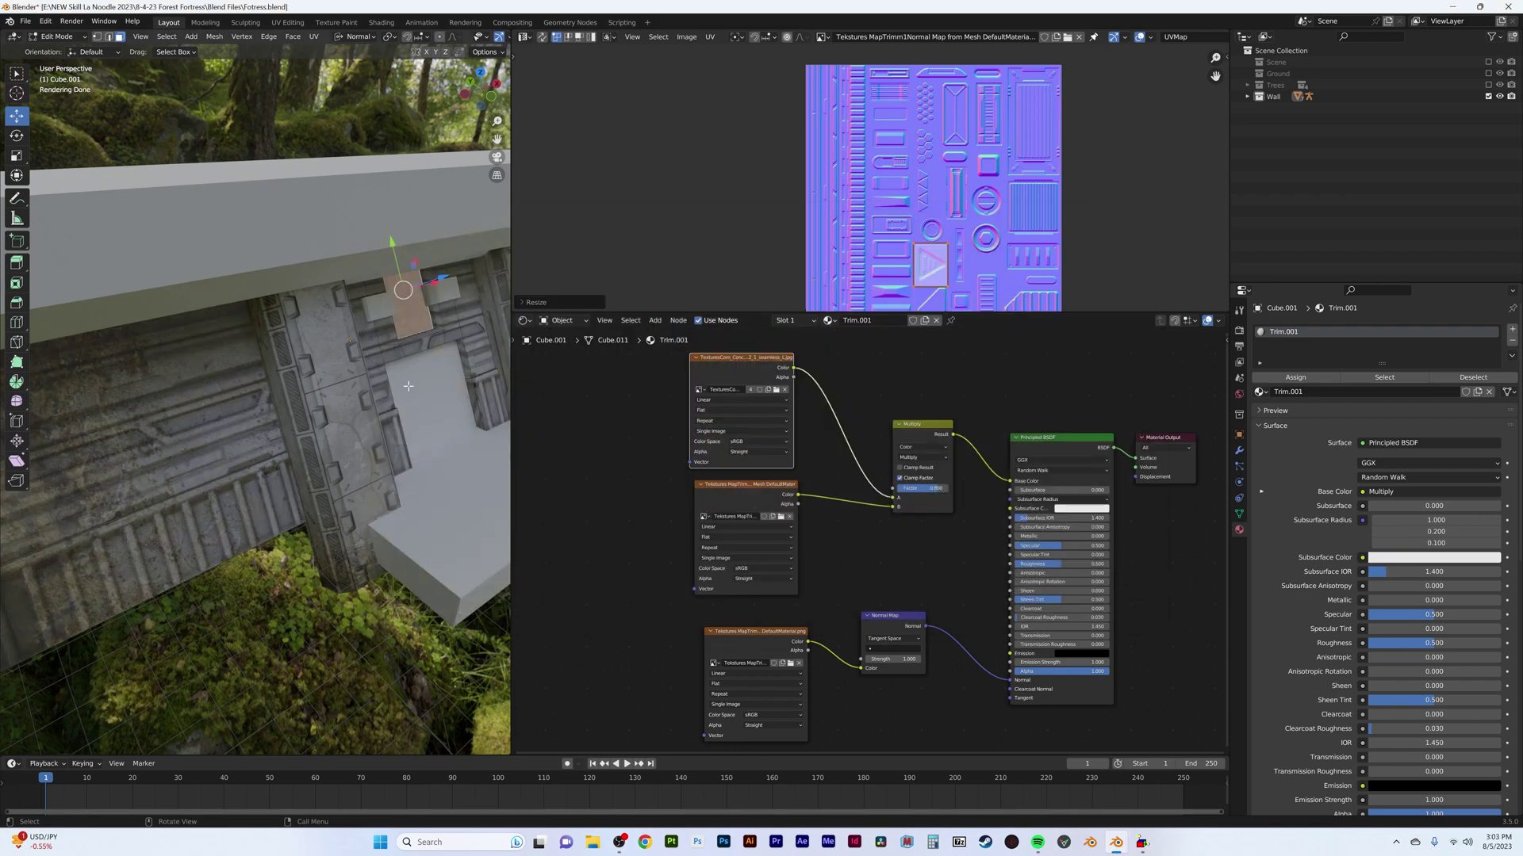
pyautogui.press('Tab')
pyautogui.click(329, 375)
# Step: Load Trimm2 images into each Image Texture node, finishing with the Trimm2 normal map
pyautogui.click(791, 664)
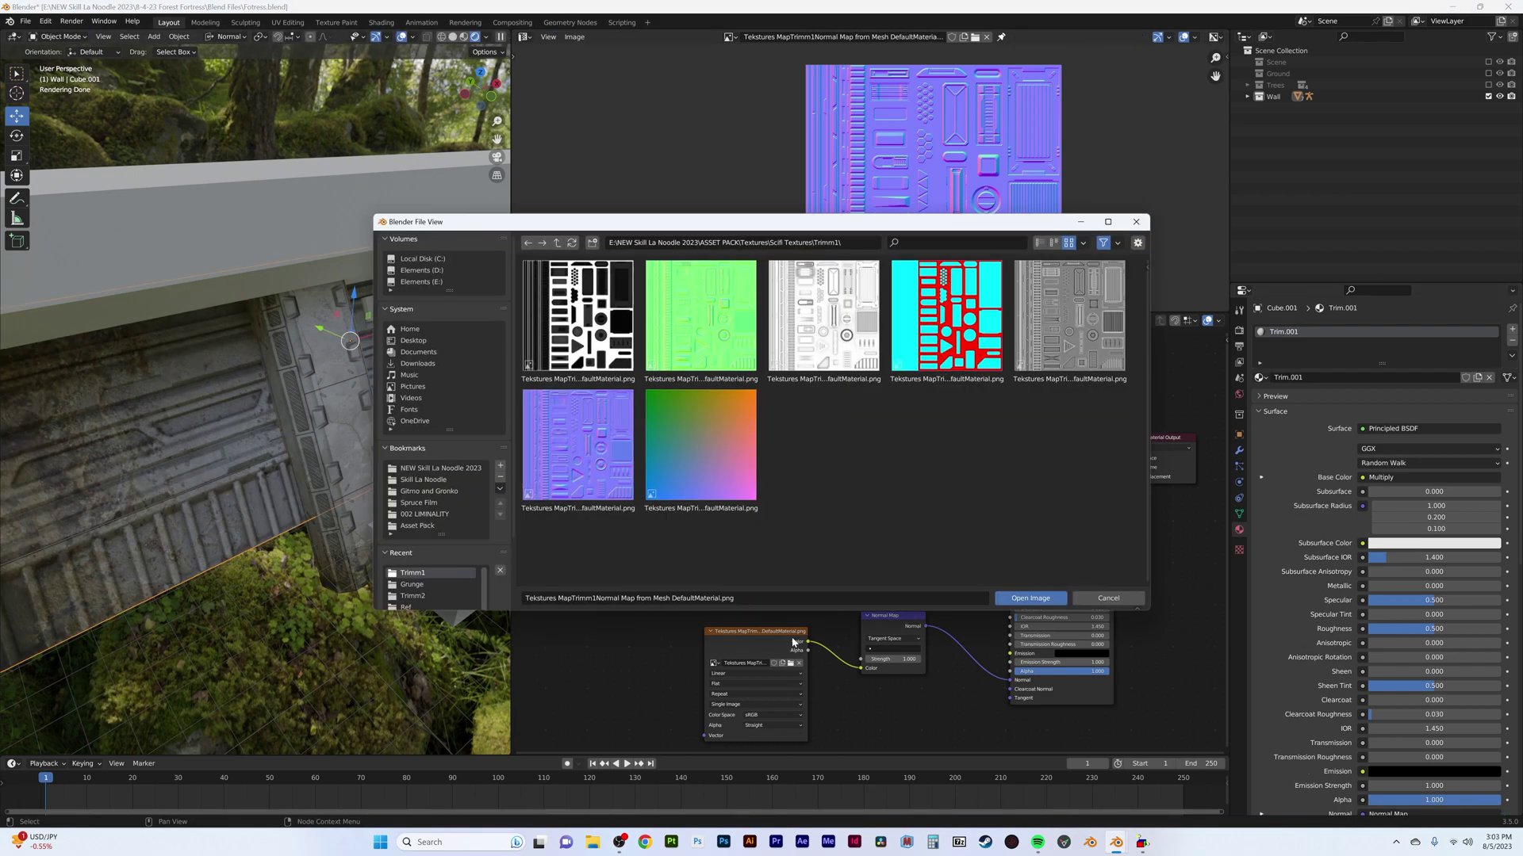
pyautogui.click(563, 247)
pyautogui.doubleClick(697, 442)
pyautogui.click(560, 245)
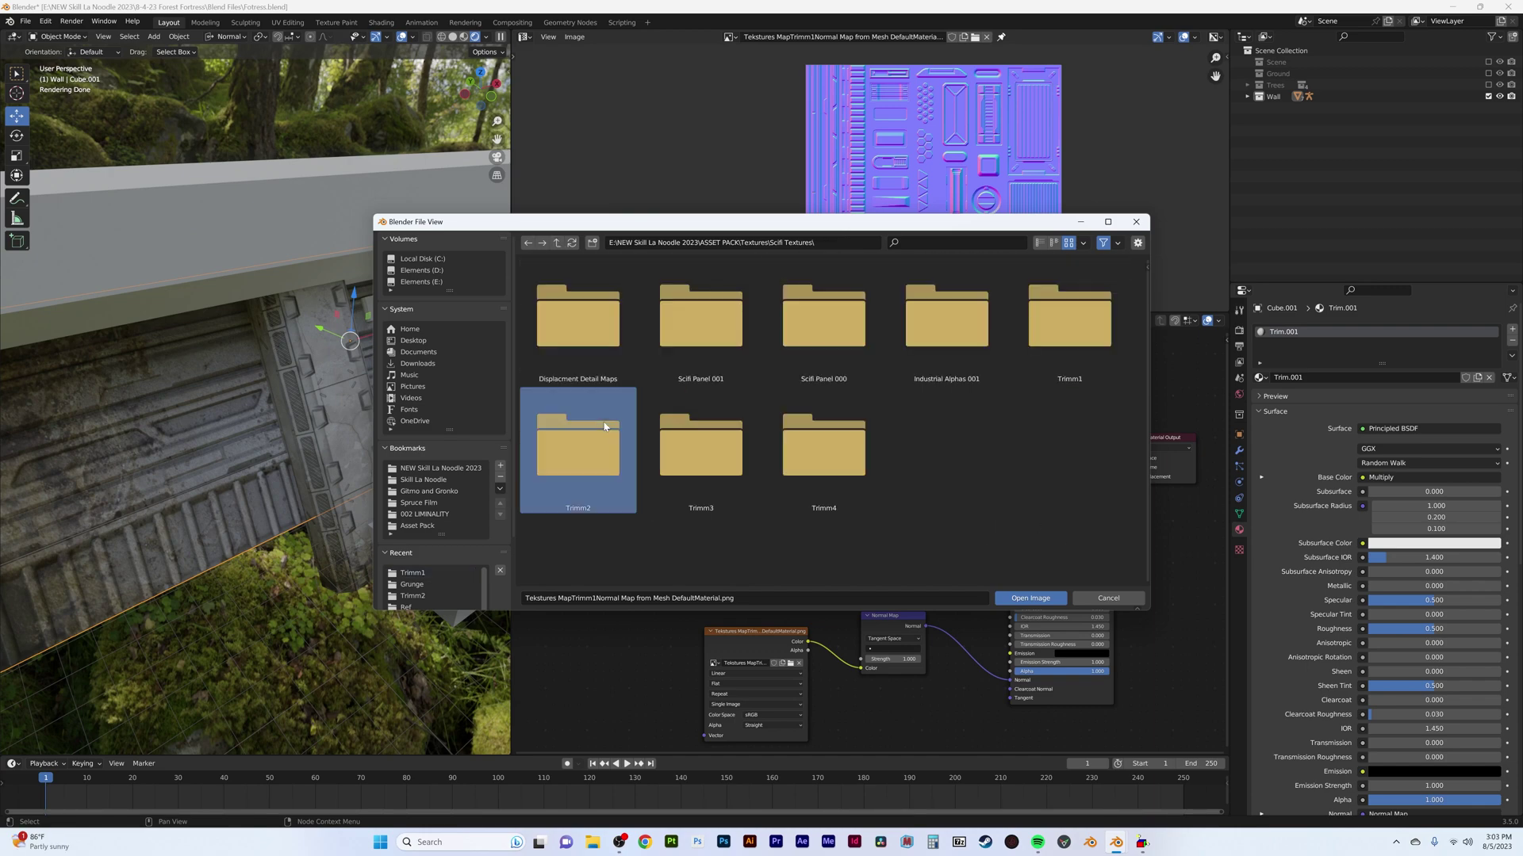
pyautogui.doubleClick(559, 326)
pyautogui.doubleClick(572, 422)
pyautogui.click(780, 517)
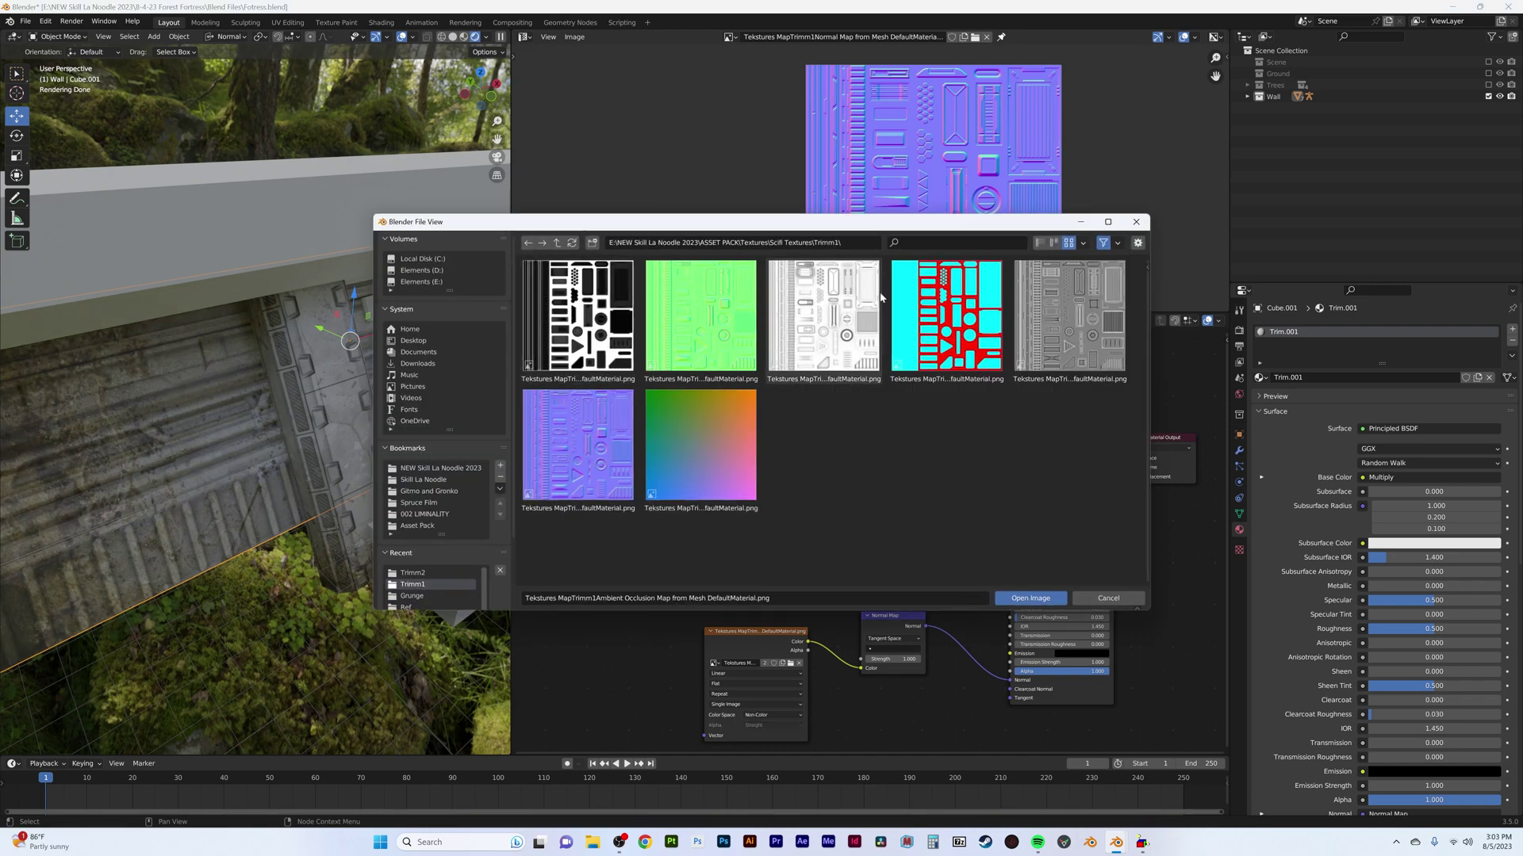
pyautogui.click(557, 243)
pyautogui.doubleClick(595, 445)
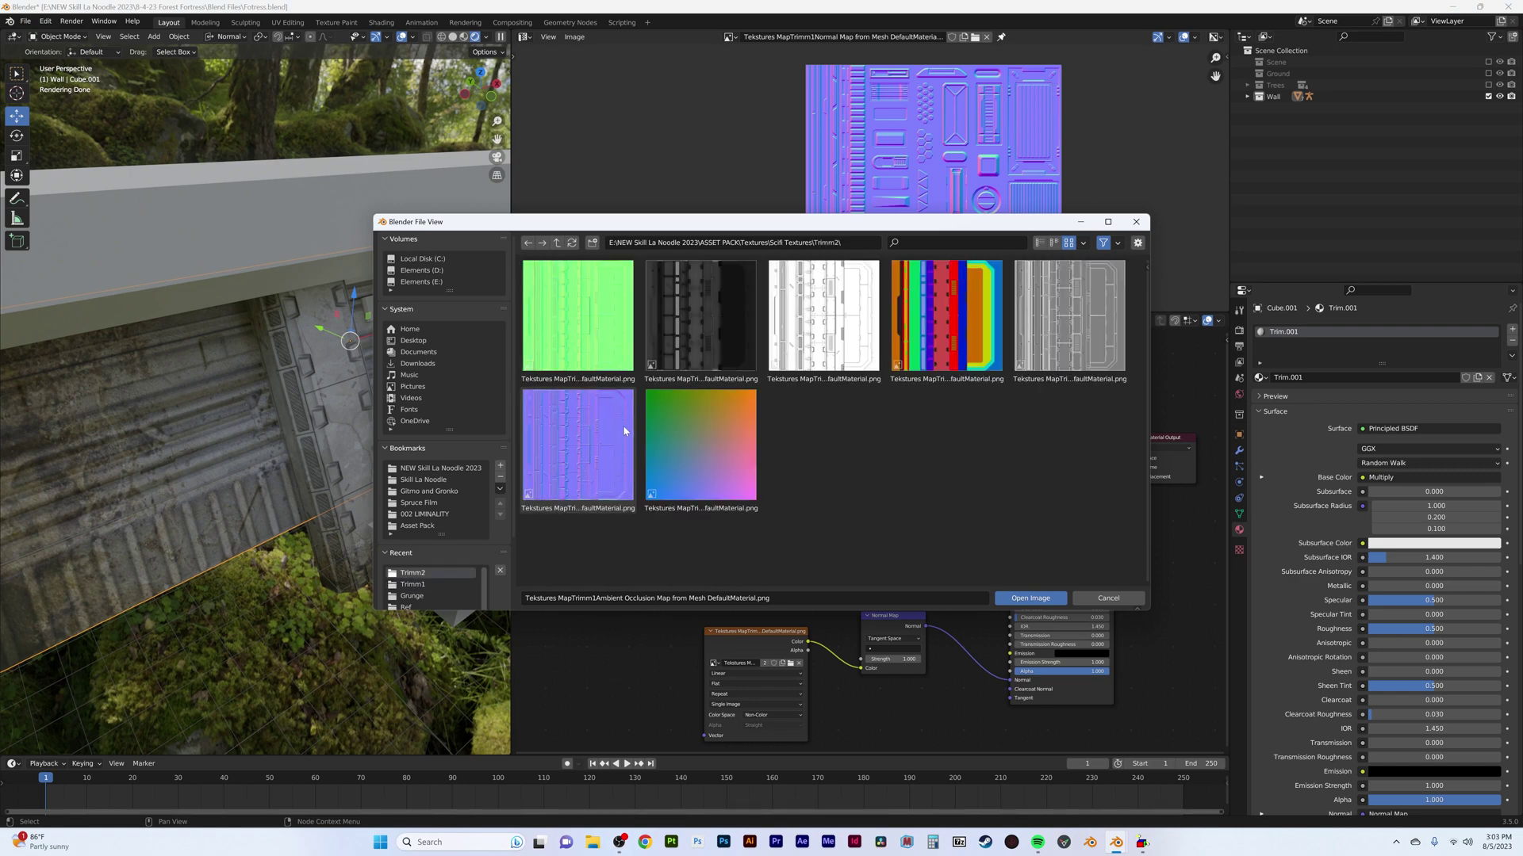
pyautogui.doubleClick(625, 431)
pyautogui.click(803, 537)
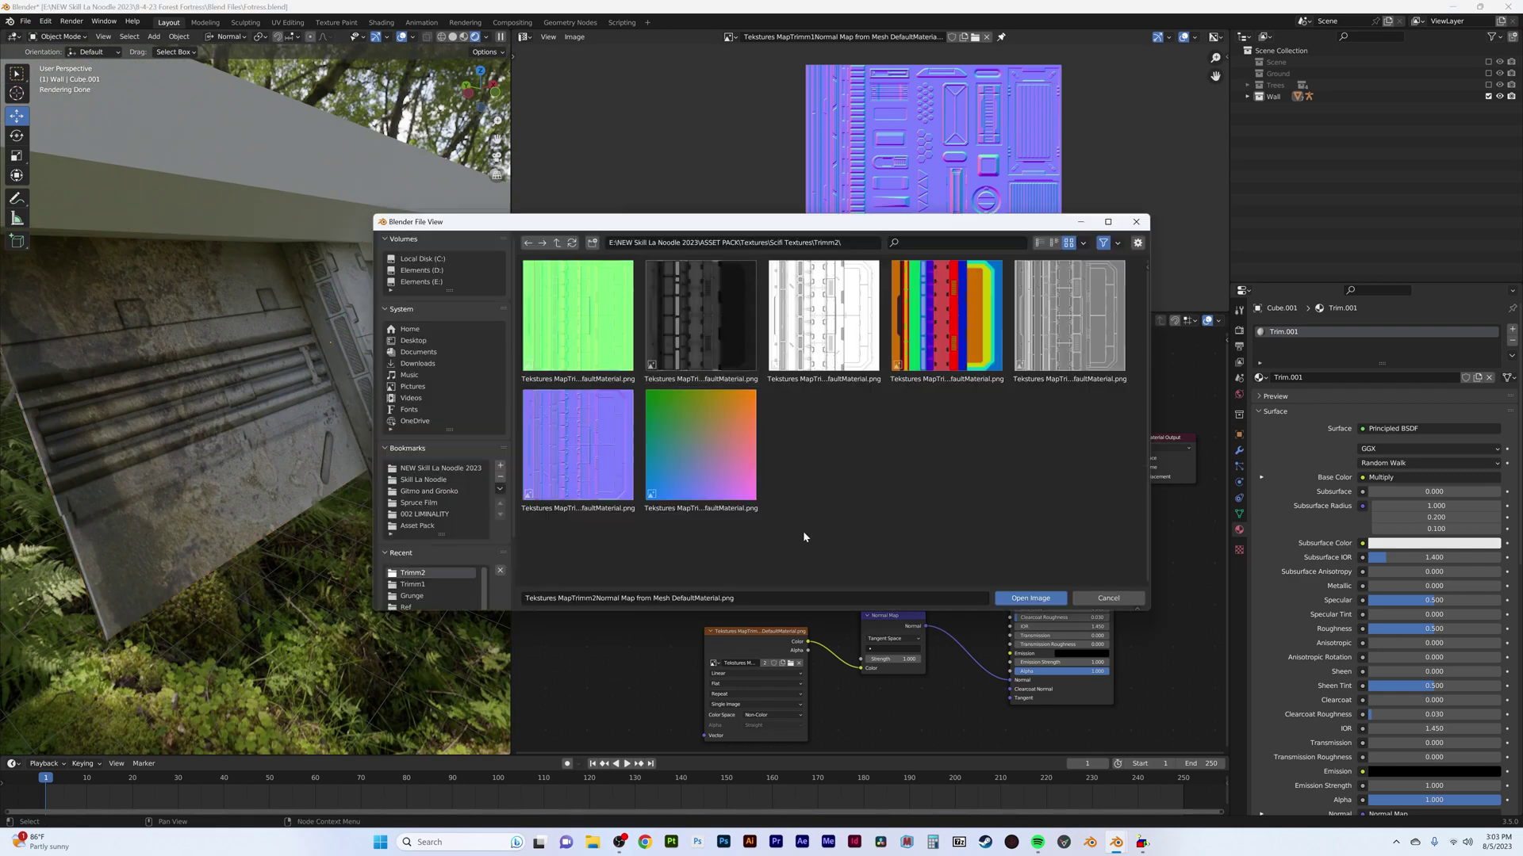
pyautogui.doubleClick(576, 422)
# Step: Pick the Trim material from the list and reopen the Trimm2 folder for the texture image
pyautogui.press('Tab')
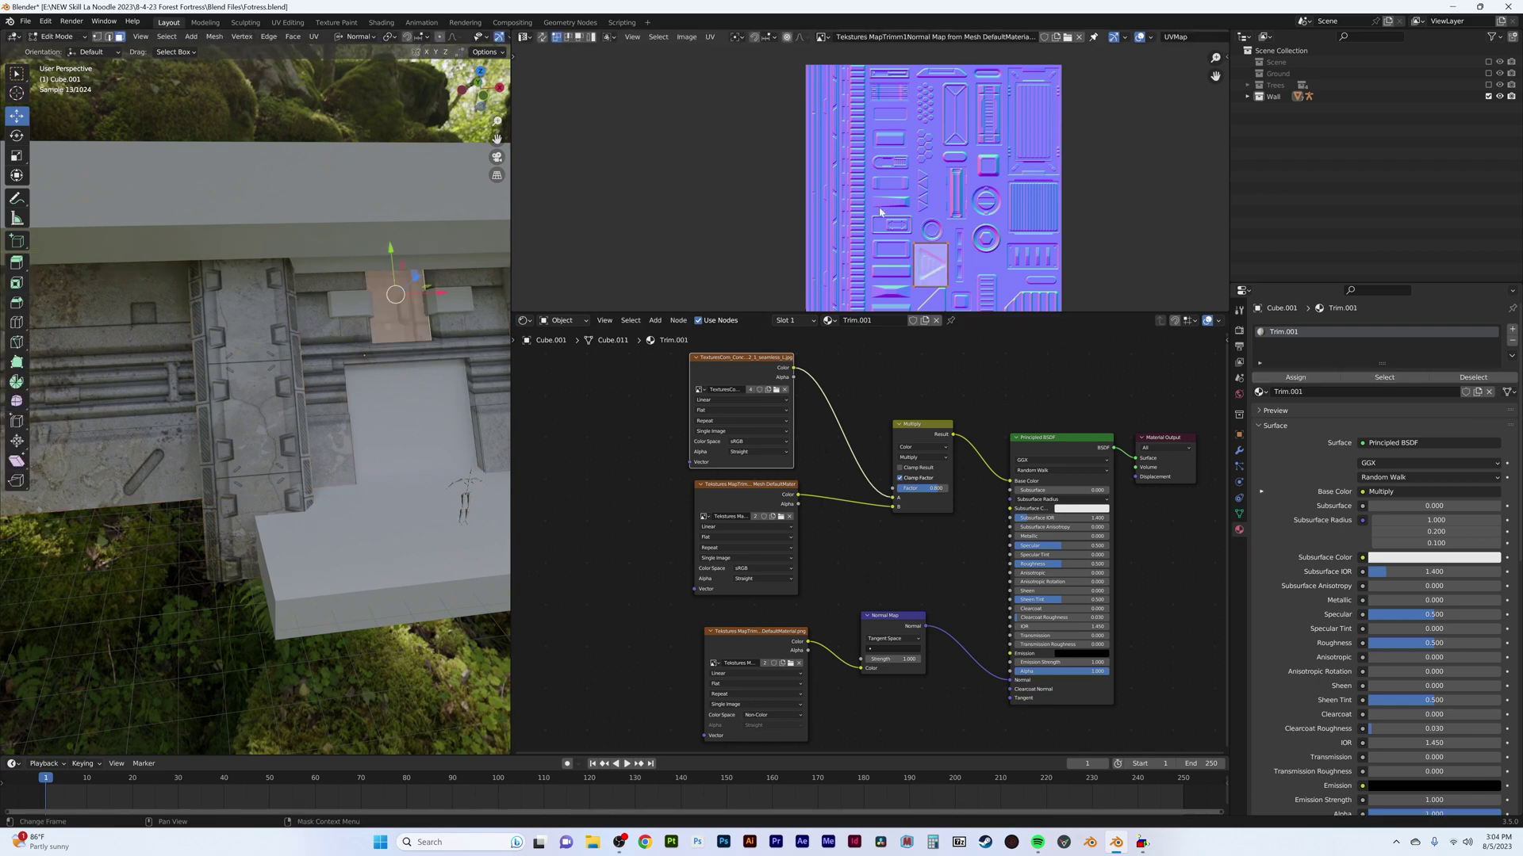
pyautogui.press('Tab')
pyautogui.moveTo(190, 368); pyautogui.dragTo(261, 341, button='middle')
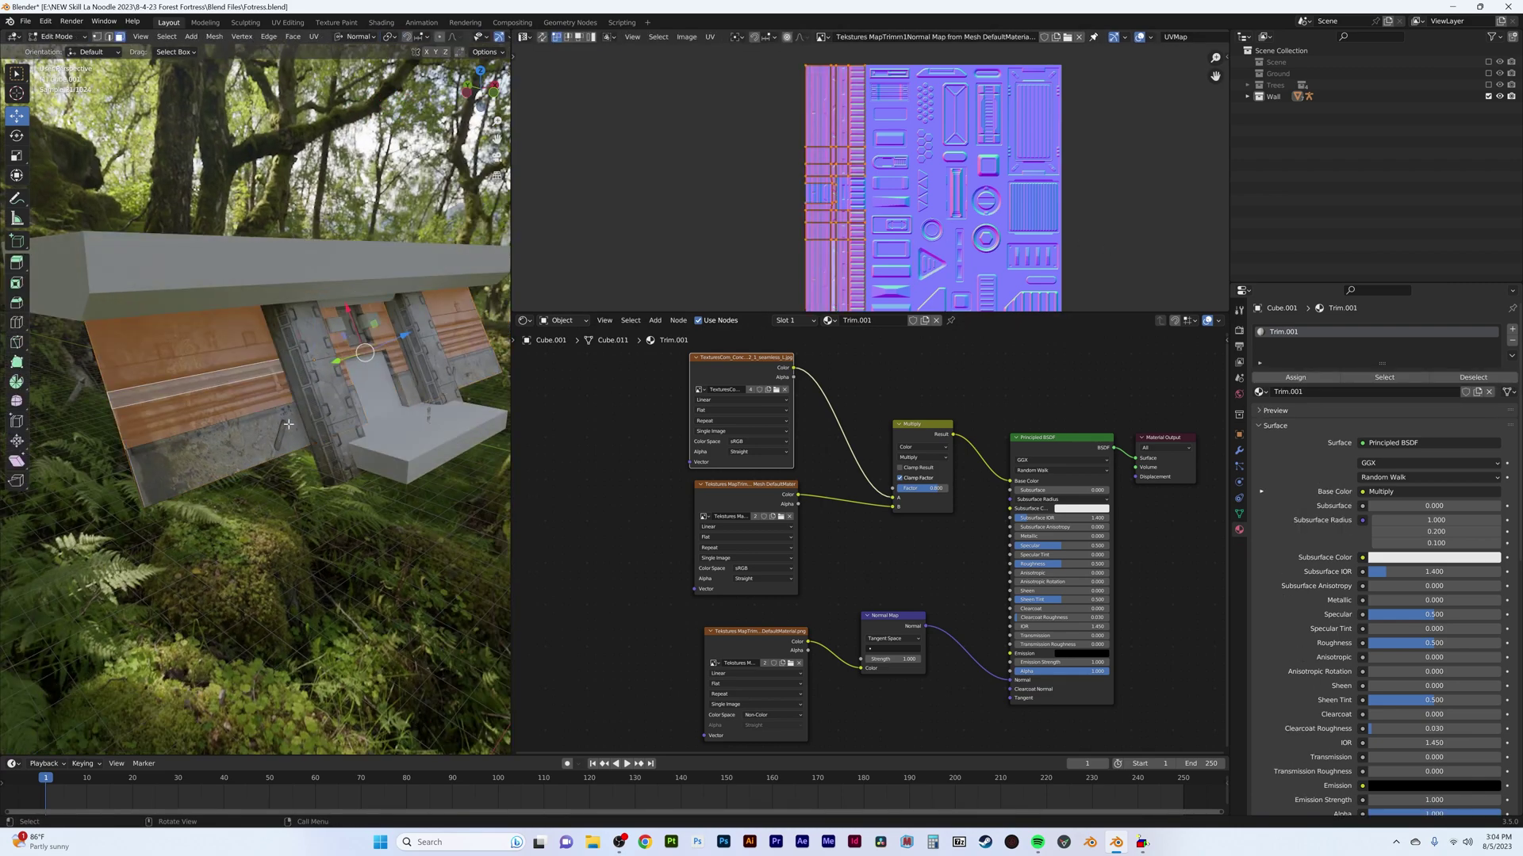
pyautogui.click(1259, 377)
pyautogui.write('tr')
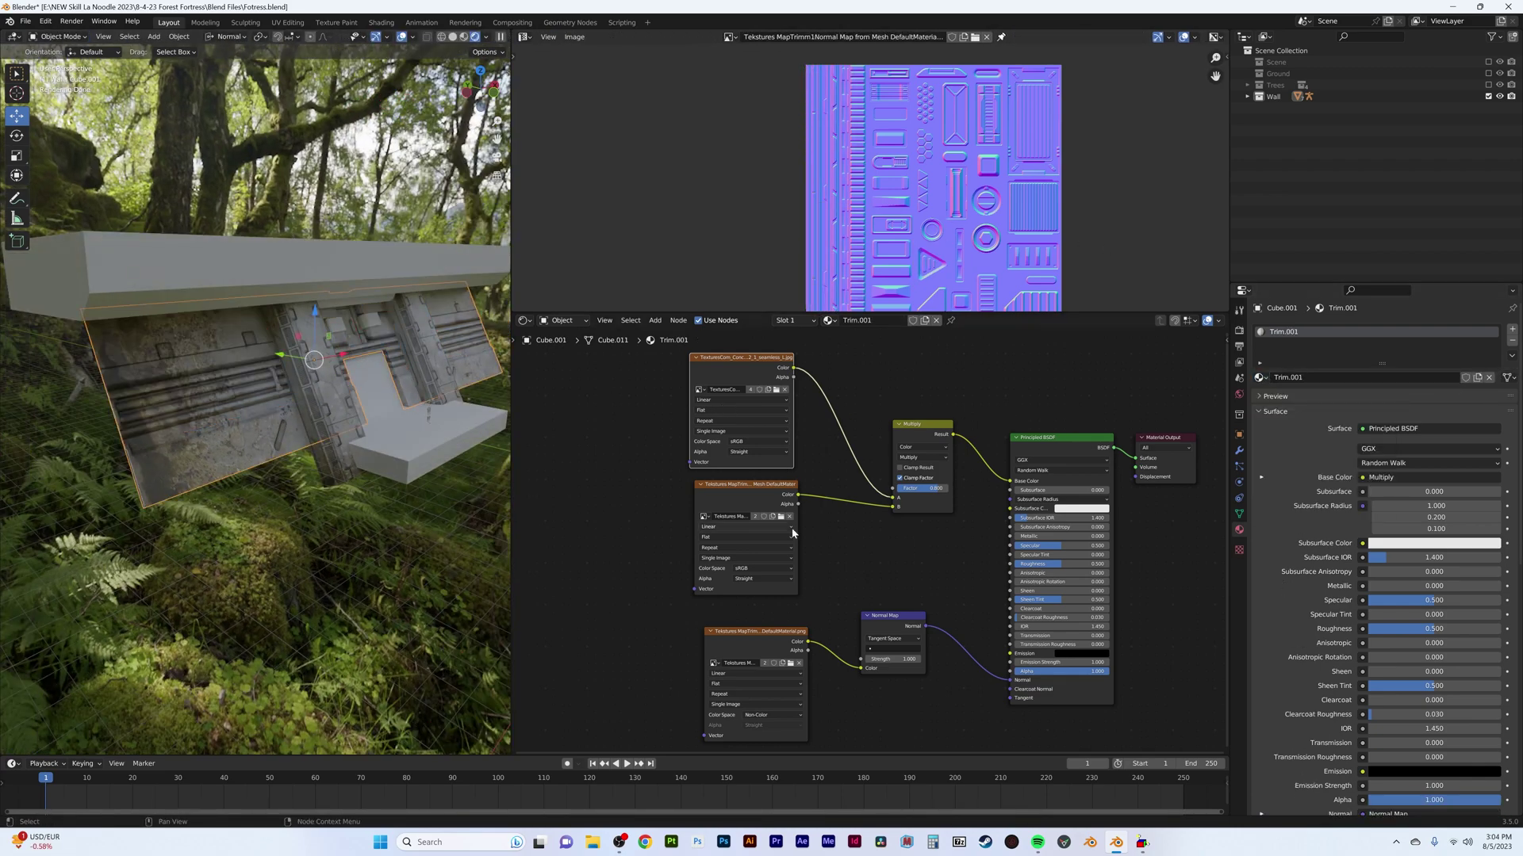
pyautogui.click(781, 516)
pyautogui.click(557, 242)
pyautogui.doubleClick(627, 349)
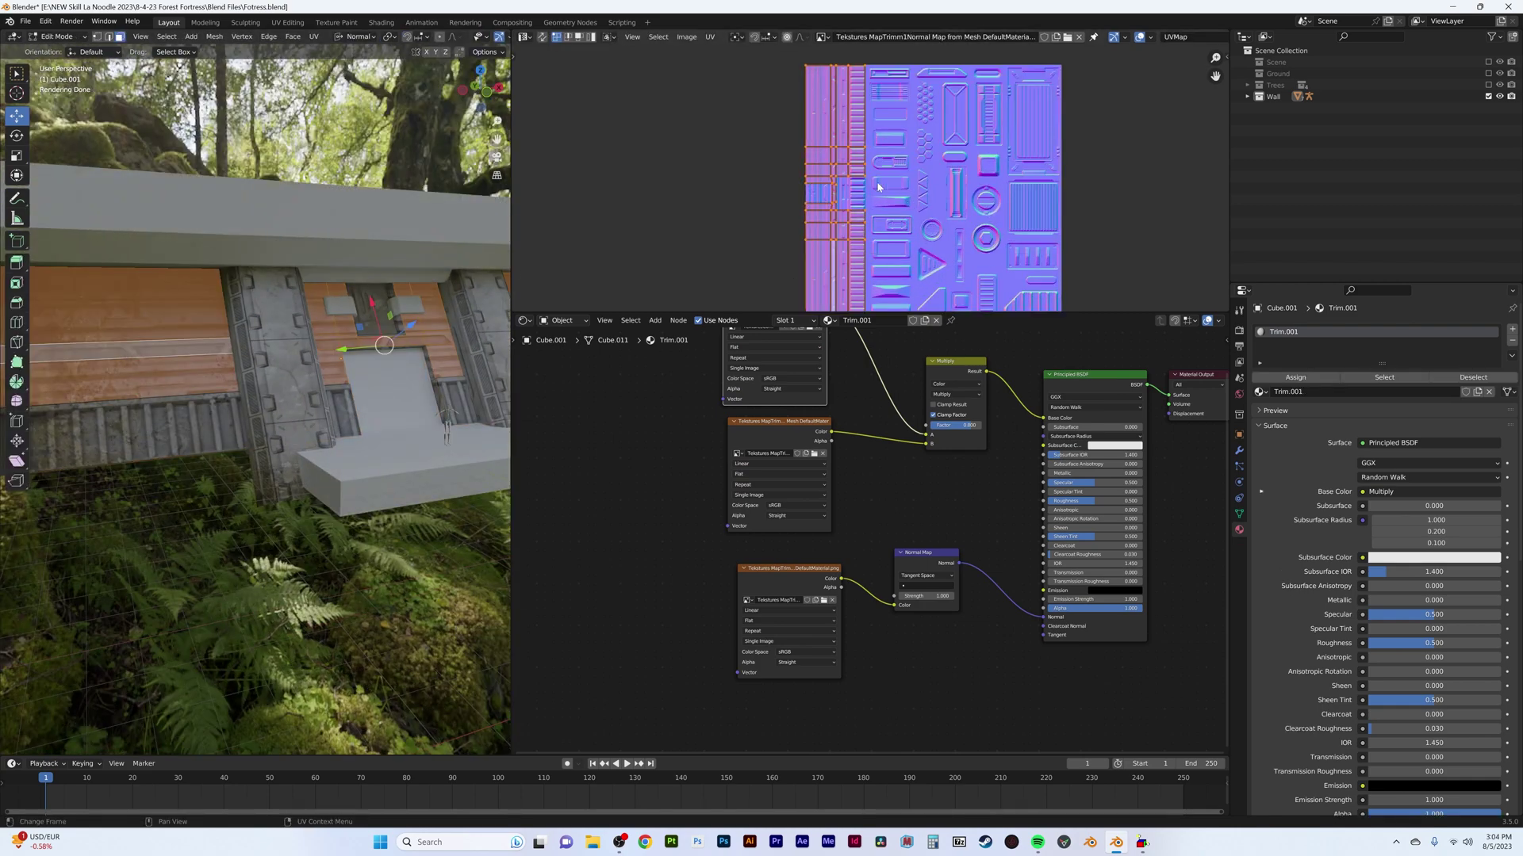
# Step: Select the wall strip faces and view them alone in Local View from the side
pyautogui.scroll(-4, 878, 187)
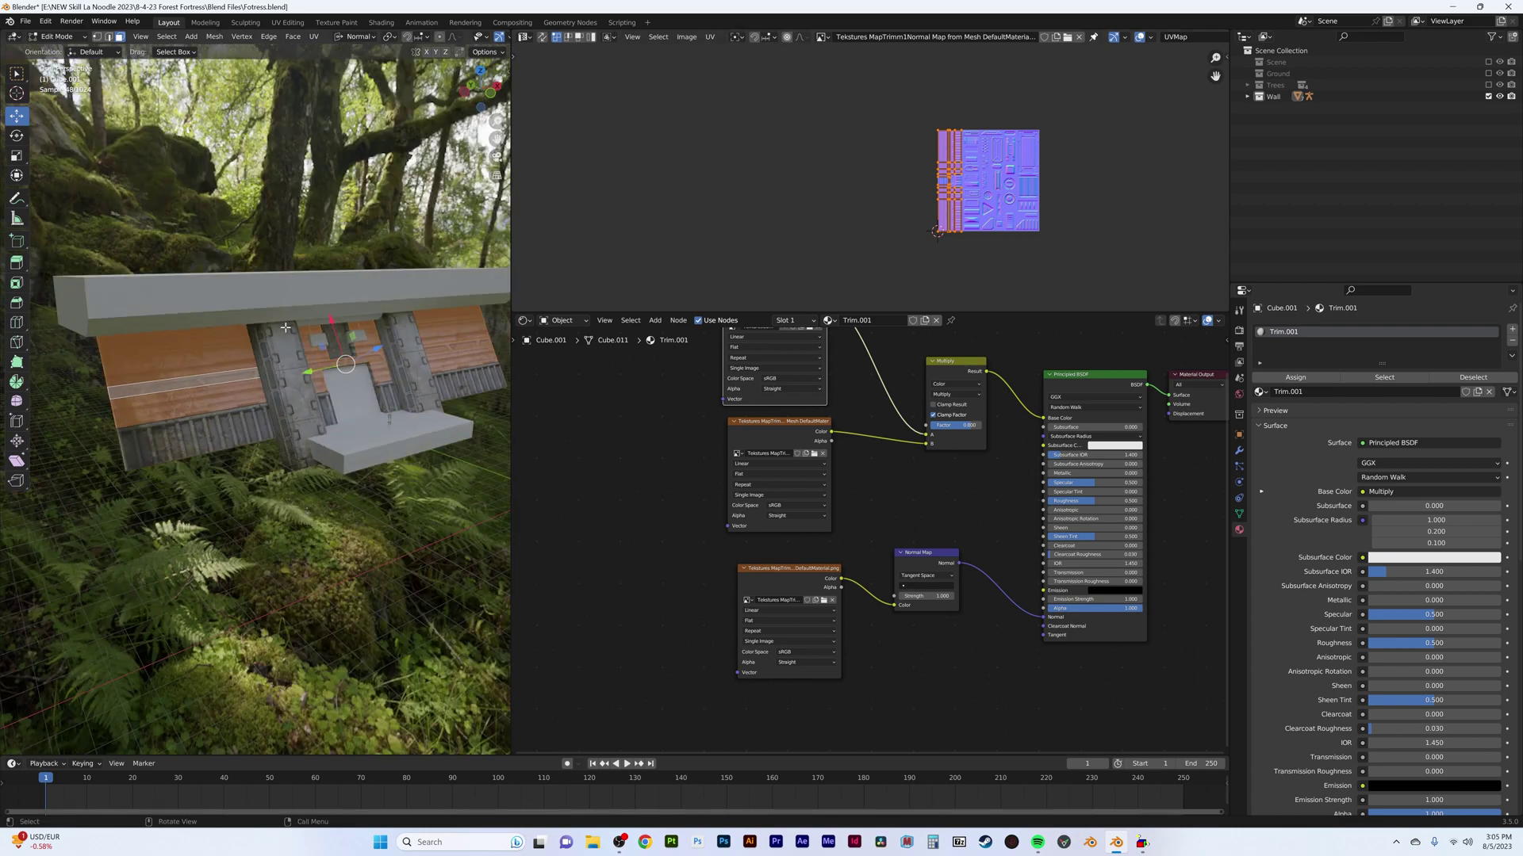
pyautogui.click(286, 413)
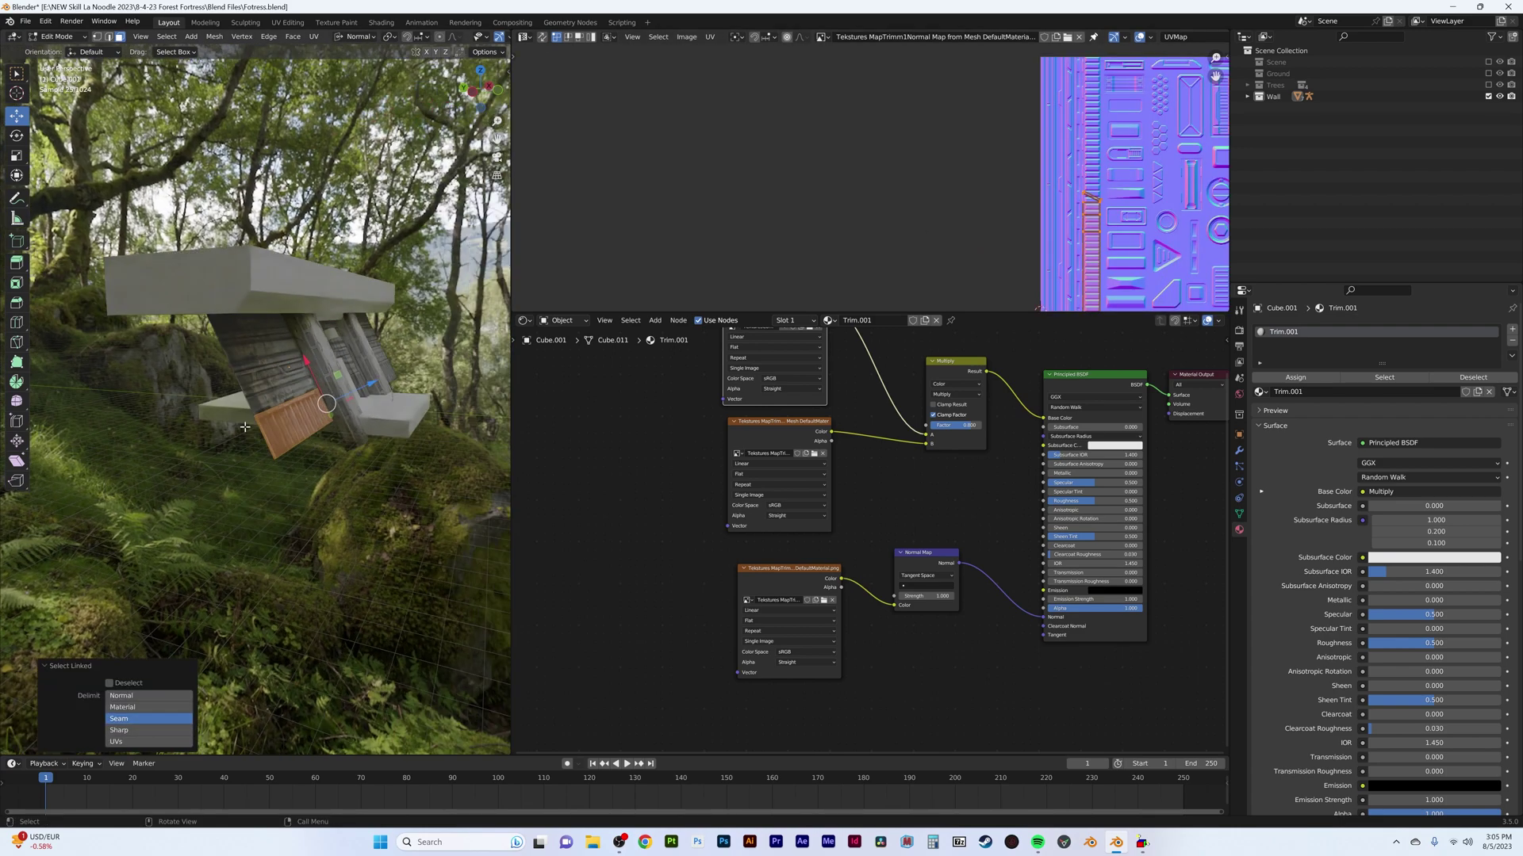
pyautogui.moveTo(285, 412)
pyautogui.mouseDown(button='middle')
pyautogui.moveTo(327, 405)
pyautogui.moveTo(292, 424)
pyautogui.mouseUp(button='middle')
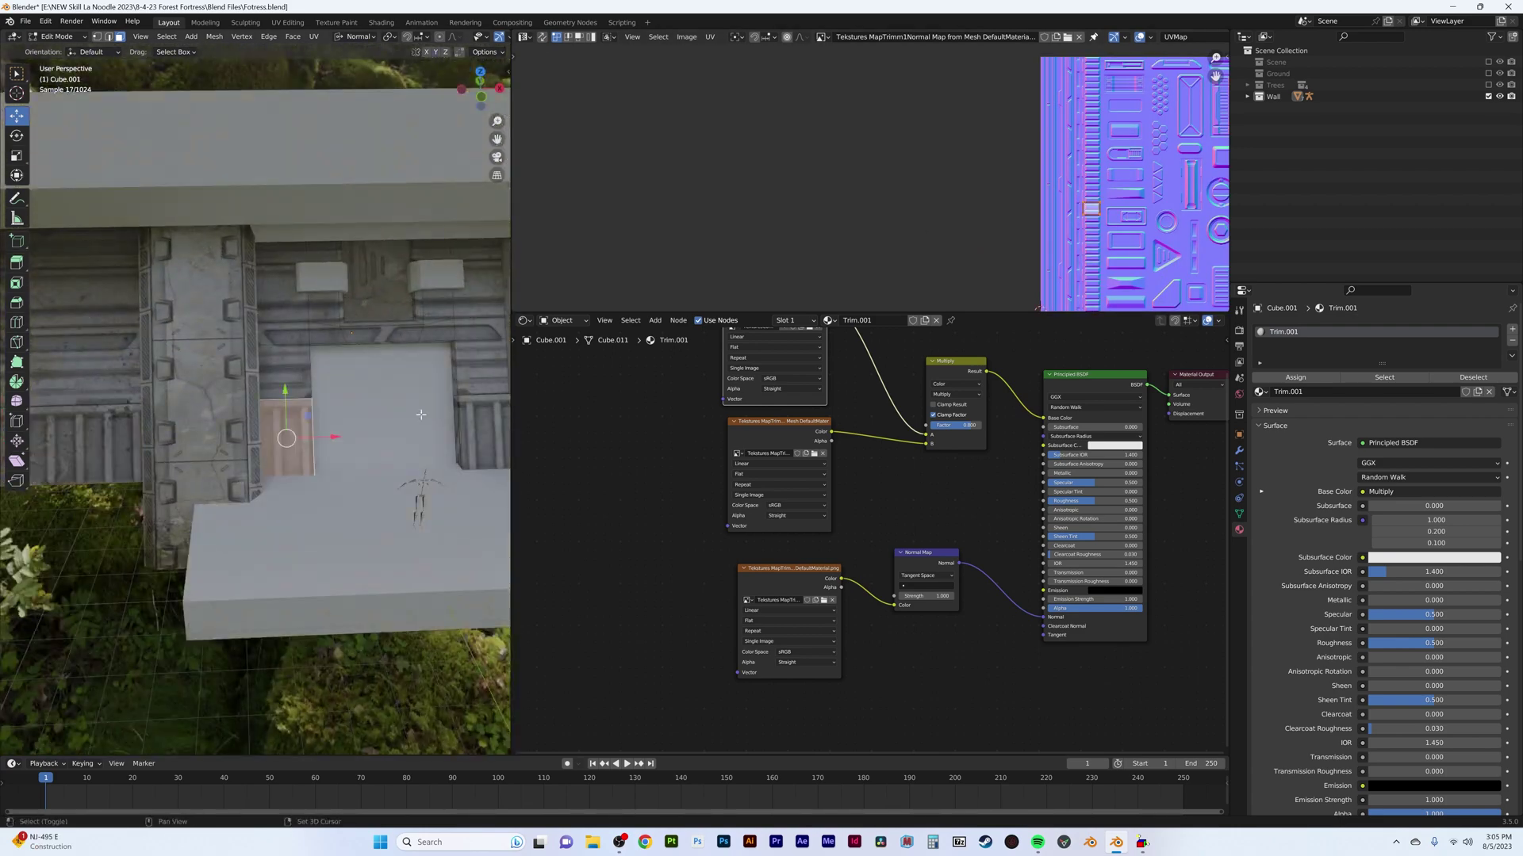
pyautogui.press('KP_Divide')
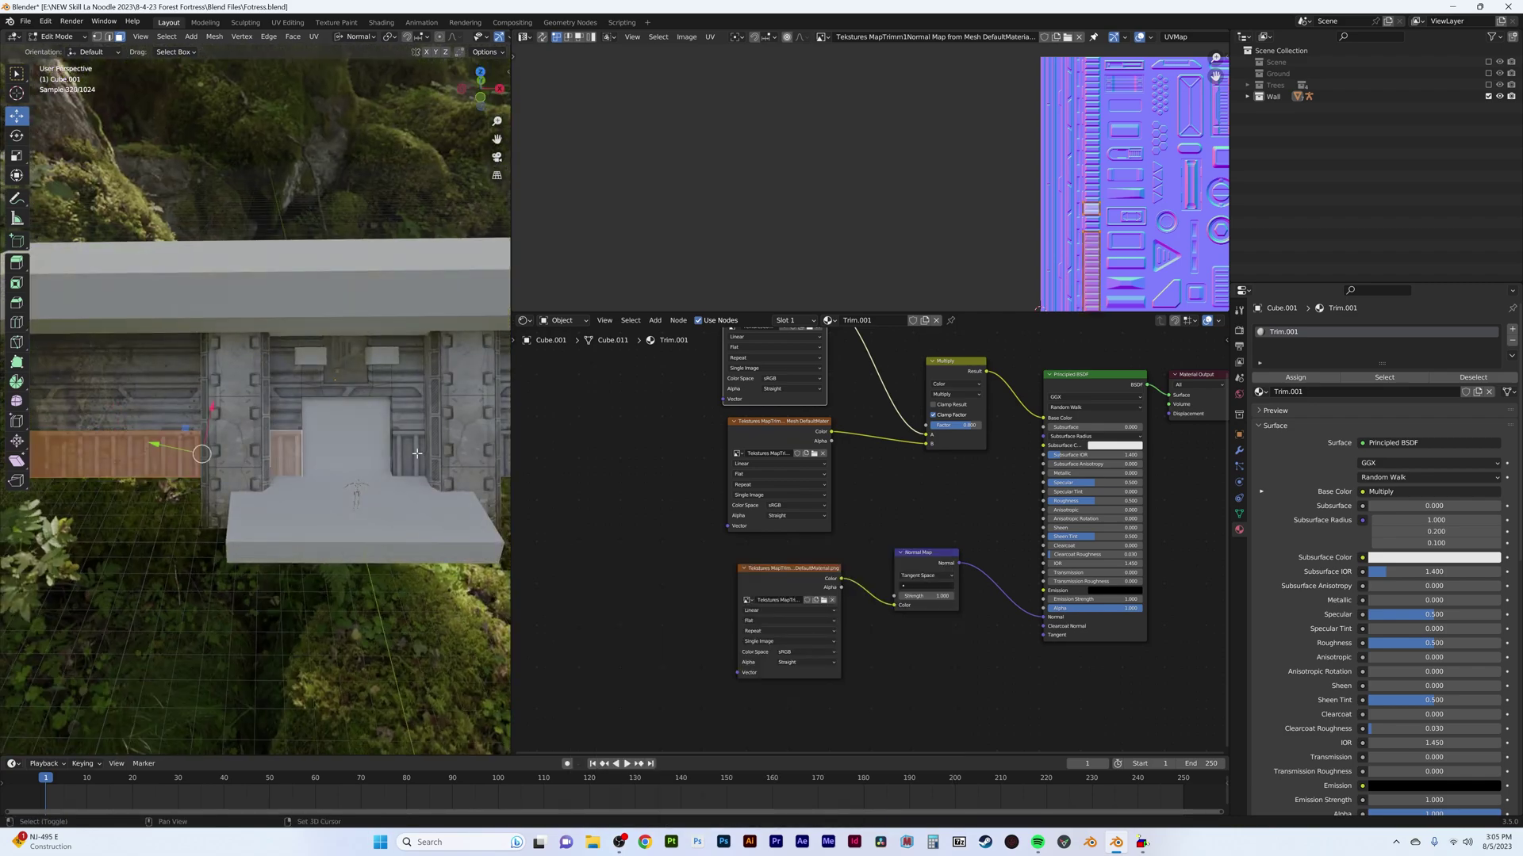
pyautogui.moveTo(252, 261); pyautogui.dragTo(247, 289, button='middle')
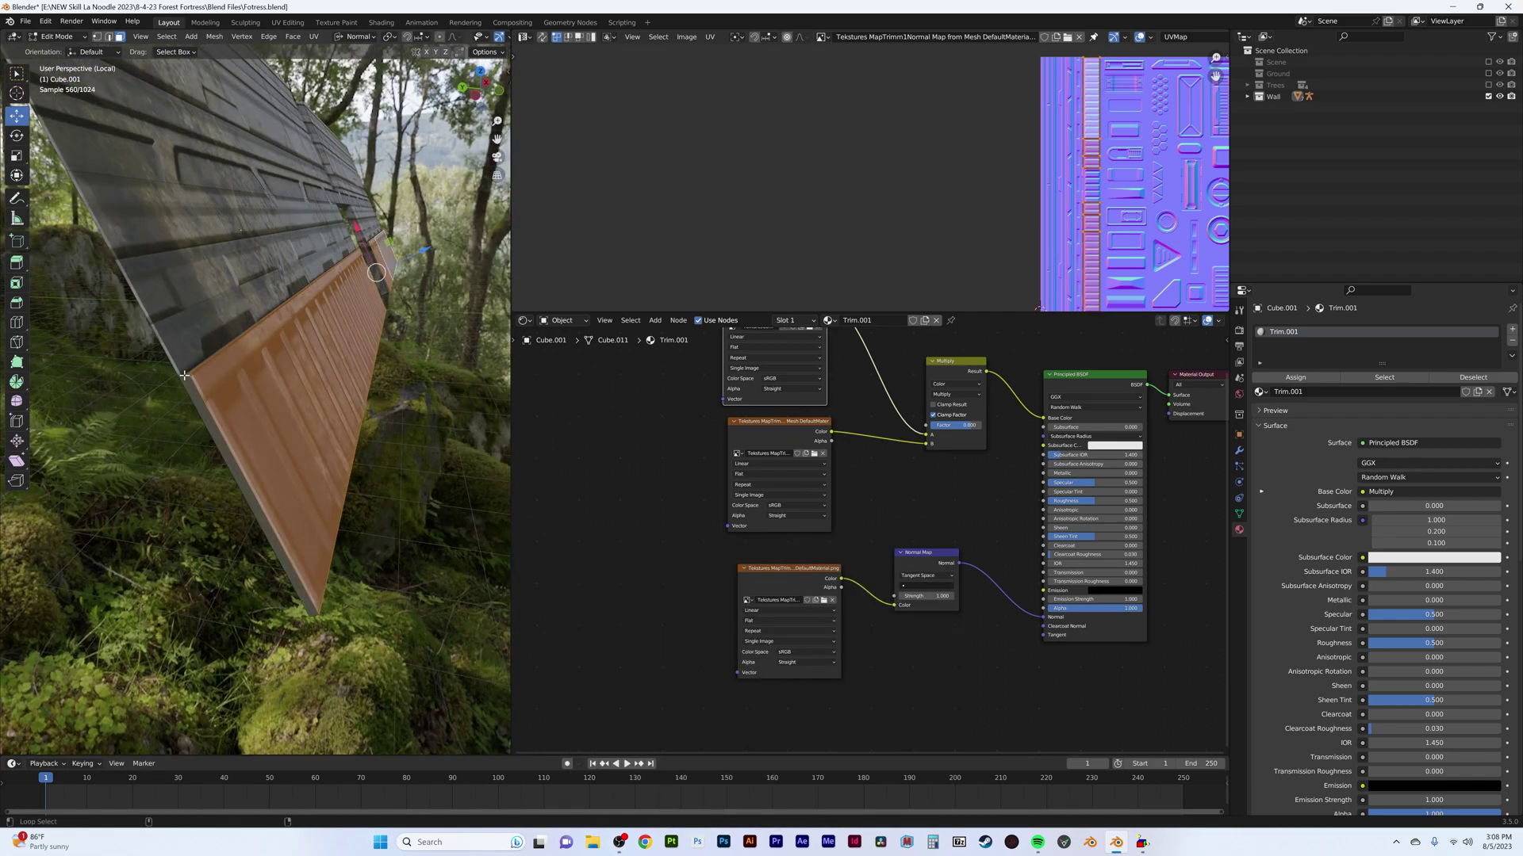
# Step: Dissolve the wall's unneeded edges, then import the Swat Fall.fbx character
pyautogui.press('z')
pyautogui.click(357, 285)
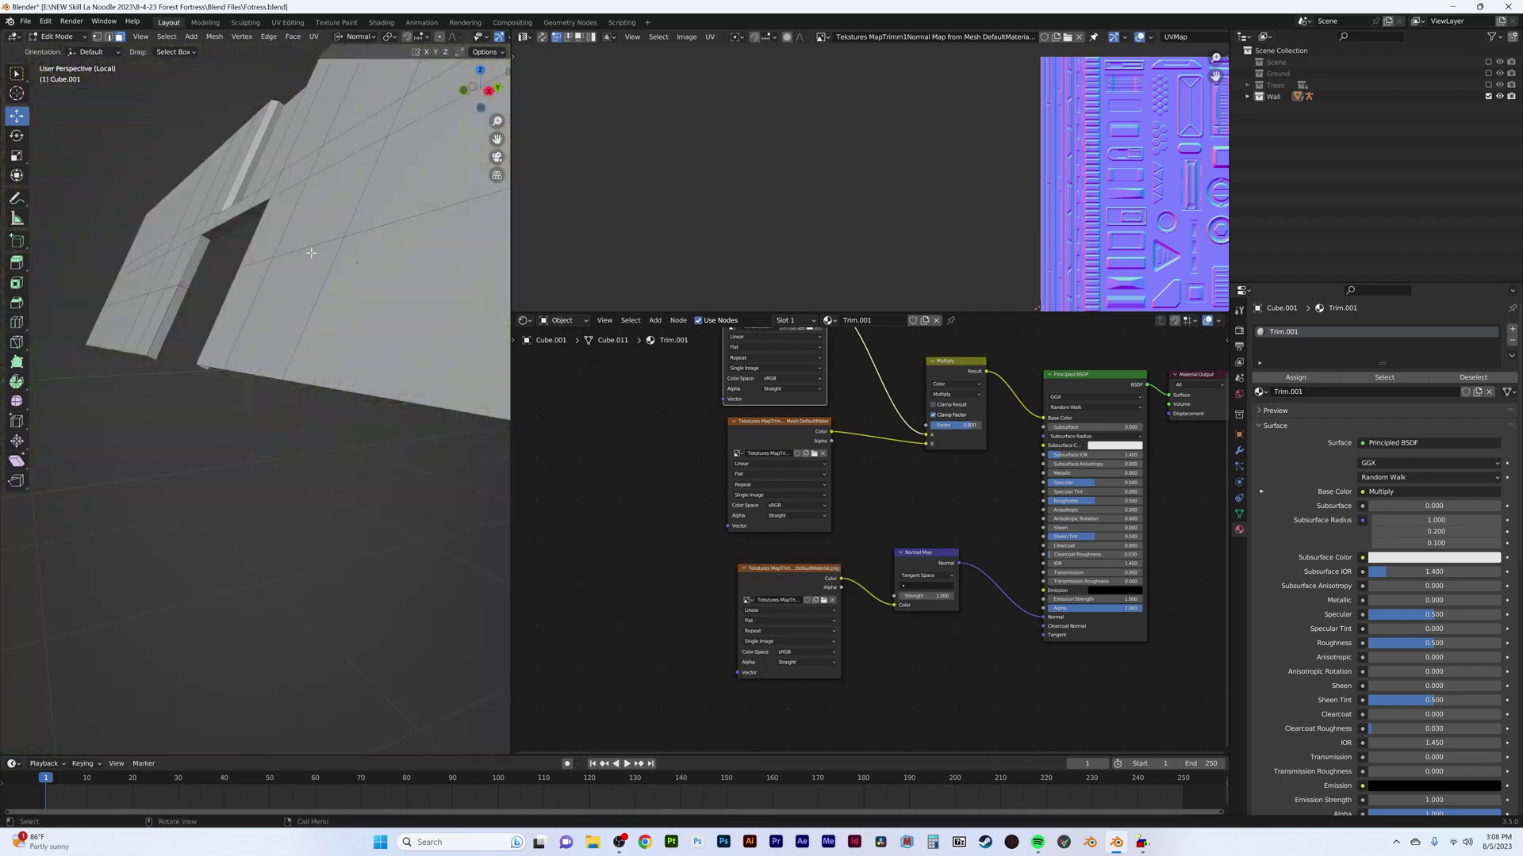
pyautogui.moveTo(357, 286); pyautogui.dragTo(464, 279, button='middle')
pyautogui.click(322, 280)
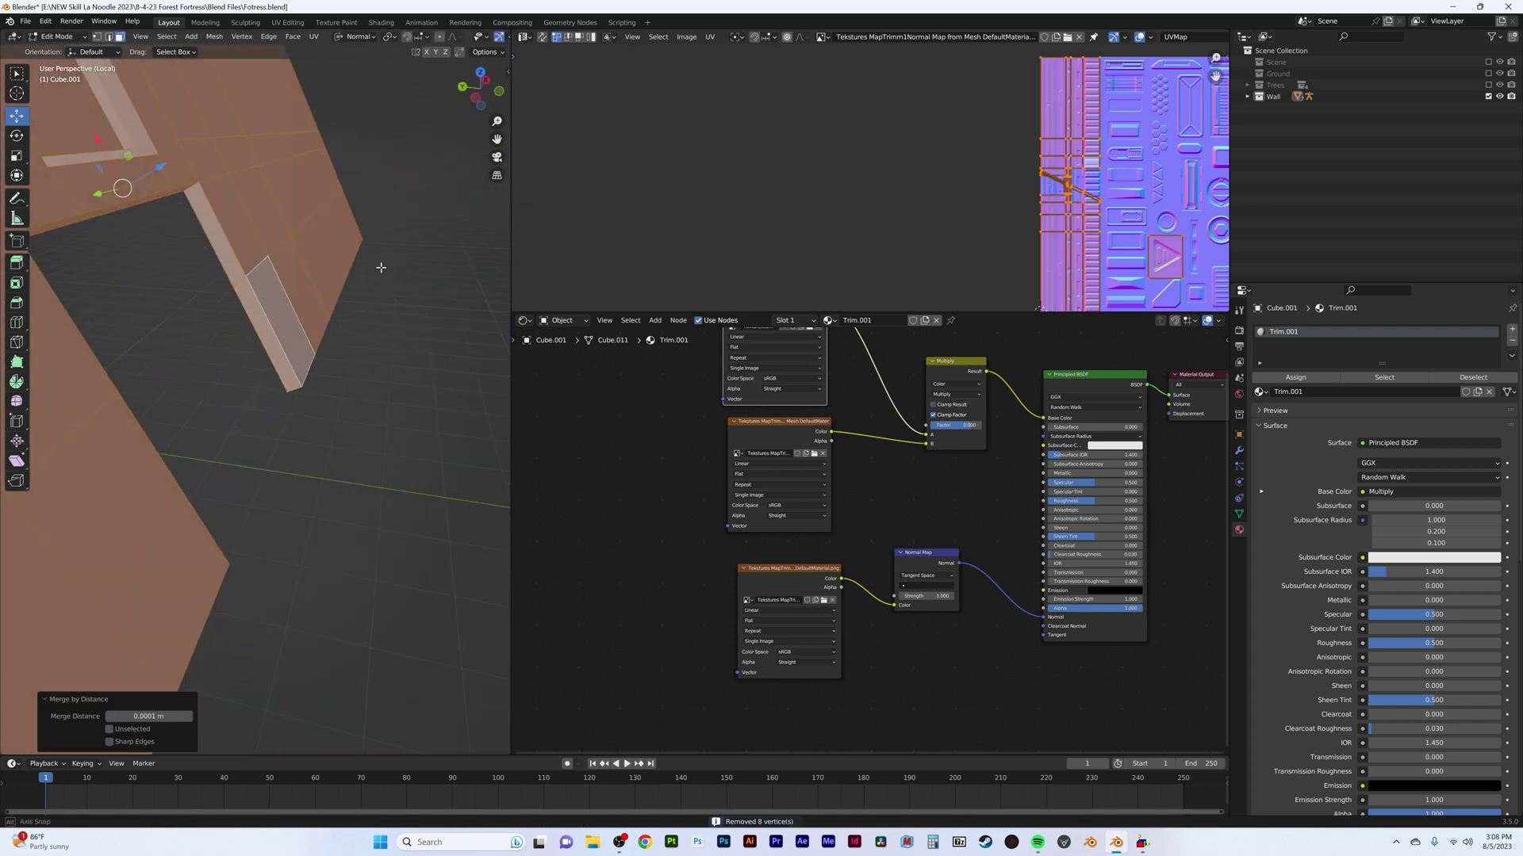
pyautogui.scroll(-5, 381, 265)
pyautogui.moveTo(328, 338); pyautogui.dragTo(512, 277, button='middle')
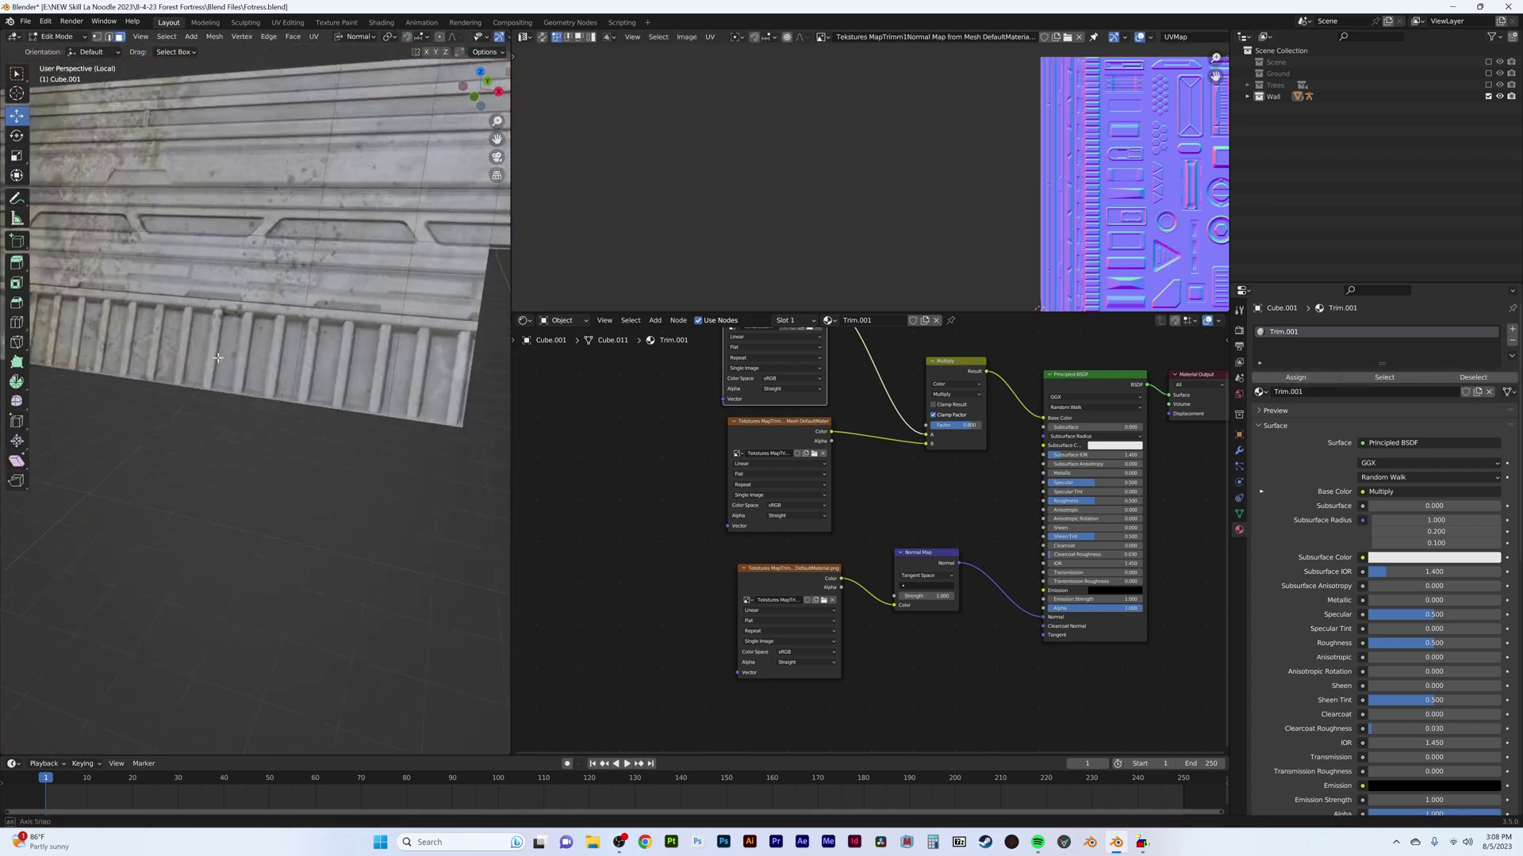
pyautogui.press('Tab')
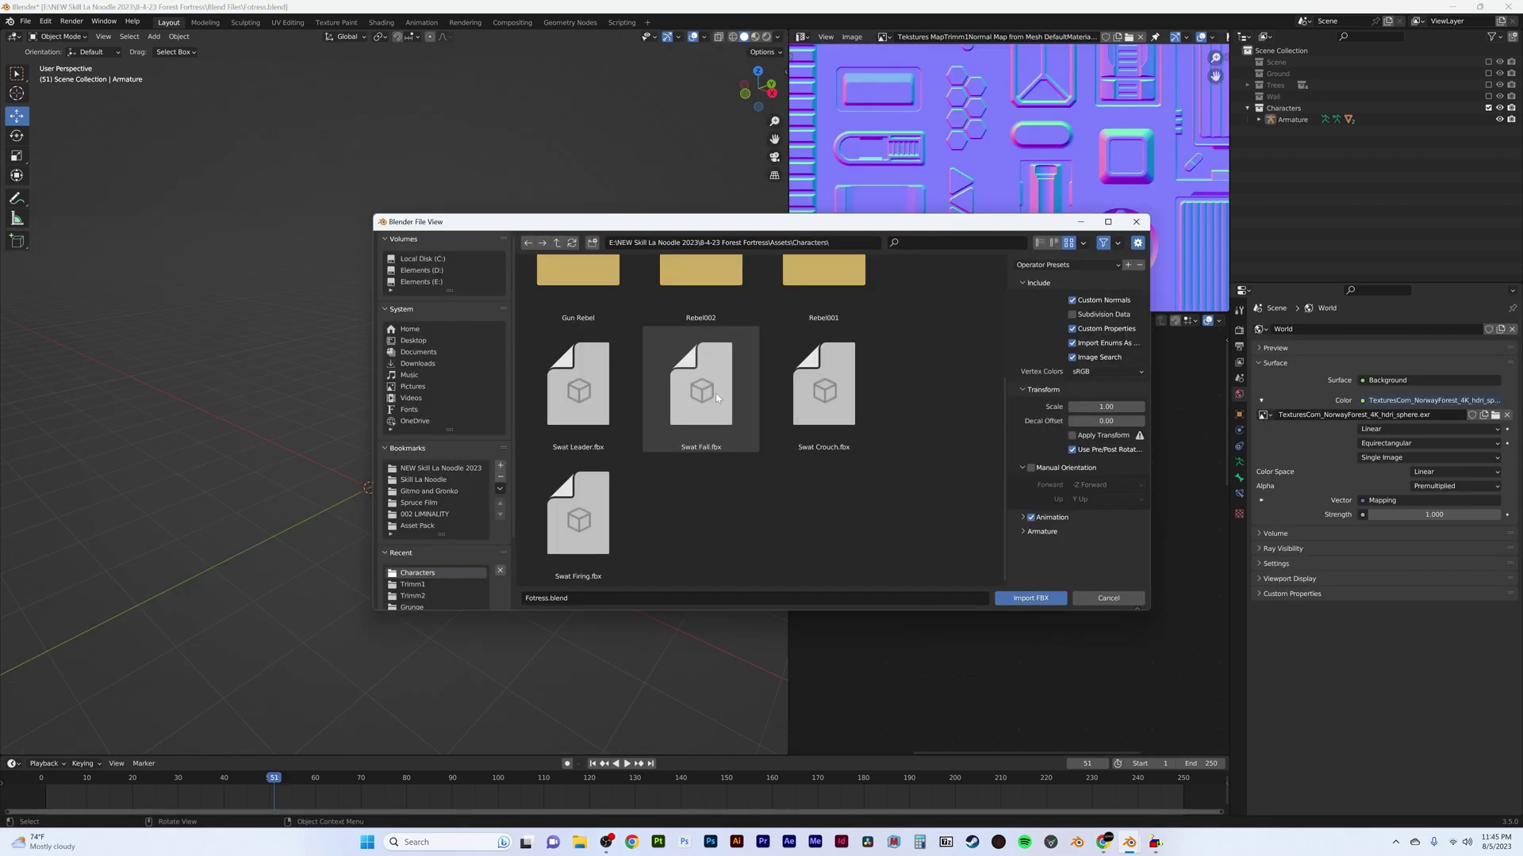
pyautogui.doubleClick(716, 393)
# Step: Remove the fall animation keyframes, file the soldier under Characters and unhide the scene collections
pyautogui.press('space')
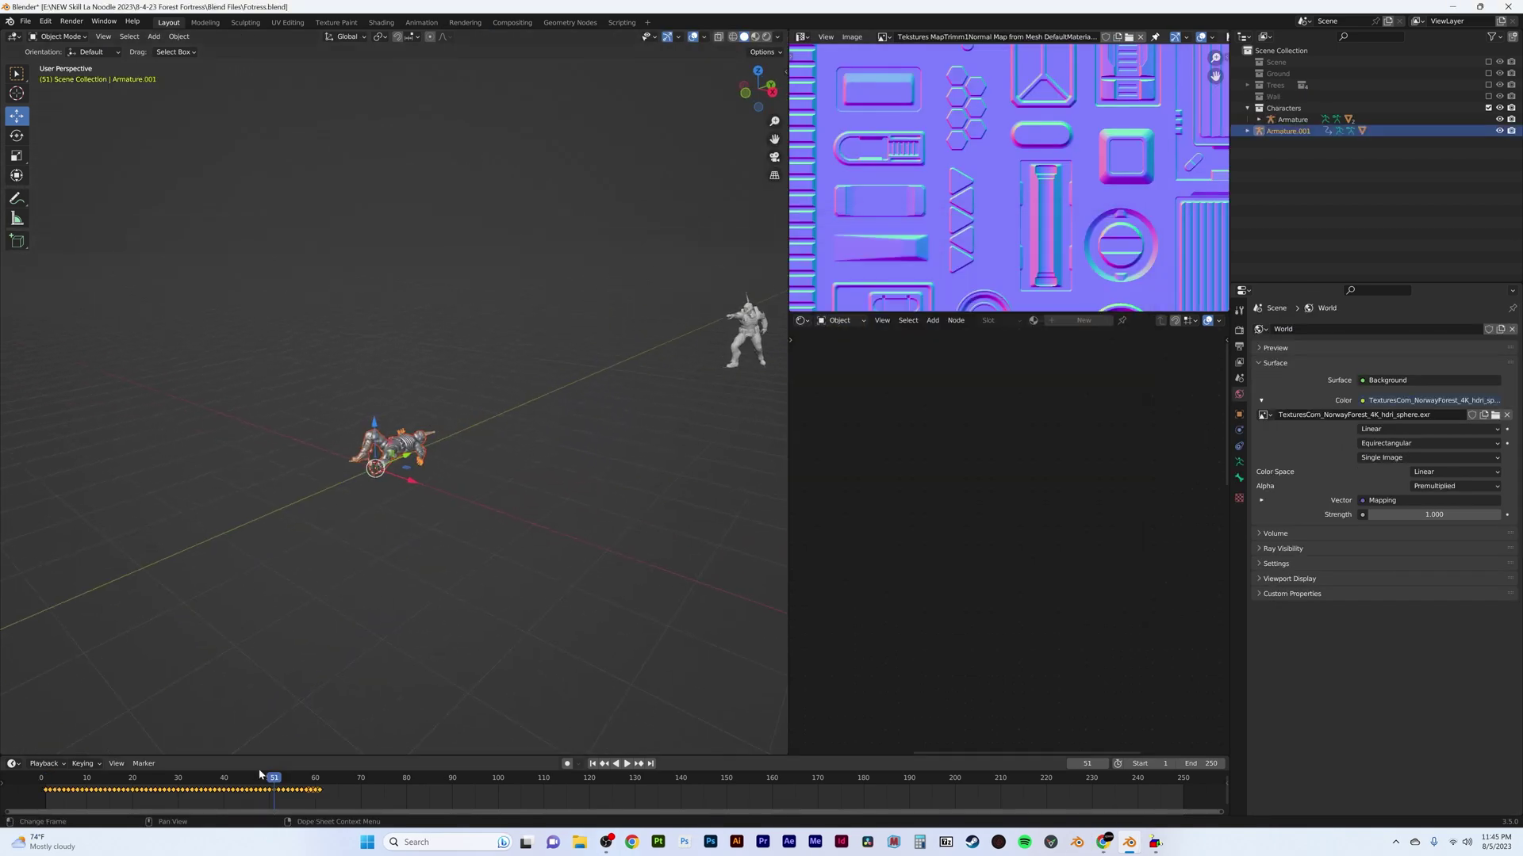
pyautogui.click(154, 777)
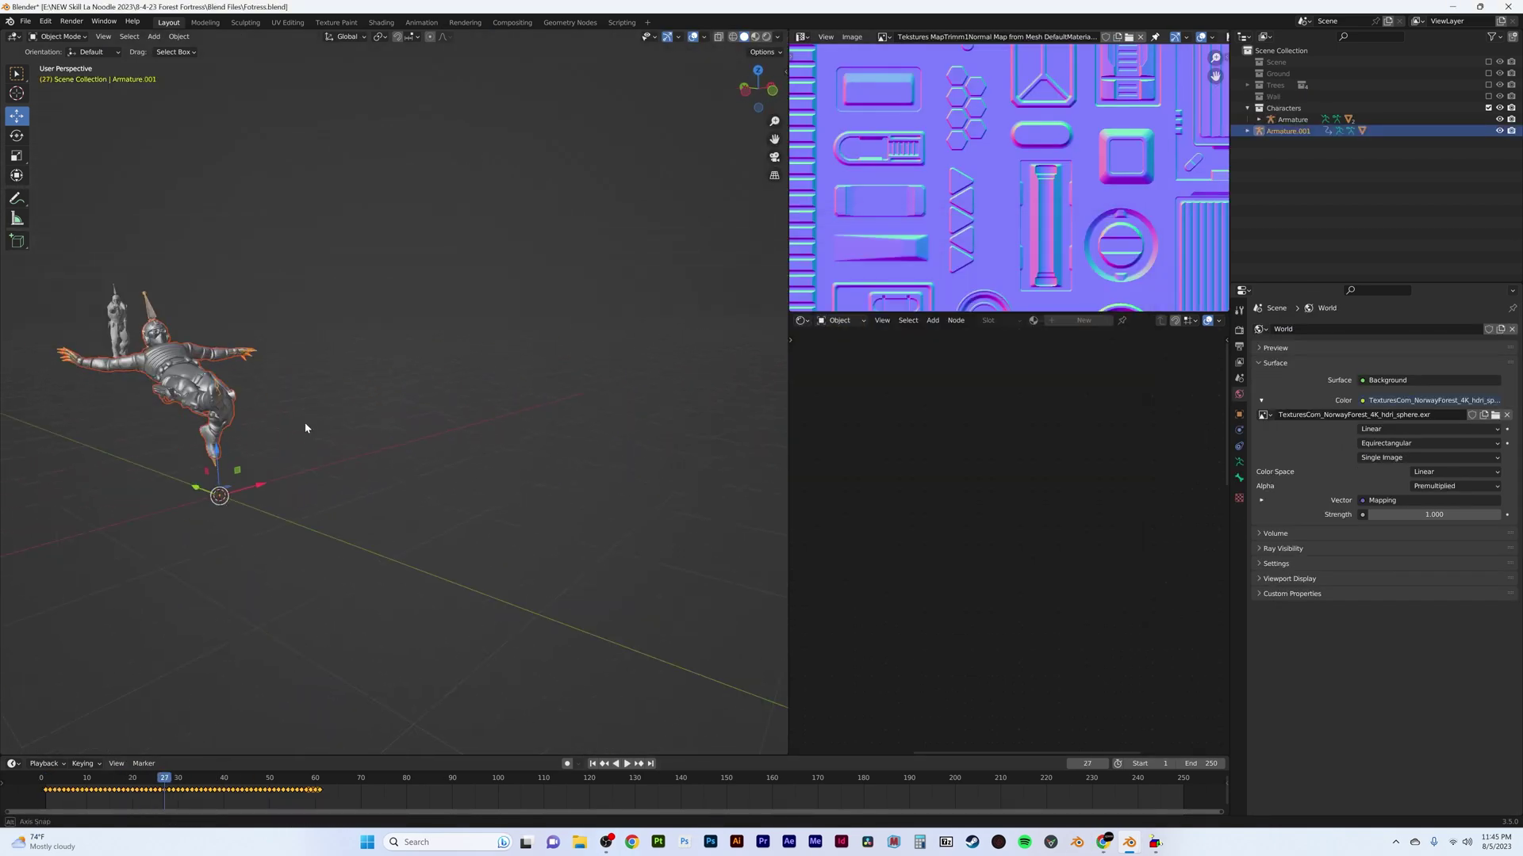
pyautogui.moveTo(306, 428); pyautogui.dragTo(431, 437, button='middle')
pyautogui.click(363, 793)
pyautogui.moveTo(397, 539); pyautogui.dragTo(438, 509, button='middle')
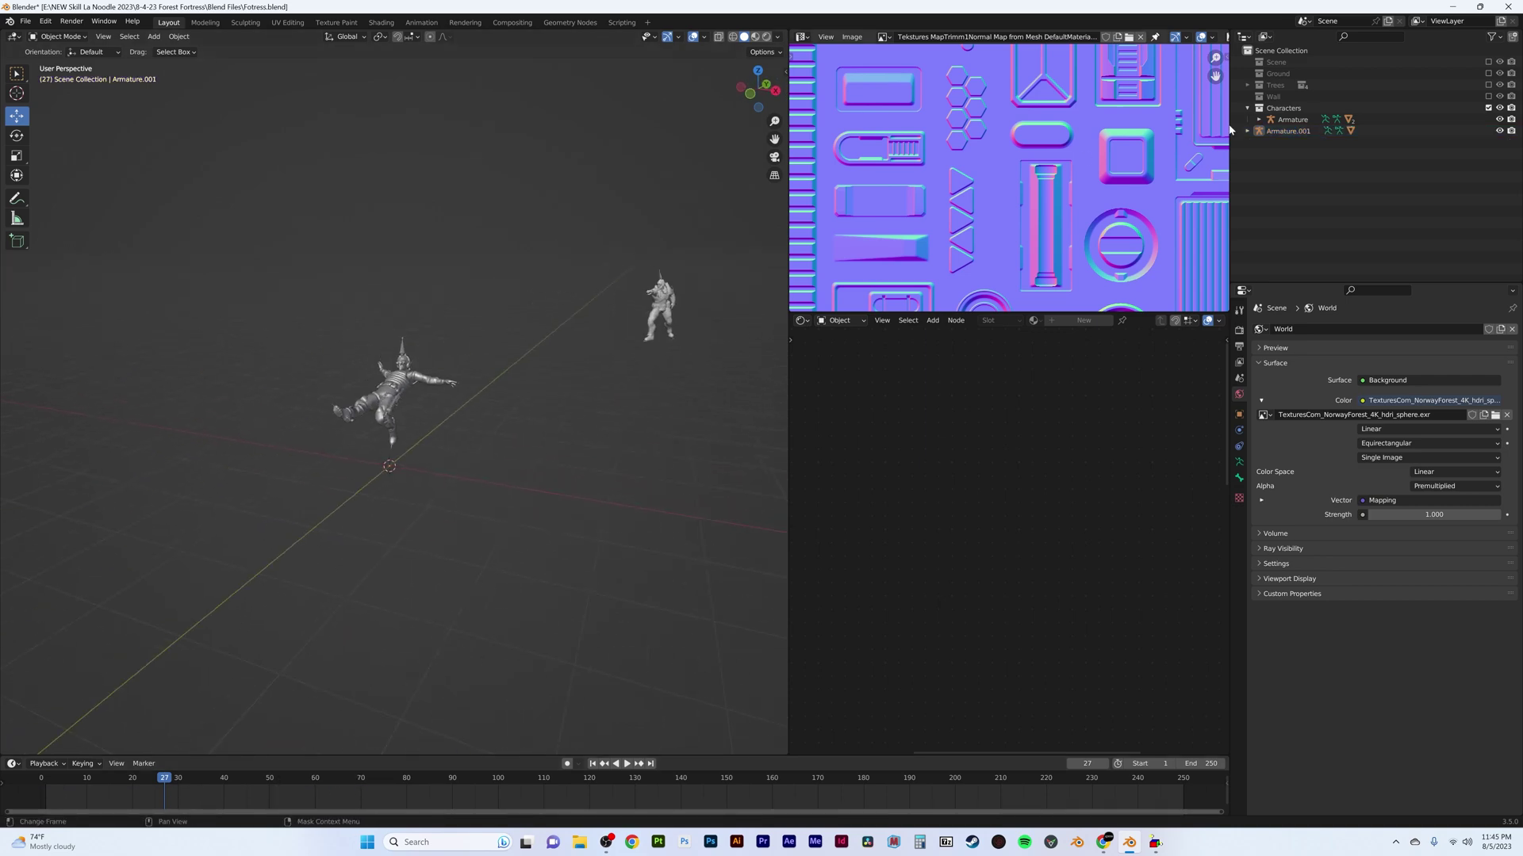
pyautogui.moveTo(1291, 111); pyautogui.dragTo(1291, 111)
pyautogui.moveTo(1274, 142); pyautogui.dragTo(1281, 113)
pyautogui.hotkey('ctrl', 'z')
pyautogui.hotkey('ctrl', 'z')
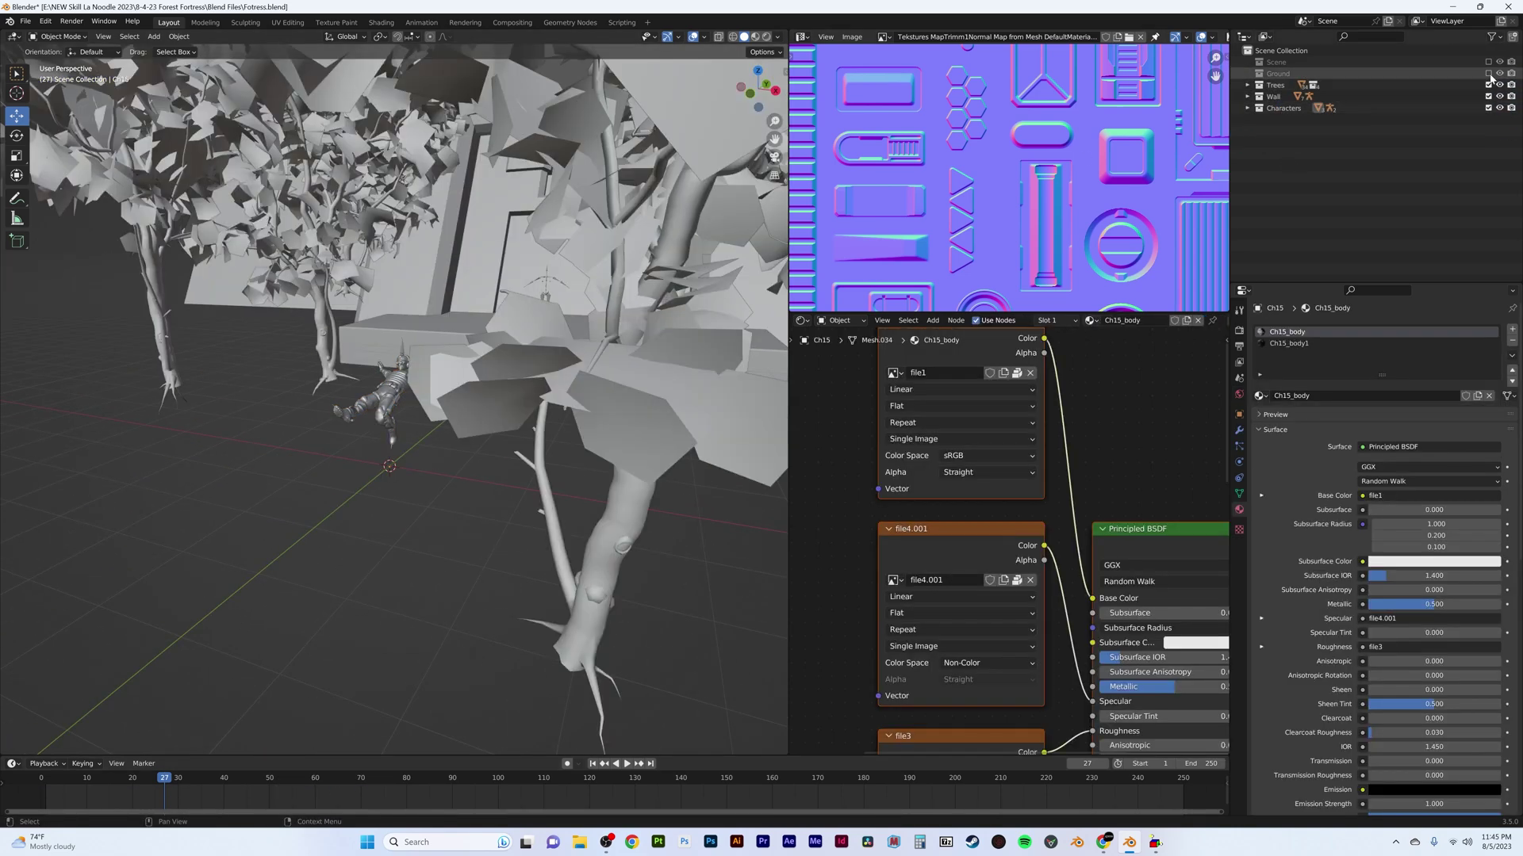
pyautogui.hotkey('ctrl', 'z')
pyautogui.hotkey('ctrl', 'z')
# Step: Rotate and move the soldier in front of the fortress gate, checking the rendered camera view
pyautogui.moveTo(382, 358); pyautogui.dragTo(438, 319, button='middle')
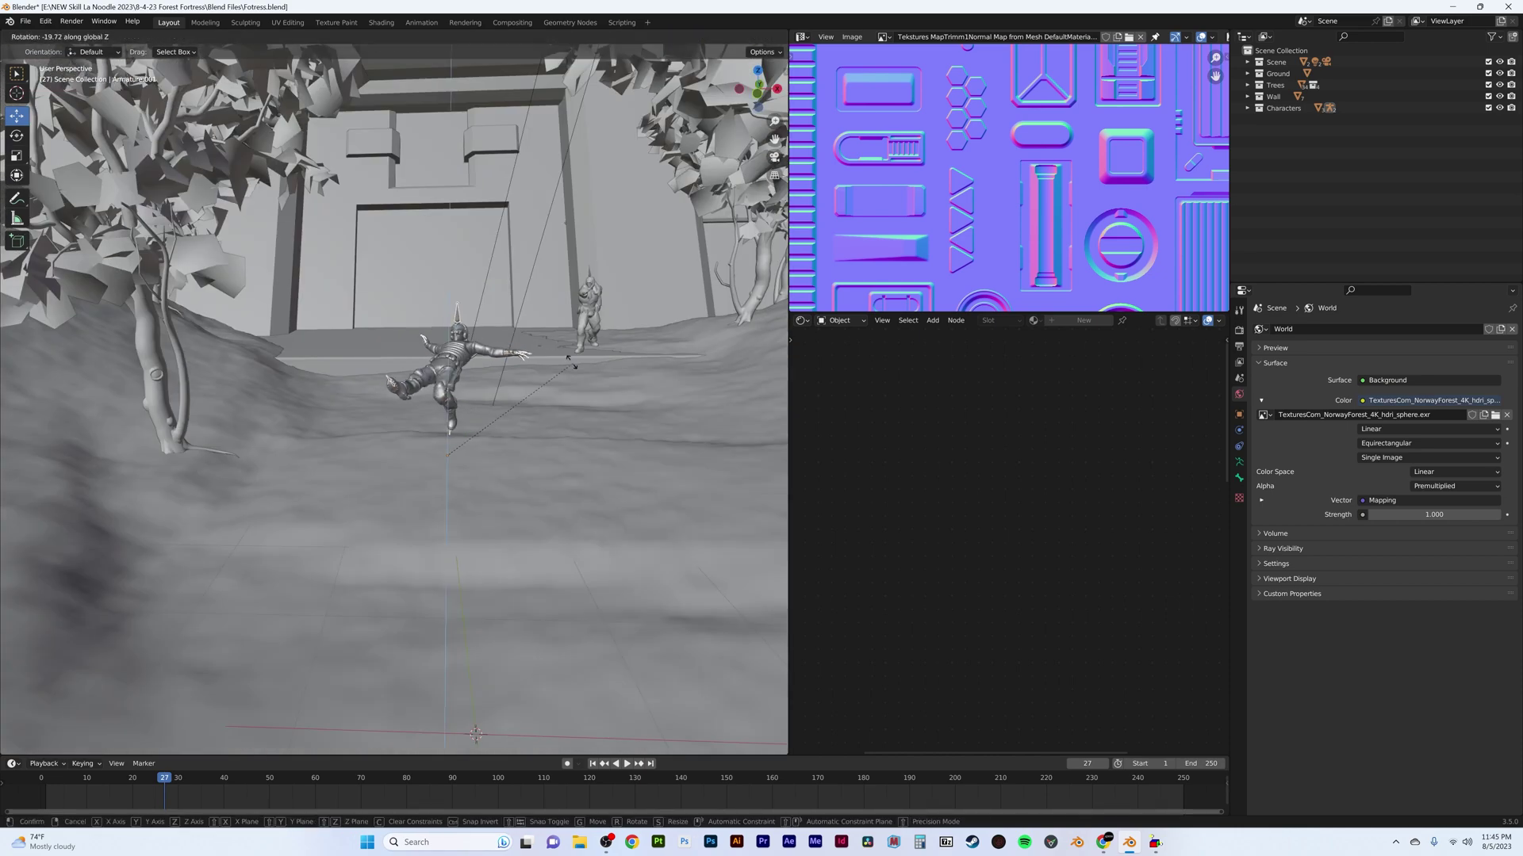
pyautogui.click(567, 366)
pyautogui.moveTo(567, 366)
pyautogui.mouseDown(button='middle')
pyautogui.moveTo(524, 426)
pyautogui.moveTo(482, 249)
pyautogui.mouseUp(button='middle')
pyautogui.click(494, 394)
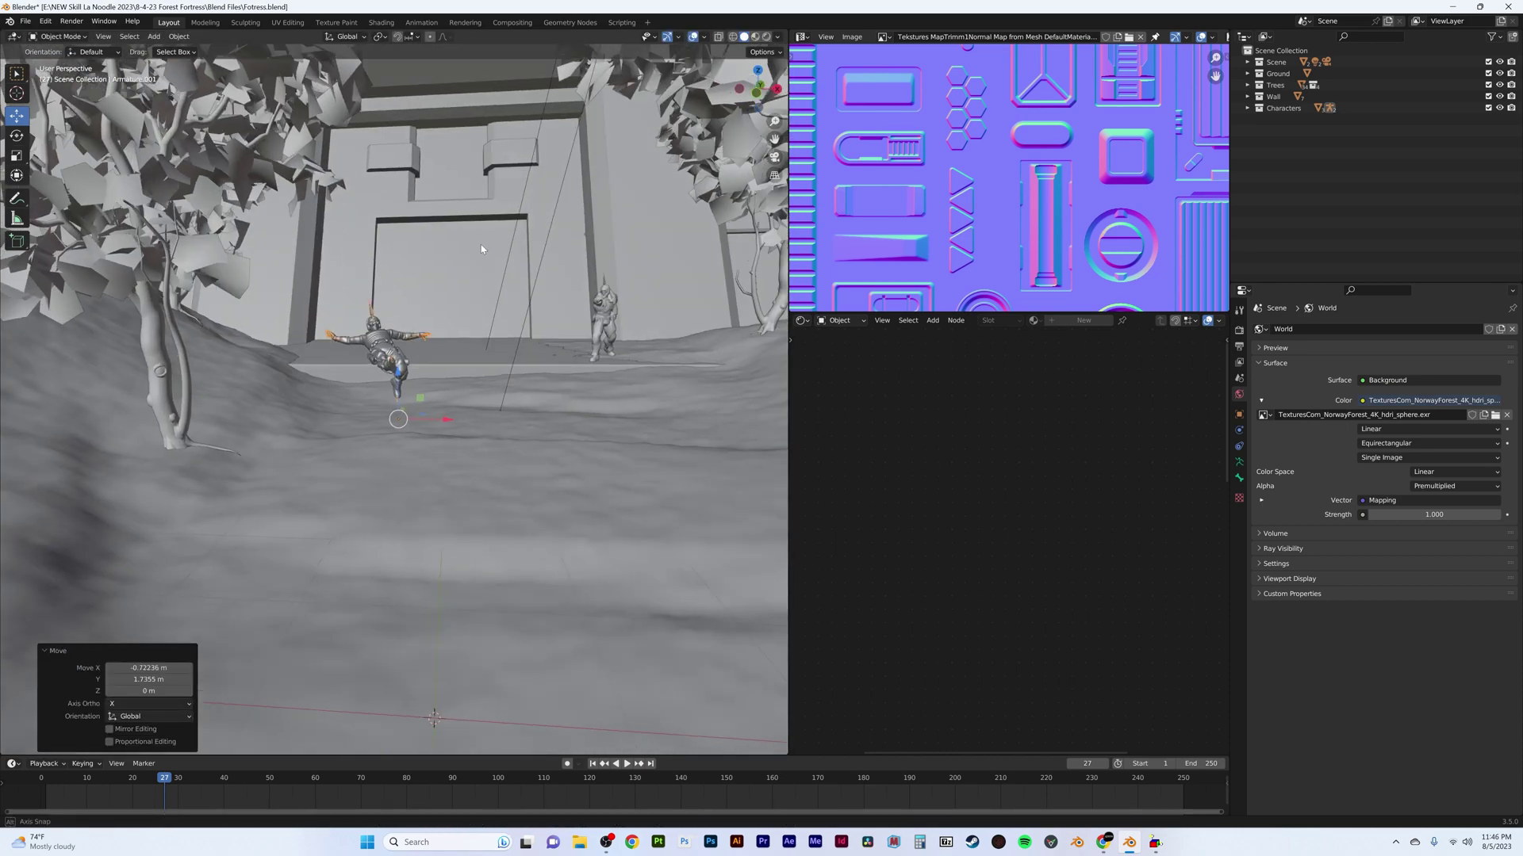
pyautogui.press('Return')
pyautogui.press('KP_0')
pyautogui.press('z')
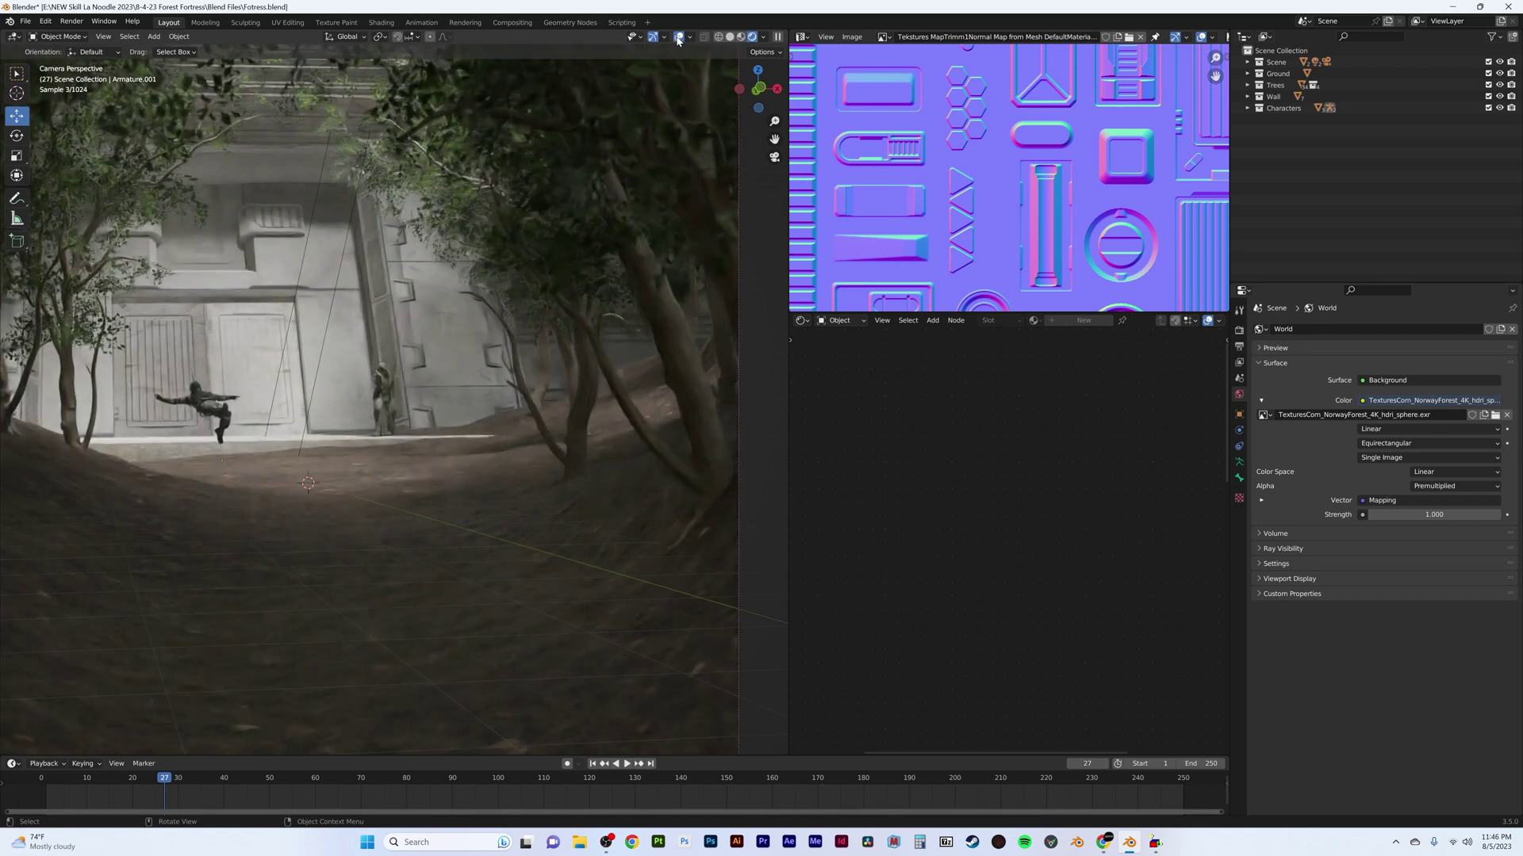
pyautogui.scroll(-1, 635, 147)
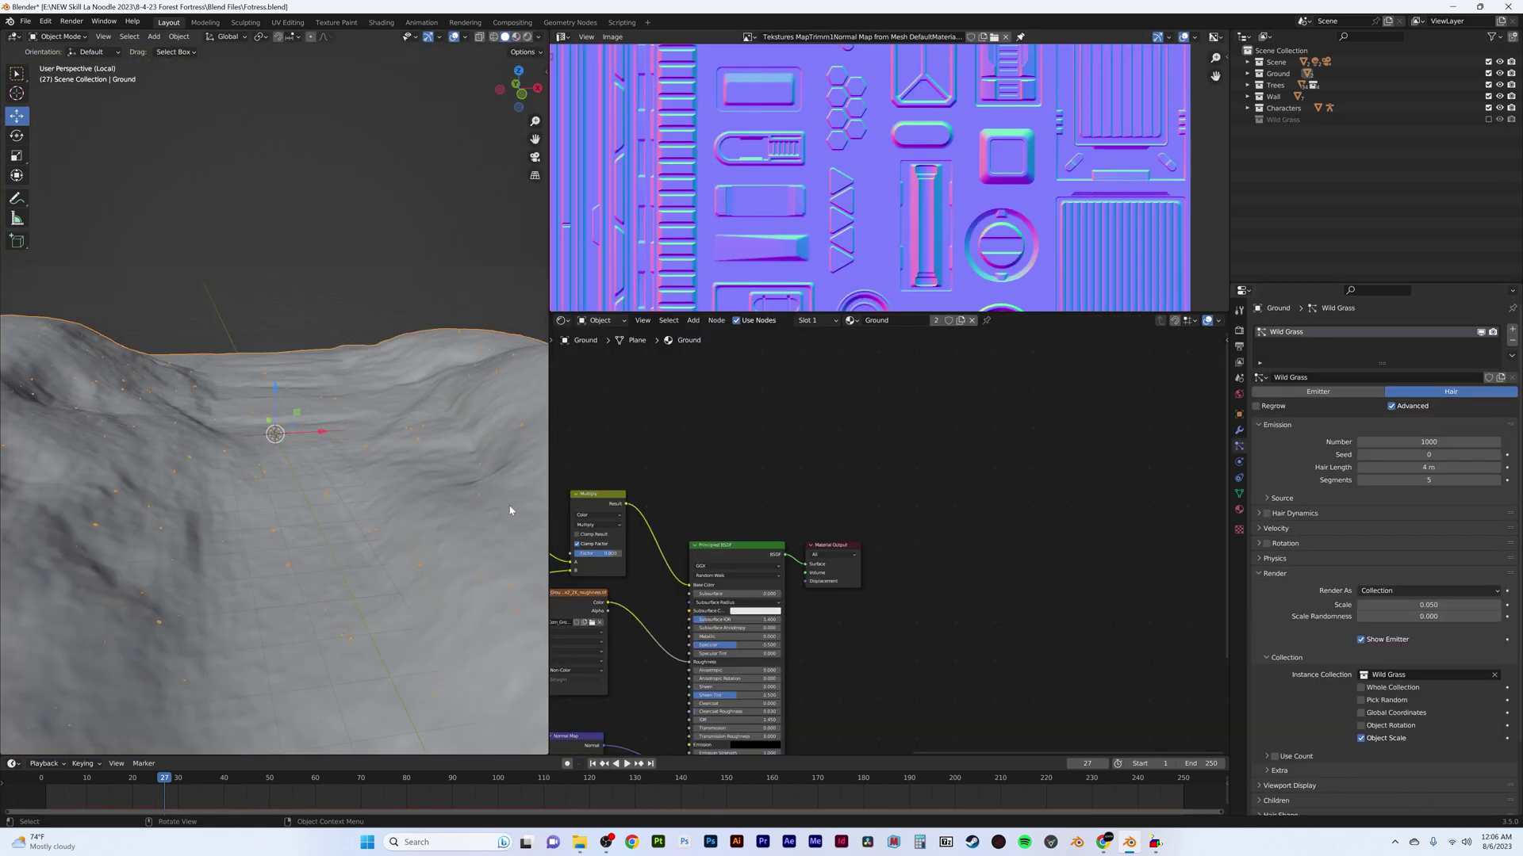
pyautogui.moveTo(509, 511); pyautogui.dragTo(524, 484, button='middle')
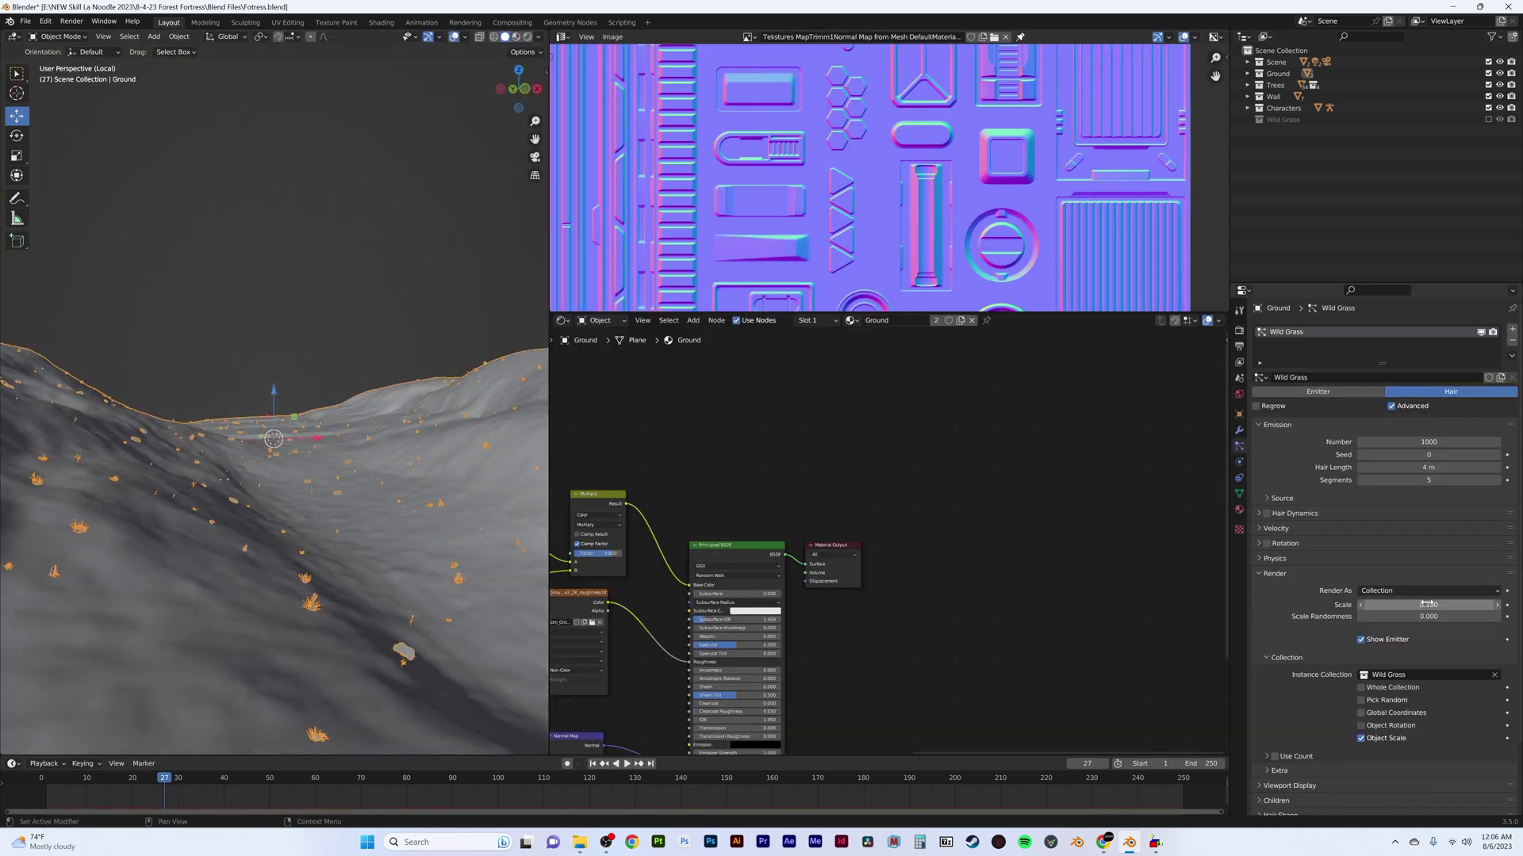
# Step: Check the camera view, then isolate the ground plane in Local View
pyautogui.press('KP_Divide')
pyautogui.write('0.300')
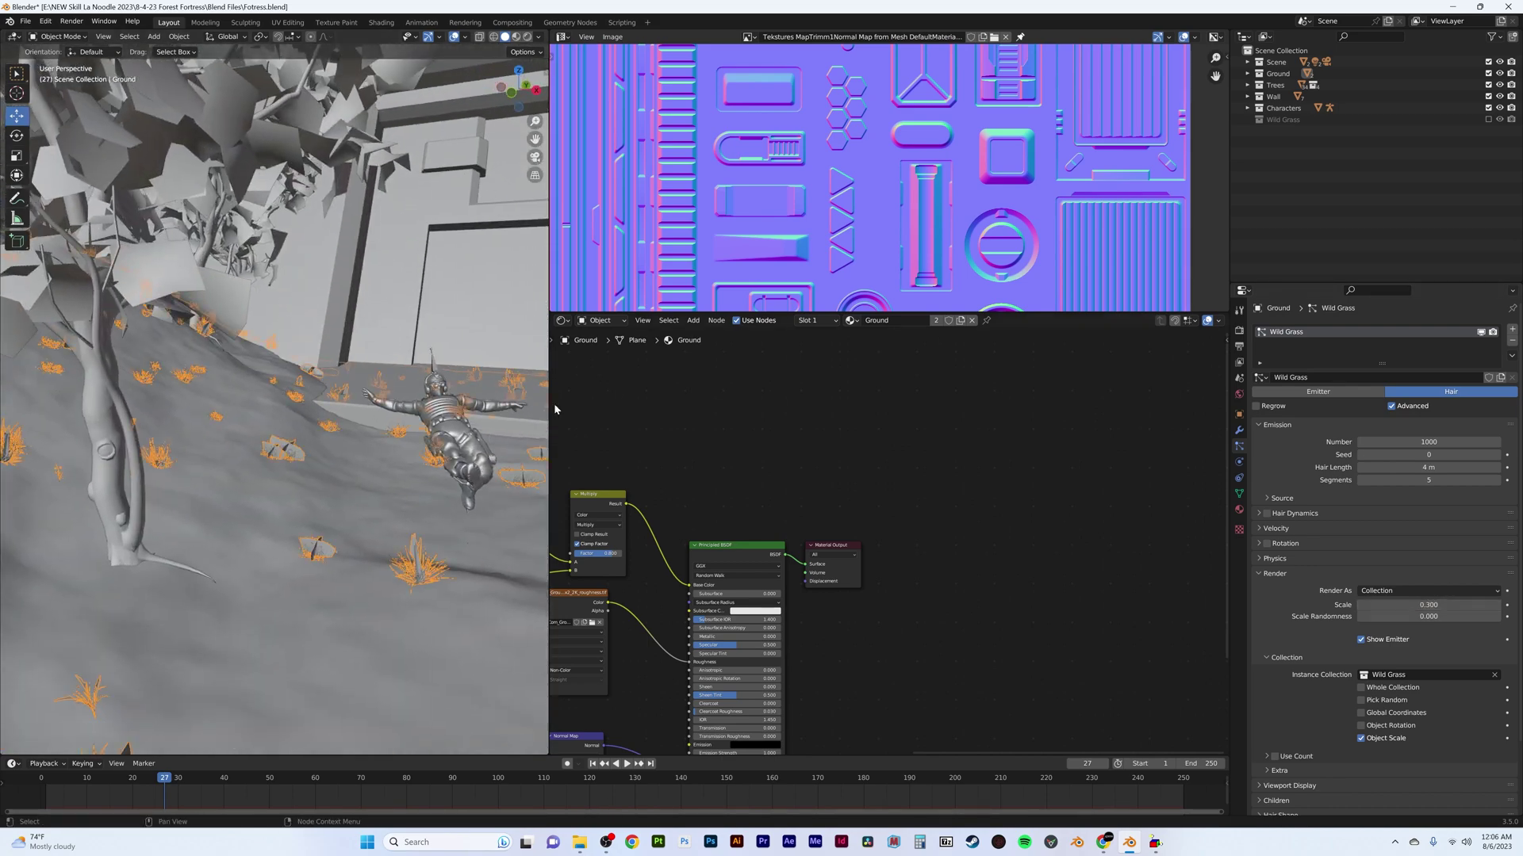
pyautogui.press('KP_0')
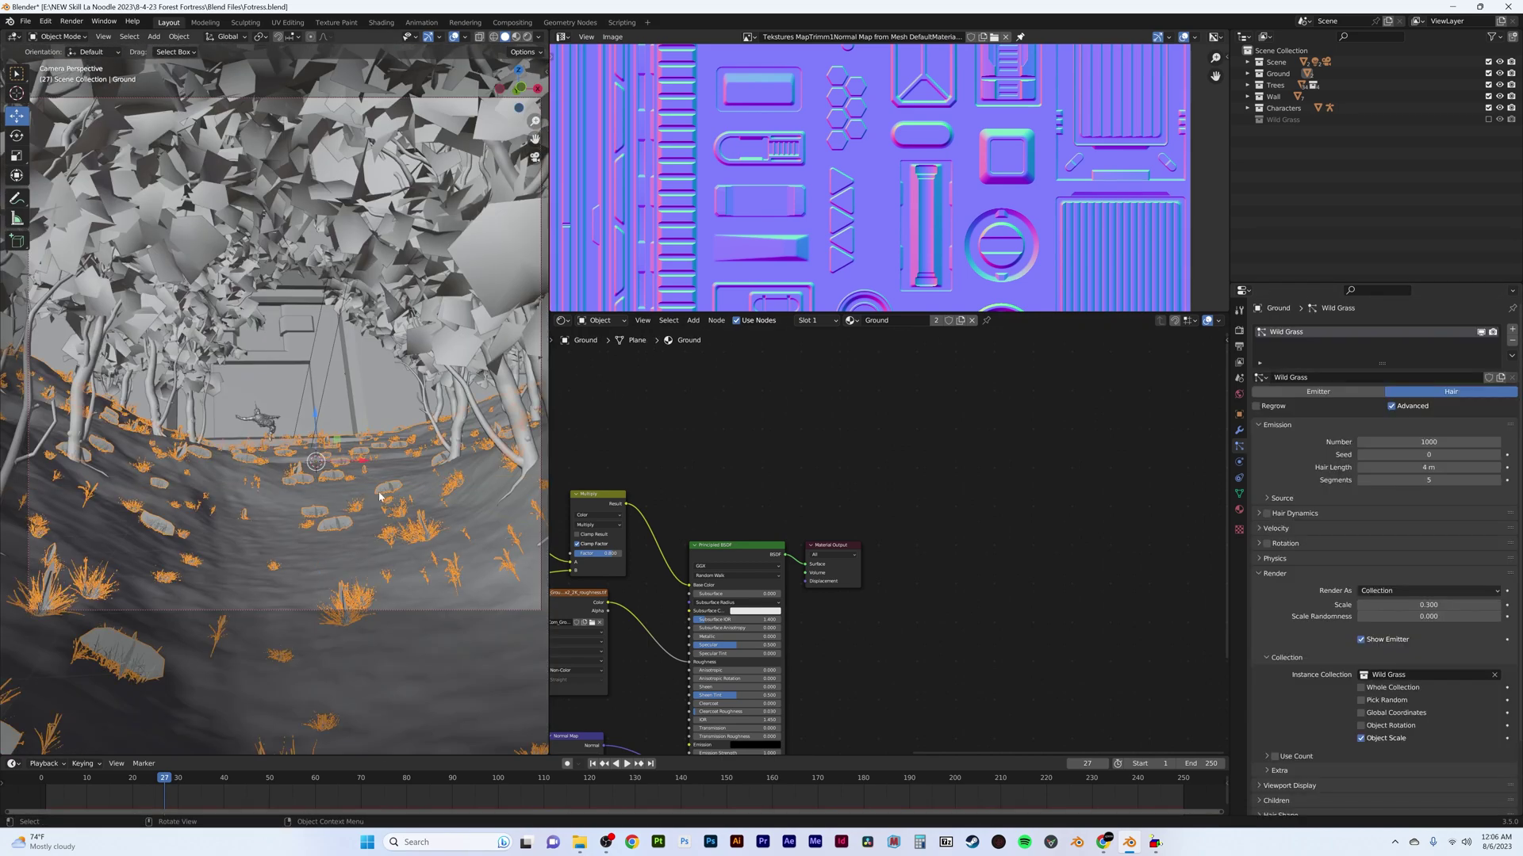
pyautogui.press('KP_Divide')
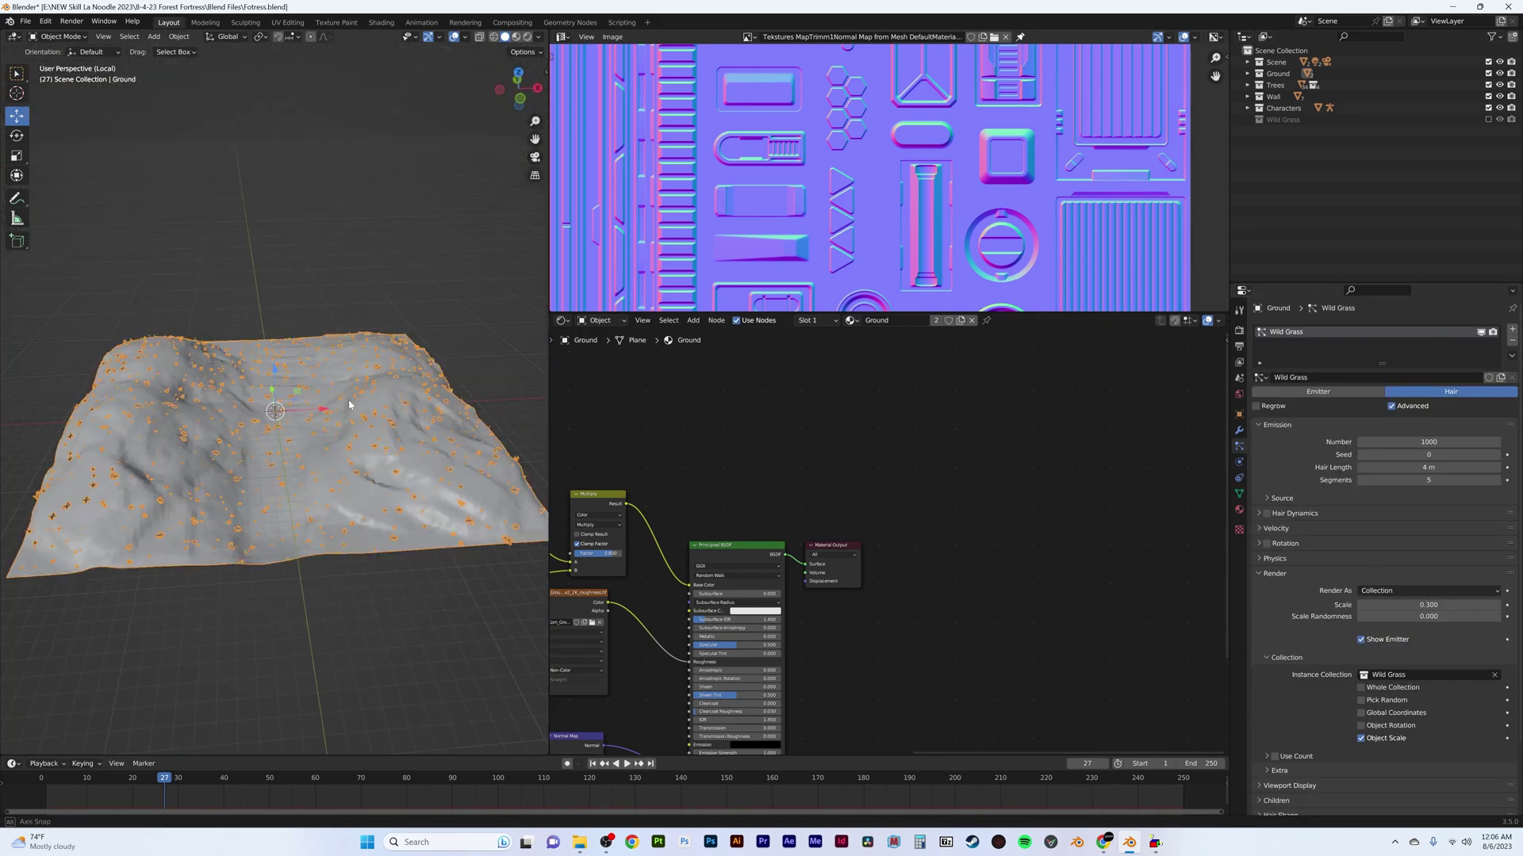
pyautogui.scroll(-3, 1388, 555)
pyautogui.click(1239, 493)
# Step: Add a vertex group, set it as the grass Density group and enter Weight Paint
pyautogui.click(1507, 365)
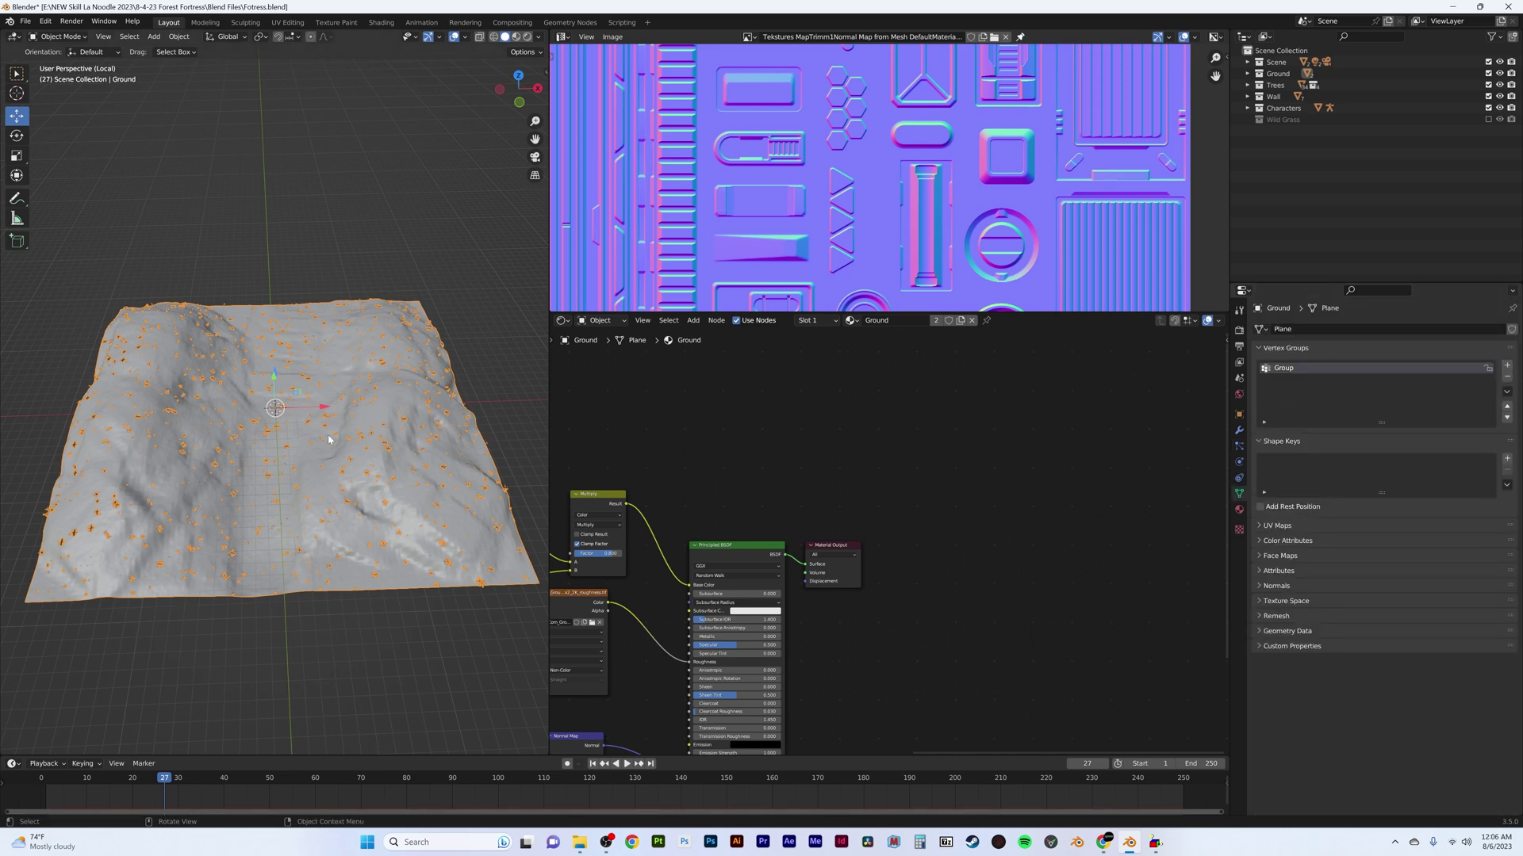
pyautogui.click(1239, 446)
pyautogui.click(1419, 685)
pyautogui.click(1396, 702)
pyautogui.click(59, 36)
pyautogui.click(62, 100)
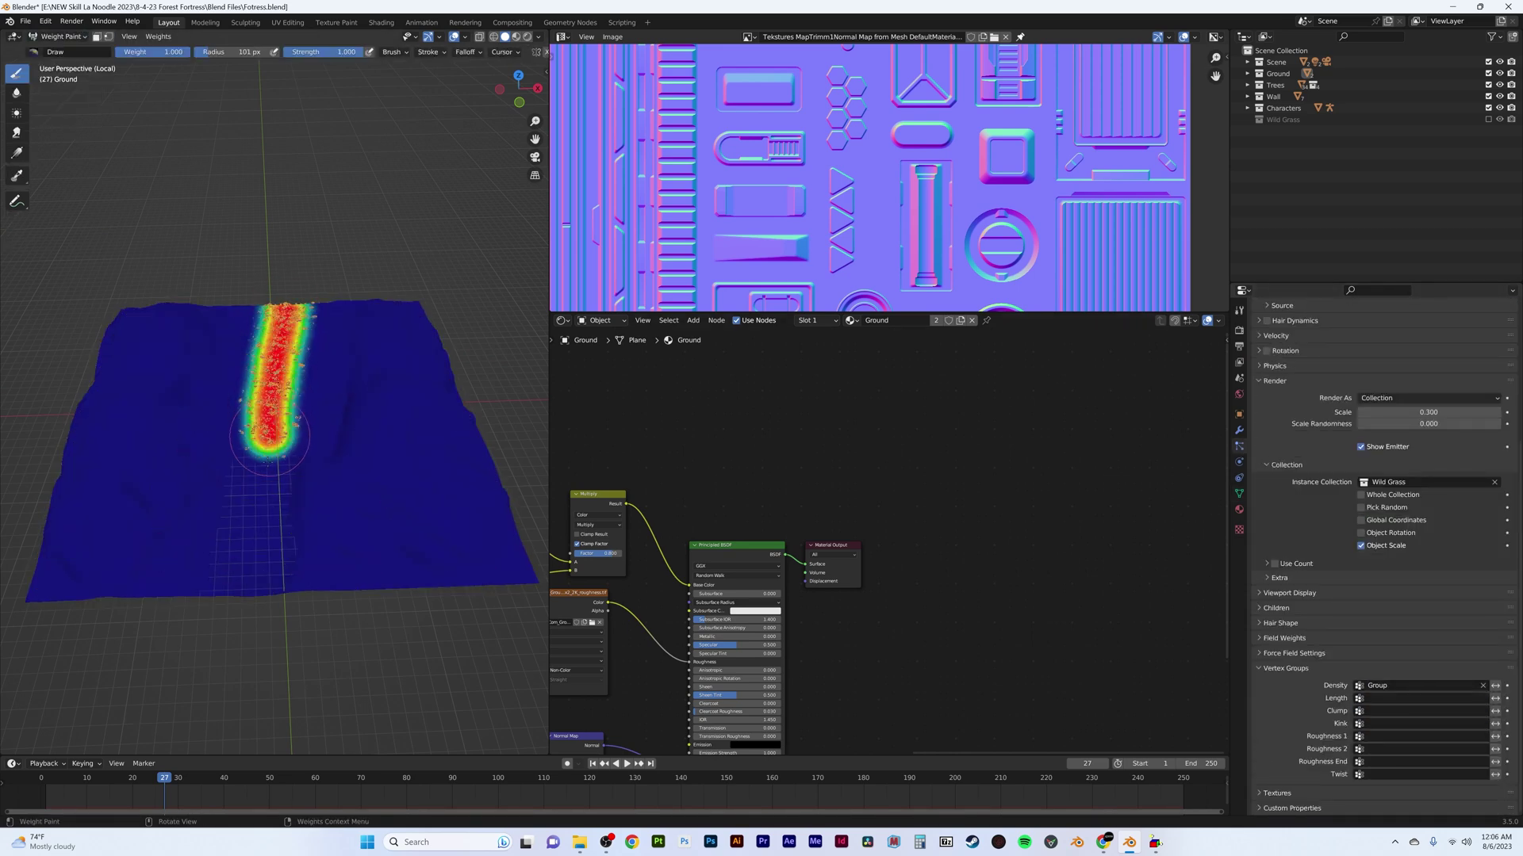
# Step: Paint a full-weight path across the ground and invert the density so grass avoids it
pyautogui.moveTo(269, 436); pyautogui.dragTo(262, 591)
pyautogui.moveTo(262, 591); pyautogui.dragTo(306, 236, button='middle')
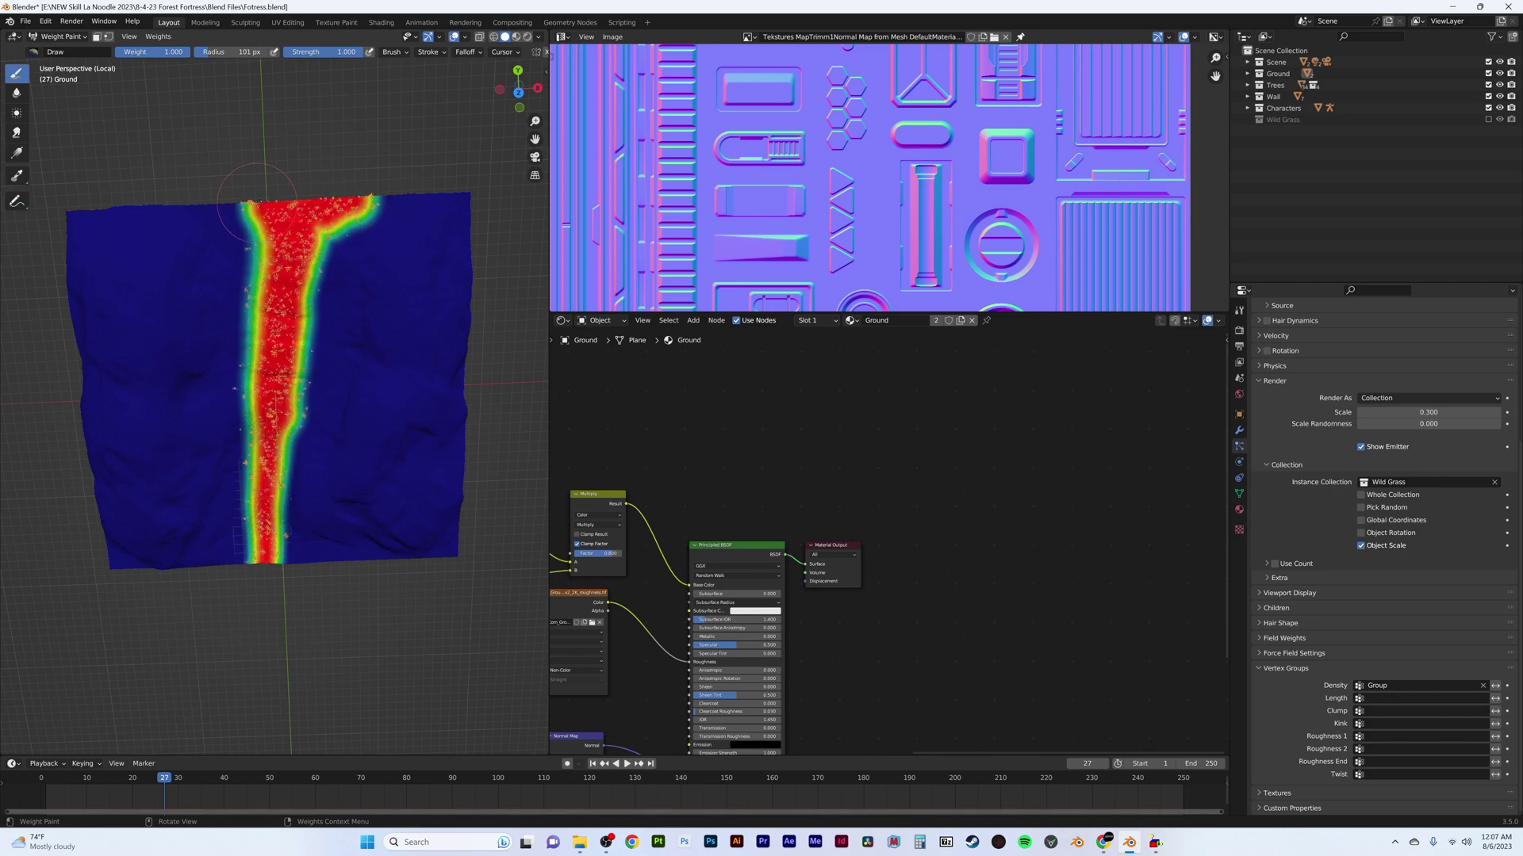
pyautogui.click(1495, 685)
pyautogui.moveTo(317, 396)
pyautogui.mouseDown(button='middle')
pyautogui.moveTo(262, 301)
pyautogui.moveTo(255, 497)
pyautogui.moveTo(281, 519)
pyautogui.mouseUp(button='middle')
# Step: Restore the full scene, adjust the grass Number and preview the bare trail rendered through the camera
pyautogui.press('KP_Divide')
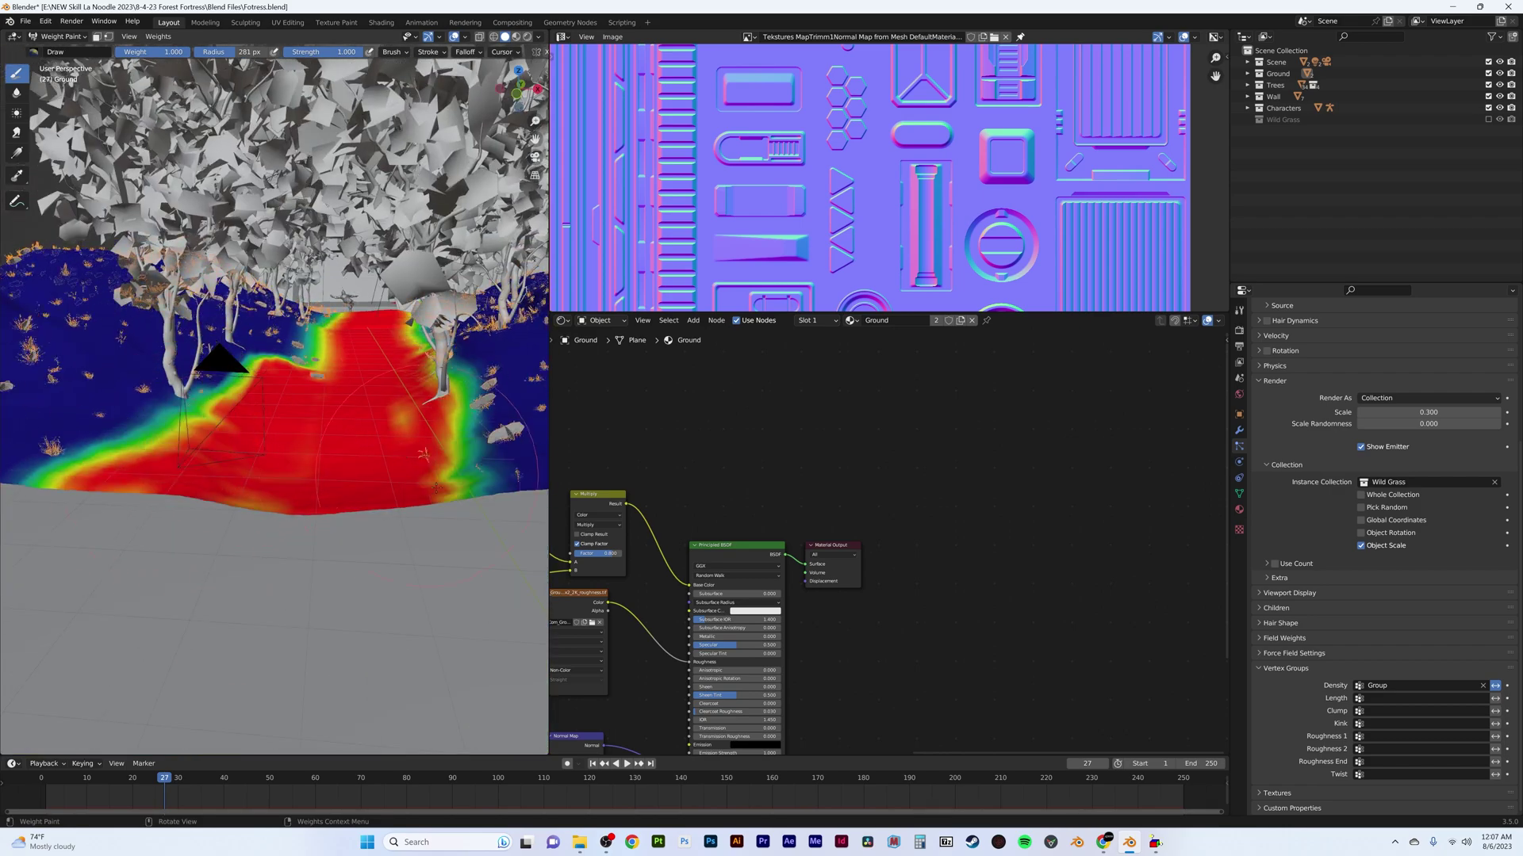
pyautogui.scroll(4, 281, 520)
pyautogui.moveTo(427, 463)
pyautogui.mouseDown(button='middle')
pyautogui.moveTo(403, 296)
pyautogui.moveTo(337, 374)
pyautogui.mouseUp(button='middle')
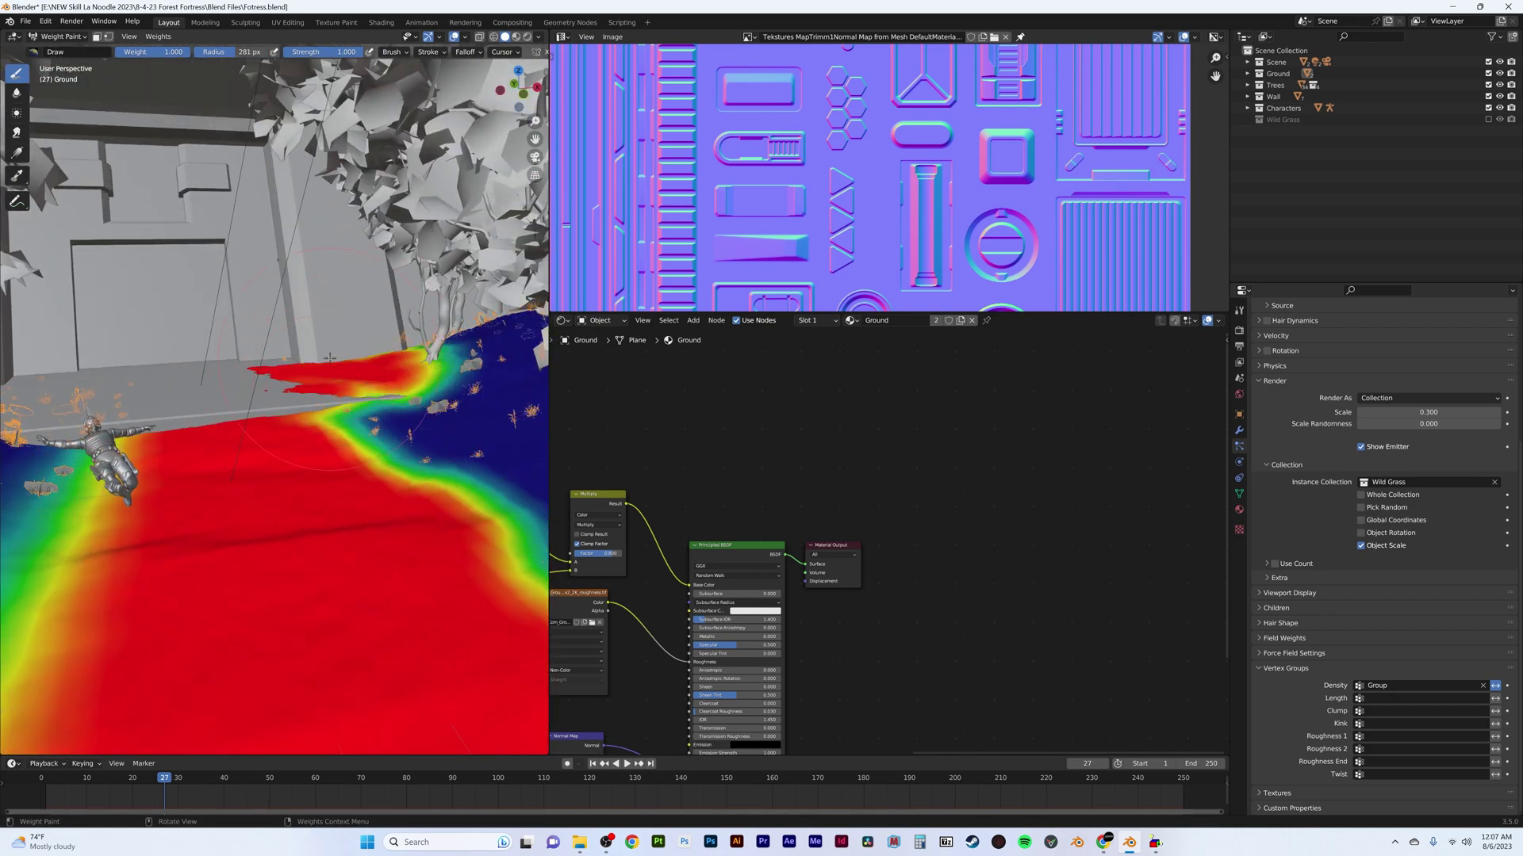
pyautogui.press('KP_0')
pyautogui.scroll(6, 1427, 475)
pyautogui.click(1427, 442)
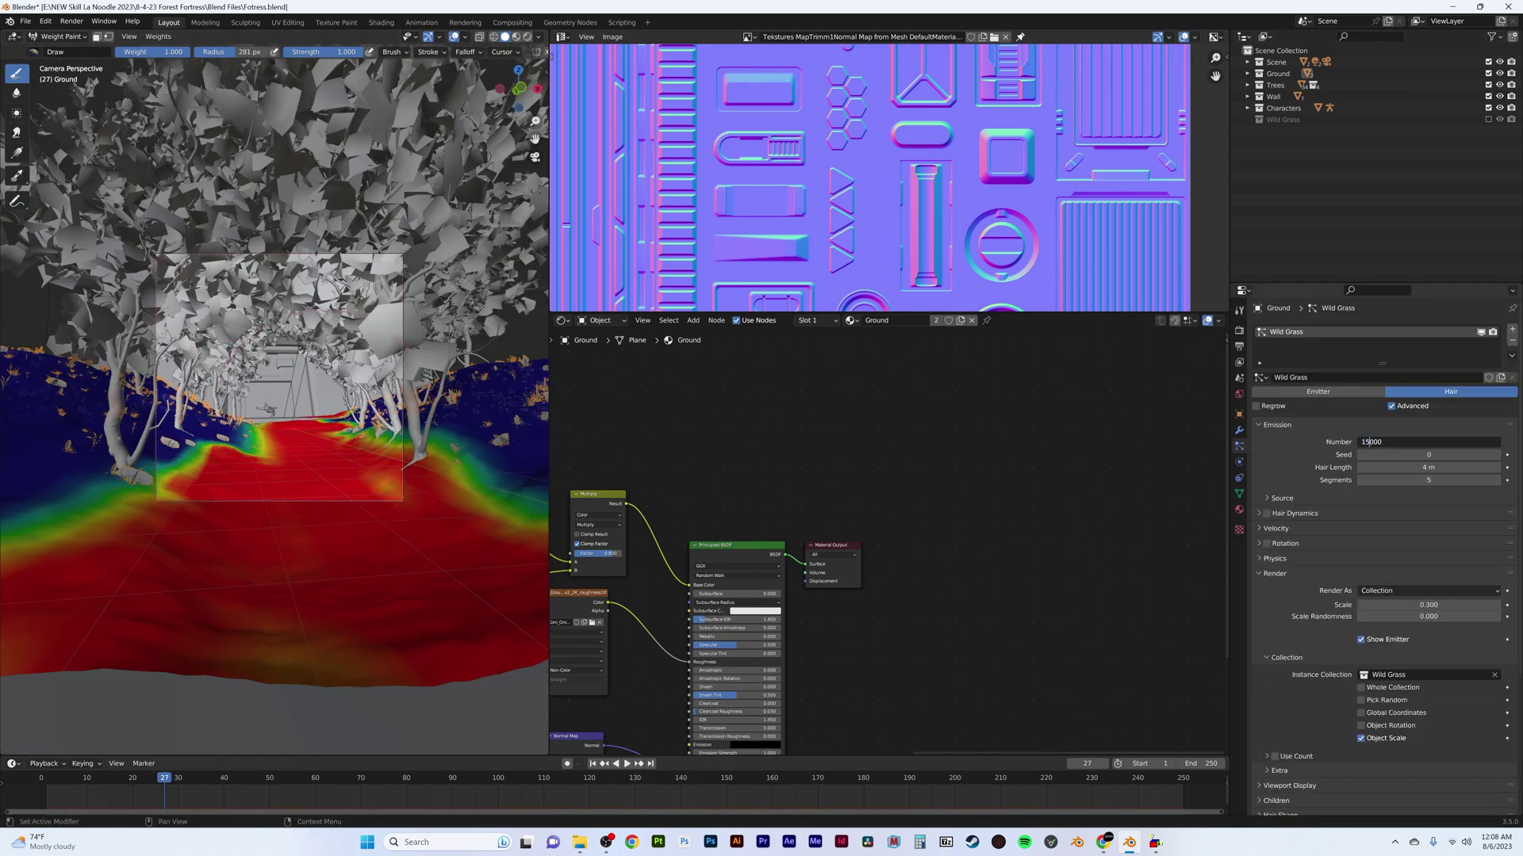
pyautogui.click(60, 49)
pyautogui.press('z')
pyautogui.click(344, 417)
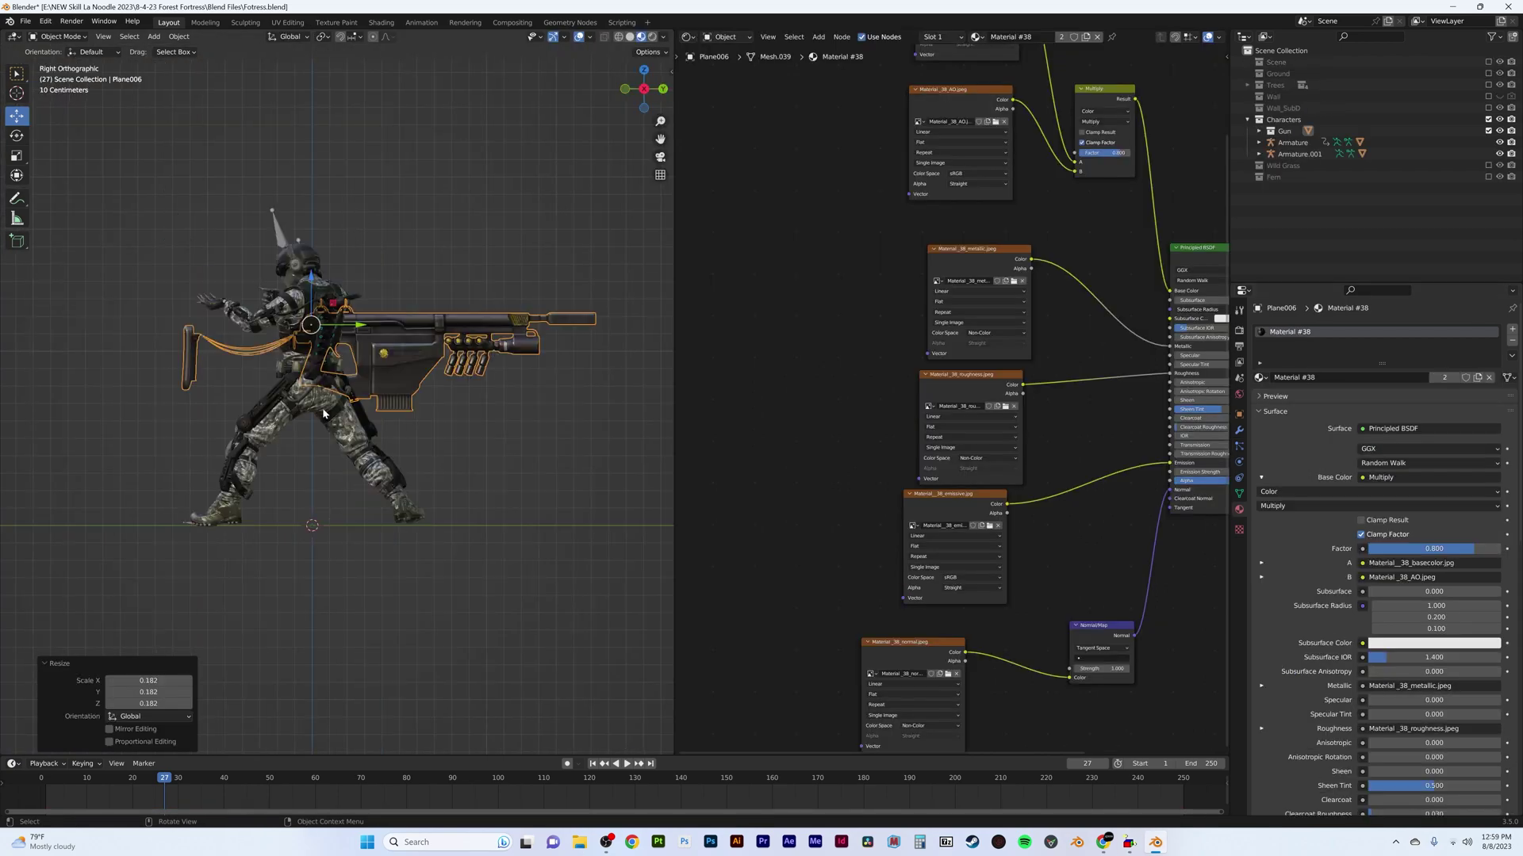
# Step: Drop the gun into the soldier's hands and orbit around to check its fit from the side
pyautogui.click(369, 306)
pyautogui.scroll(5, 369, 307)
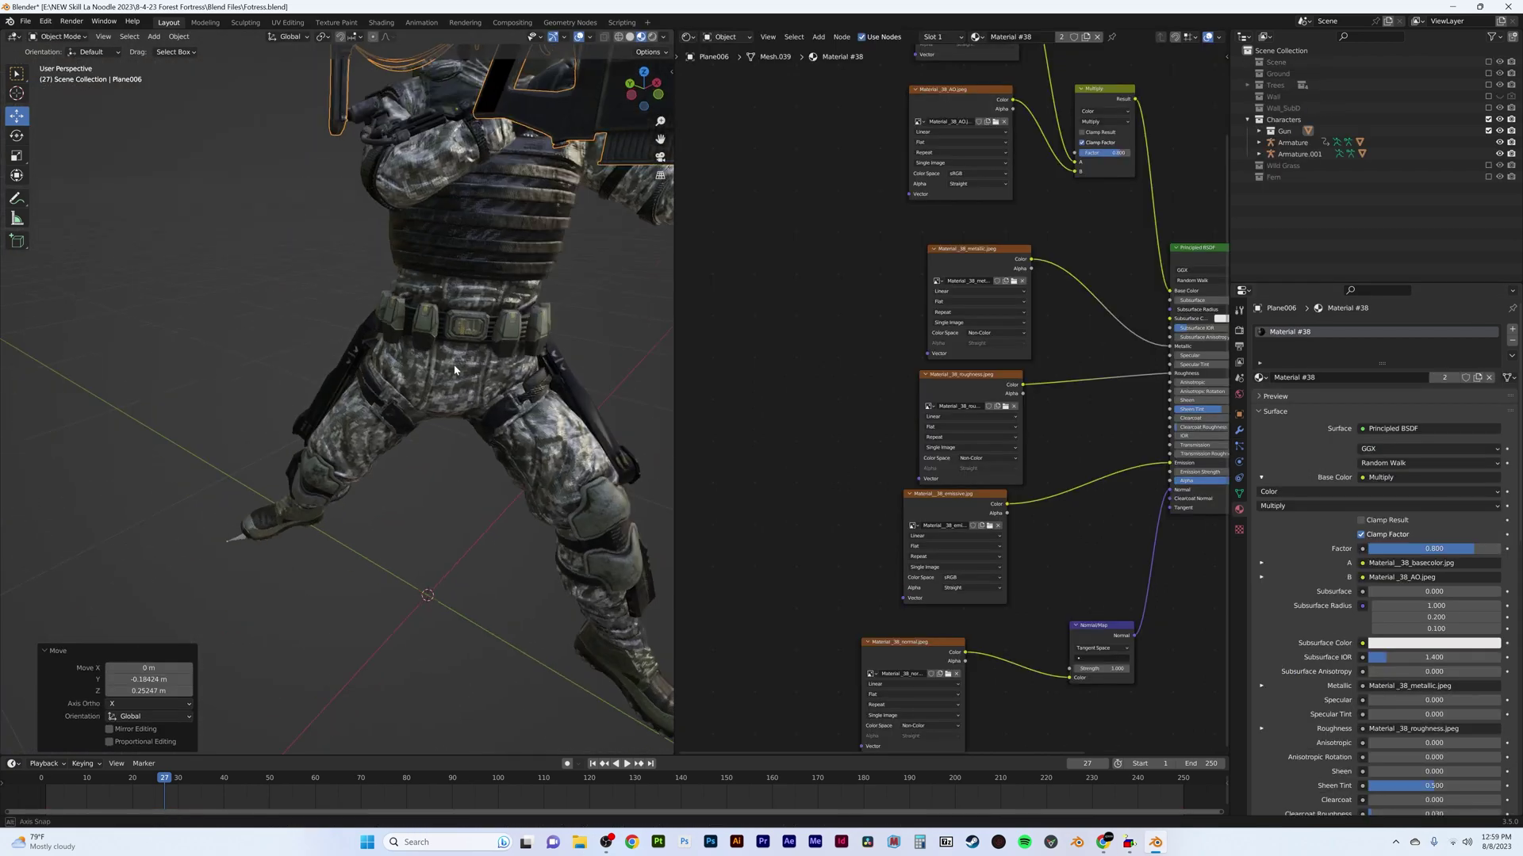
pyautogui.moveTo(370, 307)
pyautogui.mouseDown(button='middle')
pyautogui.moveTo(353, 349)
pyautogui.moveTo(238, 333)
pyautogui.mouseUp(button='middle')
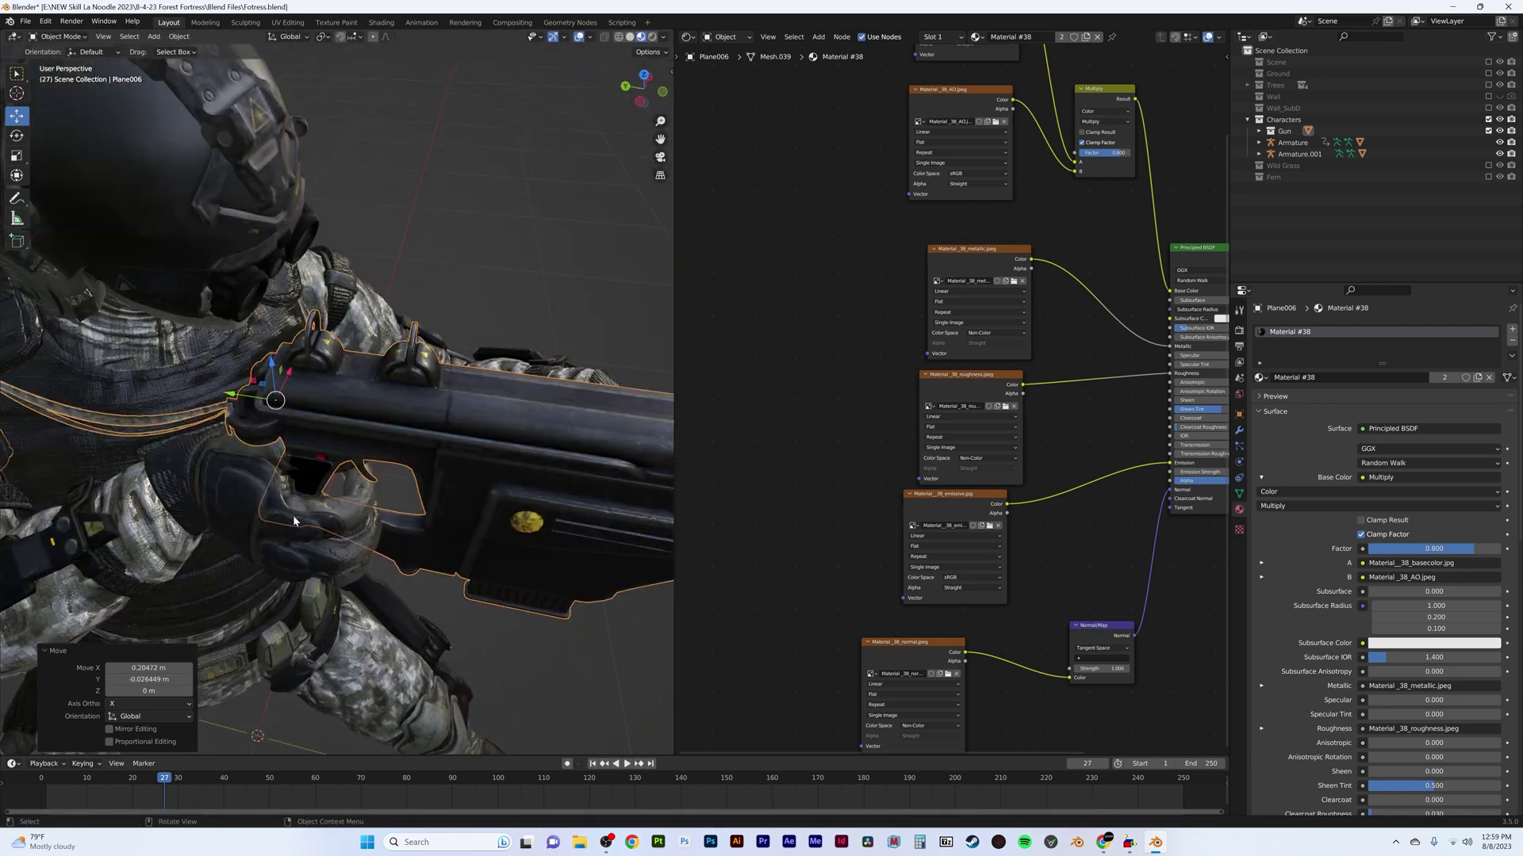
pyautogui.moveTo(314, 341); pyautogui.dragTo(314, 349)
pyautogui.scroll(-3, 137, 325)
pyautogui.moveTo(138, 325)
pyautogui.mouseDown(button='middle')
pyautogui.moveTo(372, 411)
pyautogui.moveTo(337, 369)
pyautogui.moveTo(205, 460)
pyautogui.mouseUp(button='middle')
# Step: Scale the gun up to about 0.182, nudge it into the grip, and select the character
pyautogui.press('s')
pyautogui.click(349, 405)
pyautogui.scroll(3, 337, 369)
pyautogui.press('g')
pyautogui.click(332, 360)
pyautogui.click(205, 461)
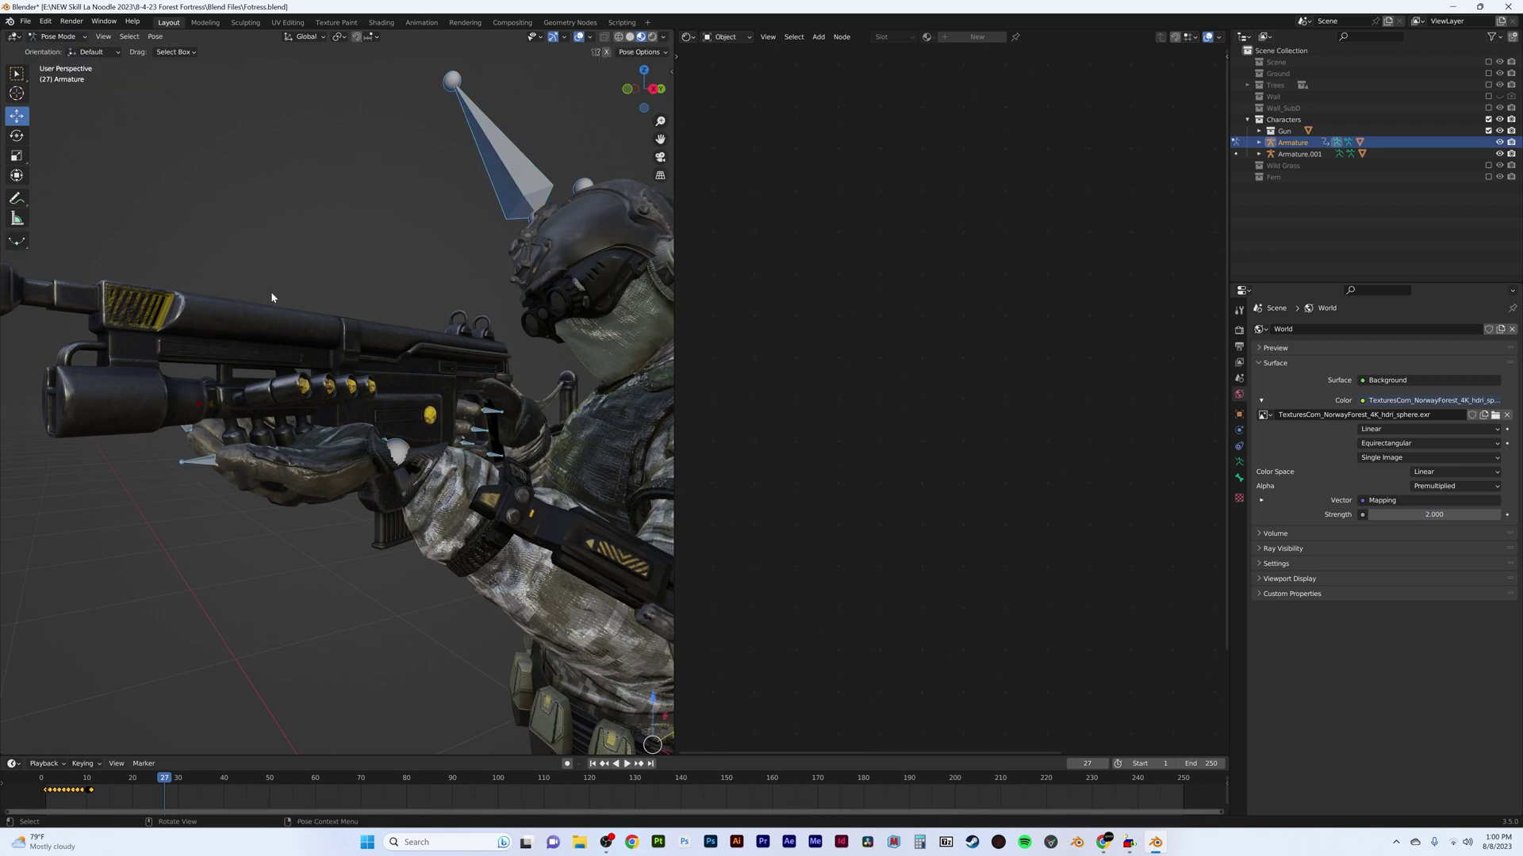
# Step: Rotate the LeftForeArm and LeftArm bones so the arm reaches toward the gun
pyautogui.click(272, 298)
pyautogui.scroll(-5, 272, 297)
pyautogui.moveTo(272, 298)
pyautogui.mouseDown(button='middle')
pyautogui.moveTo(412, 444)
pyautogui.moveTo(488, 416)
pyautogui.mouseUp(button='middle')
pyautogui.press('r')
pyautogui.click(439, 435)
pyautogui.scroll(3, 487, 415)
pyautogui.press('r')
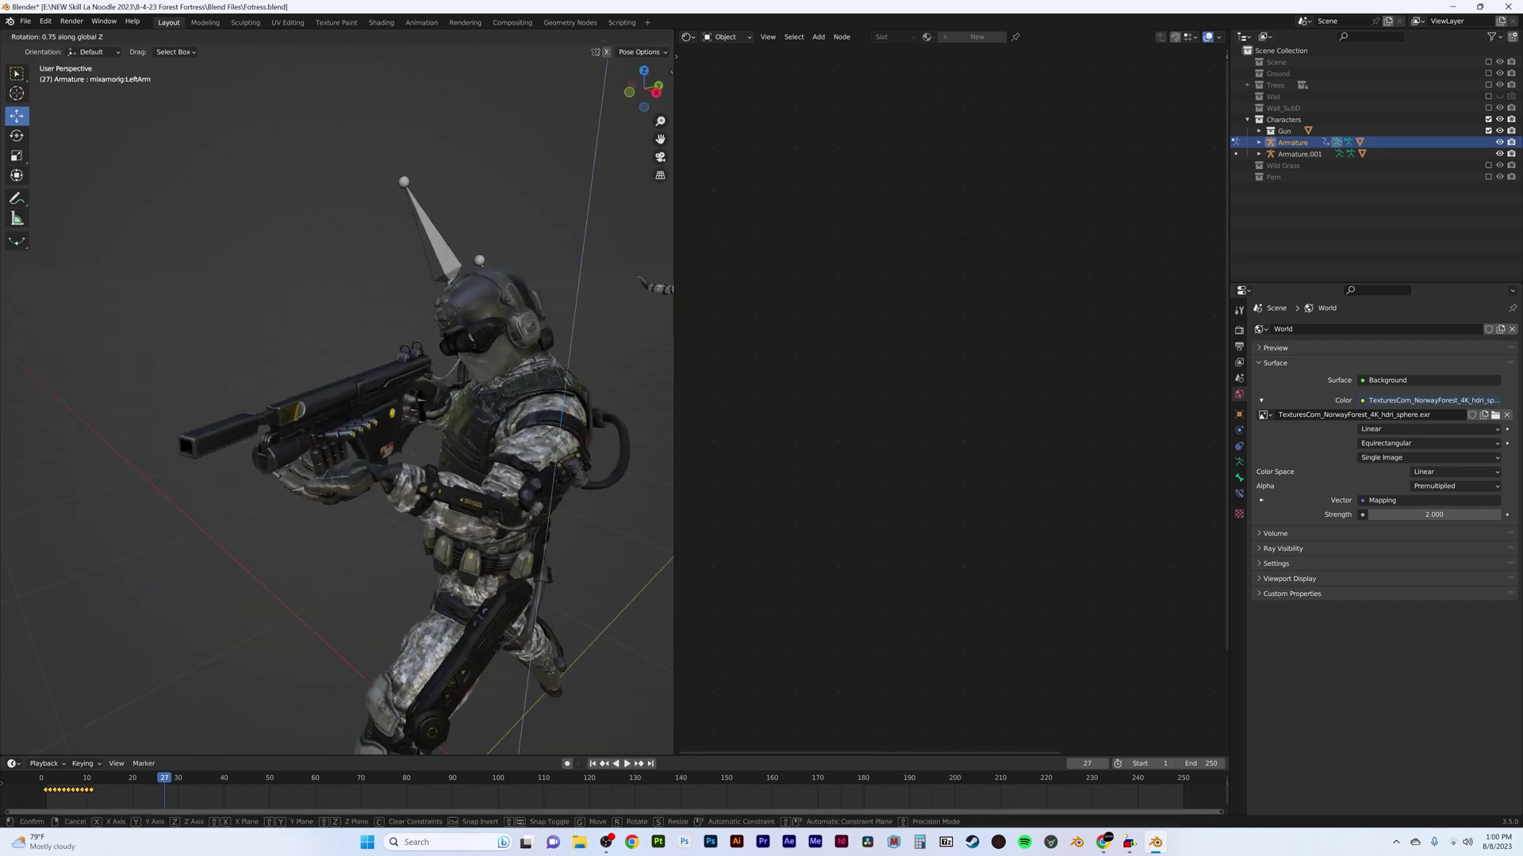
pyautogui.click(444, 464)
pyautogui.scroll(3, 447, 468)
# Step: Expand the armature display options and rotate the LeftHand bone onto the grip
pyautogui.click(1238, 479)
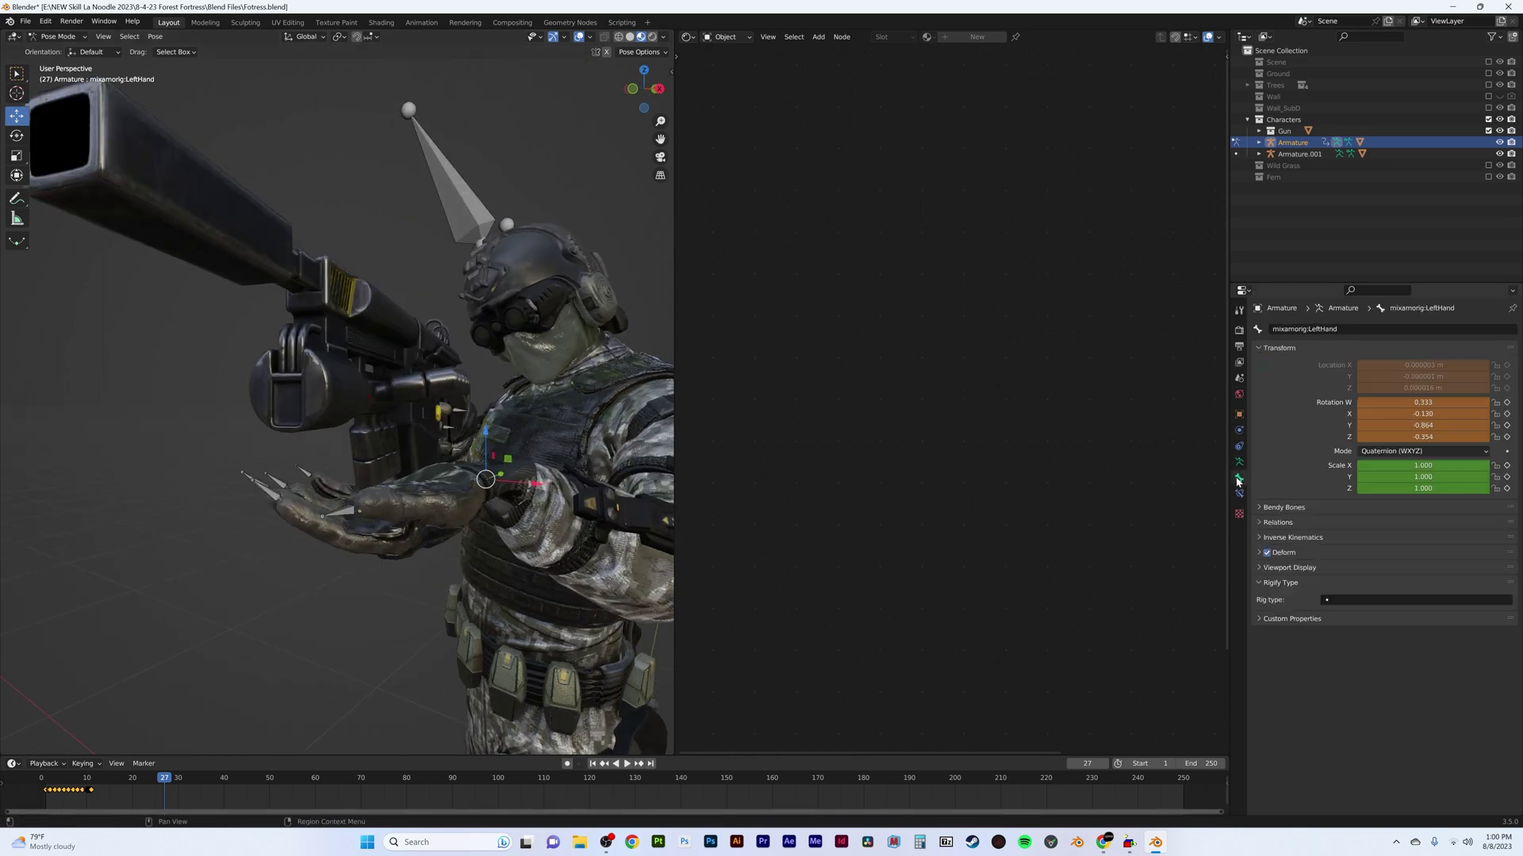
pyautogui.click(1238, 462)
pyautogui.click(1289, 479)
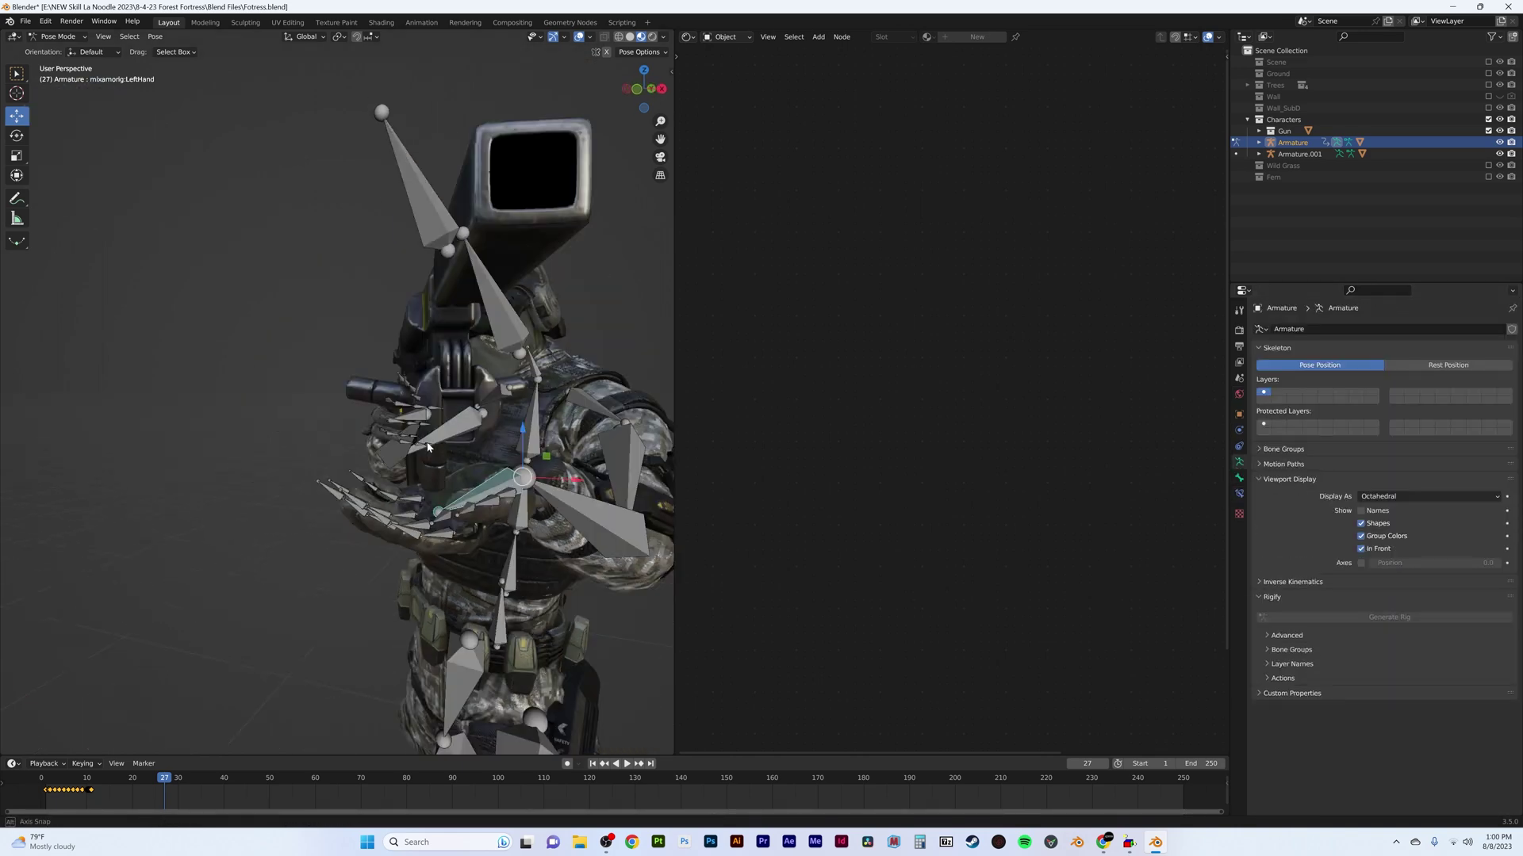
pyautogui.moveTo(475, 397); pyautogui.dragTo(372, 272, button='middle')
pyautogui.scroll(3, 373, 271)
pyautogui.press('r')
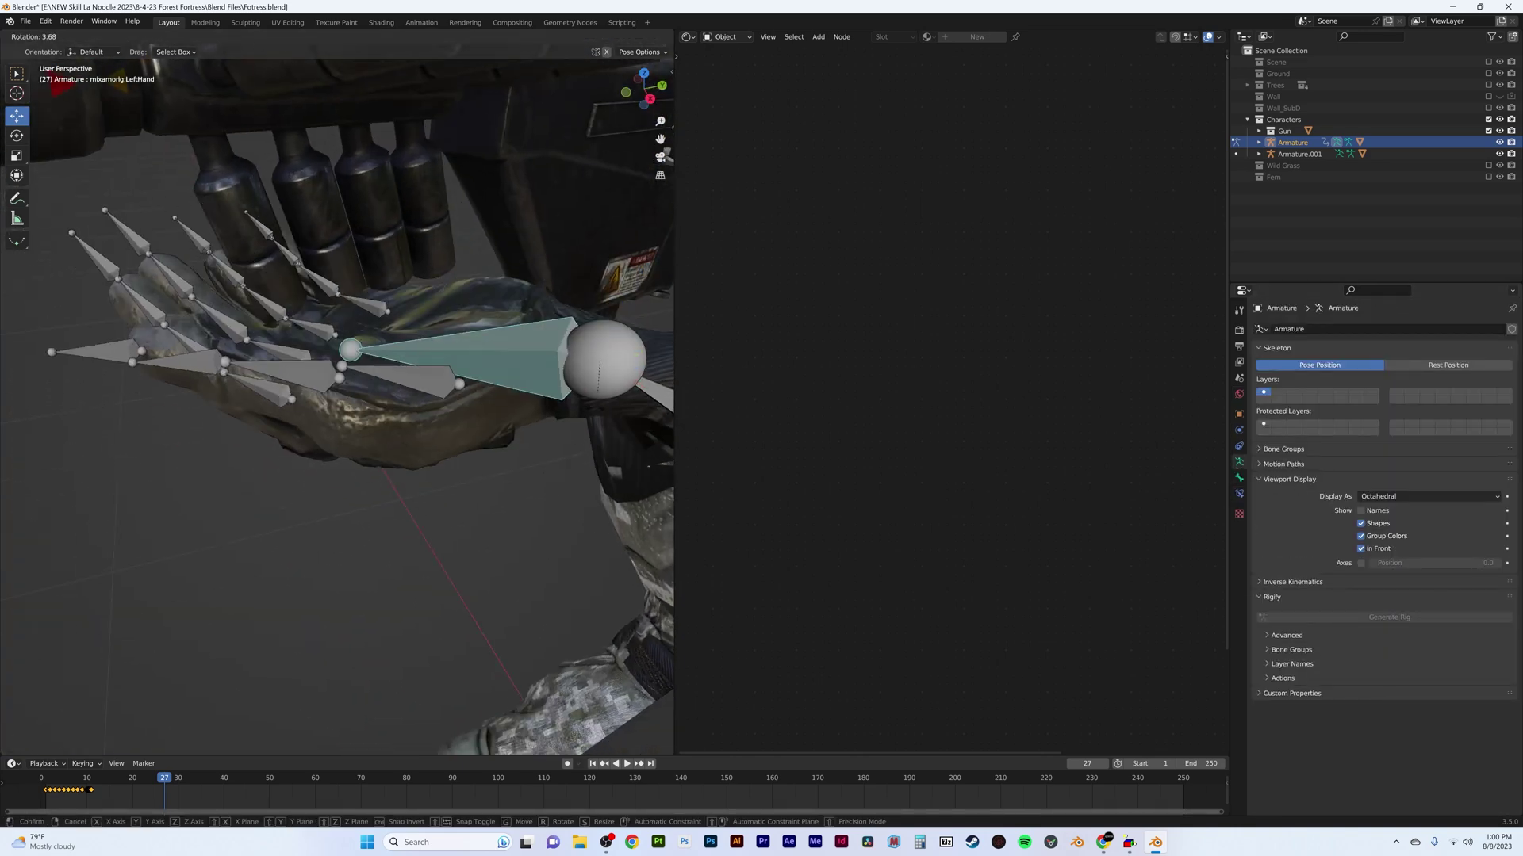
pyautogui.click(590, 341)
# Step: Rotate the thumb on Z and curl the finger bones around the gun grip
pyautogui.moveTo(591, 341)
pyautogui.mouseDown(button='middle')
pyautogui.moveTo(287, 313)
pyautogui.moveTo(469, 308)
pyautogui.moveTo(231, 306)
pyautogui.moveTo(520, 368)
pyautogui.moveTo(352, 315)
pyautogui.moveTo(554, 257)
pyautogui.mouseUp(button='middle')
pyautogui.click(421, 261)
pyautogui.press('r')
pyautogui.press('z')
pyautogui.click(497, 325)
pyautogui.keyDown('shift'); pyautogui.click(231, 307); pyautogui.keyUp('shift')
pyautogui.press('r')
pyautogui.click(521, 368)
pyautogui.click(352, 316)
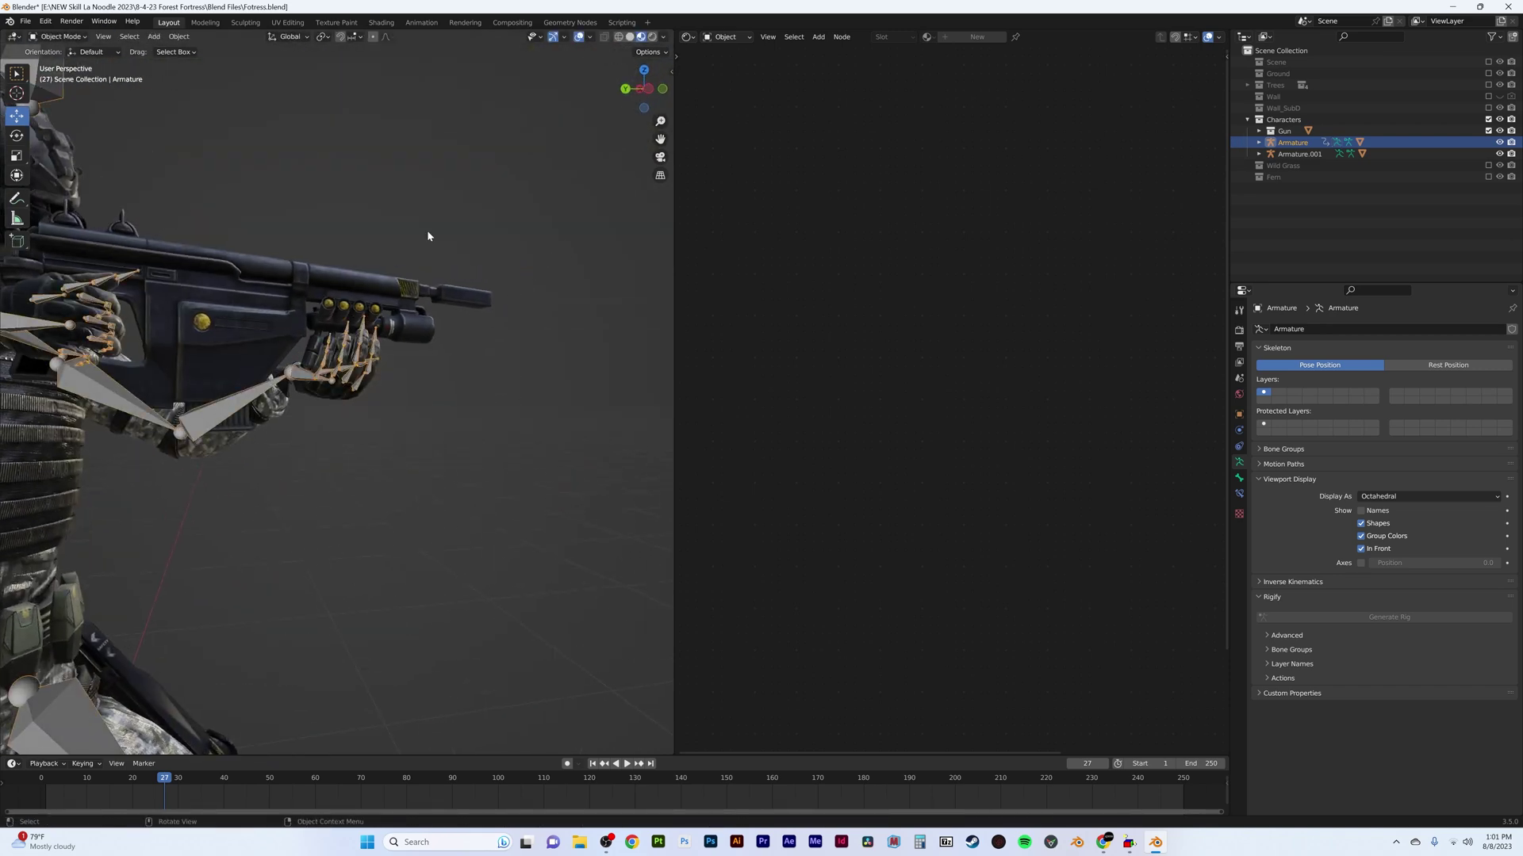
# Step: Back in Object Mode, flatten the new cube into a thin disc
pyautogui.hotkey('ctrl', 'Tab')
pyautogui.scroll(-5, 409, 307)
pyautogui.scroll(3, 341, 409)
pyautogui.press('s')
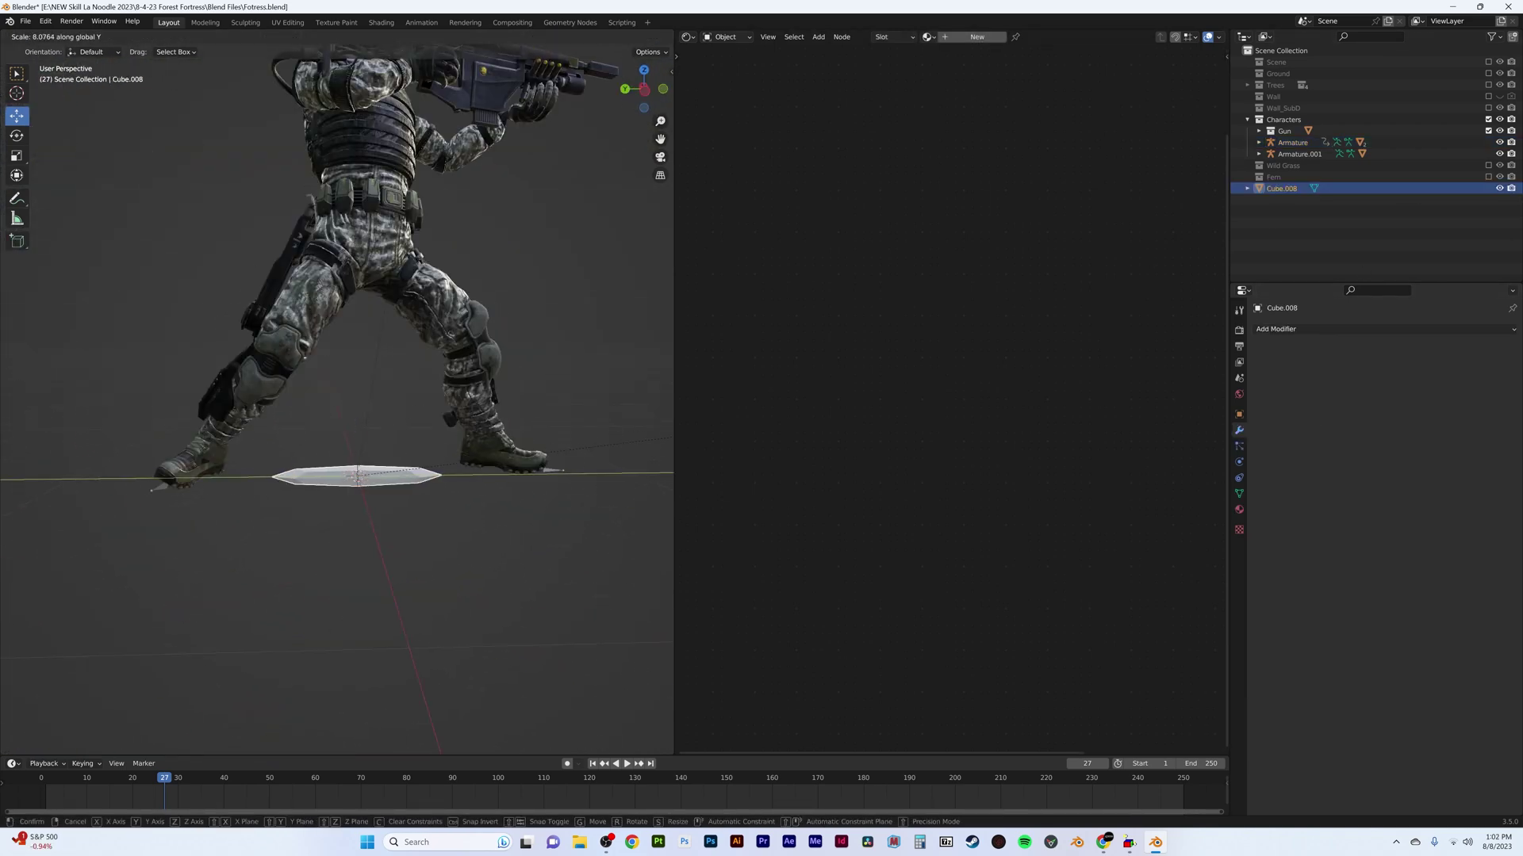
pyautogui.click(444, 475)
# Step: In side orthographic view, shrink the disc and move it toward the gun's muzzle
pyautogui.click(452, 479)
pyautogui.moveTo(452, 479); pyautogui.dragTo(392, 496, button='middle')
pyautogui.click(392, 496)
pyautogui.press('KP_3')
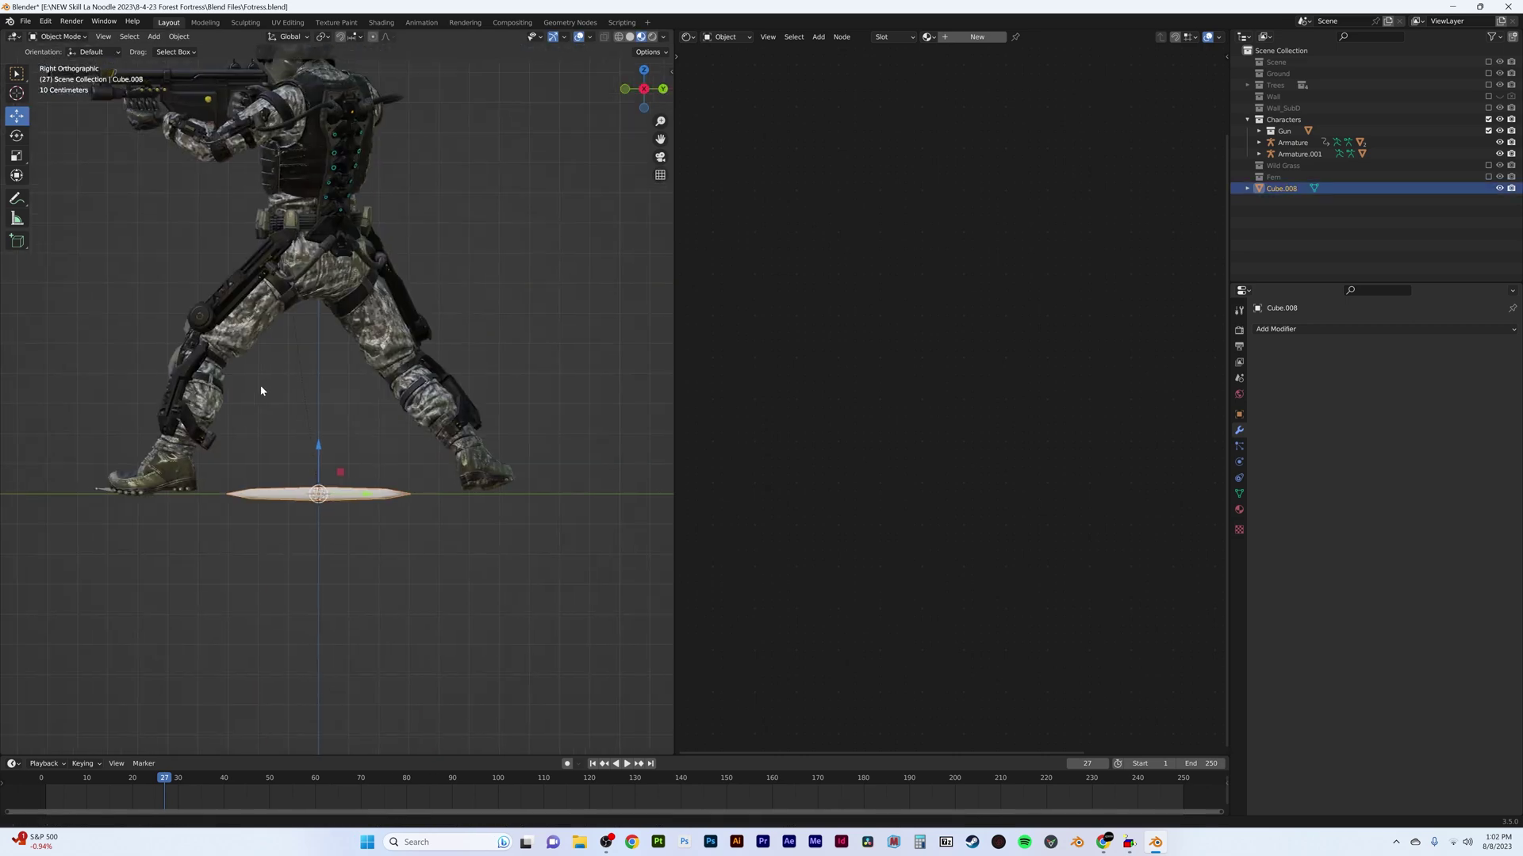
pyautogui.press('g')
pyautogui.press('s')
pyautogui.click(262, 333)
# Step: Place the disc at the muzzle and give it a new red Emission material with boosted strength
pyautogui.press('g')
pyautogui.click(301, 290)
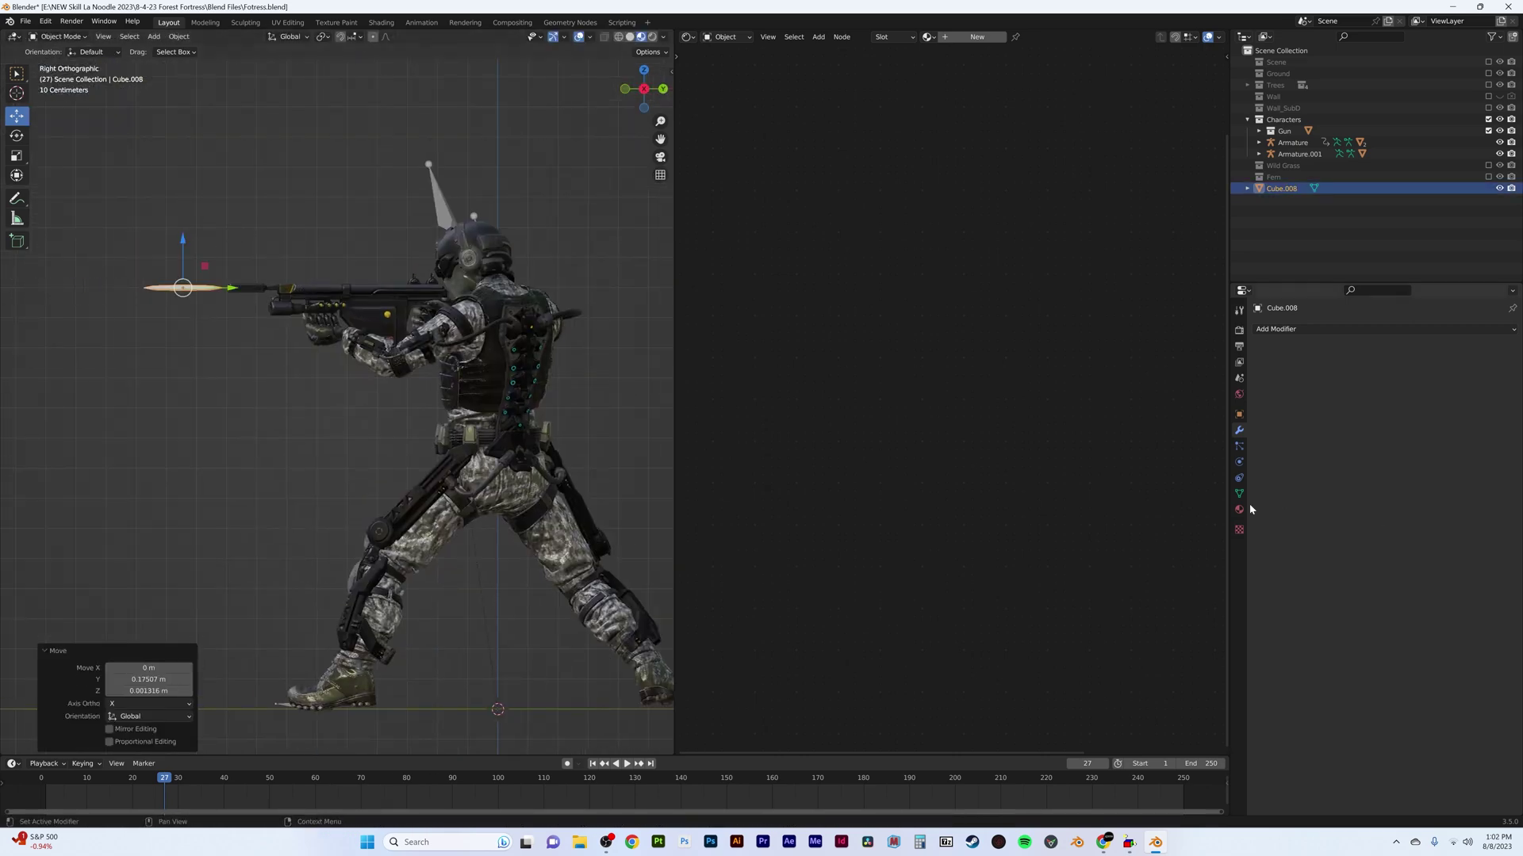
pyautogui.click(1238, 510)
pyautogui.click(1372, 377)
pyautogui.click(1384, 429)
pyautogui.click(1384, 476)
pyautogui.click(1435, 449)
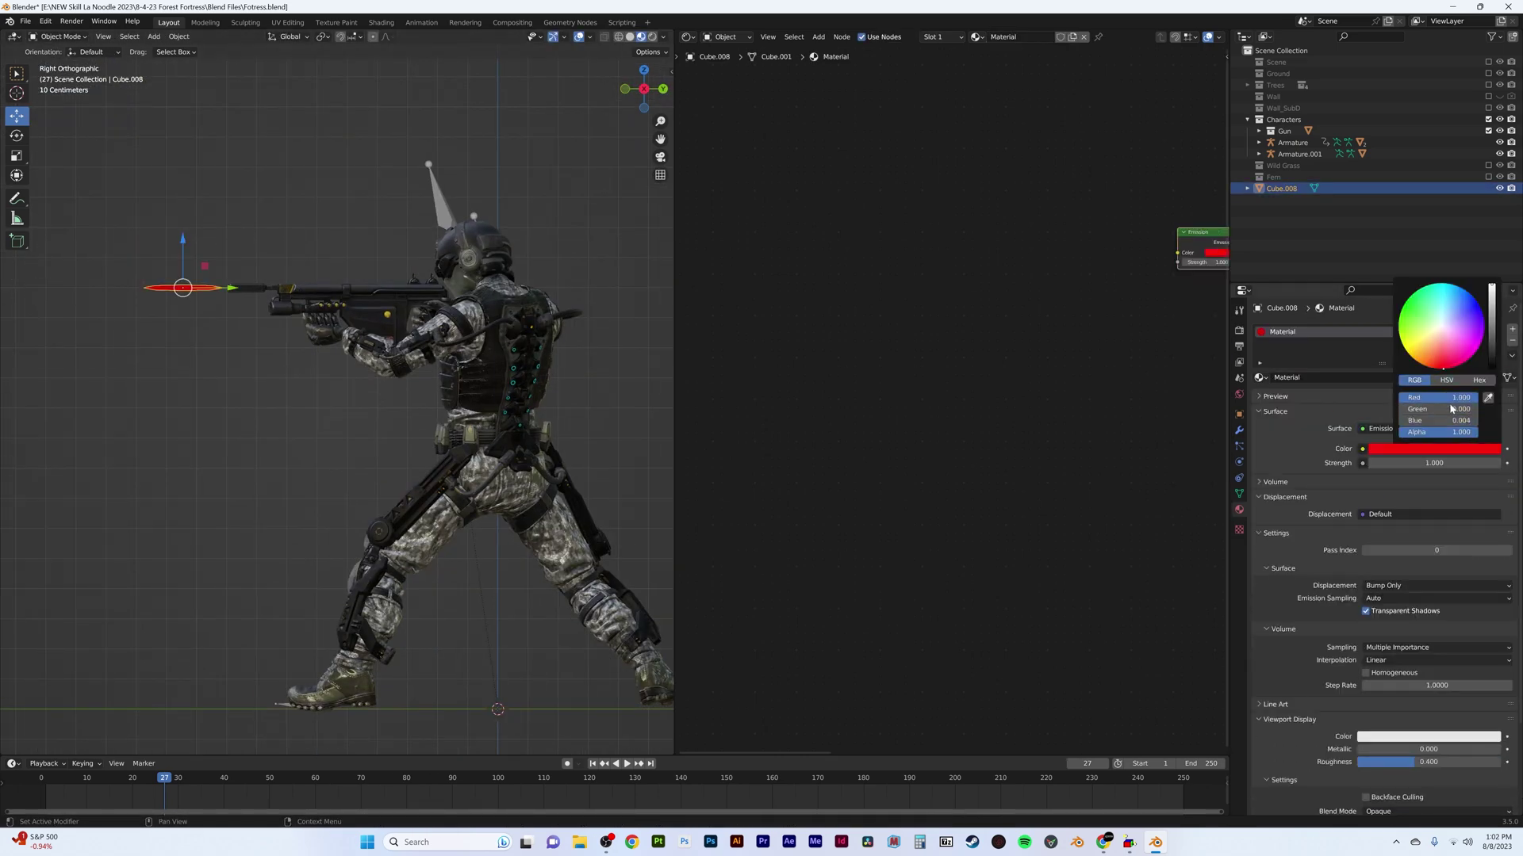
pyautogui.doubleClick(1434, 464)
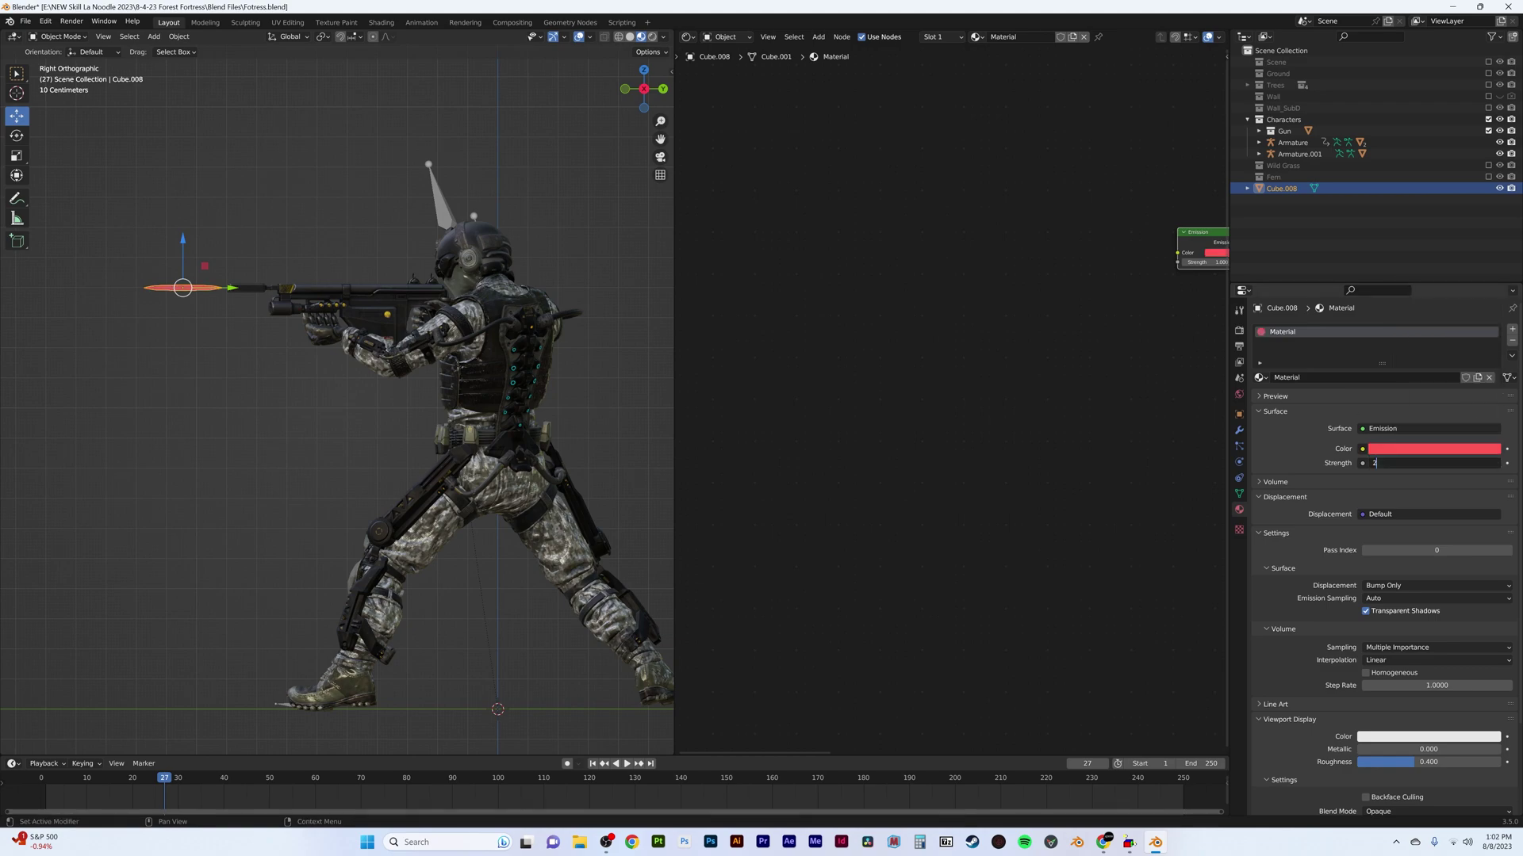
pyautogui.write('25')
pyautogui.press('Return')
pyautogui.click(639, 36)
pyautogui.click(292, 355)
# Step: From top view, rotate the laser disc to point along the gun's line of fire
pyautogui.press('KP_7')
pyautogui.click(362, 555)
pyautogui.press('r')
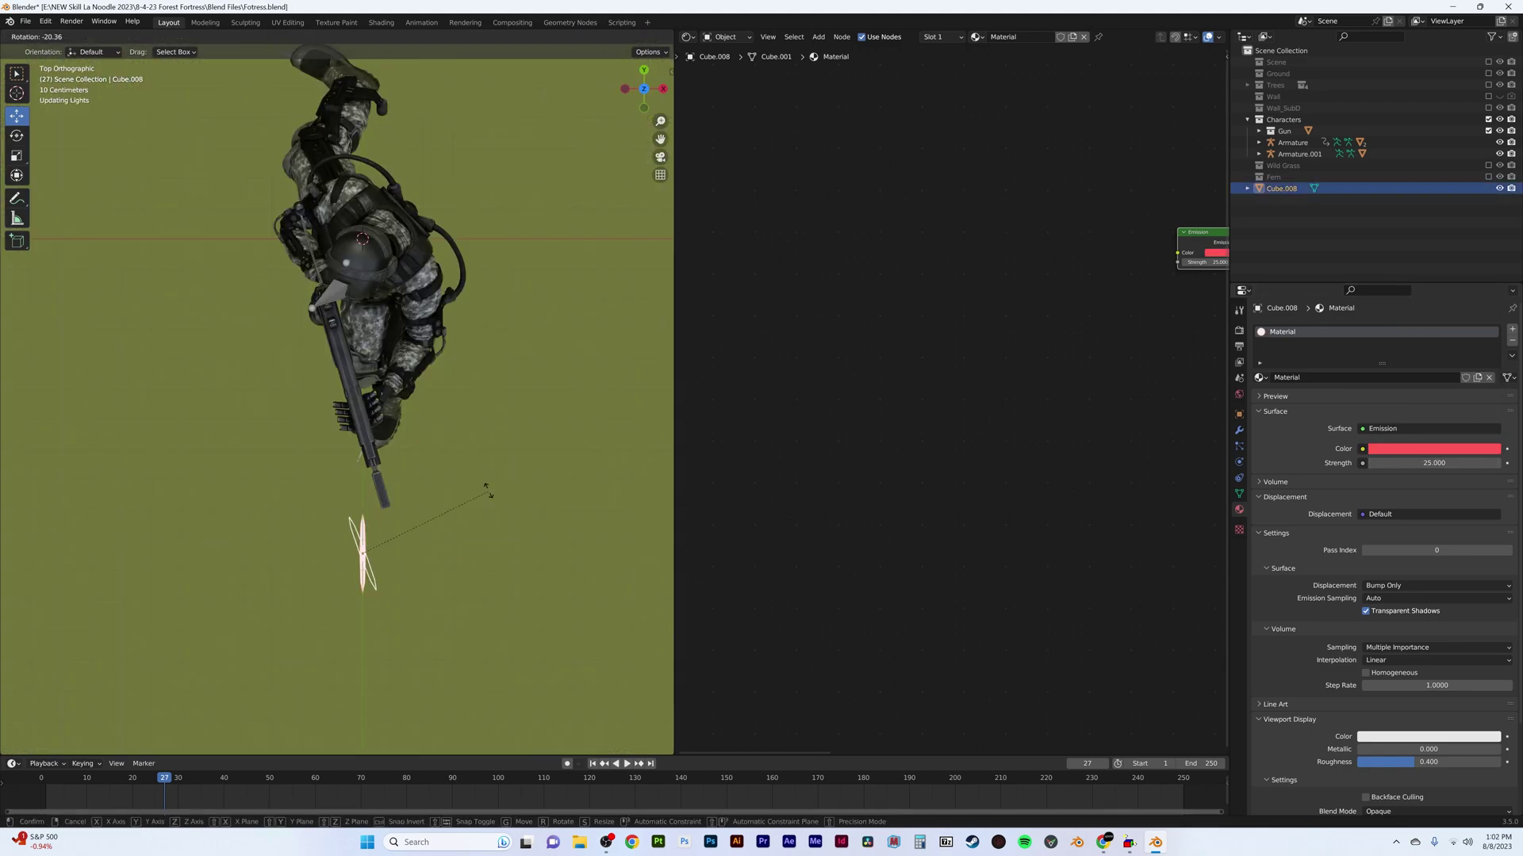
pyautogui.click(429, 492)
pyautogui.press('z')
pyautogui.press('g')
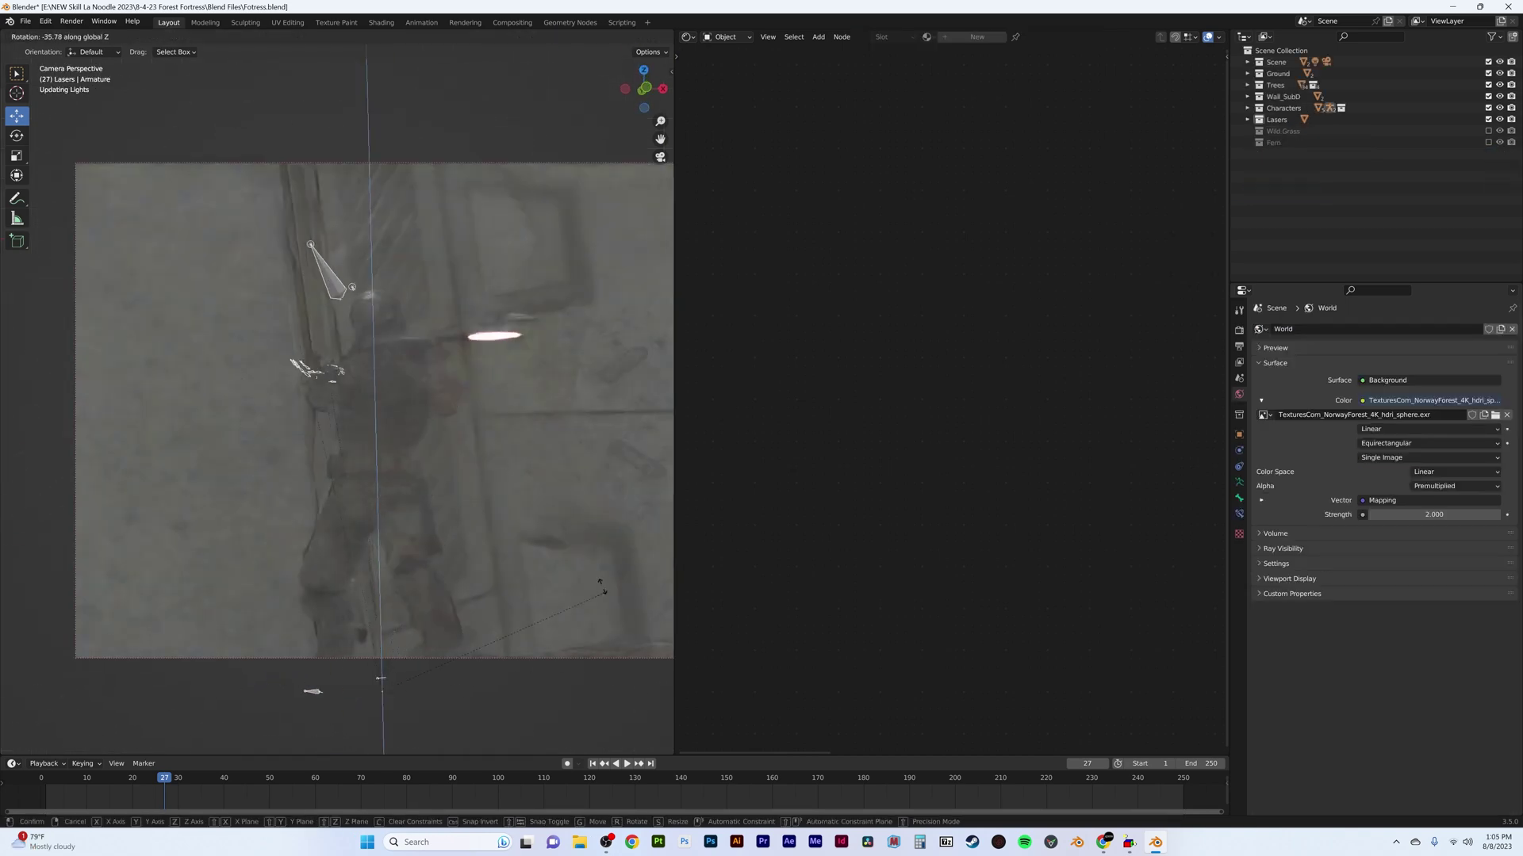
pyautogui.click(406, 421)
# Step: Slide the laser out along its local Y axis in front of the gun
pyautogui.scroll(-4, 406, 421)
pyautogui.scroll(5, 406, 420)
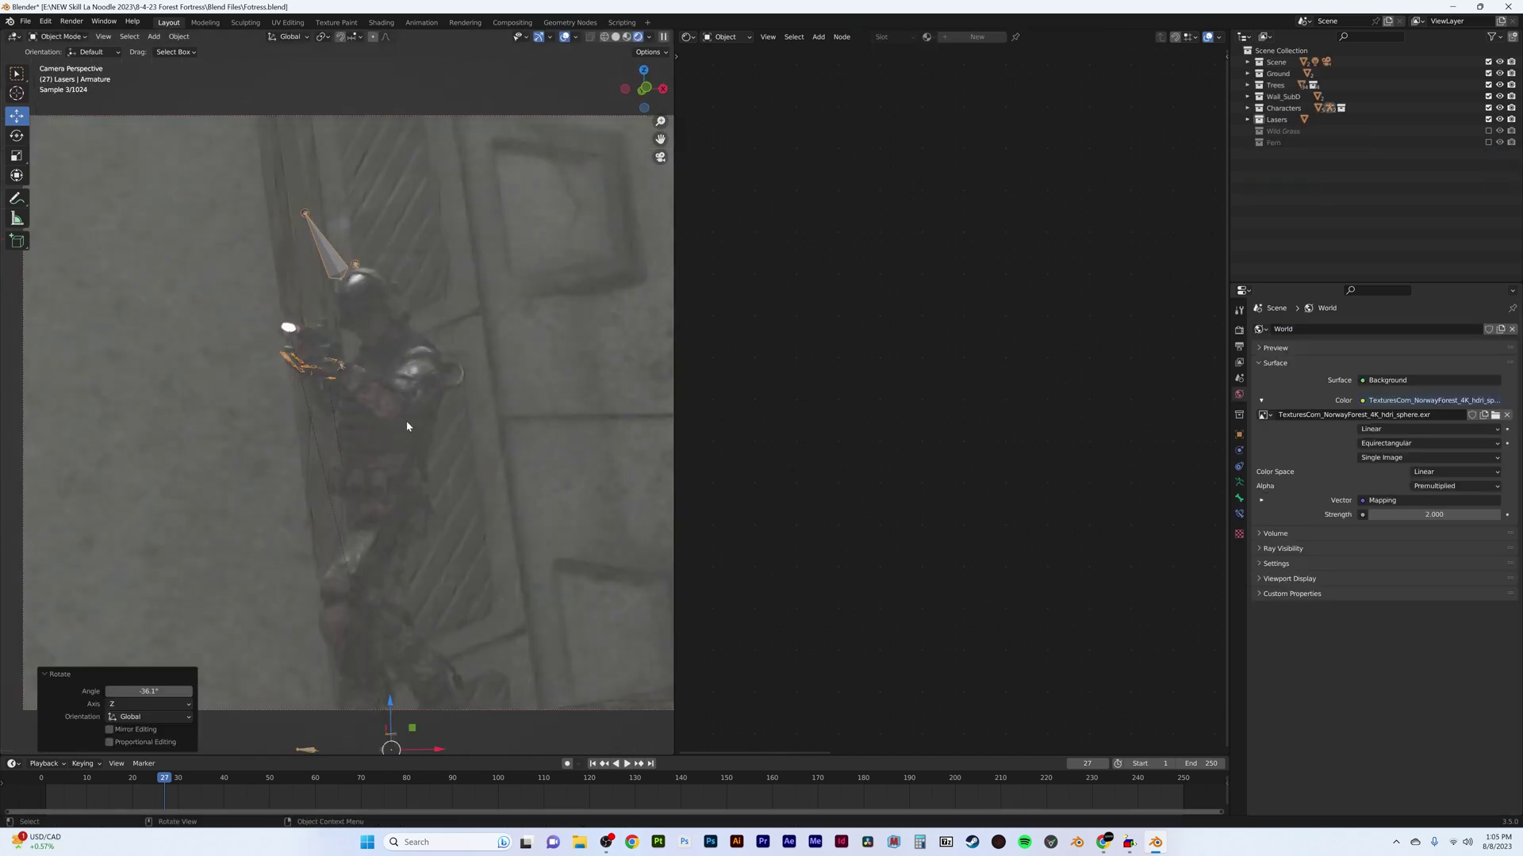
pyautogui.click(289, 327)
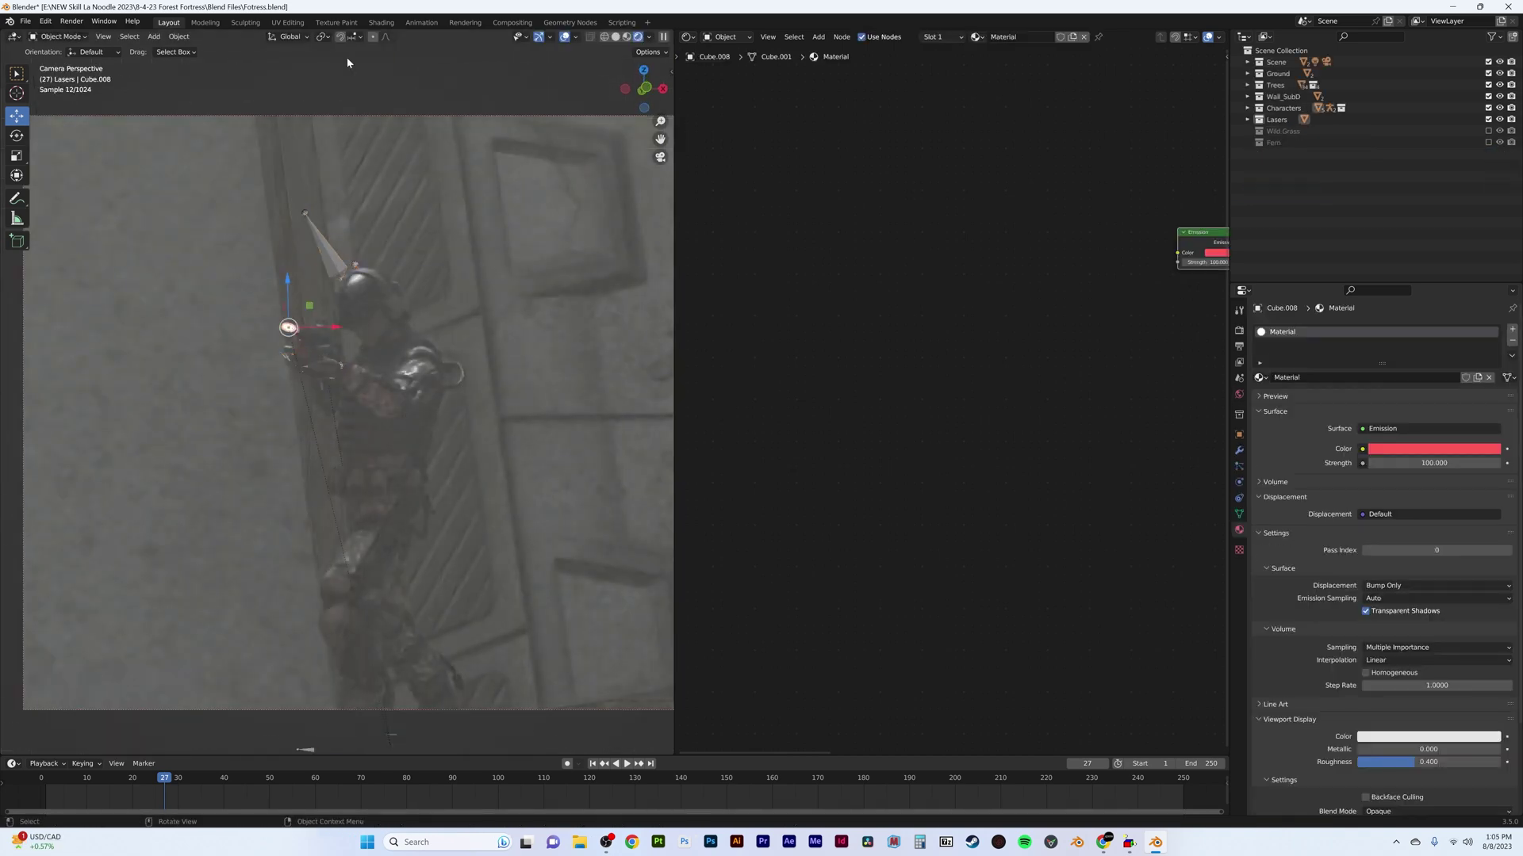
pyautogui.press('g')
pyautogui.press('y')
pyautogui.press('y')
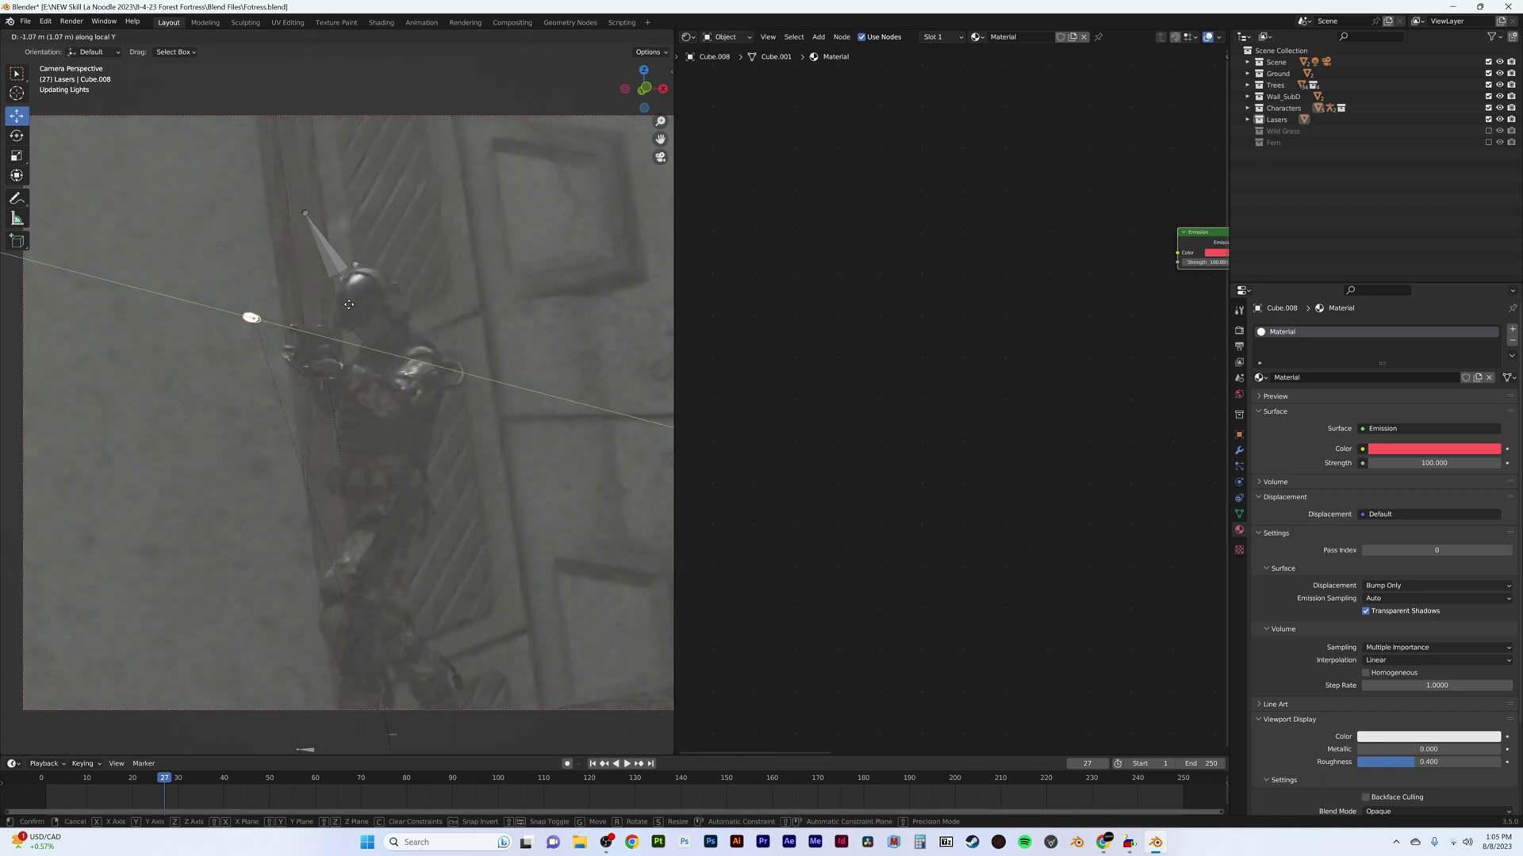
pyautogui.click(349, 305)
pyautogui.scroll(-8, 360, 309)
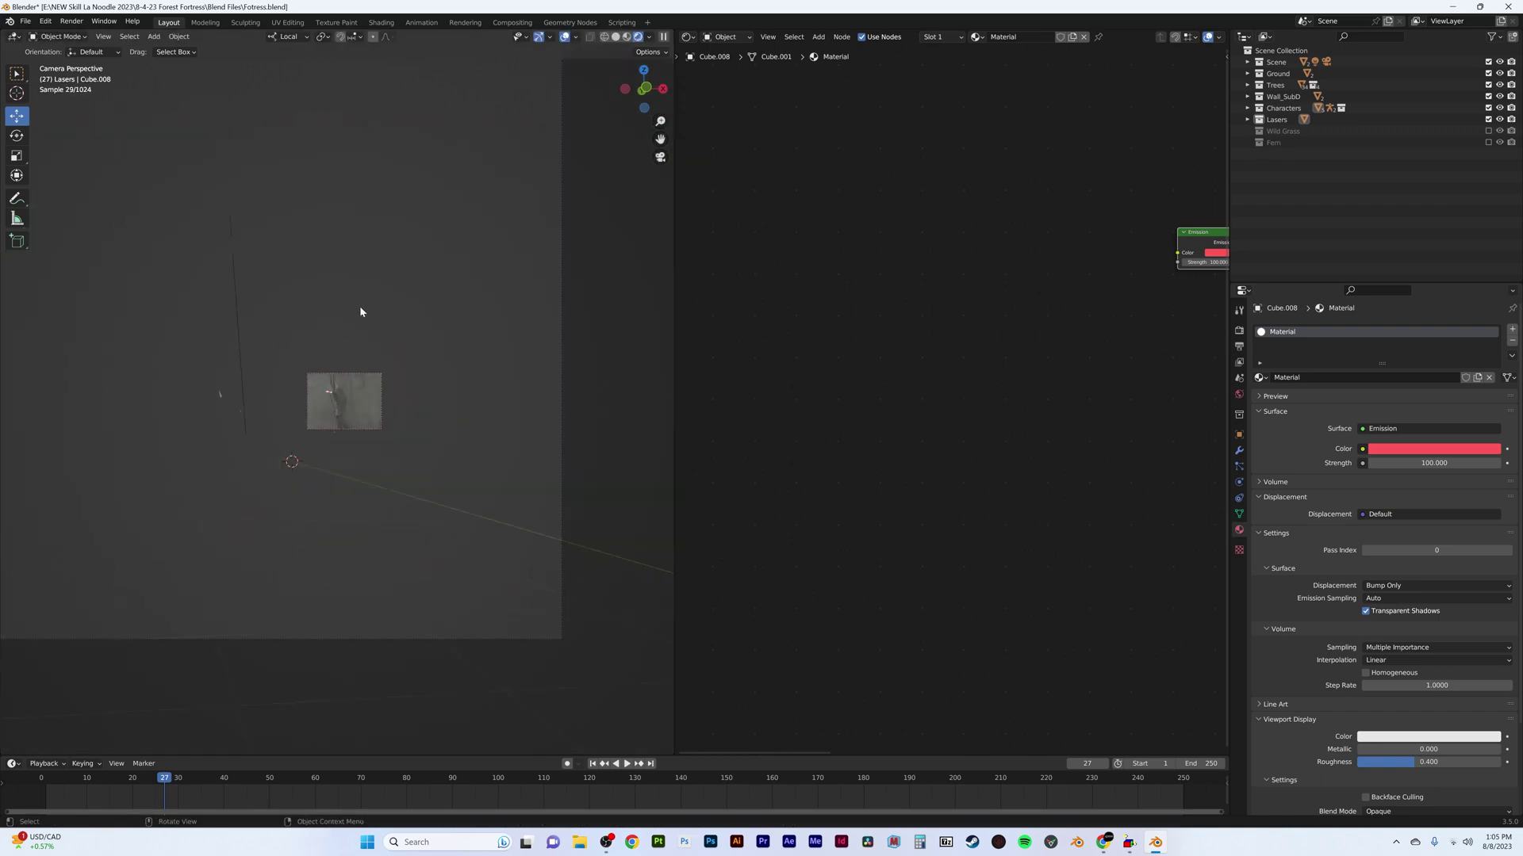
pyautogui.scroll(9, 360, 312)
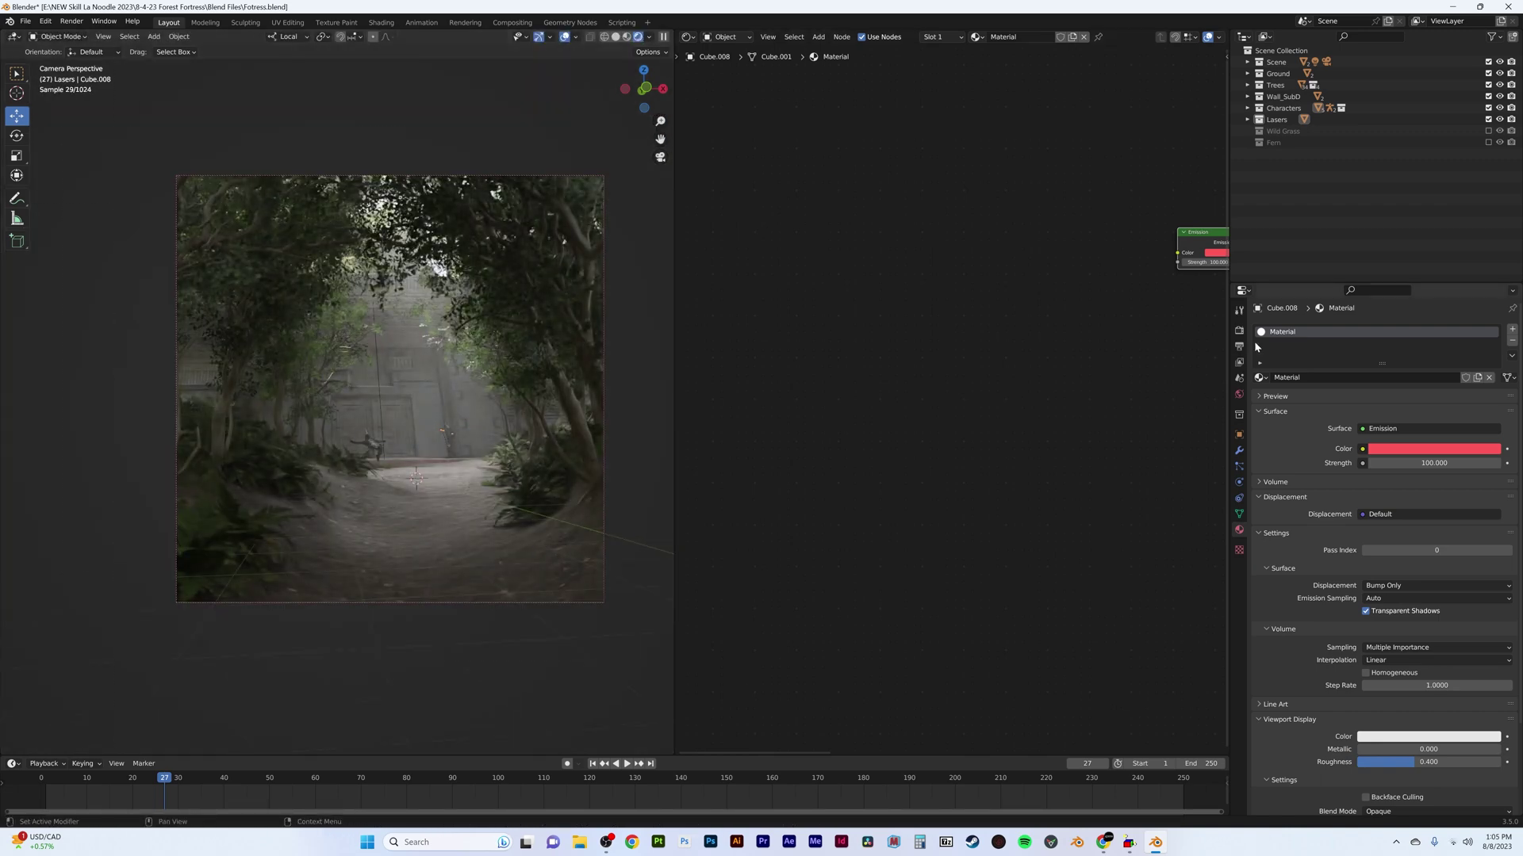
pyautogui.click(1241, 348)
# Step: Set the render resolution to 1920 × 1311 pixels
pyautogui.doubleClick(1436, 344)
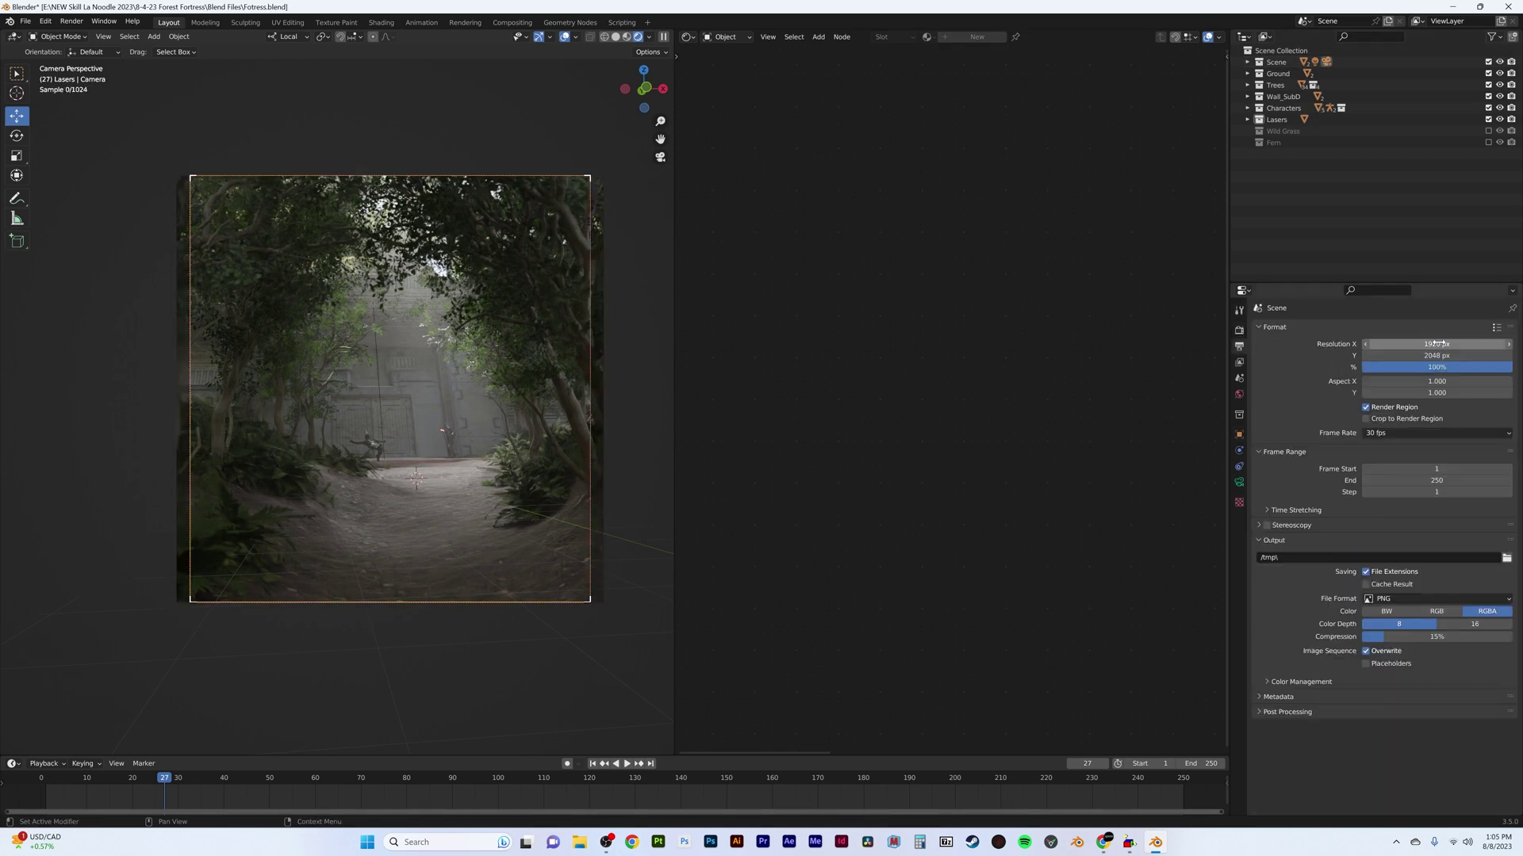
pyautogui.write('1920')
pyautogui.press('Tab')
pyautogui.write('1080')
pyautogui.press('Return')
pyautogui.moveTo(1437, 355); pyautogui.dragTo(1505, 355)
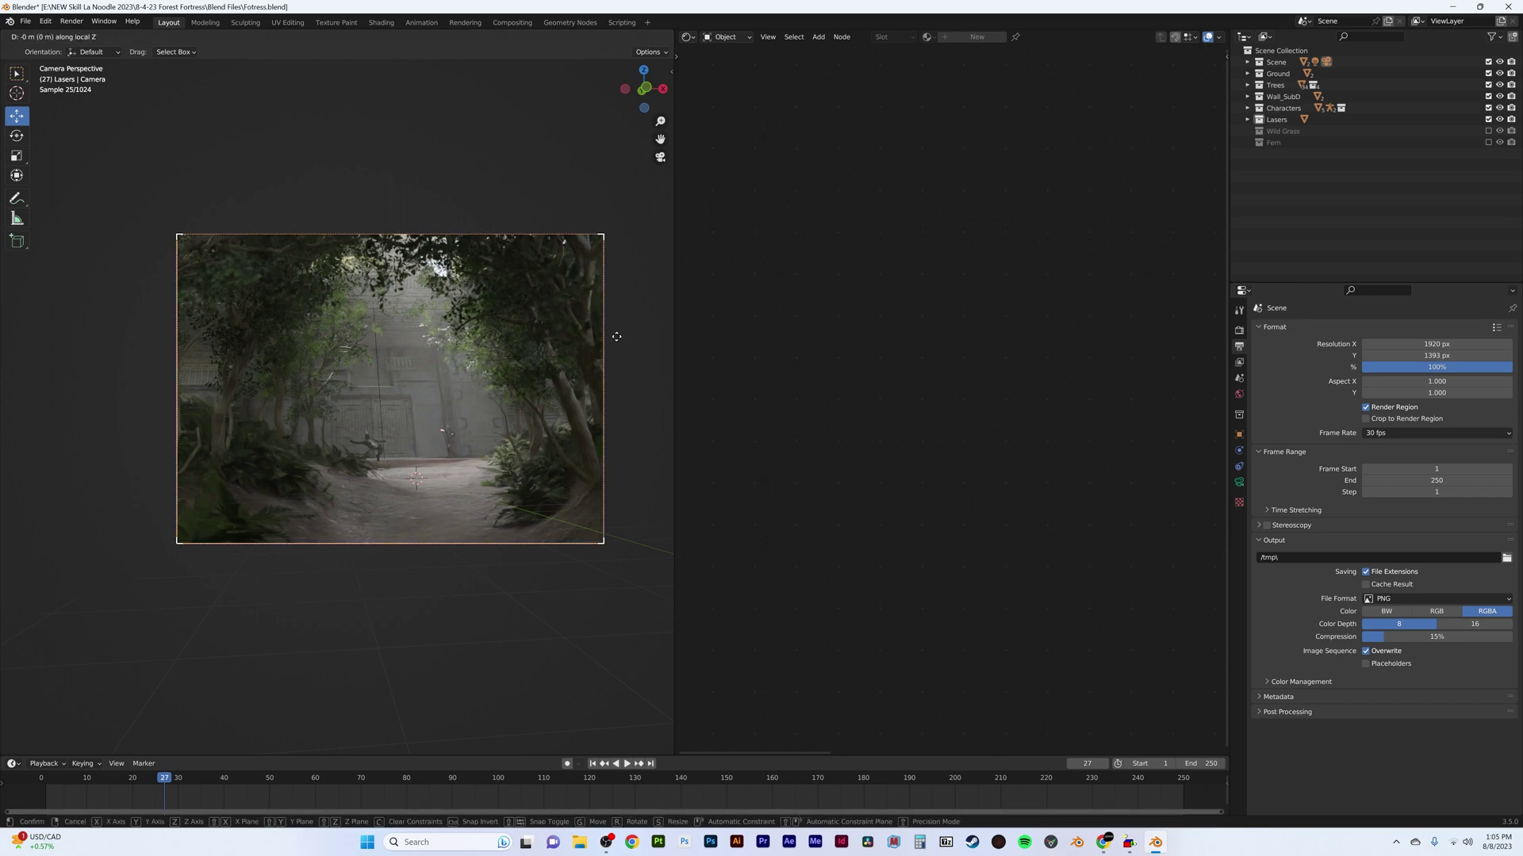
# Step: Lower the camera along Z, tilt it slightly on X, and render the final image
pyautogui.press('g')
pyautogui.press('z')
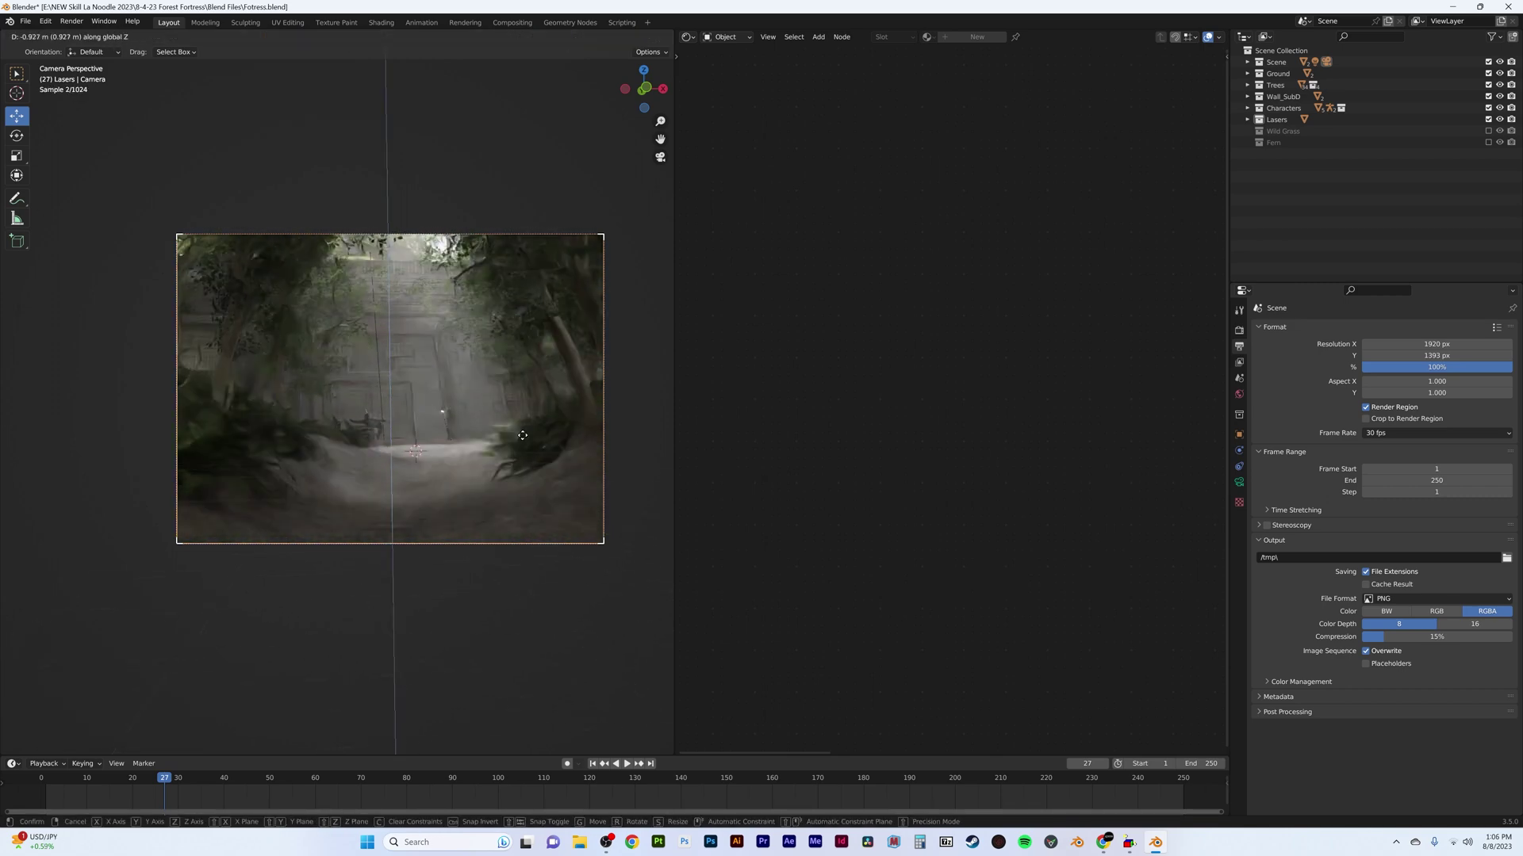
pyautogui.click(598, 431)
pyautogui.press('r')
pyautogui.press('x')
pyautogui.click(330, 397)
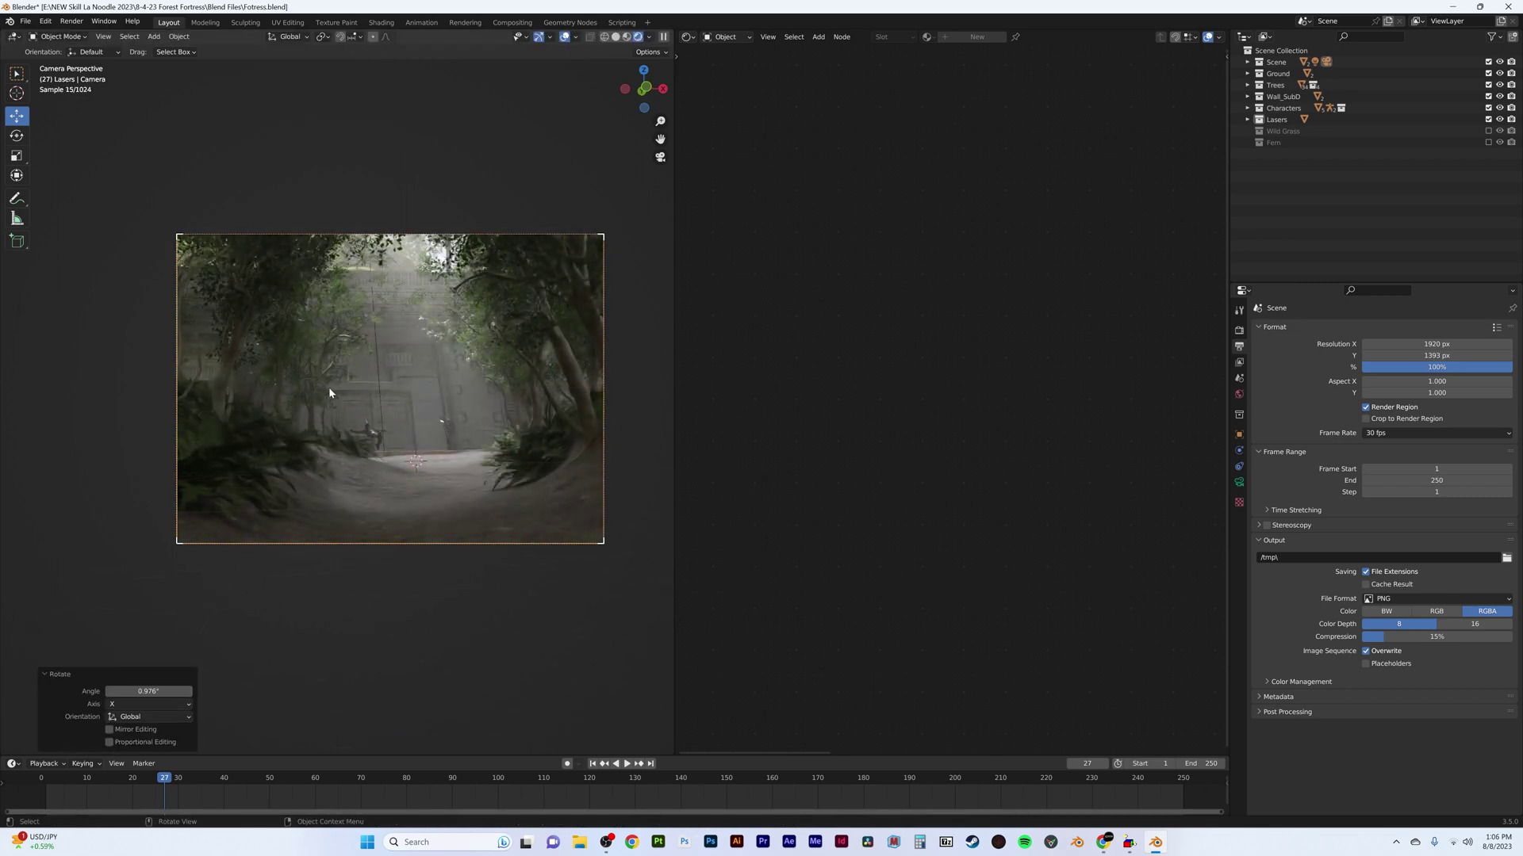
pyautogui.press('F12')
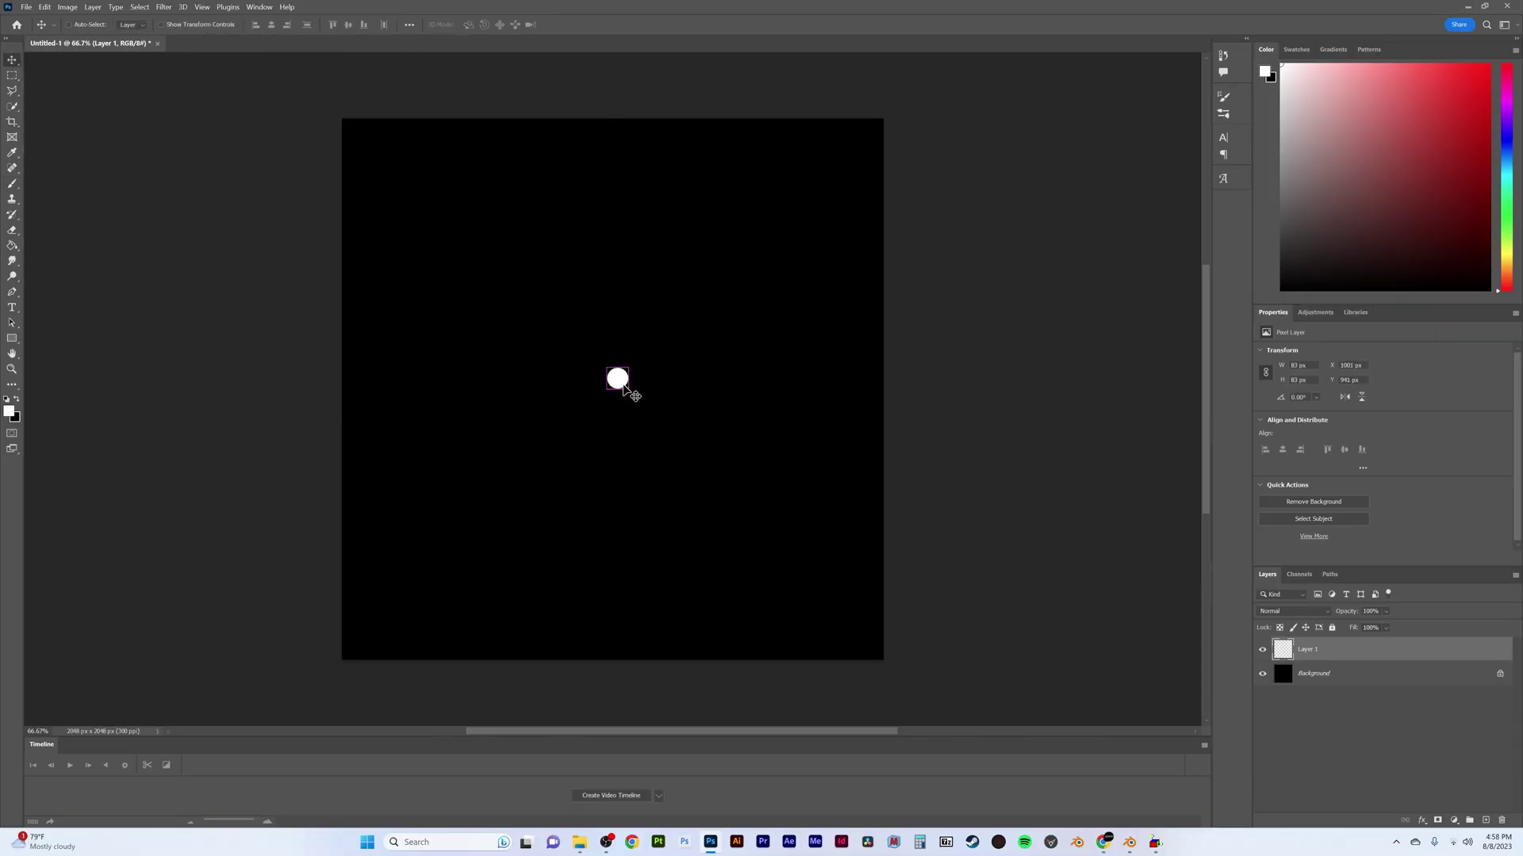
# Step: Enlarge the white circle's Outer Glow and duplicate the glowing circle layer
pyautogui.press('Return')
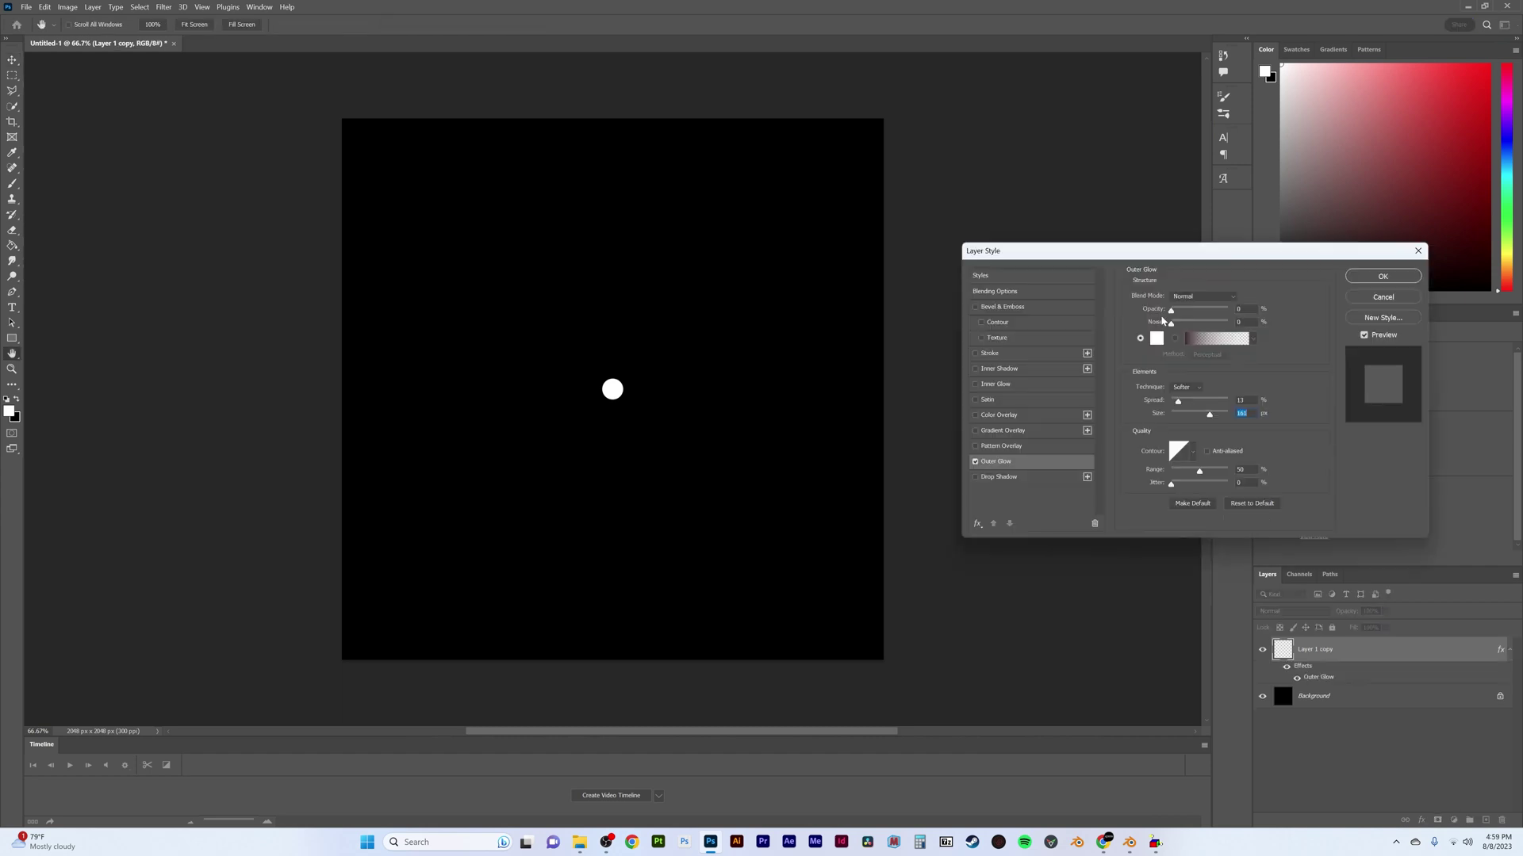
pyautogui.moveTo(1172, 413); pyautogui.dragTo(1208, 418)
pyautogui.press('Return')
pyautogui.rightClick(1404, 657)
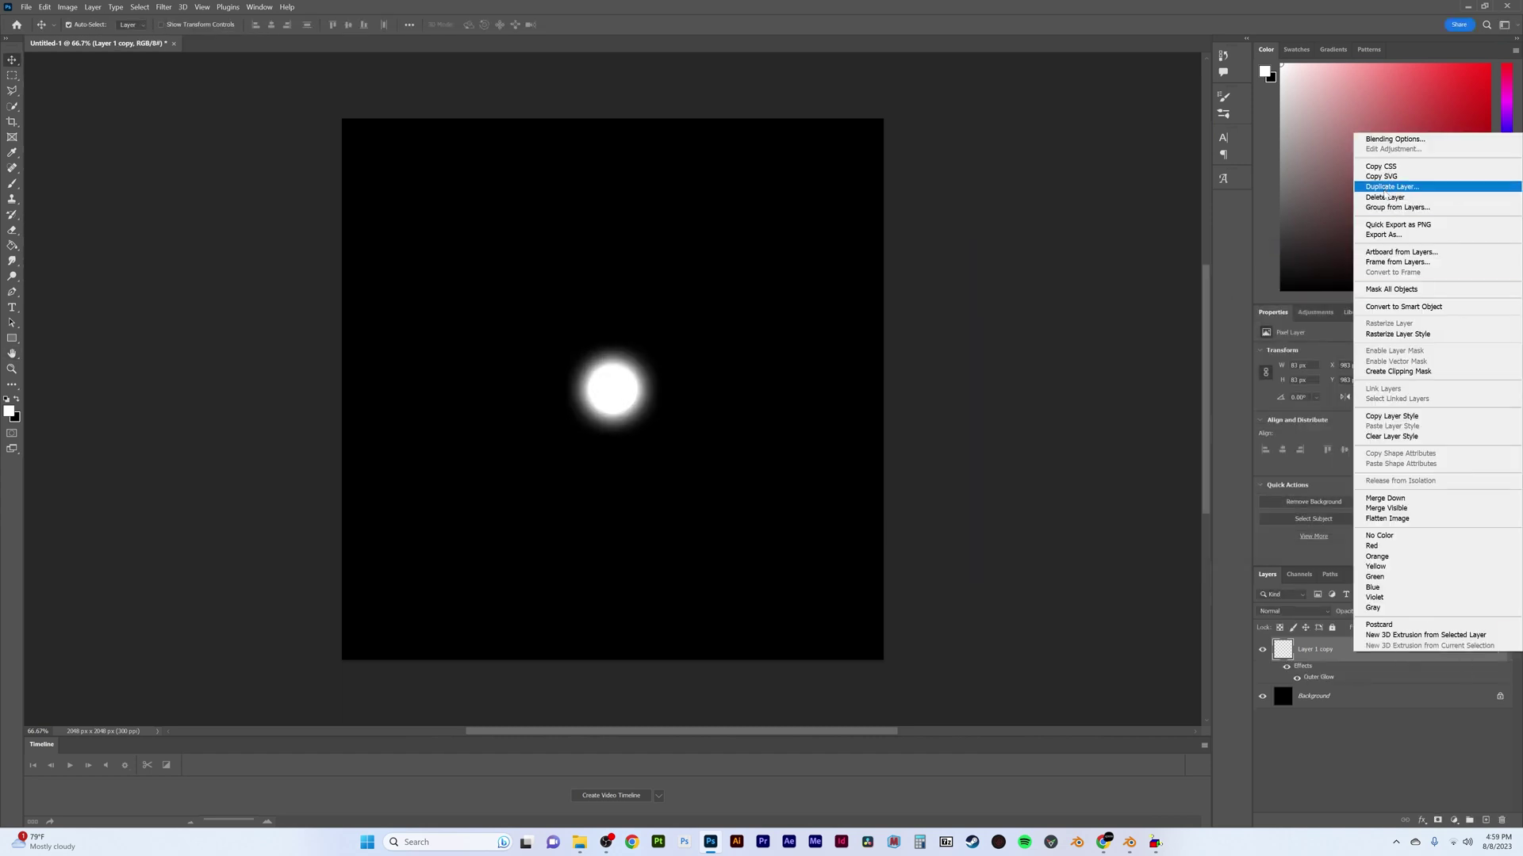
pyautogui.click(1389, 187)
pyautogui.press('Return')
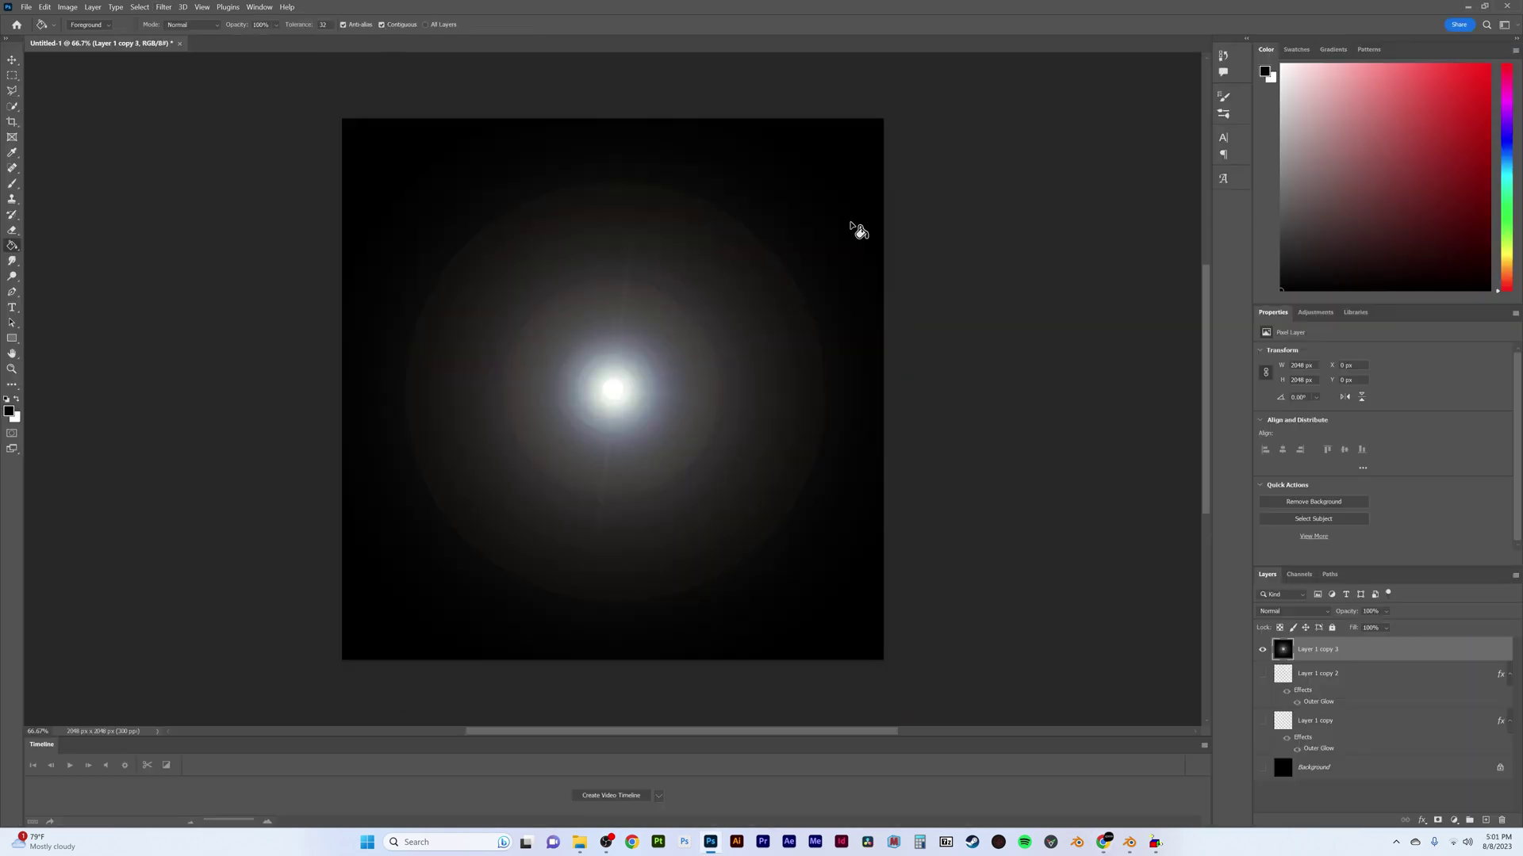
# Step: Set the duplicate halo layer to Screen and apply a Gaussian Blur
pyautogui.click(1293, 611)
pyautogui.click(1265, 677)
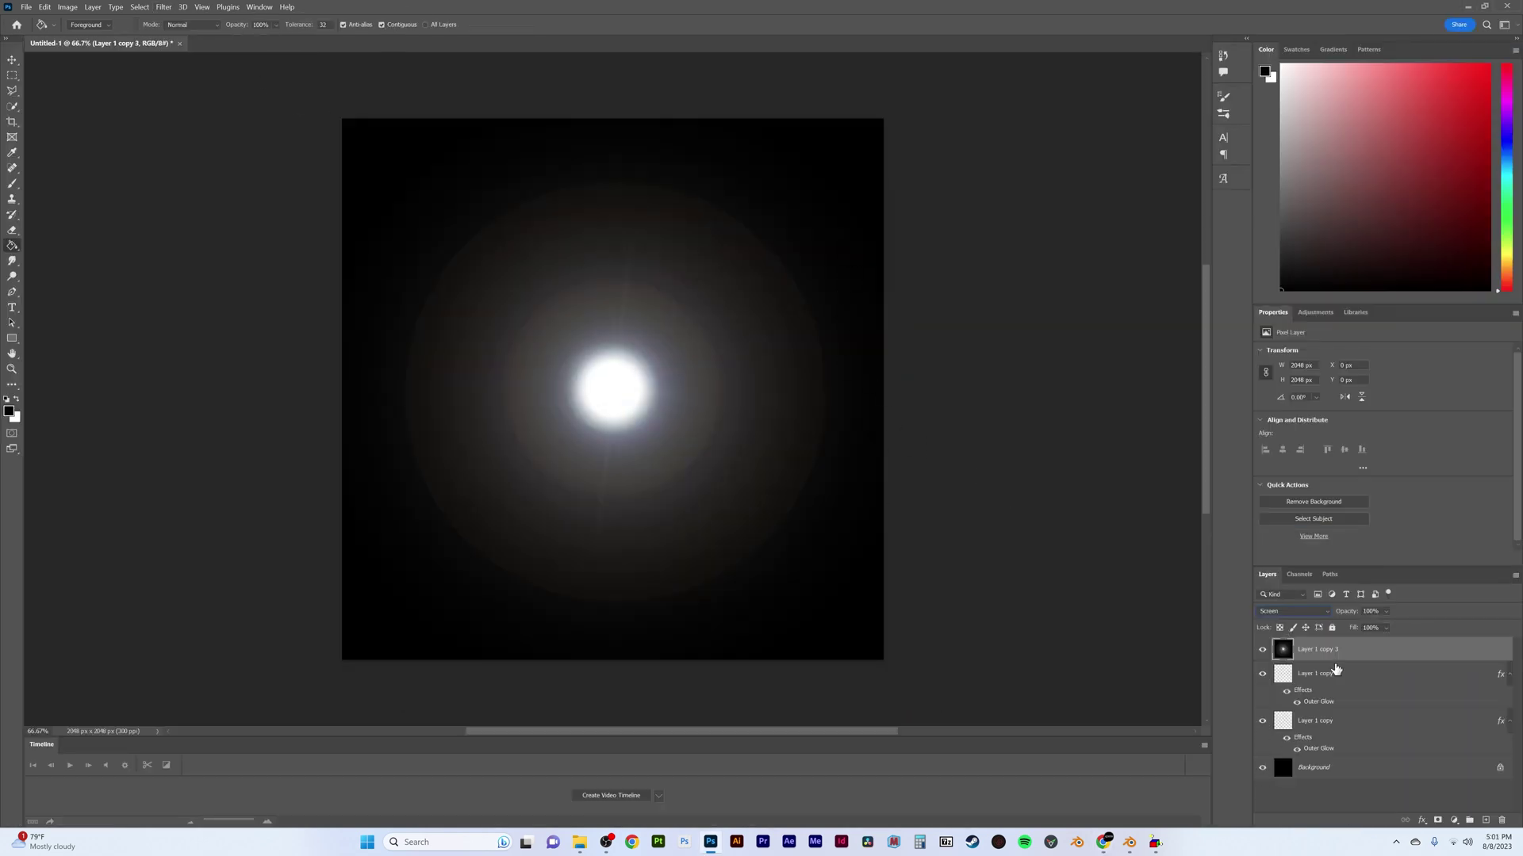
pyautogui.click(163, 7)
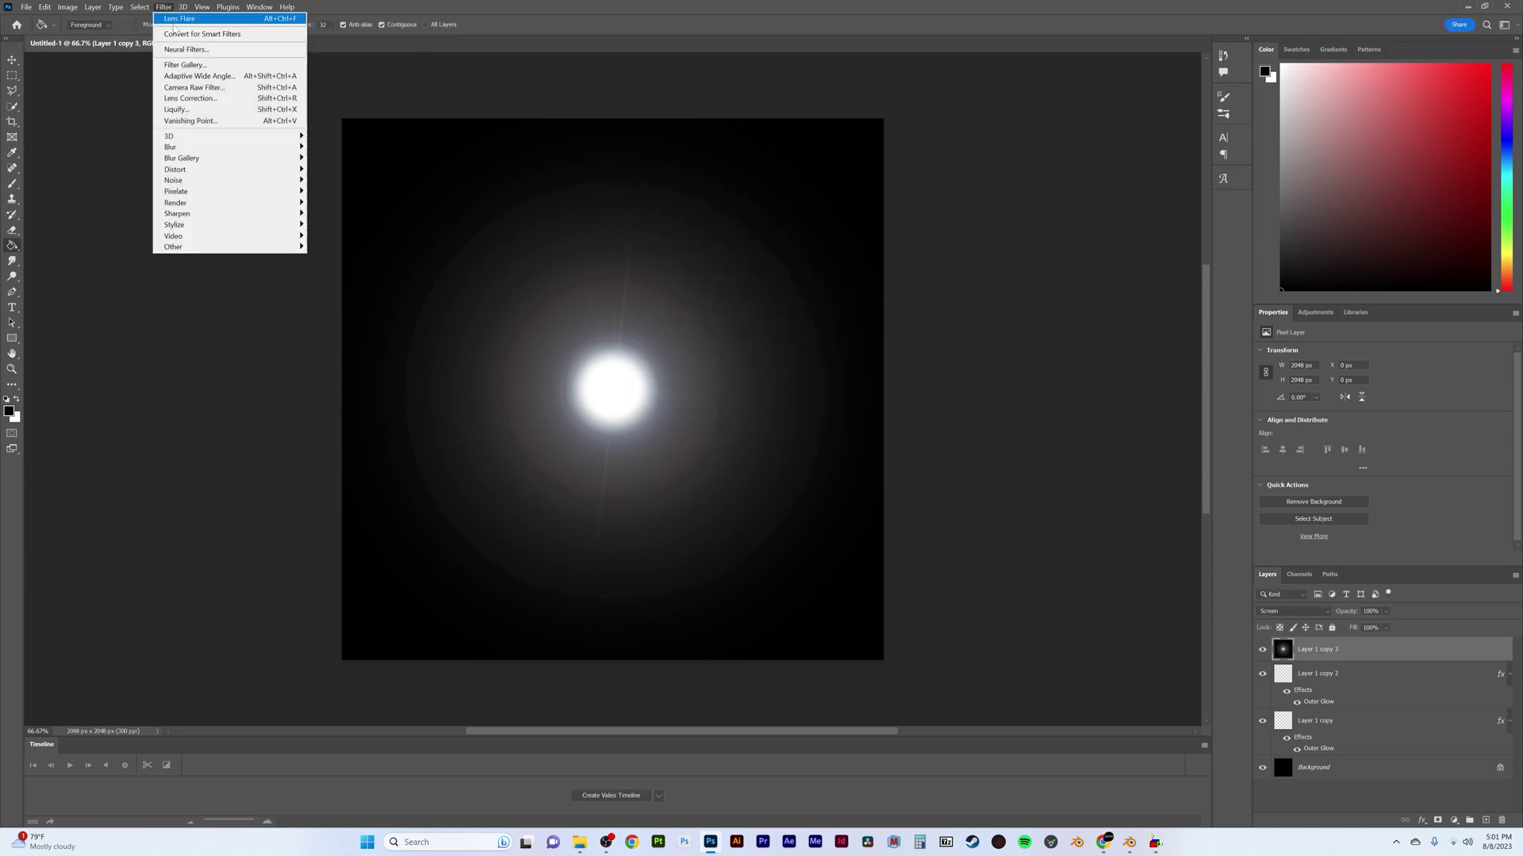
pyautogui.click(373, 192)
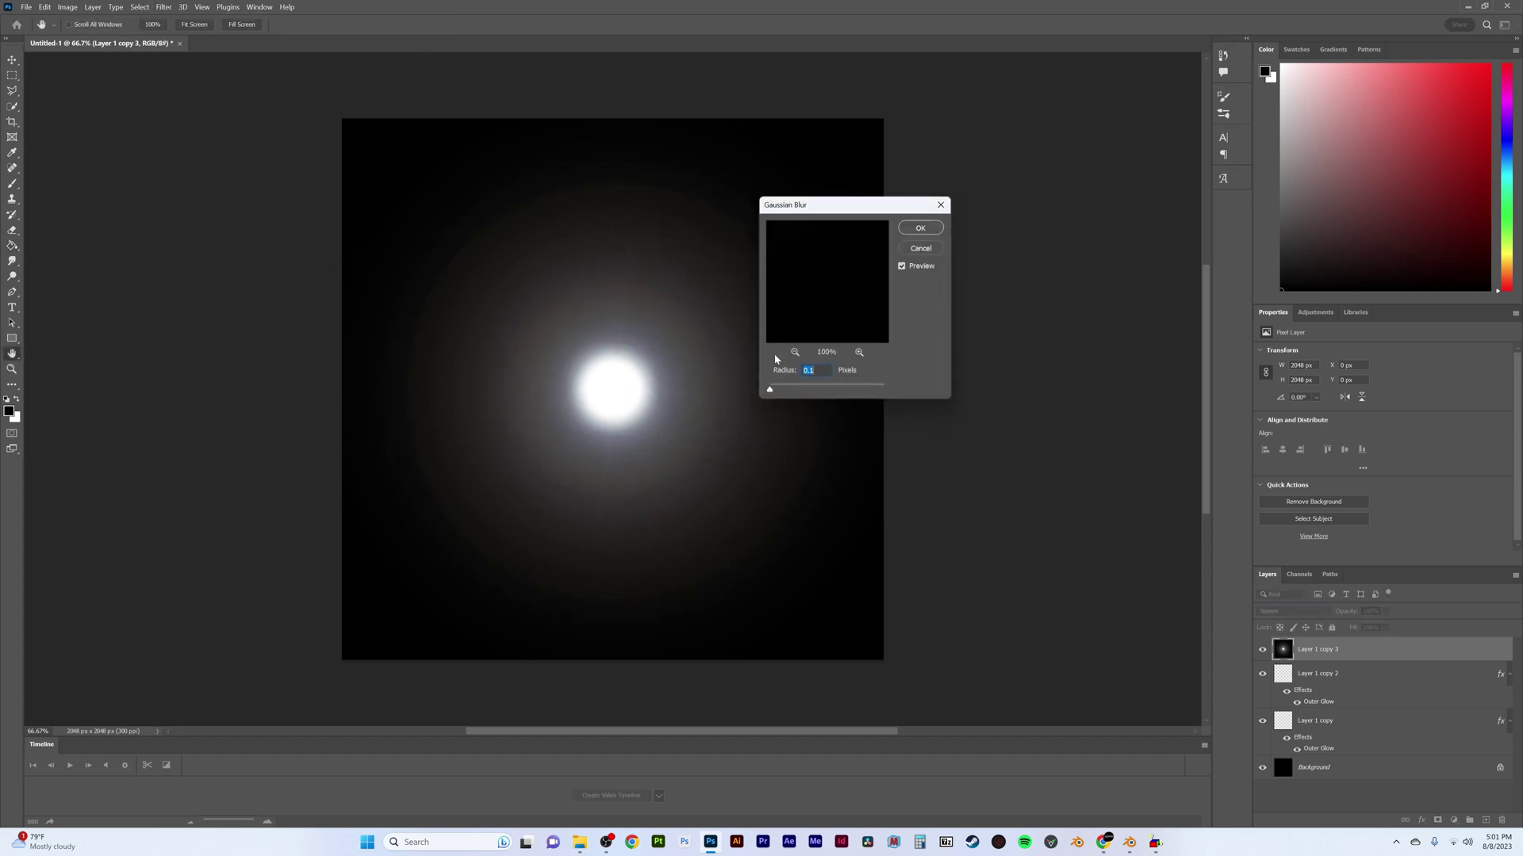
pyautogui.press('Escape')
# Step: Add a layer mask to the halo, paint a circle, and invert the mask
pyautogui.press('[')
pyautogui.press('[')
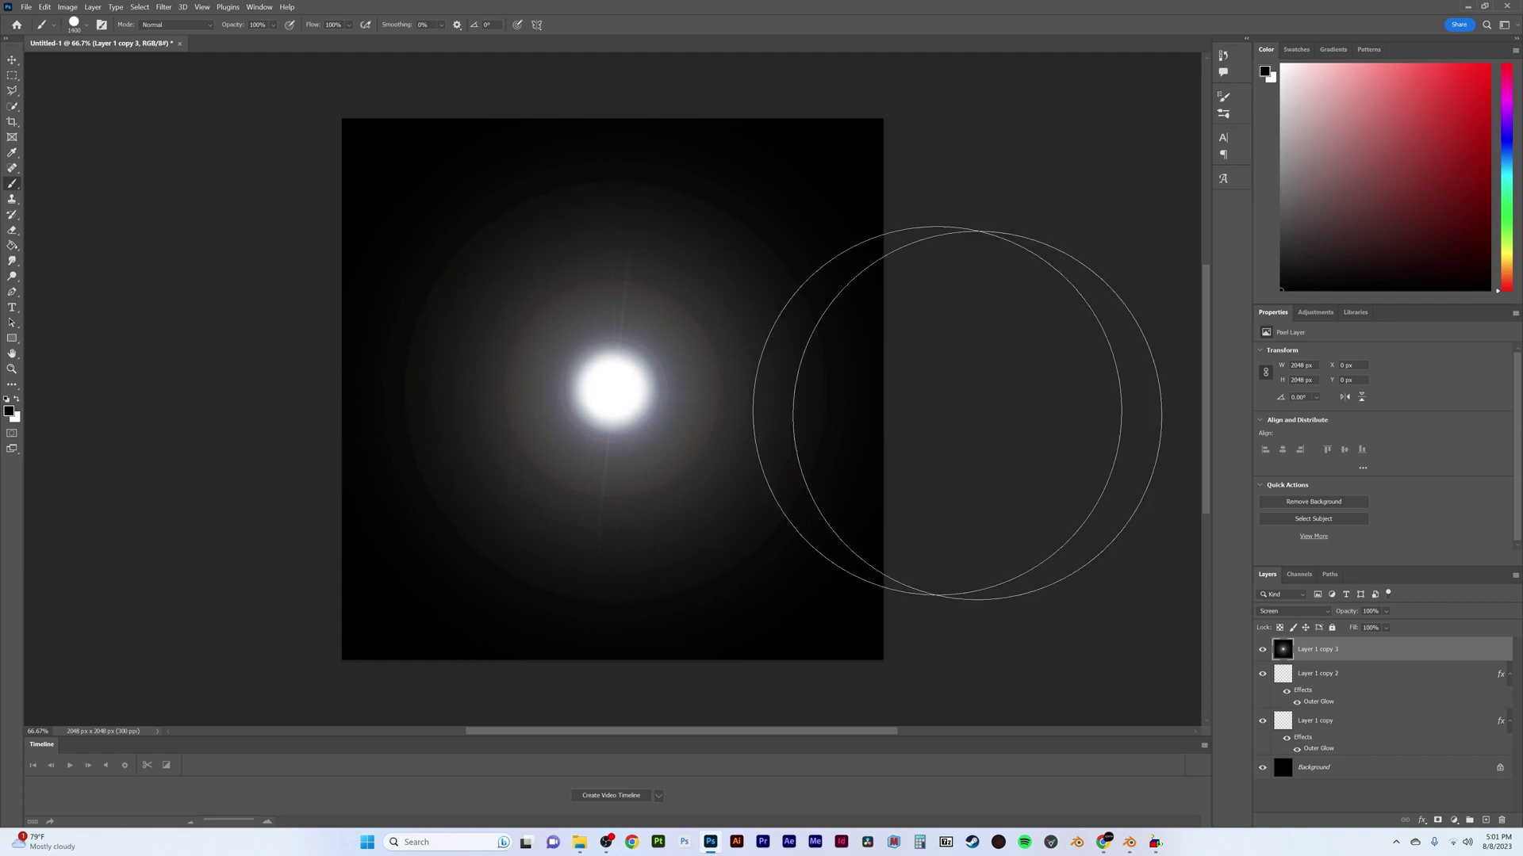
pyautogui.click(1438, 820)
pyautogui.click(613, 392)
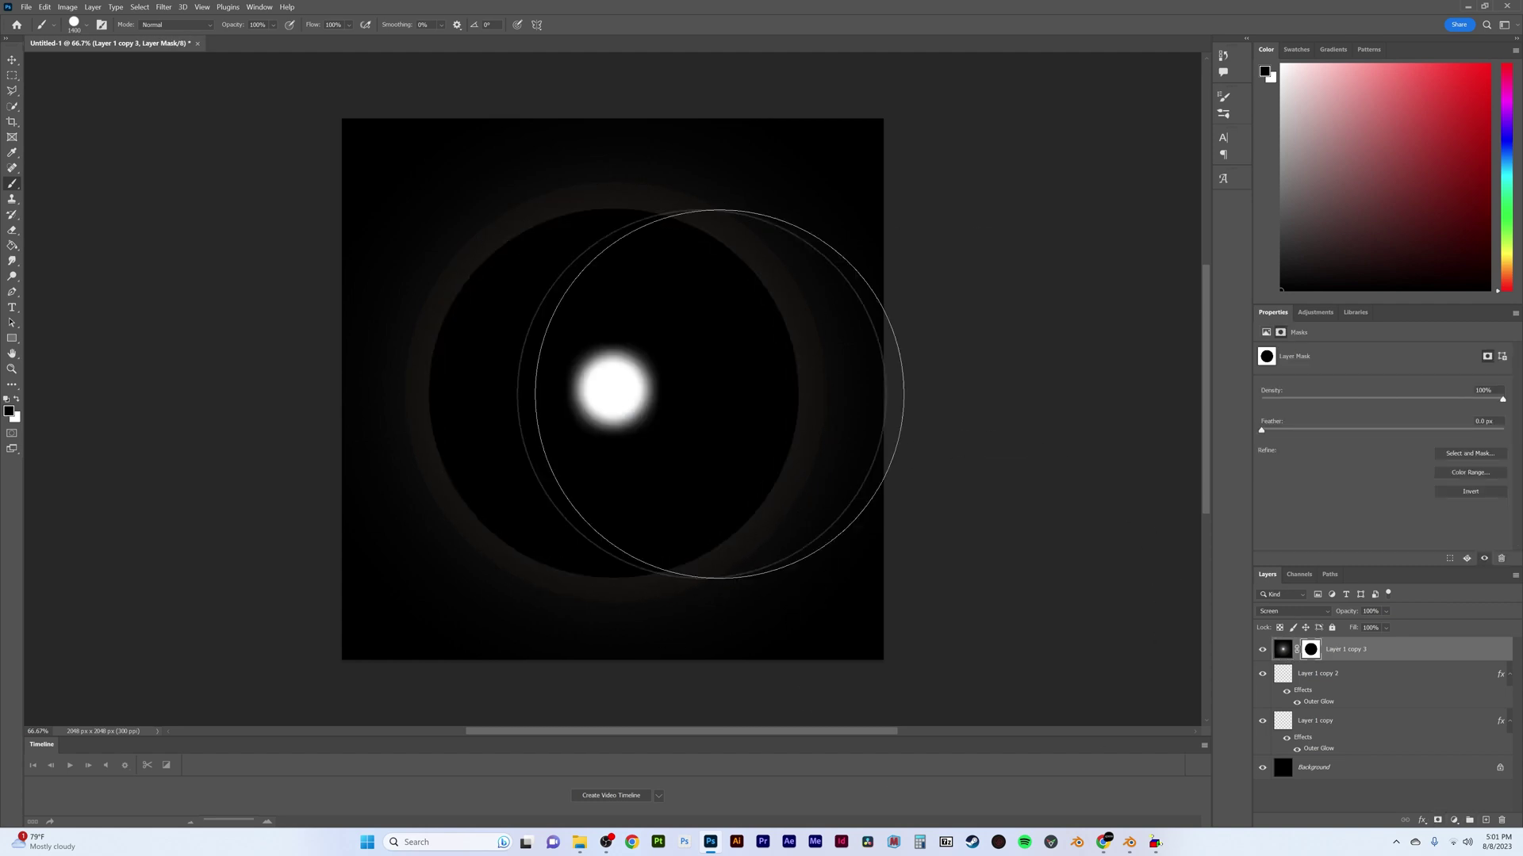
pyautogui.rightClick(1311, 650)
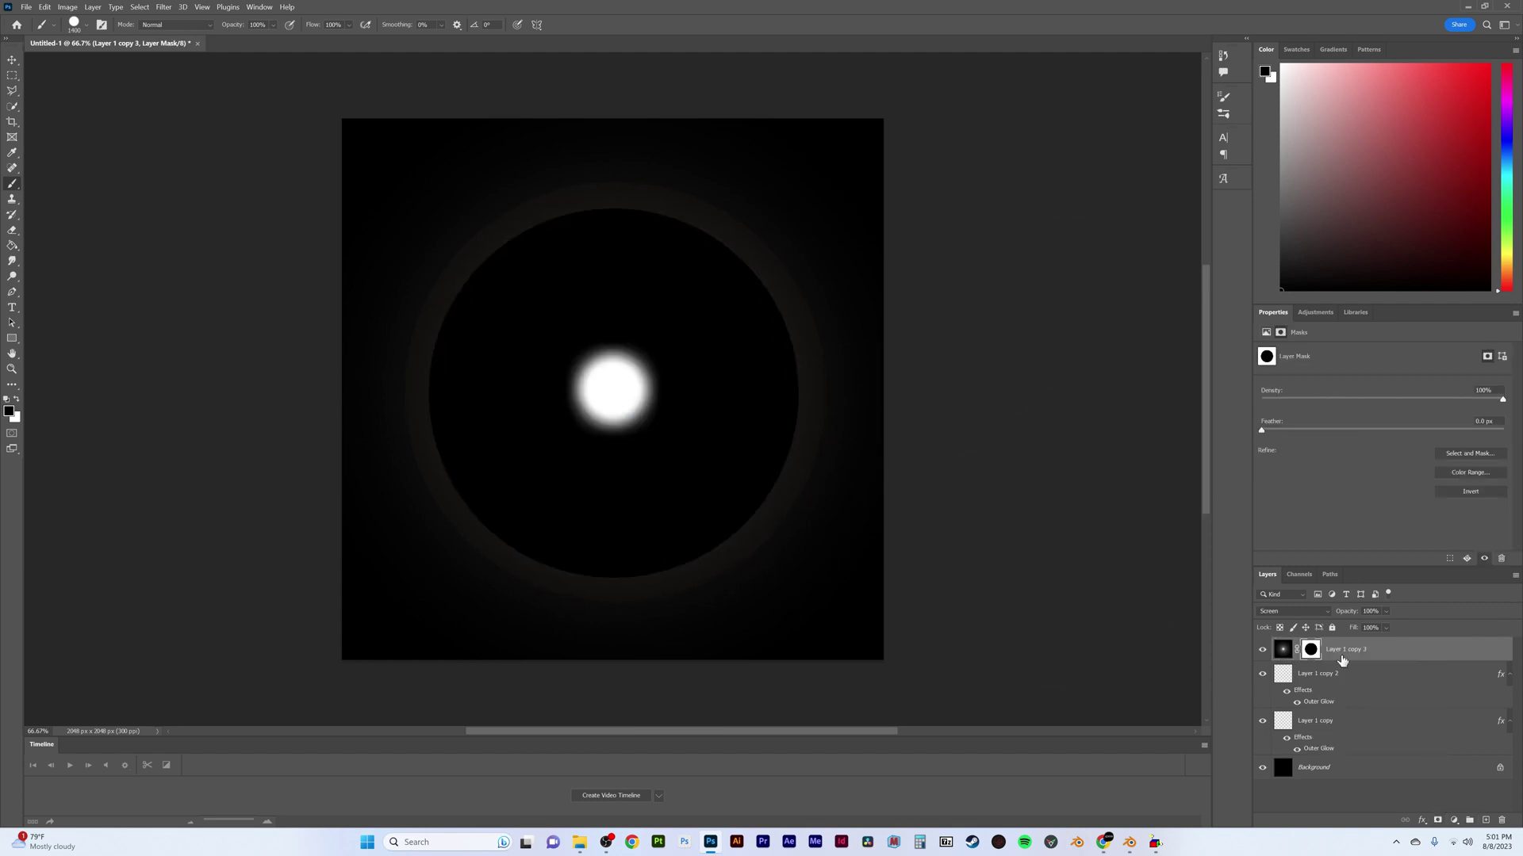
pyautogui.click(1471, 492)
pyautogui.rightClick(1312, 652)
pyautogui.press('Escape')
# Step: Soften the mask with a 24.9-radius Gaussian Blur and add an empty layer on top
pyautogui.click(163, 6)
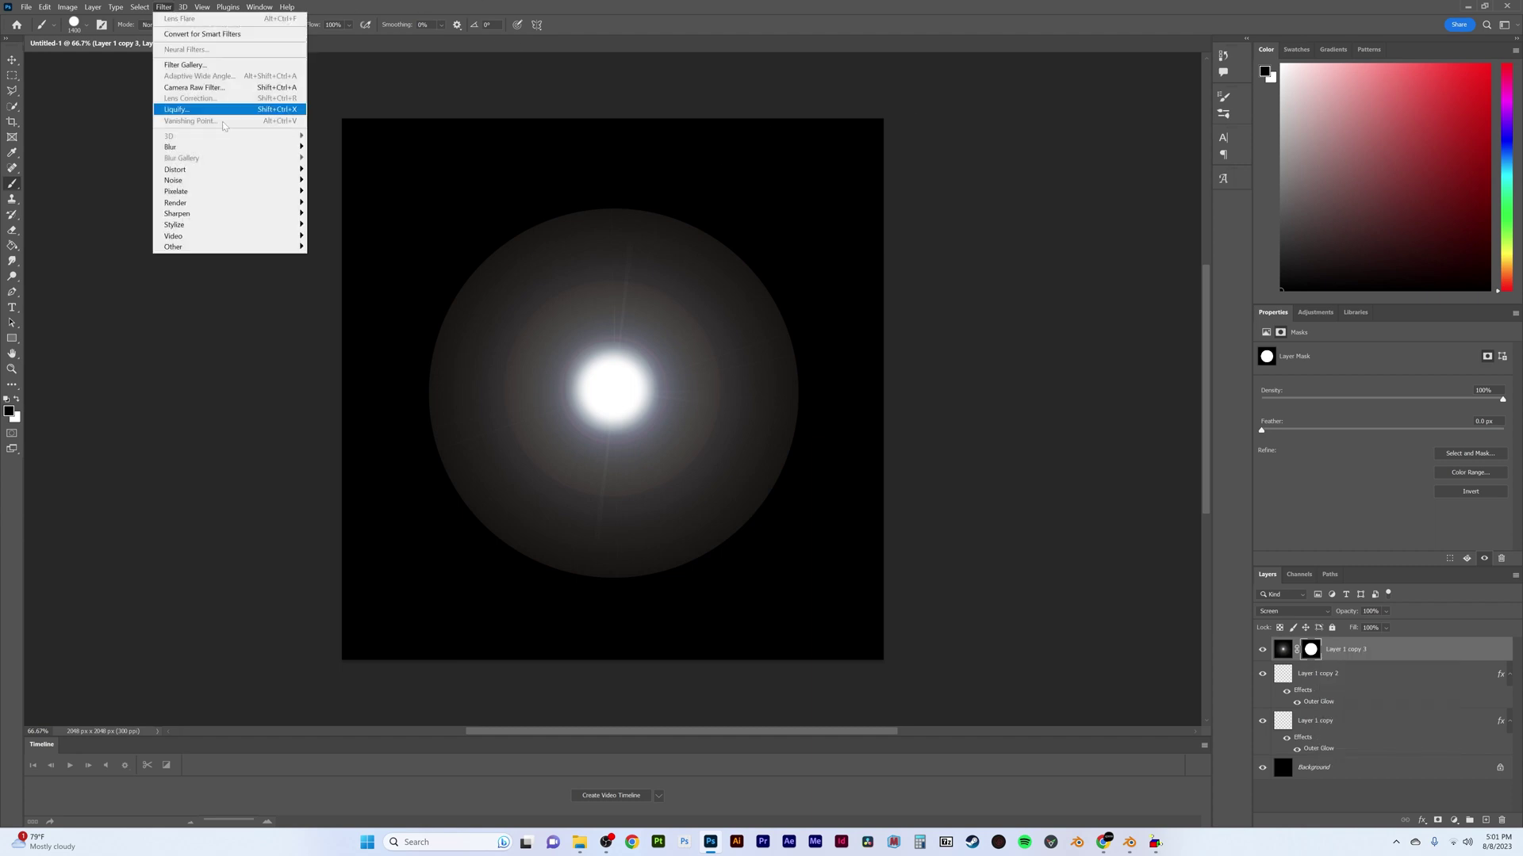
pyautogui.click(333, 190)
pyautogui.moveTo(817, 392); pyautogui.dragTo(824, 392)
pyautogui.press('Return')
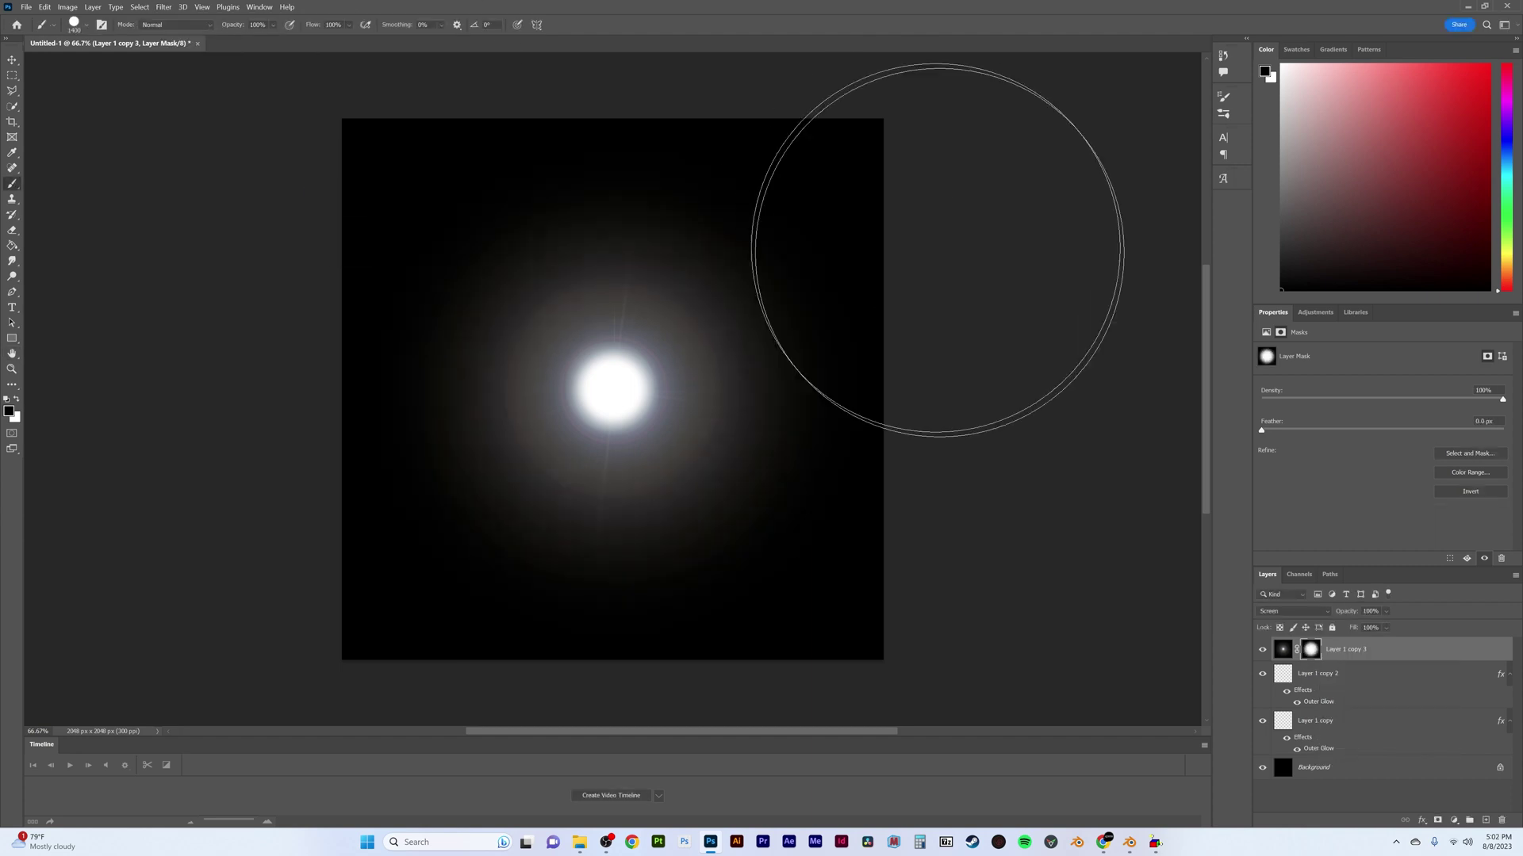
pyautogui.click(1486, 820)
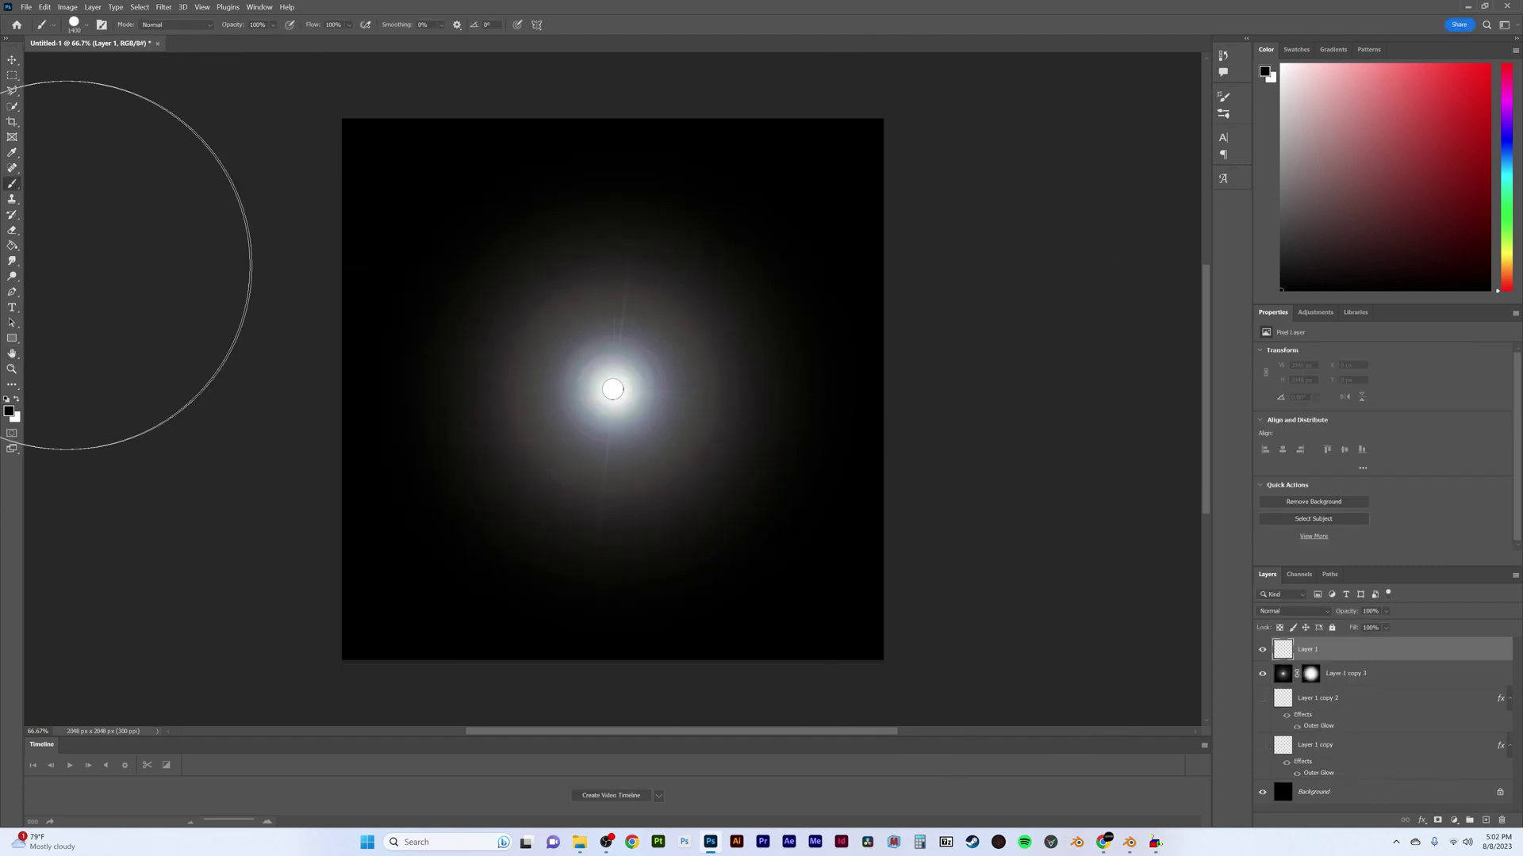
# Step: Fill the new layer red, set it to Multiply, and move both glow layers above it
pyautogui.click(9, 411)
pyautogui.press('Return')
pyautogui.press('g')
pyautogui.click(795, 388)
pyautogui.click(1293, 611)
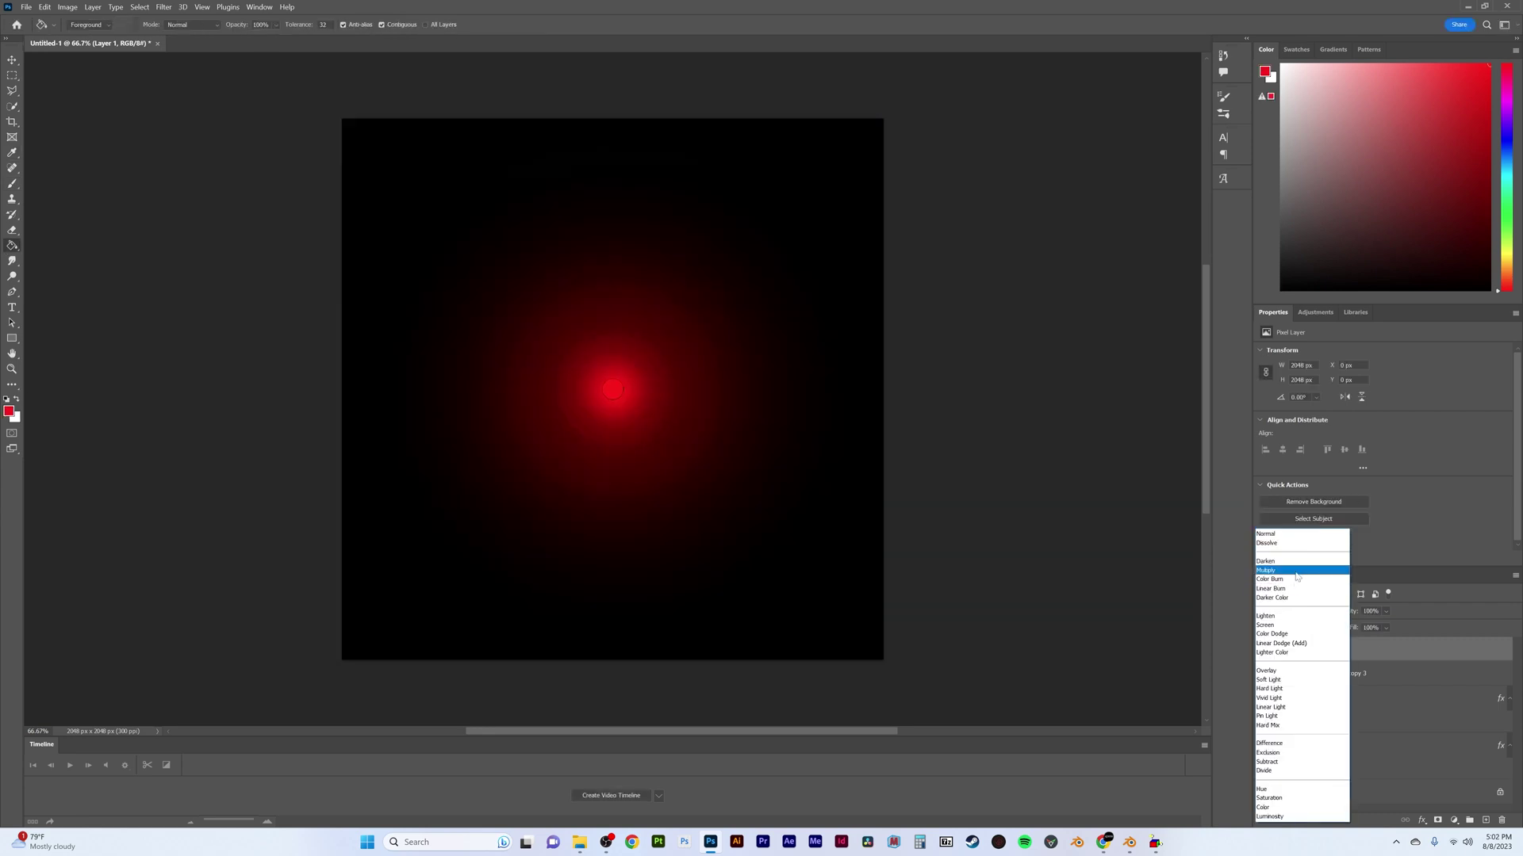
pyautogui.click(1294, 571)
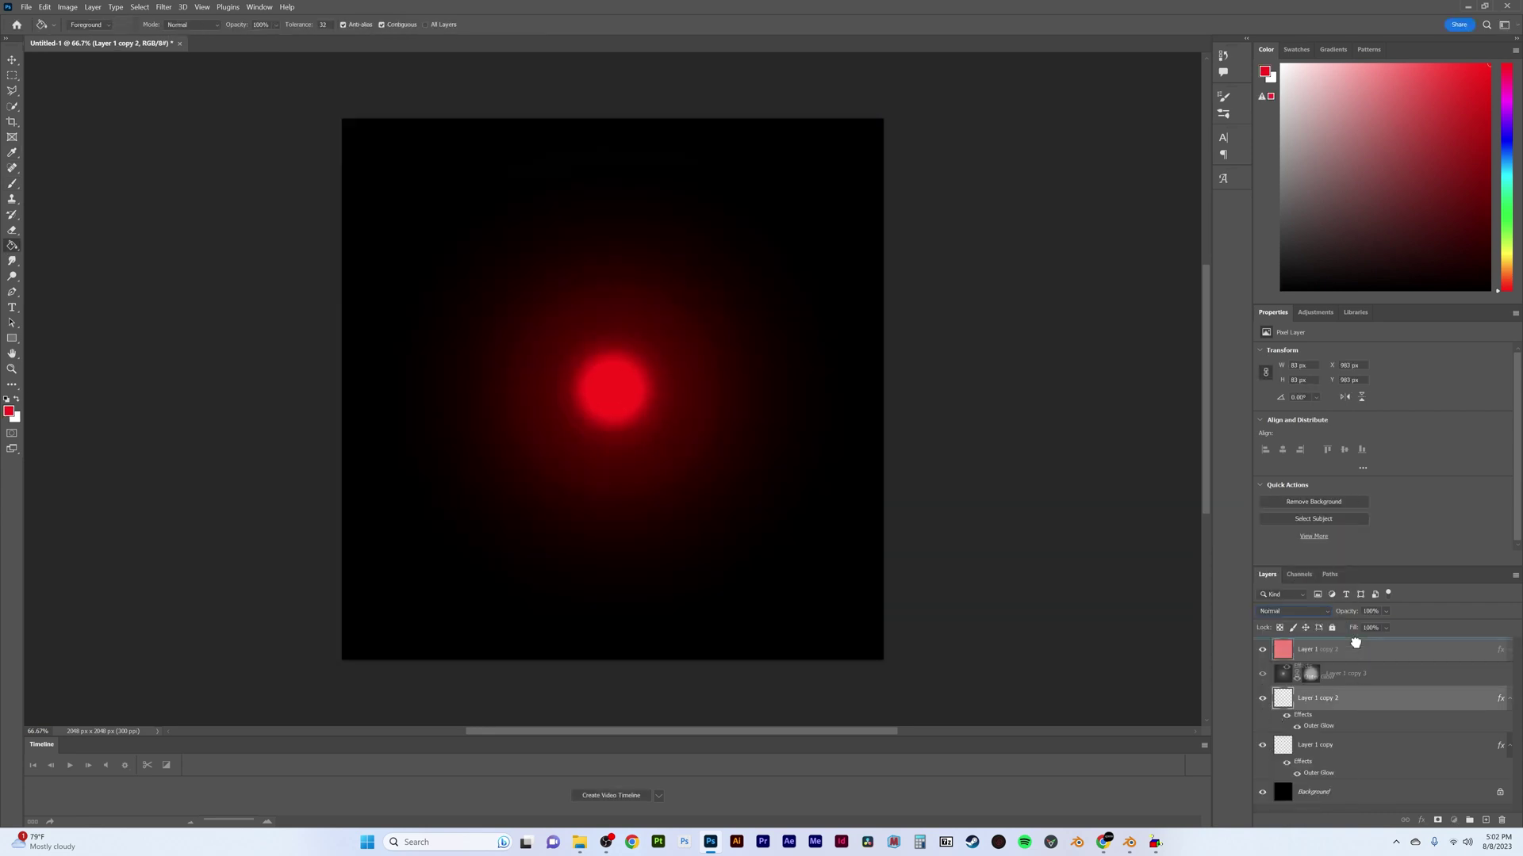
pyautogui.moveTo(1308, 697); pyautogui.dragTo(1316, 644)
pyautogui.moveTo(1316, 746); pyautogui.dragTo(1346, 652)
# Step: Brush a vertical red streak, stretch it, and place it below the top glow layer
pyautogui.click(13, 184)
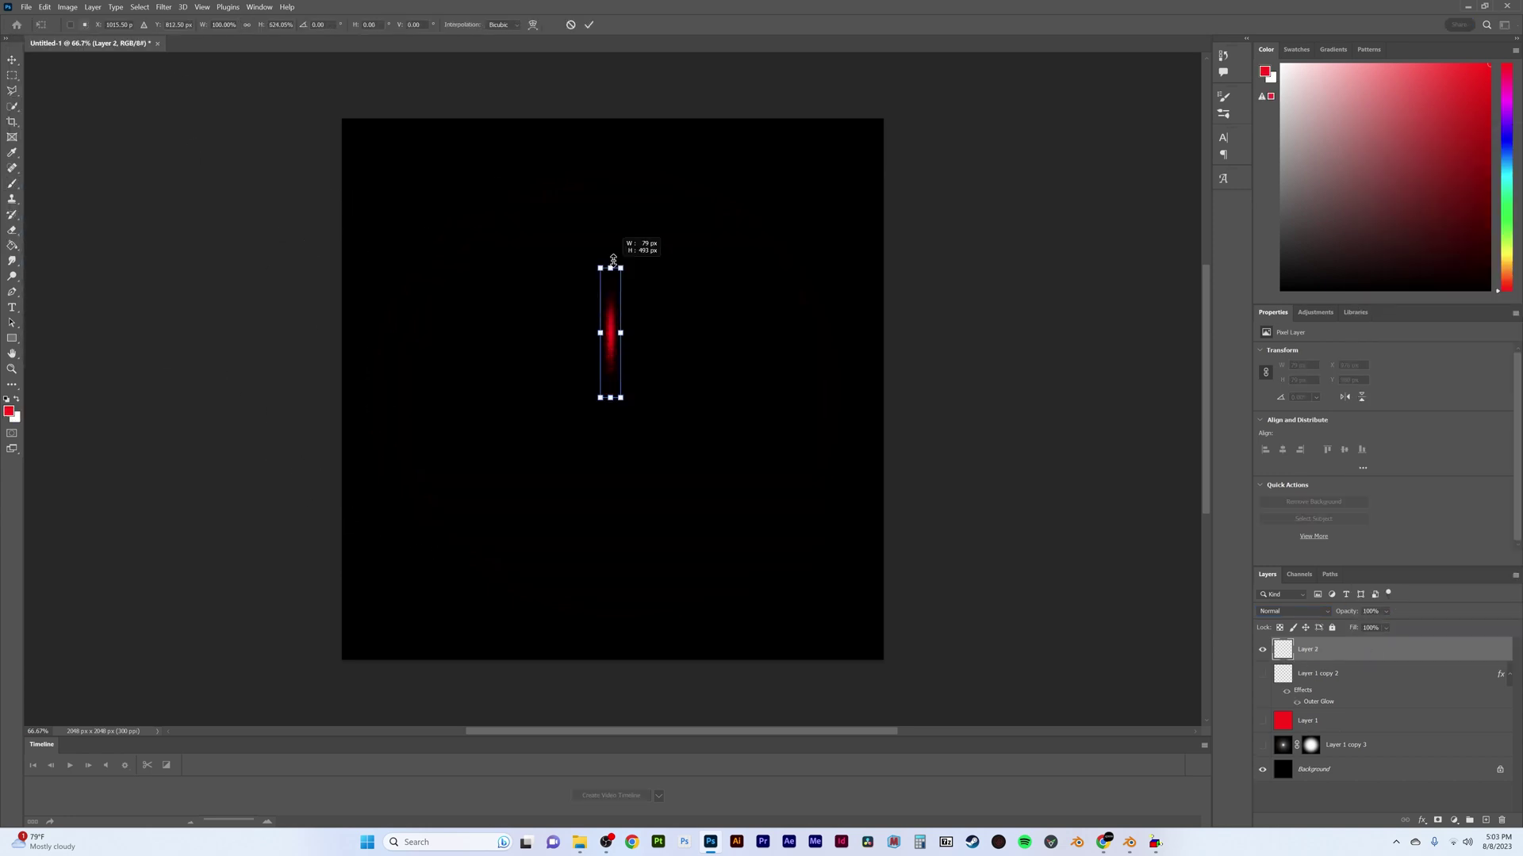
pyautogui.moveTo(627, 593); pyautogui.dragTo(625, 643)
pyautogui.press('Return')
pyautogui.click(1262, 745)
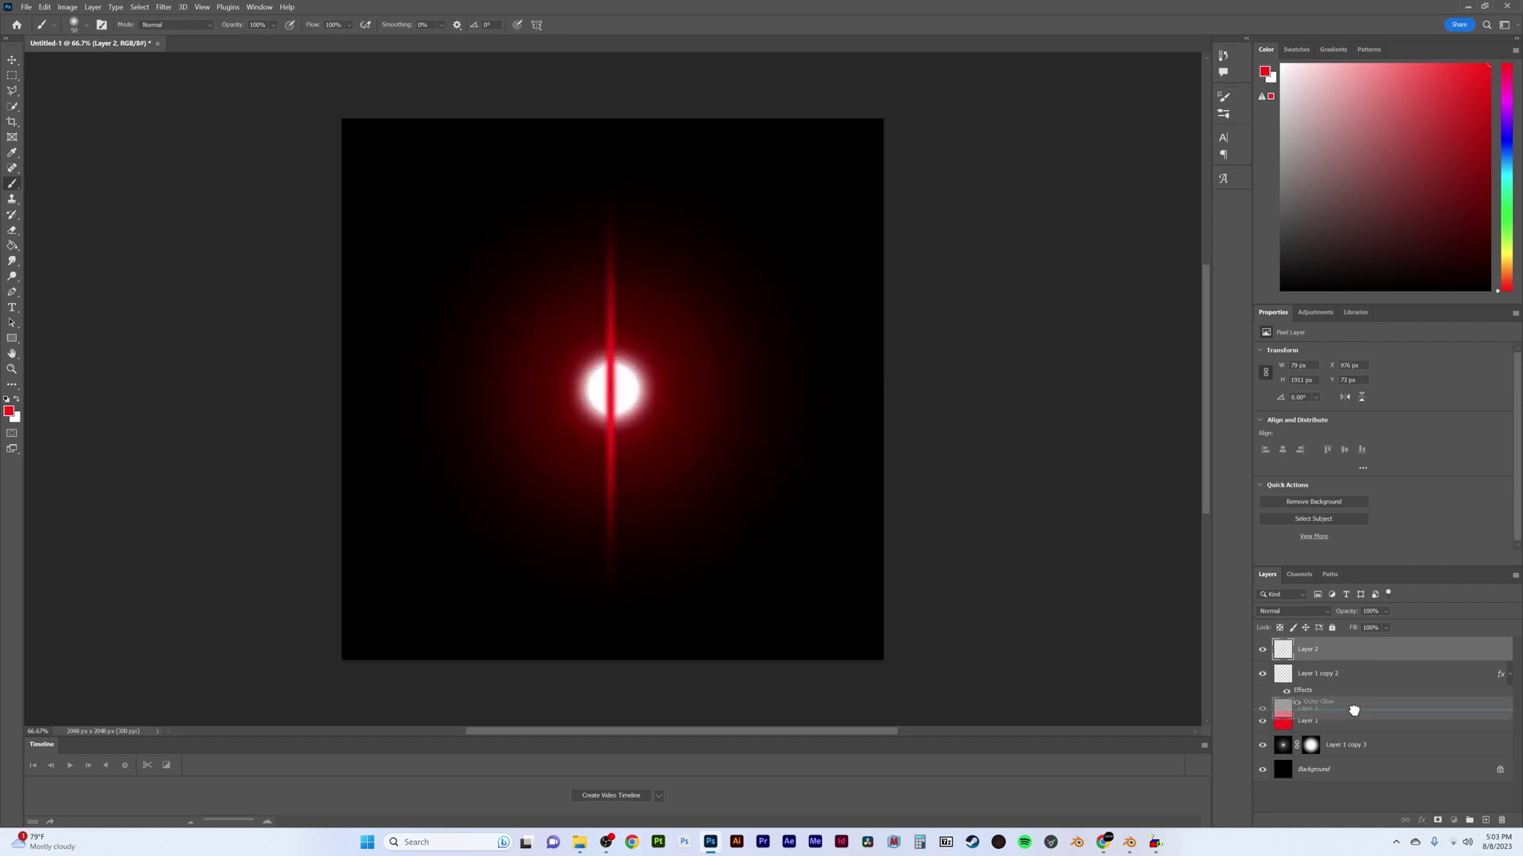
pyautogui.moveTo(1309, 649); pyautogui.dragTo(1309, 688)
pyautogui.hotkey('ctrl', 't')
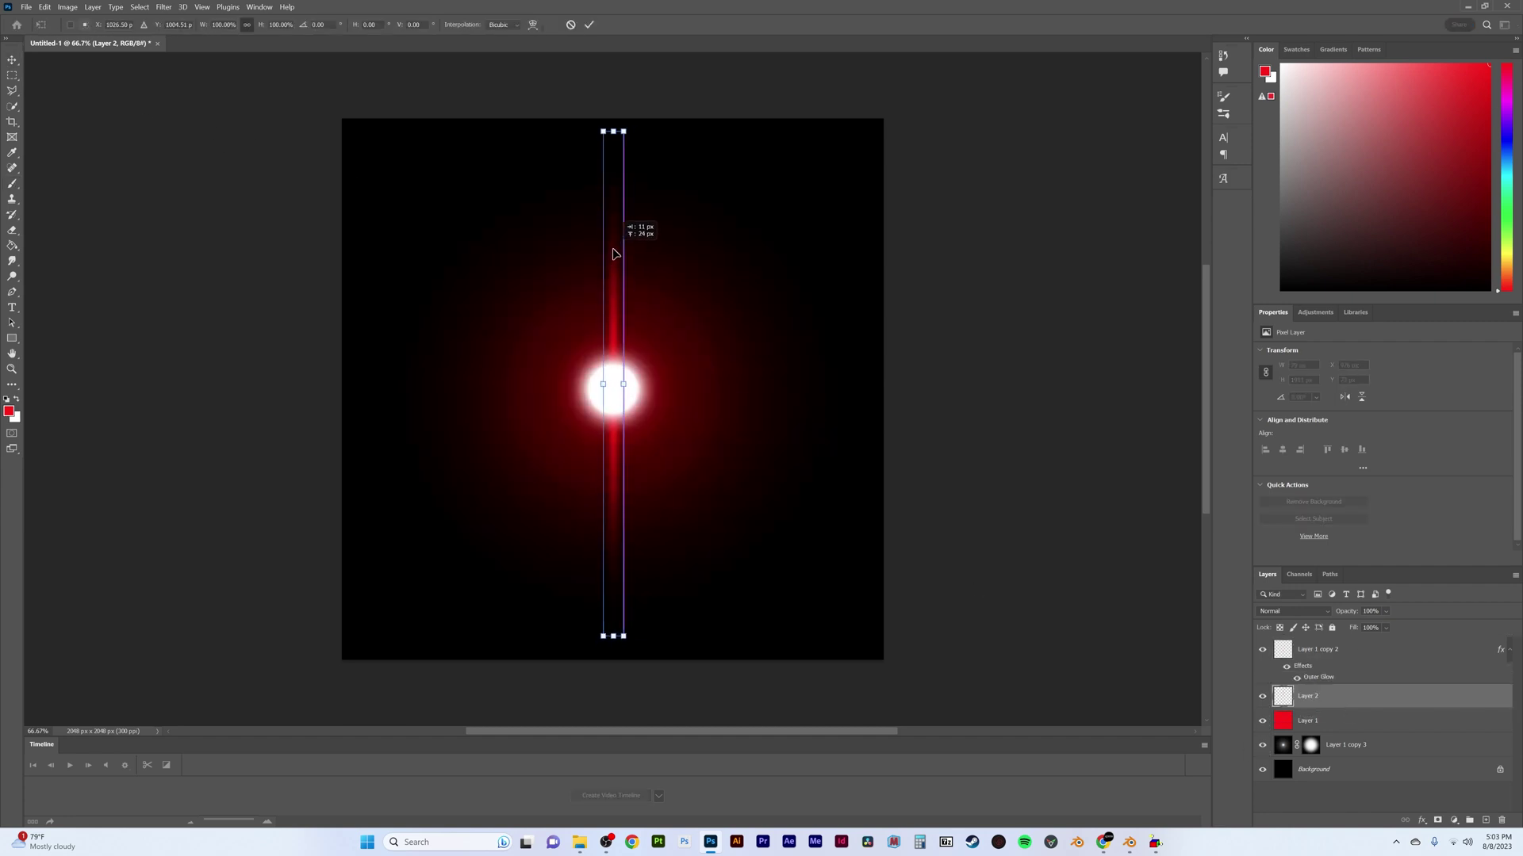
# Step: Duplicate the red streak and rotate the copy horizontal to form a cross
pyautogui.rightClick(1351, 696)
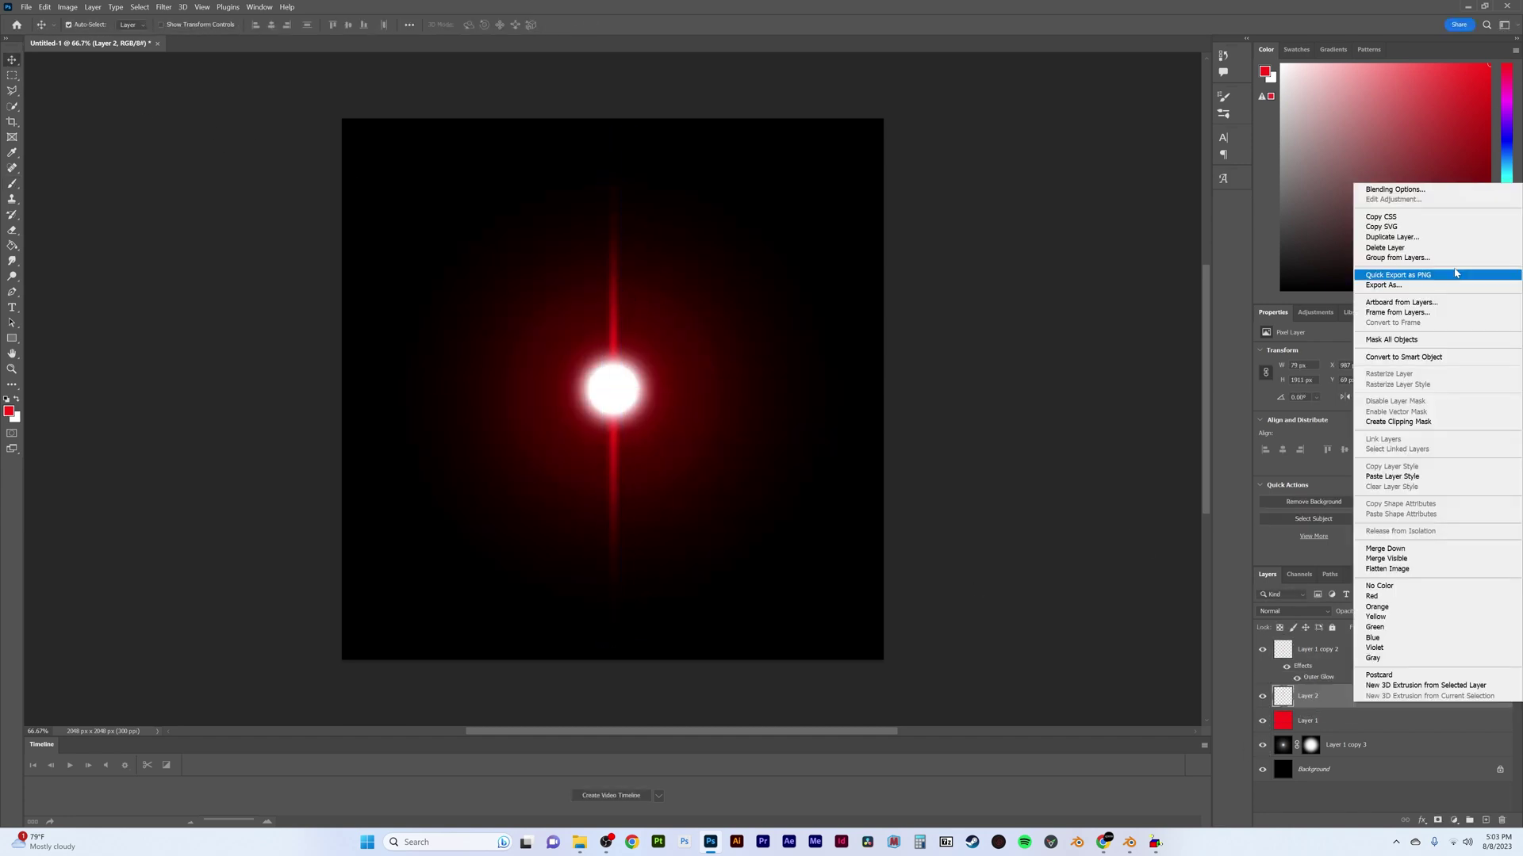
pyautogui.click(1380, 272)
pyautogui.press('Return')
pyautogui.hotkey('ctrl', 't')
pyautogui.moveTo(627, 119); pyautogui.dragTo(338, 184)
pyautogui.press('Return')
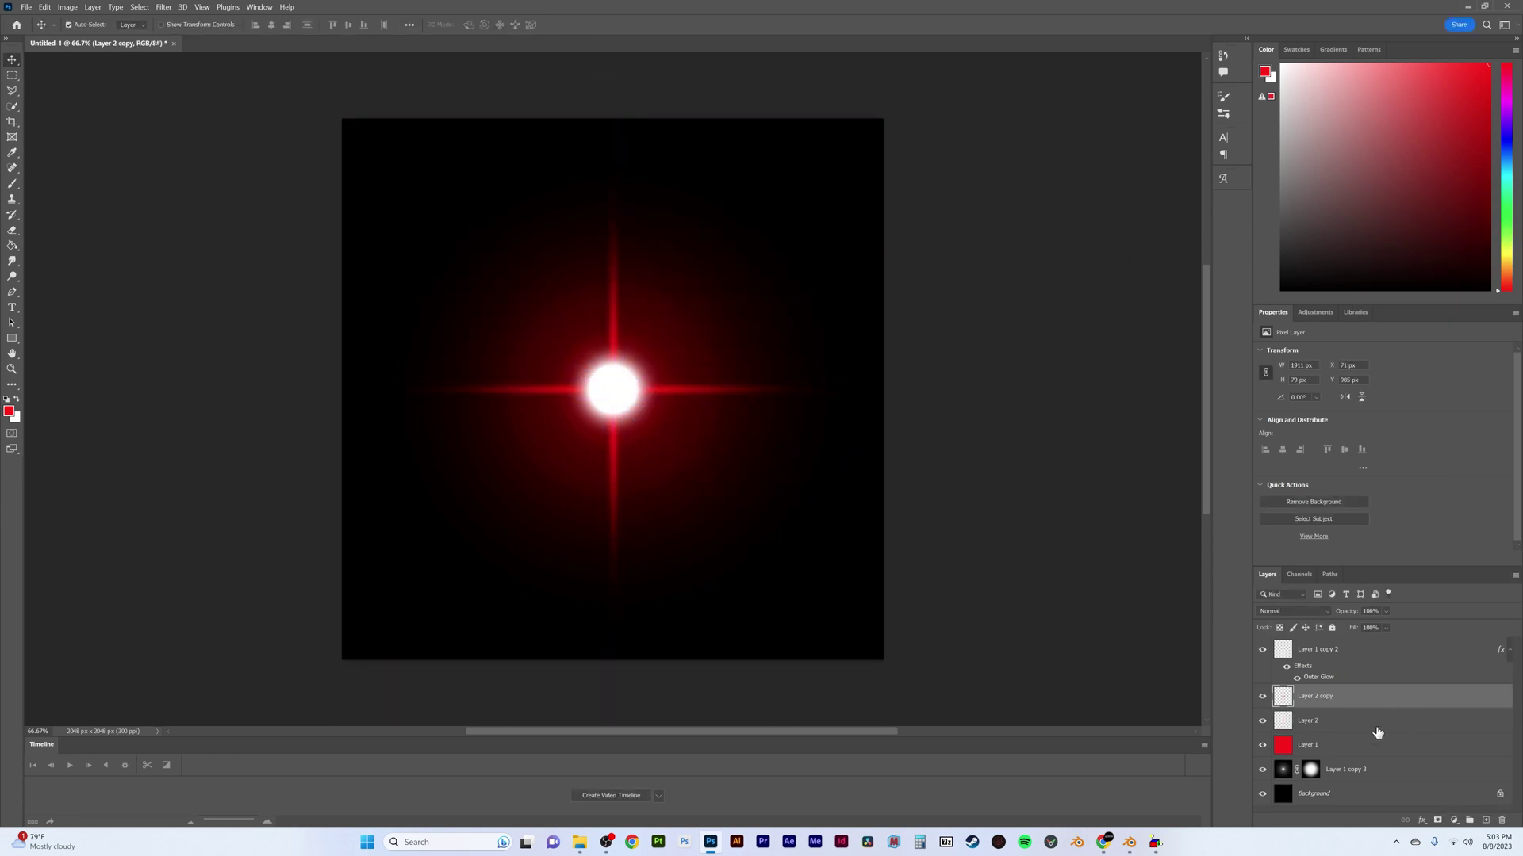
# Step: Duplicate both streaks, rotate them 45° into diagonal rays, and merge into one star
pyautogui.keyDown('shift'); pyautogui.click(1377, 731); pyautogui.keyUp('shift')
pyautogui.rightClick(1377, 731)
pyautogui.click(1380, 272)
pyautogui.press('Return')
pyautogui.hotkey('ctrl', 't')
pyautogui.moveTo(892, 115); pyautogui.dragTo(801, 391)
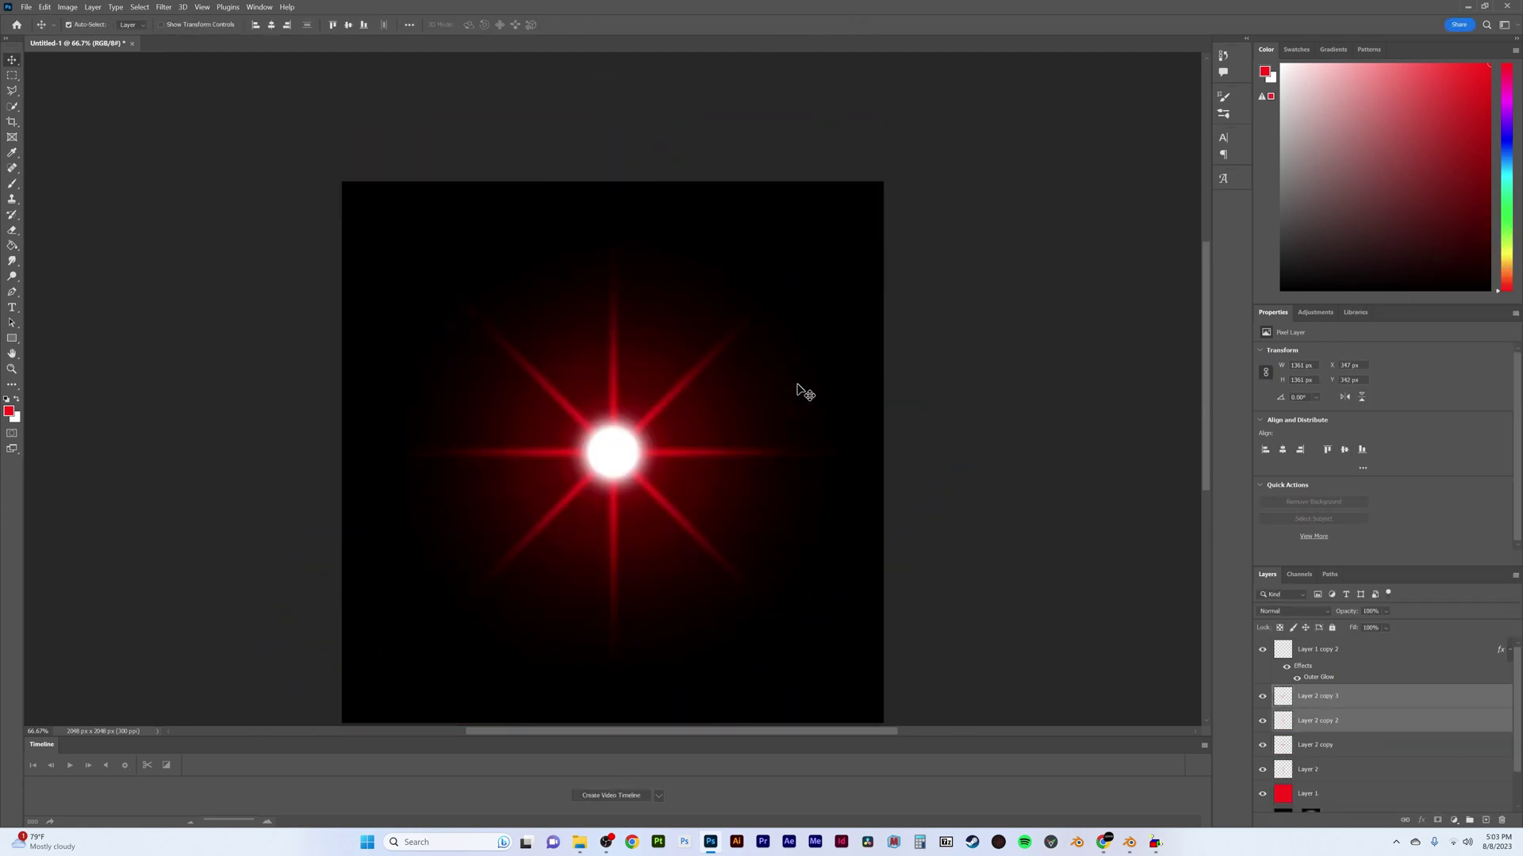
pyautogui.hotkey('ctrl', 'e')
# Step: Add a rotated copy of the star at 65% scale, centred on the glow, and merge it
pyautogui.rightClick(1367, 696)
pyautogui.click(1380, 272)
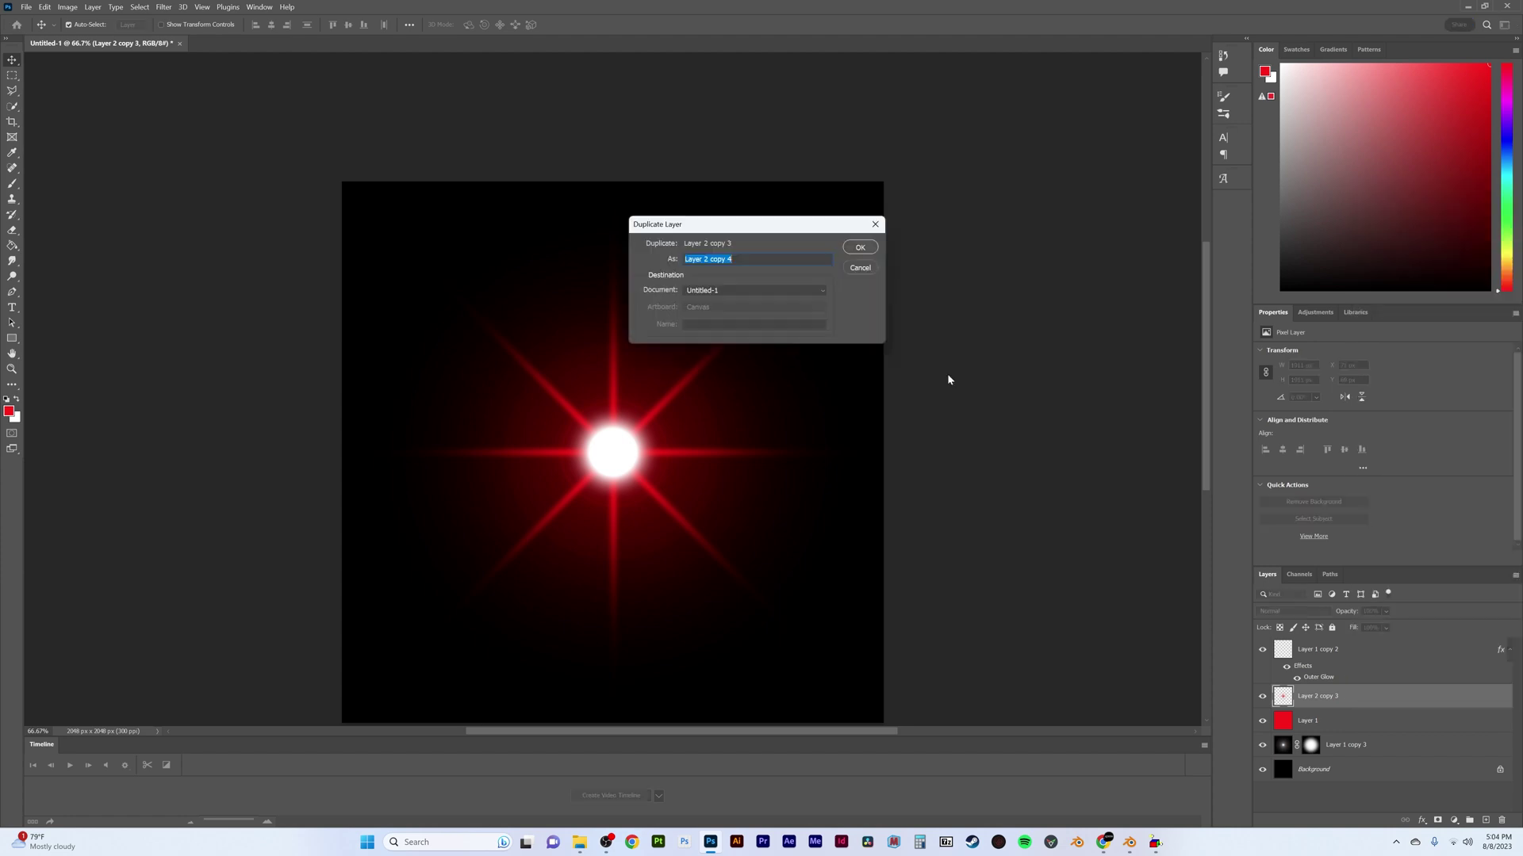
pyautogui.press('Return')
pyautogui.hotkey('ctrl', 't')
pyautogui.moveTo(962, 211)
pyautogui.mouseDown()
pyautogui.moveTo(812, 119)
pyautogui.moveTo(596, 328)
pyautogui.mouseUp()
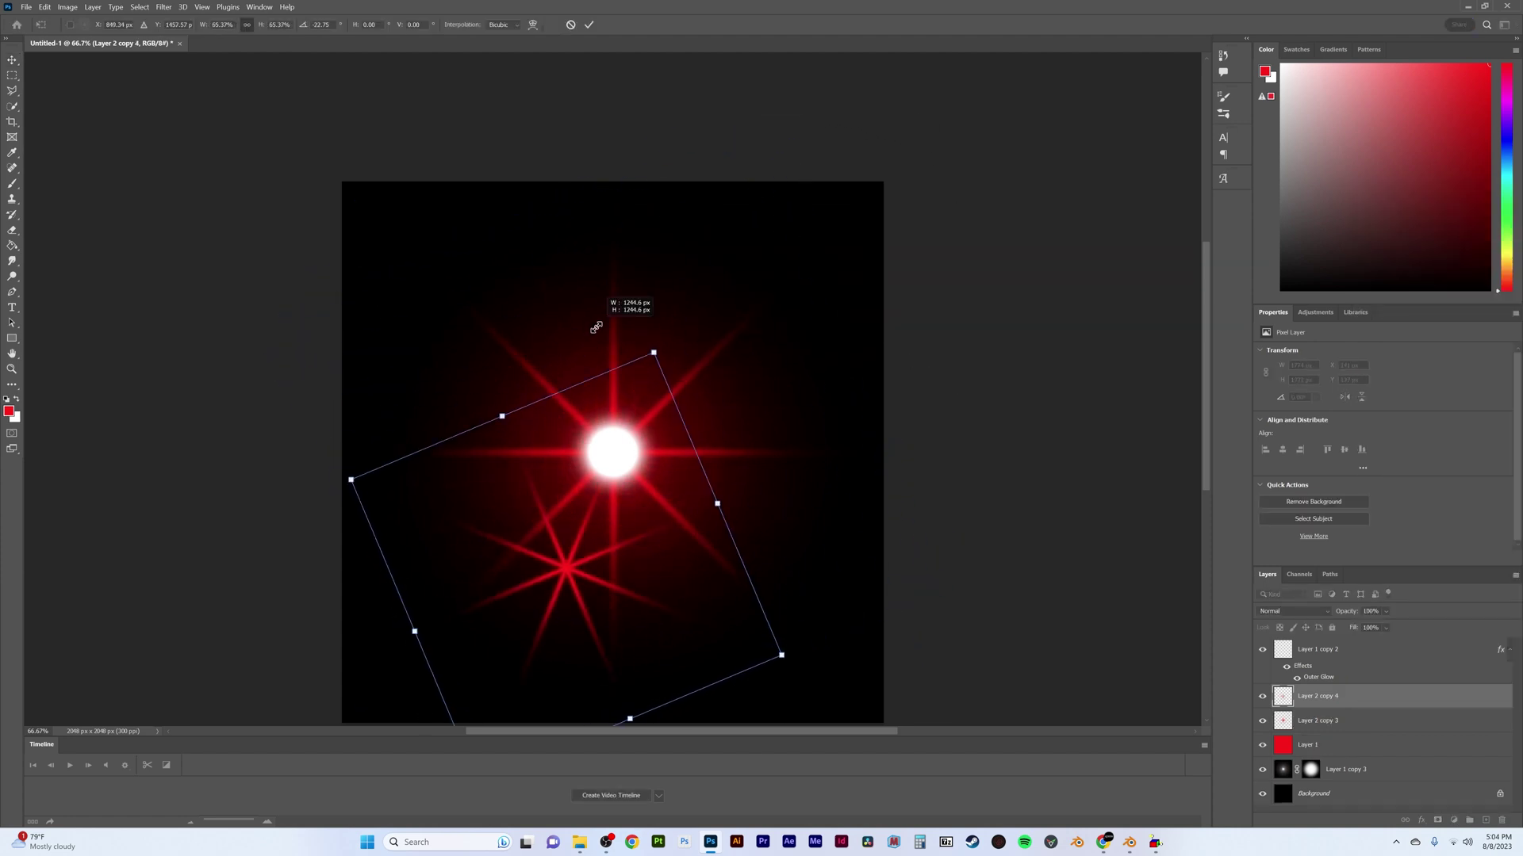
pyautogui.moveTo(572, 571); pyautogui.dragTo(619, 455)
pyautogui.press('Return')
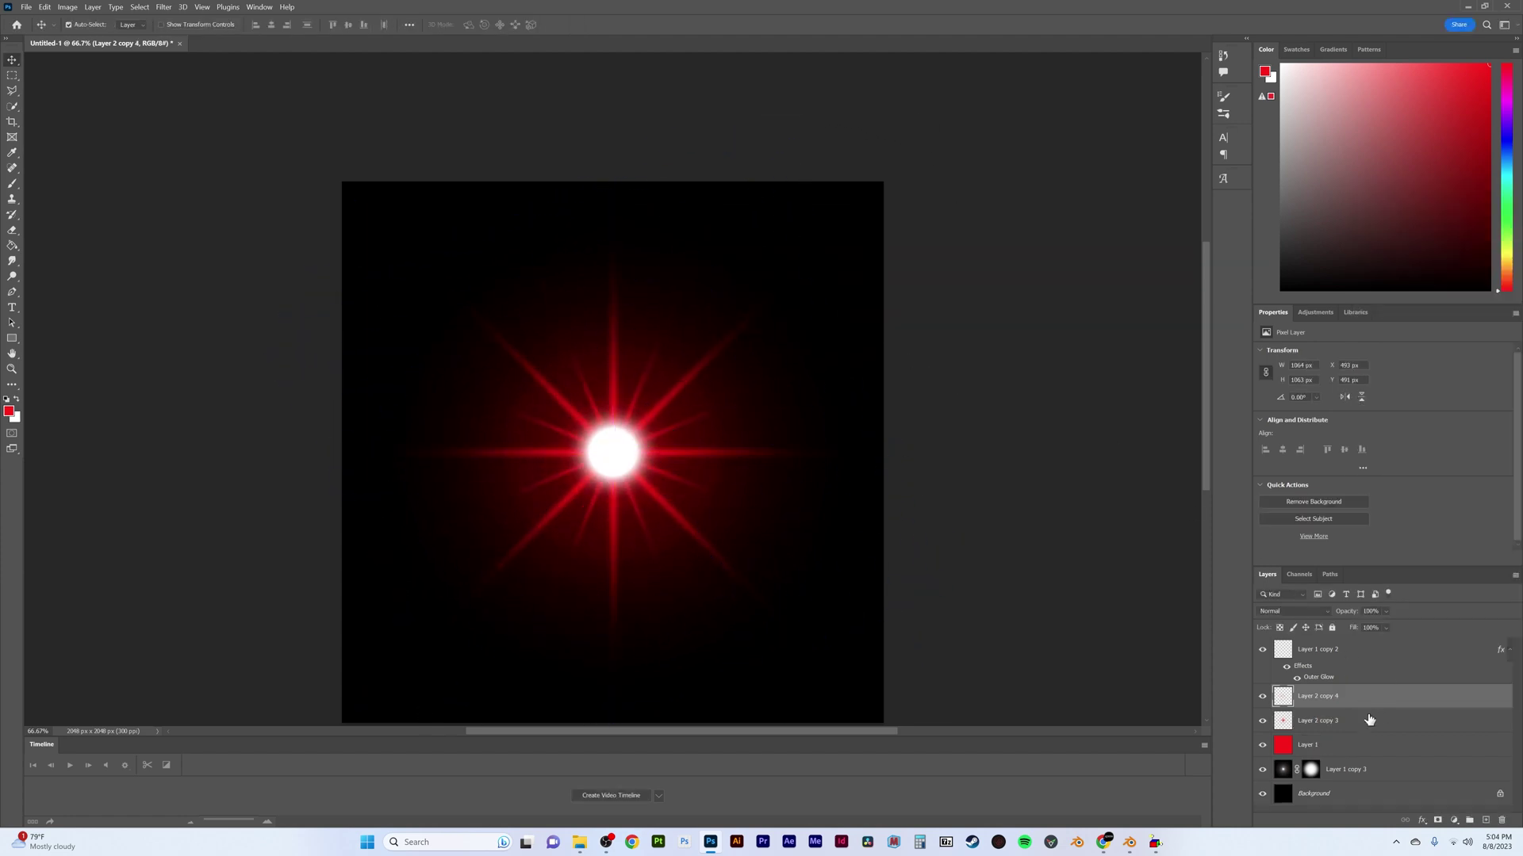
pyautogui.rightClick(1369, 720)
pyautogui.click(1384, 576)
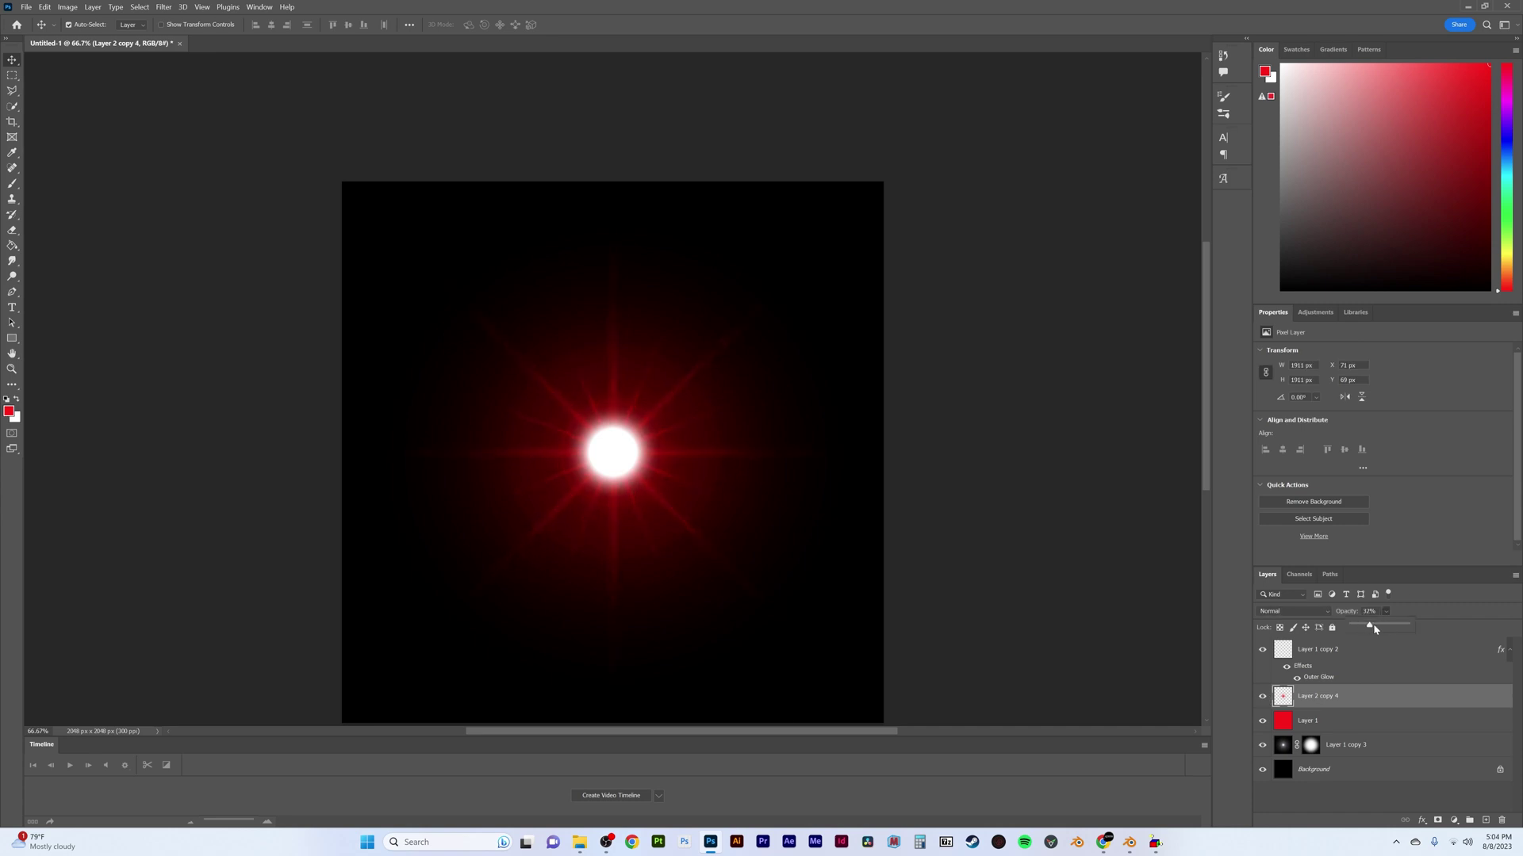
# Step: Duplicate the combined star layer and rotate the copy for extra rays
pyautogui.hotkey('ctrl', 'j')
pyautogui.press('Return')
pyautogui.hotkey('ctrl', 't')
pyautogui.moveTo(994, 167); pyautogui.dragTo(911, 95)
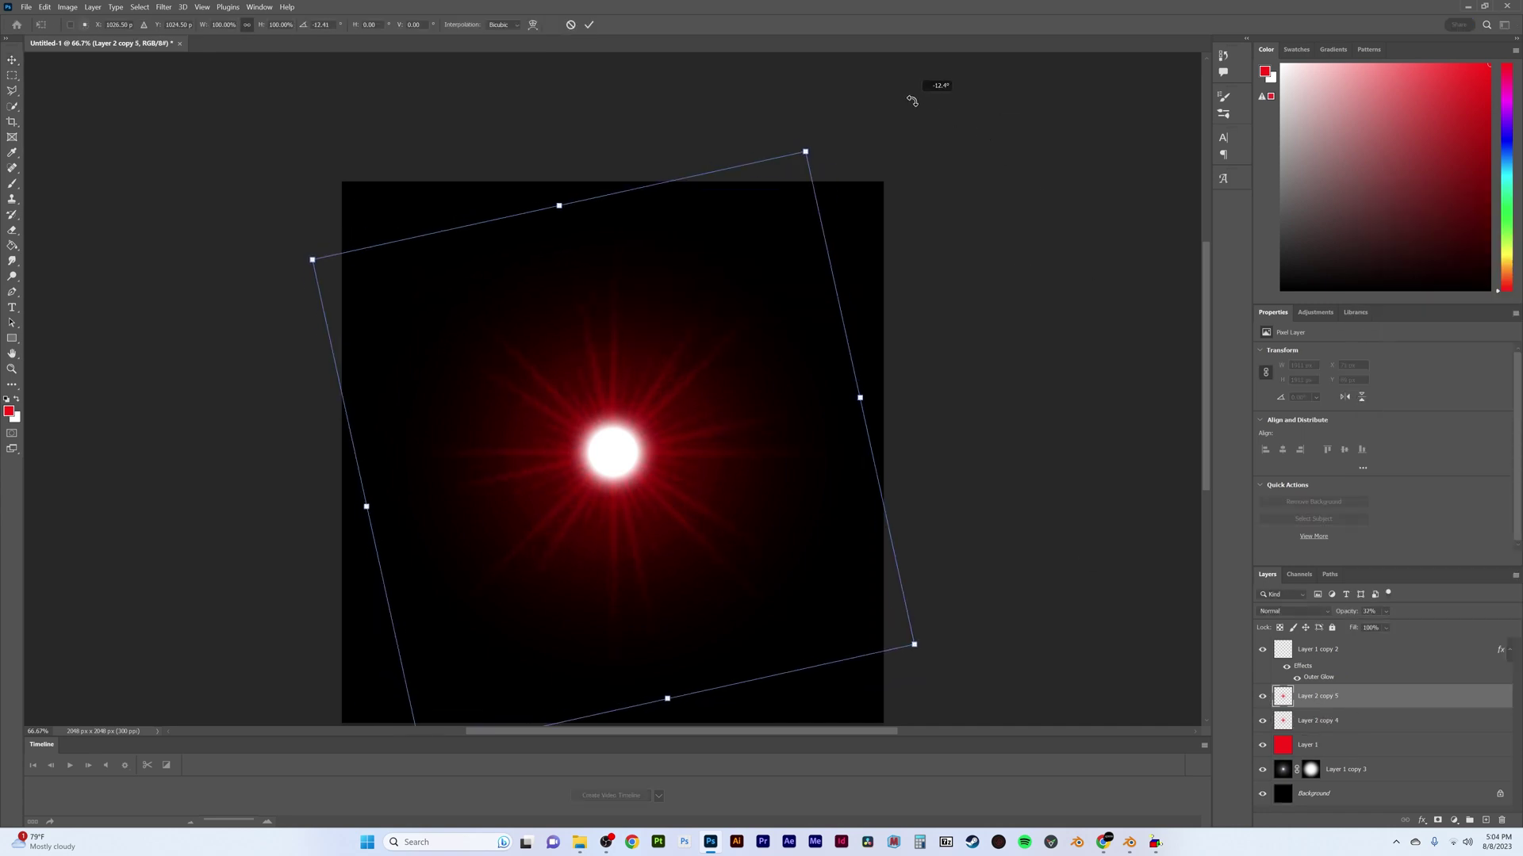
pyautogui.hotkey('ctrl', 'z')
pyautogui.press('Return')
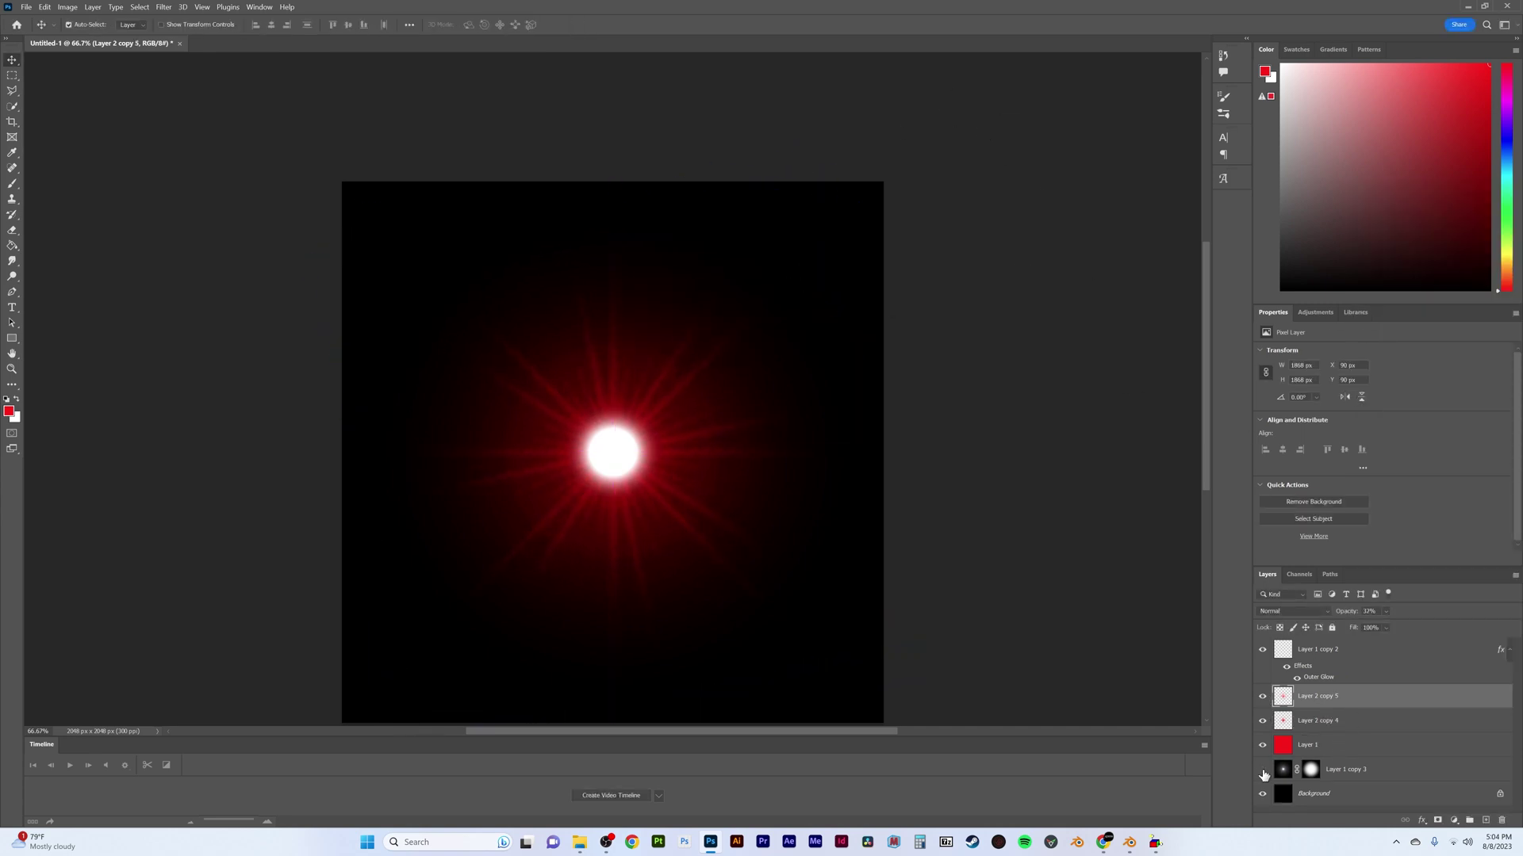
# Step: Lower the blurred halo layer's opacity to 76%
pyautogui.click(1348, 770)
pyautogui.click(1386, 611)
pyautogui.moveTo(1388, 623); pyautogui.dragTo(1393, 625)
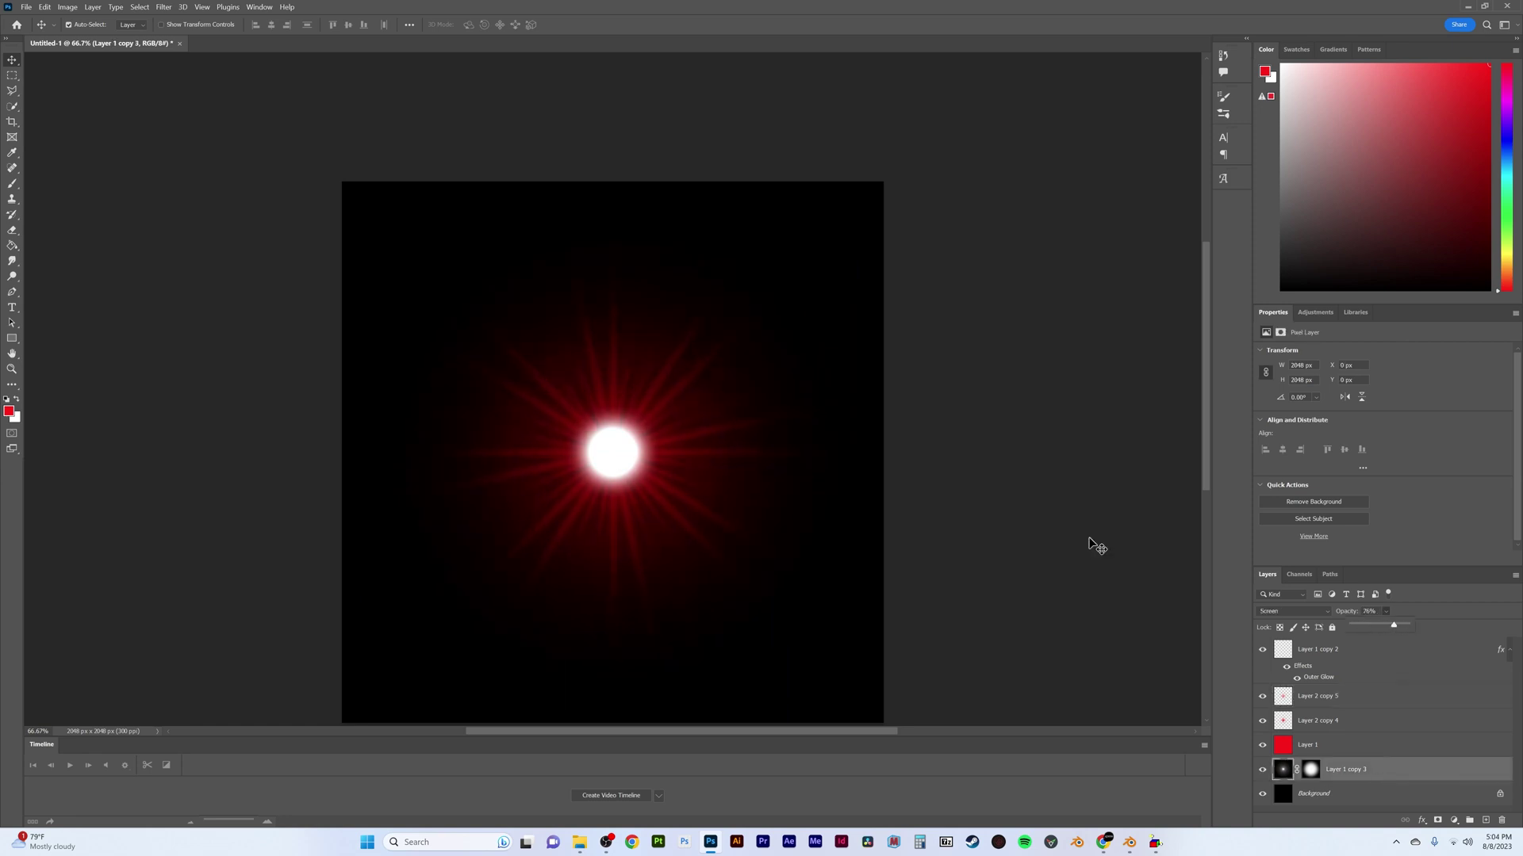
# Step: Scale the white core to 50%, centre it, and shrink its Outer Glow size
pyautogui.click(1408, 668)
pyautogui.hotkey('alt', 'f')
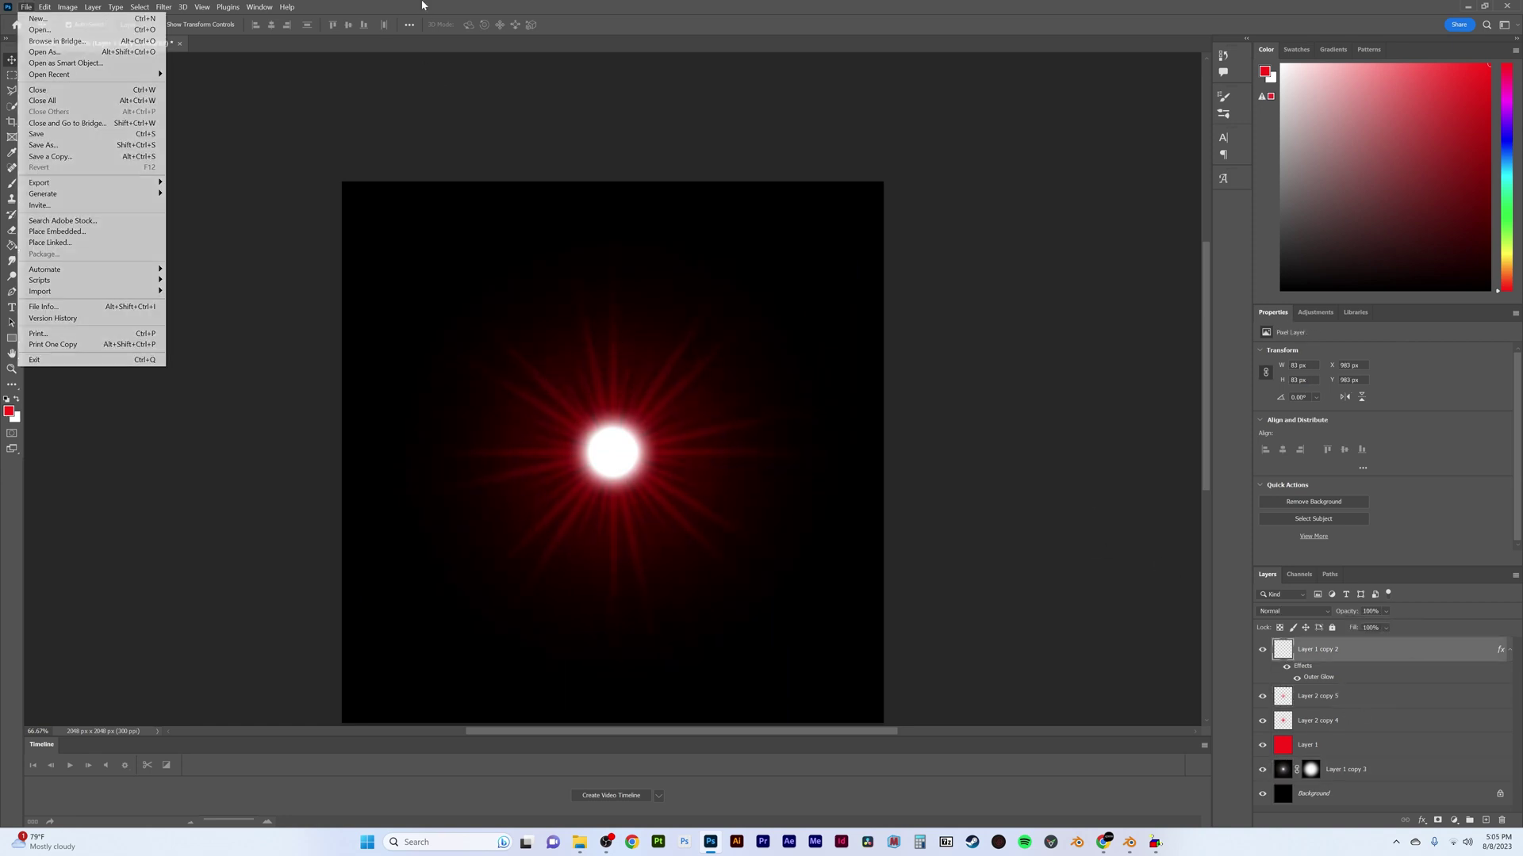
pyautogui.press('Escape')
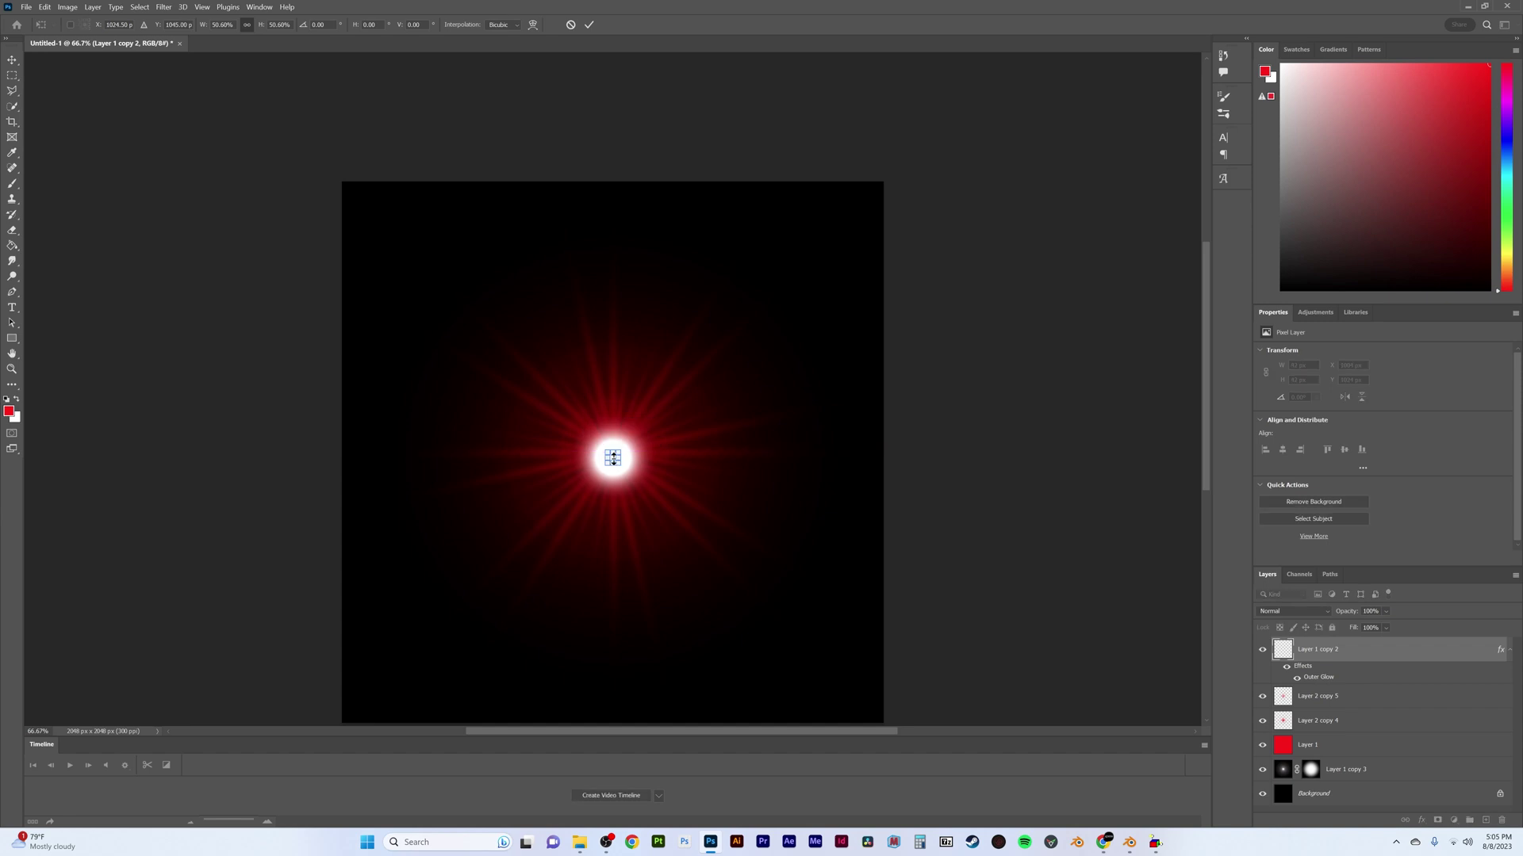
pyautogui.keyDown('alt'); pyautogui.scroll(3, 613, 458); pyautogui.keyUp('alt')
pyautogui.moveTo(607, 556); pyautogui.dragTo(619, 544)
pyautogui.press('Return')
pyautogui.keyDown('alt'); pyautogui.scroll(-3, 610, 539); pyautogui.keyUp('alt')
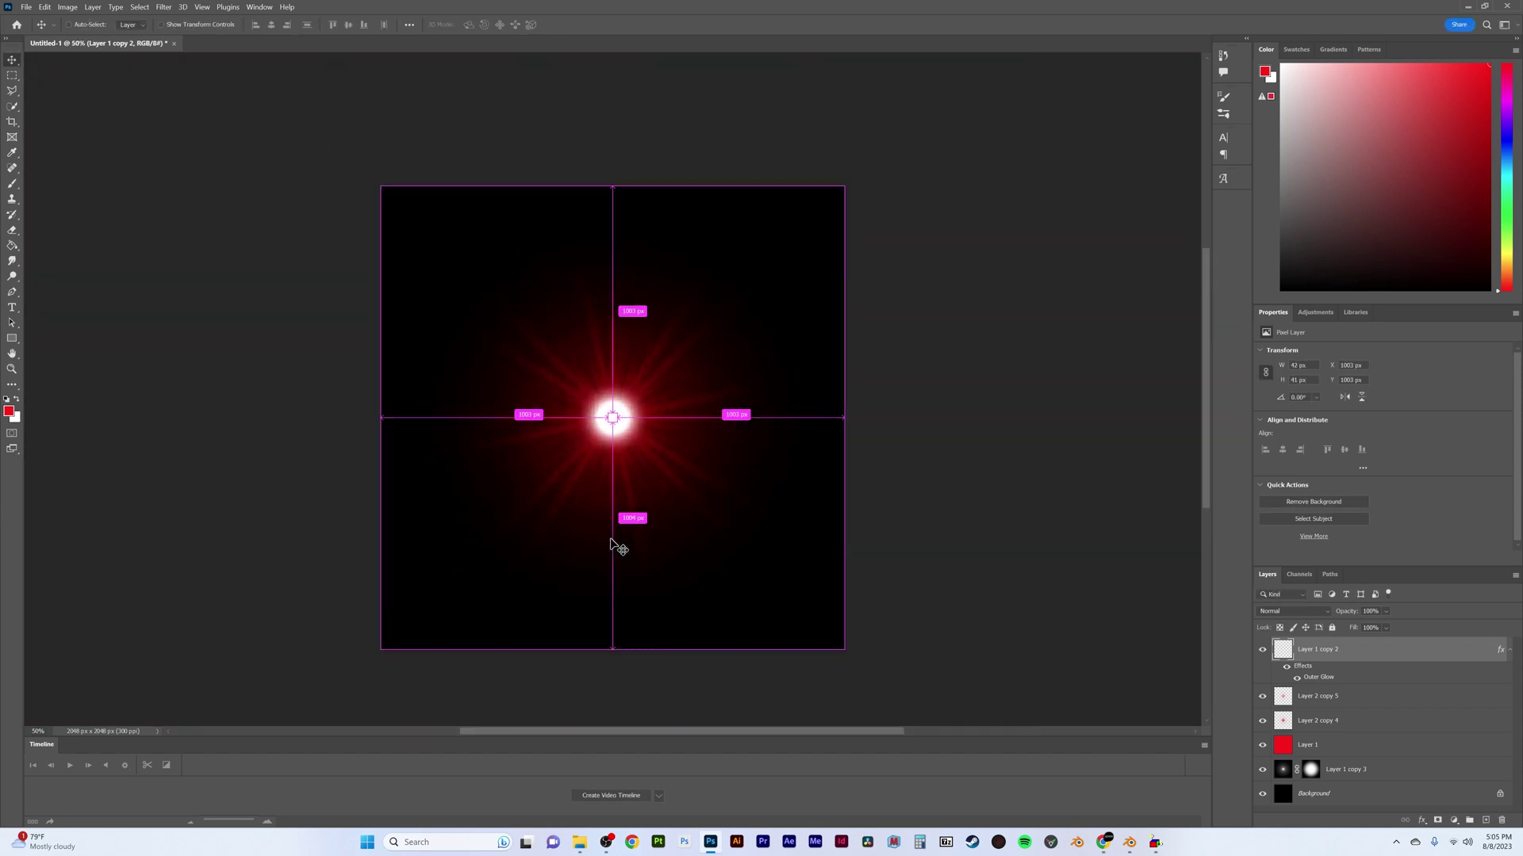
pyautogui.hotkey('ctrl', '1')
pyautogui.doubleClick(1318, 676)
pyautogui.moveTo(1198, 414); pyautogui.dragTo(1189, 418)
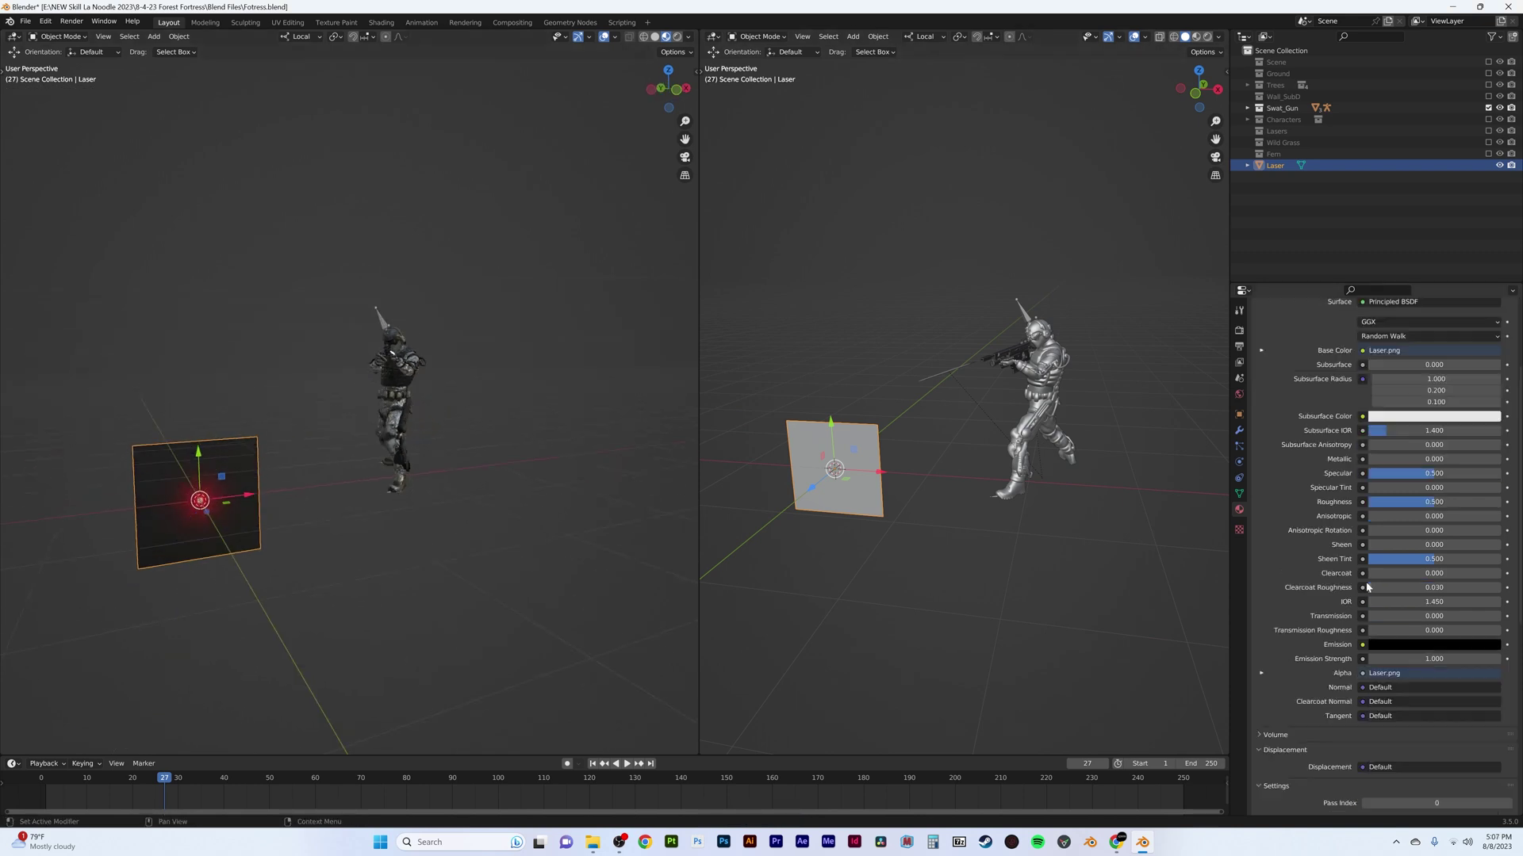
# Step: Replace the laser's Principled BSDF with an Add Shader node in the Shader Editor
pyautogui.scroll(-5, 1412, 458)
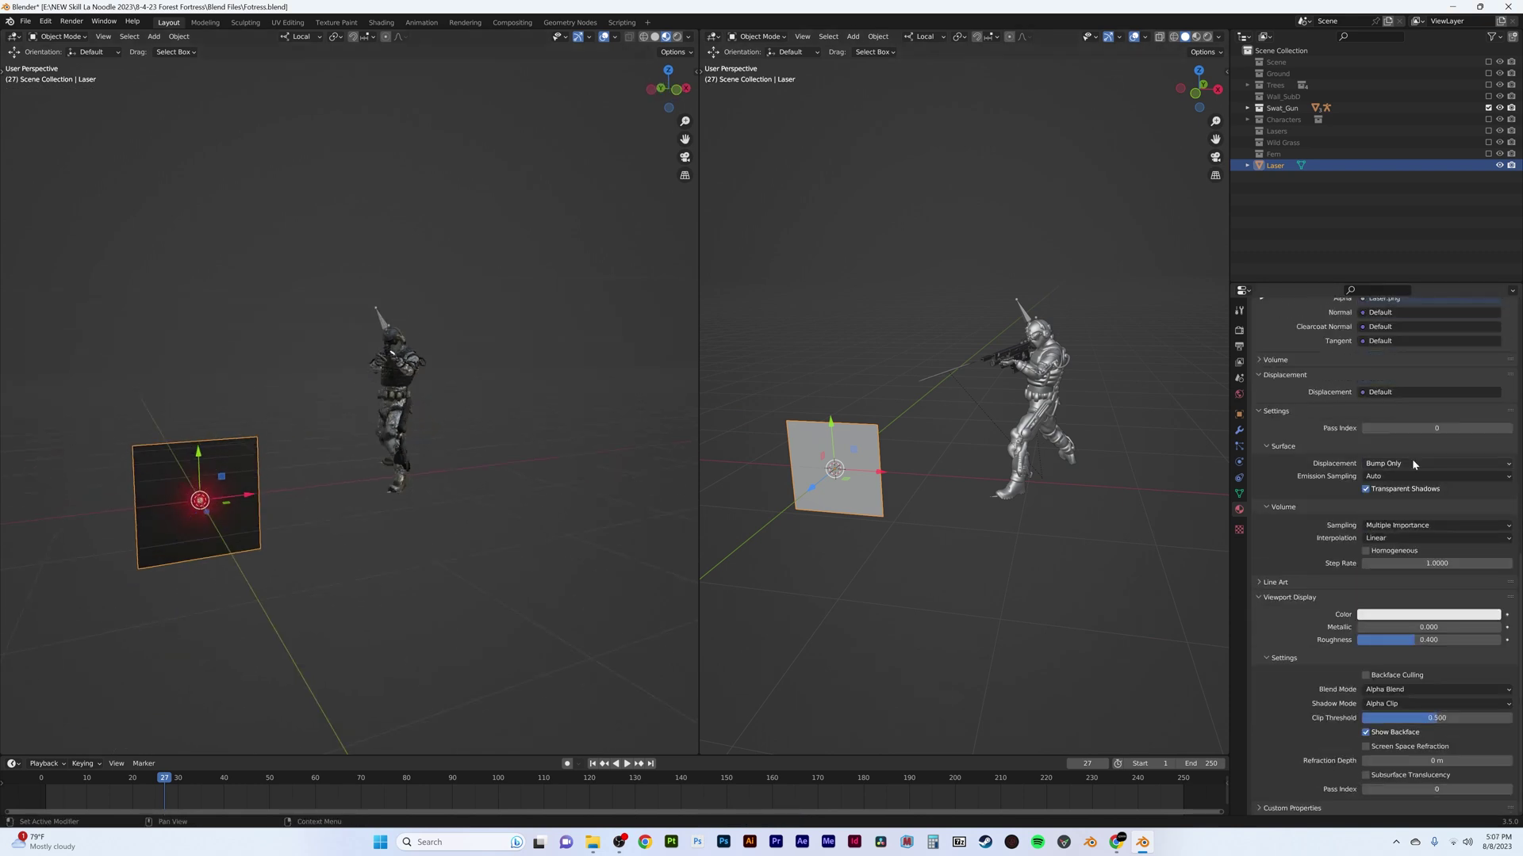
pyautogui.click(713, 36)
pyautogui.click(742, 149)
pyautogui.press('x')
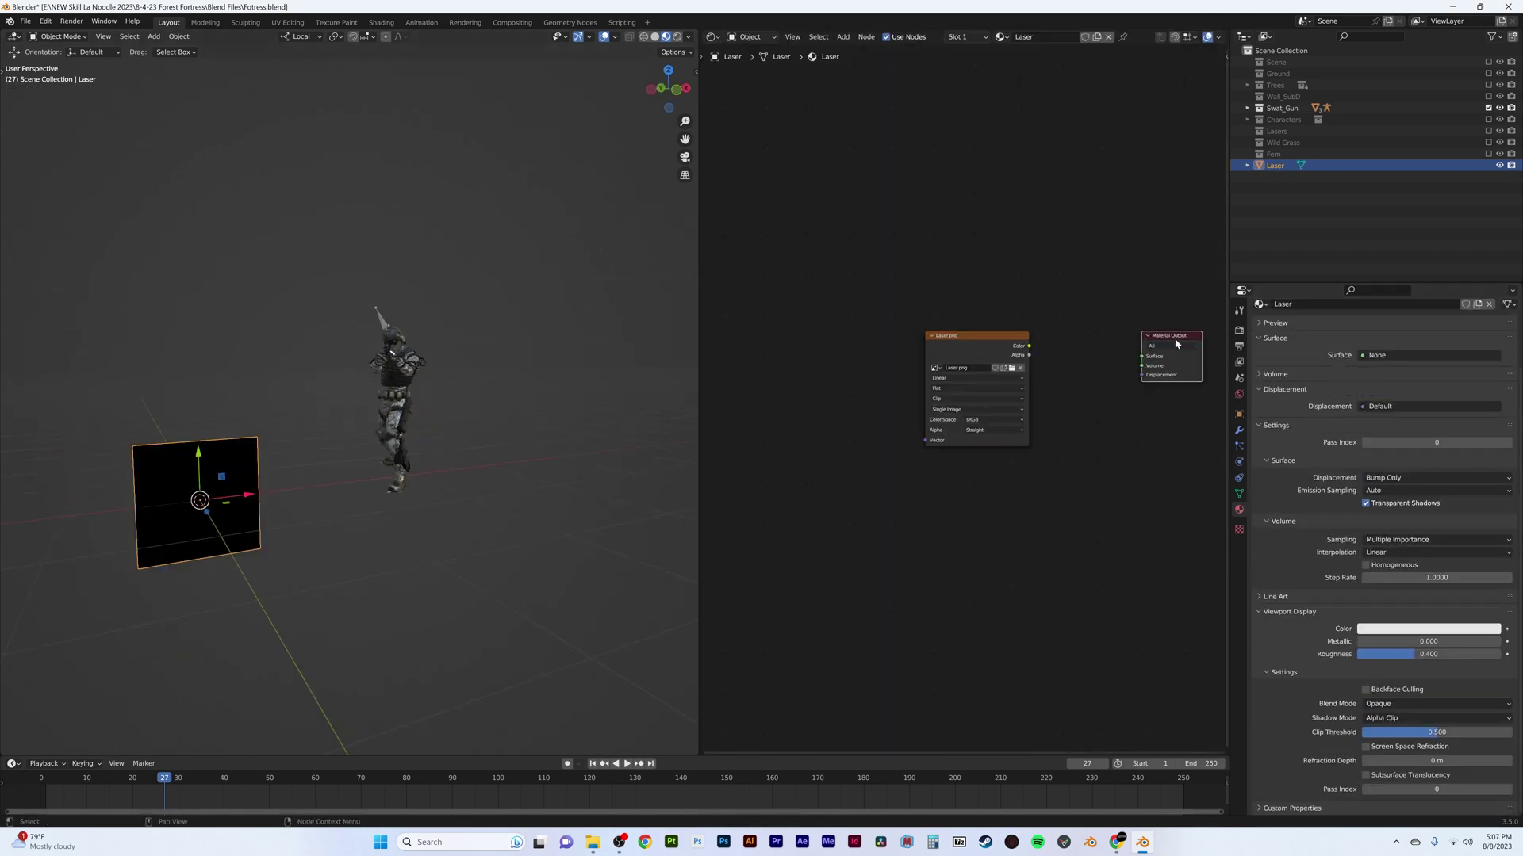
pyautogui.hotkey('shift', 'a')
pyautogui.write('ad')
pyautogui.press('Return')
pyautogui.click(1099, 353)
# Step: Feed an Emission node and a Transparent BSDF into the Add Shader
pyautogui.hotkey('shift', 'a')
pyautogui.write('emi')
pyautogui.press('Return')
pyautogui.click(988, 349)
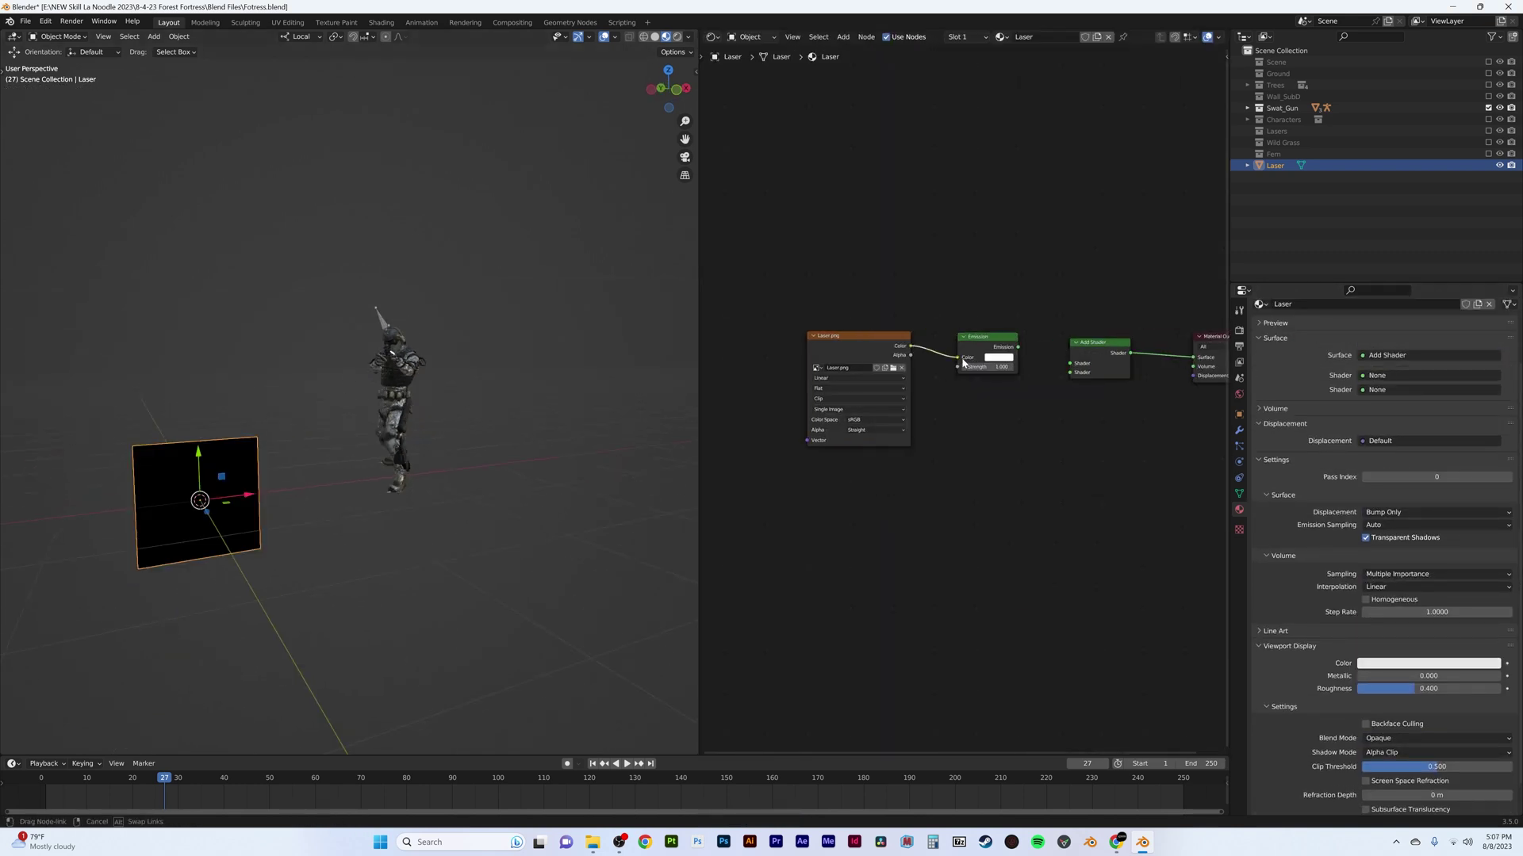
pyautogui.hotkey('shift', 'a')
pyautogui.write('trans')
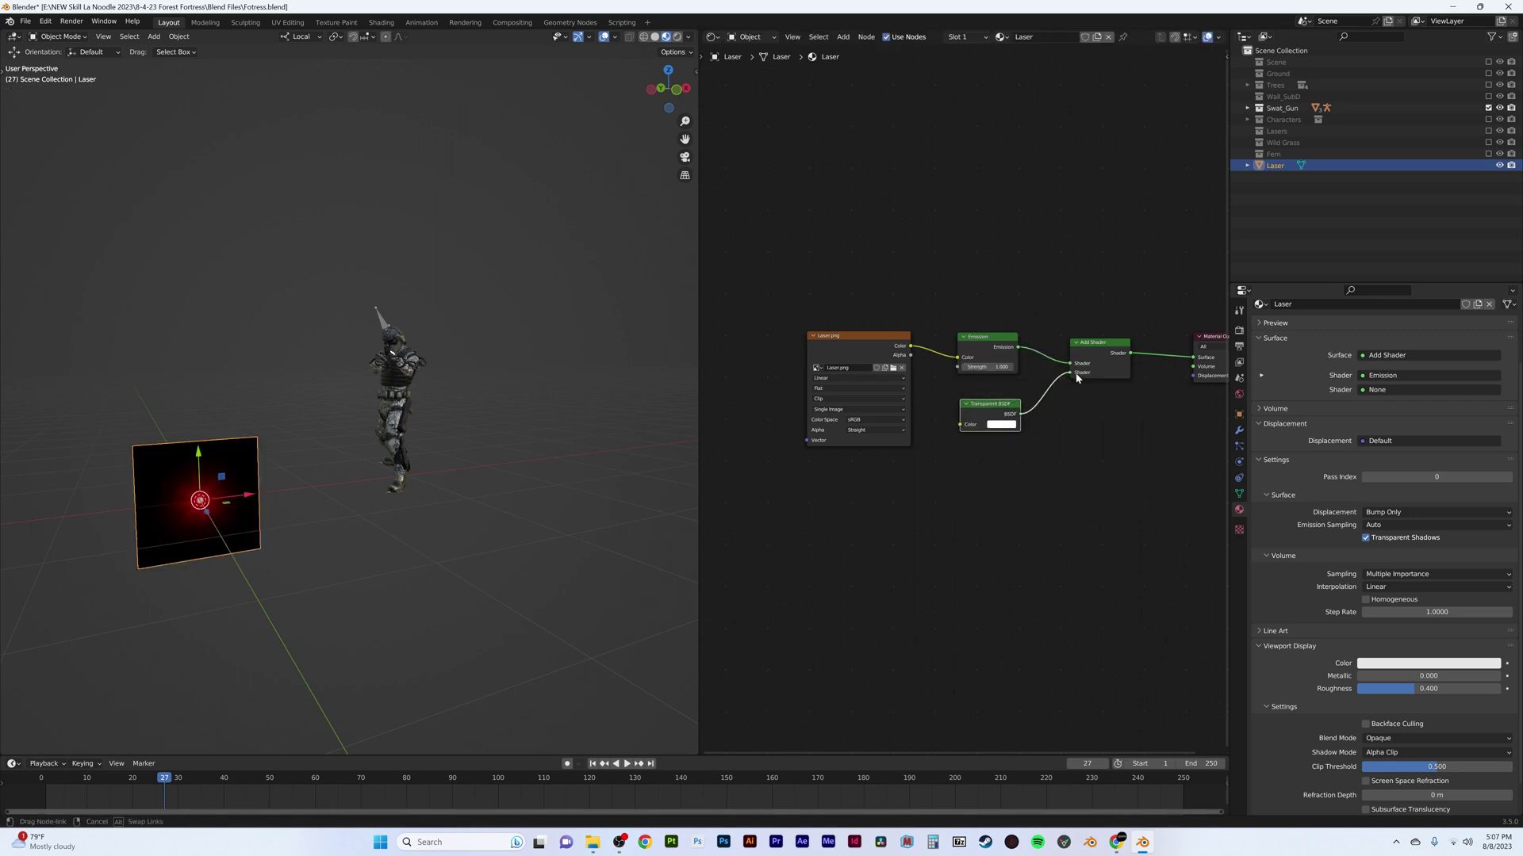
pyautogui.moveTo(1077, 378); pyautogui.dragTo(1079, 374)
pyautogui.scroll(3, 386, 428)
pyautogui.moveTo(386, 428); pyautogui.dragTo(468, 421, button='middle')
# Step: Raise the laser's emission strength while previewing in rendered shading
pyautogui.click(677, 37)
pyautogui.moveTo(974, 367); pyautogui.dragTo(983, 366)
pyautogui.click(553, 328)
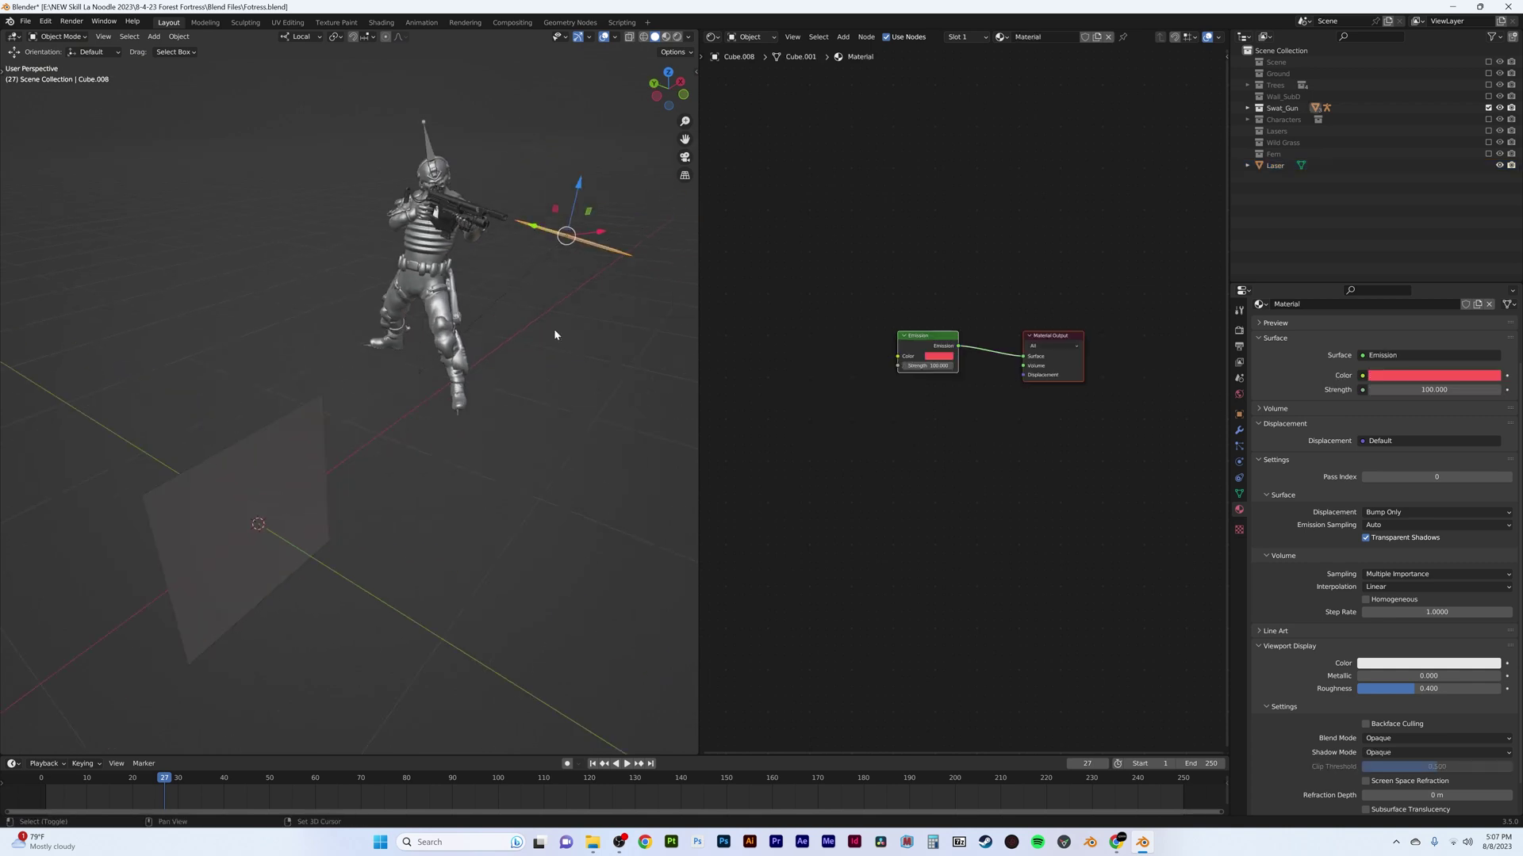
# Step: Rotate the laser plane around Z to align with the gun, then check through the camera
pyautogui.click(283, 478)
pyautogui.press('KP_7')
pyautogui.press('r')
pyautogui.click(646, 509)
pyautogui.press('KP_1')
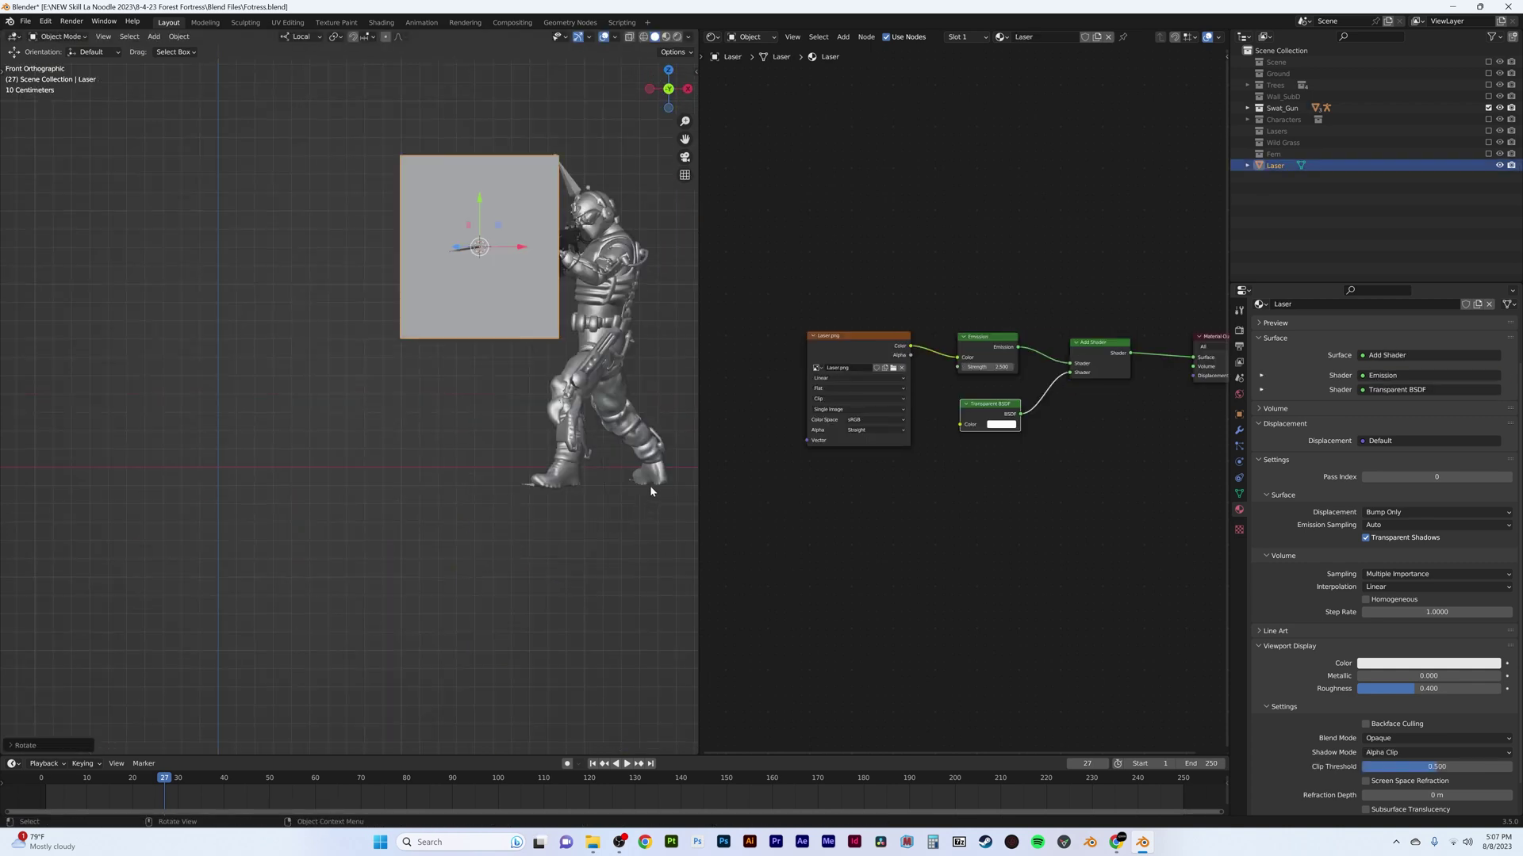
pyautogui.press('KP_7')
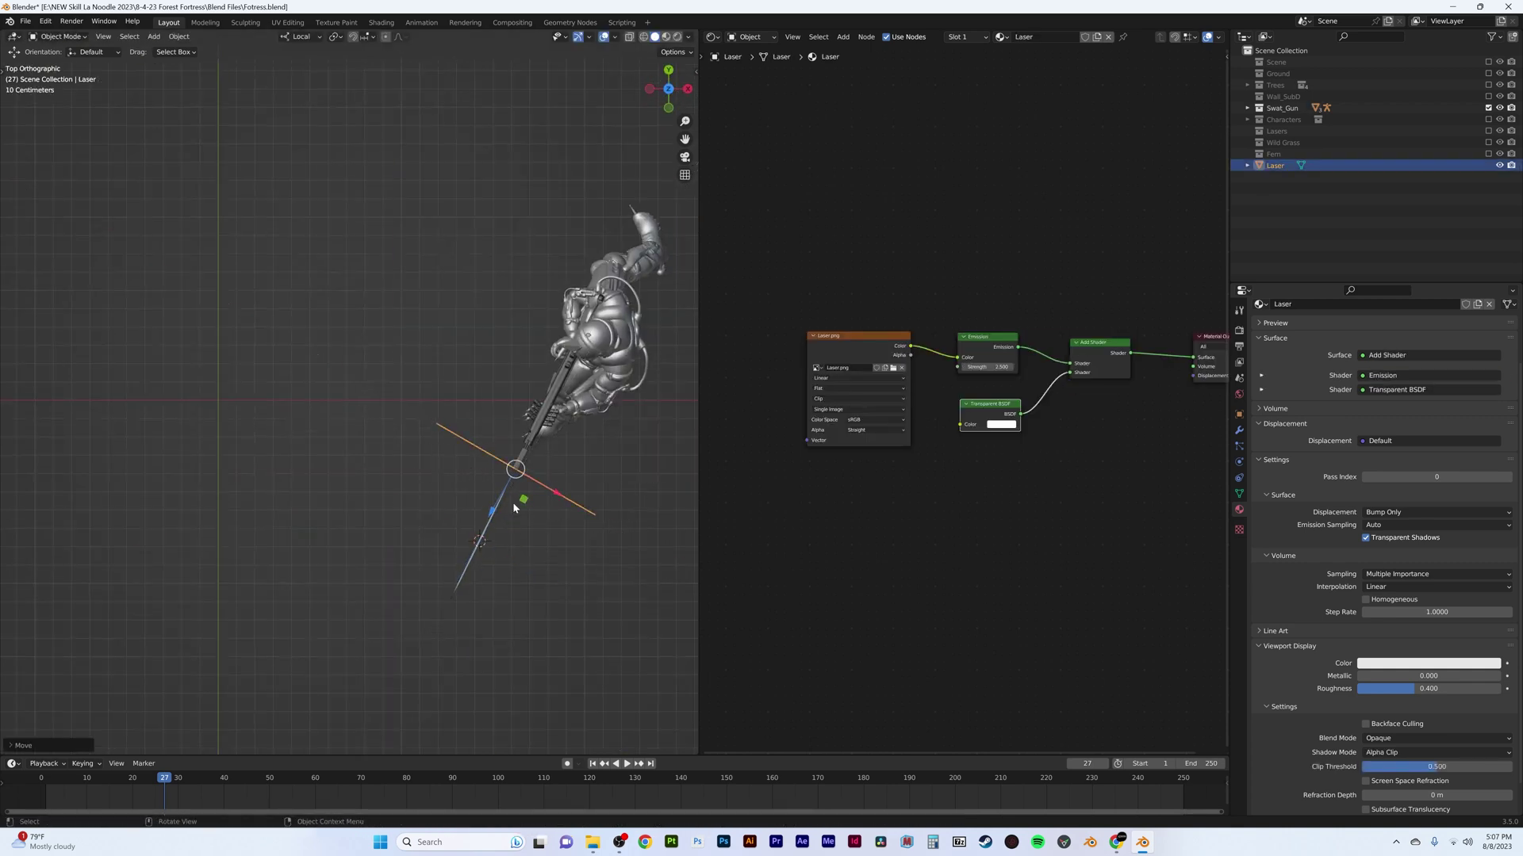
pyautogui.press('z')
pyautogui.moveTo(513, 503)
pyautogui.mouseDown(button='middle')
pyautogui.moveTo(418, 464)
pyautogui.moveTo(297, 341)
pyautogui.moveTo(398, 299)
pyautogui.moveTo(356, 296)
pyautogui.moveTo(348, 317)
pyautogui.moveTo(370, 323)
pyautogui.mouseUp(button='middle')
pyautogui.click(356, 290)
pyautogui.hotkey('alt', 'a')
pyautogui.press('KP_0')
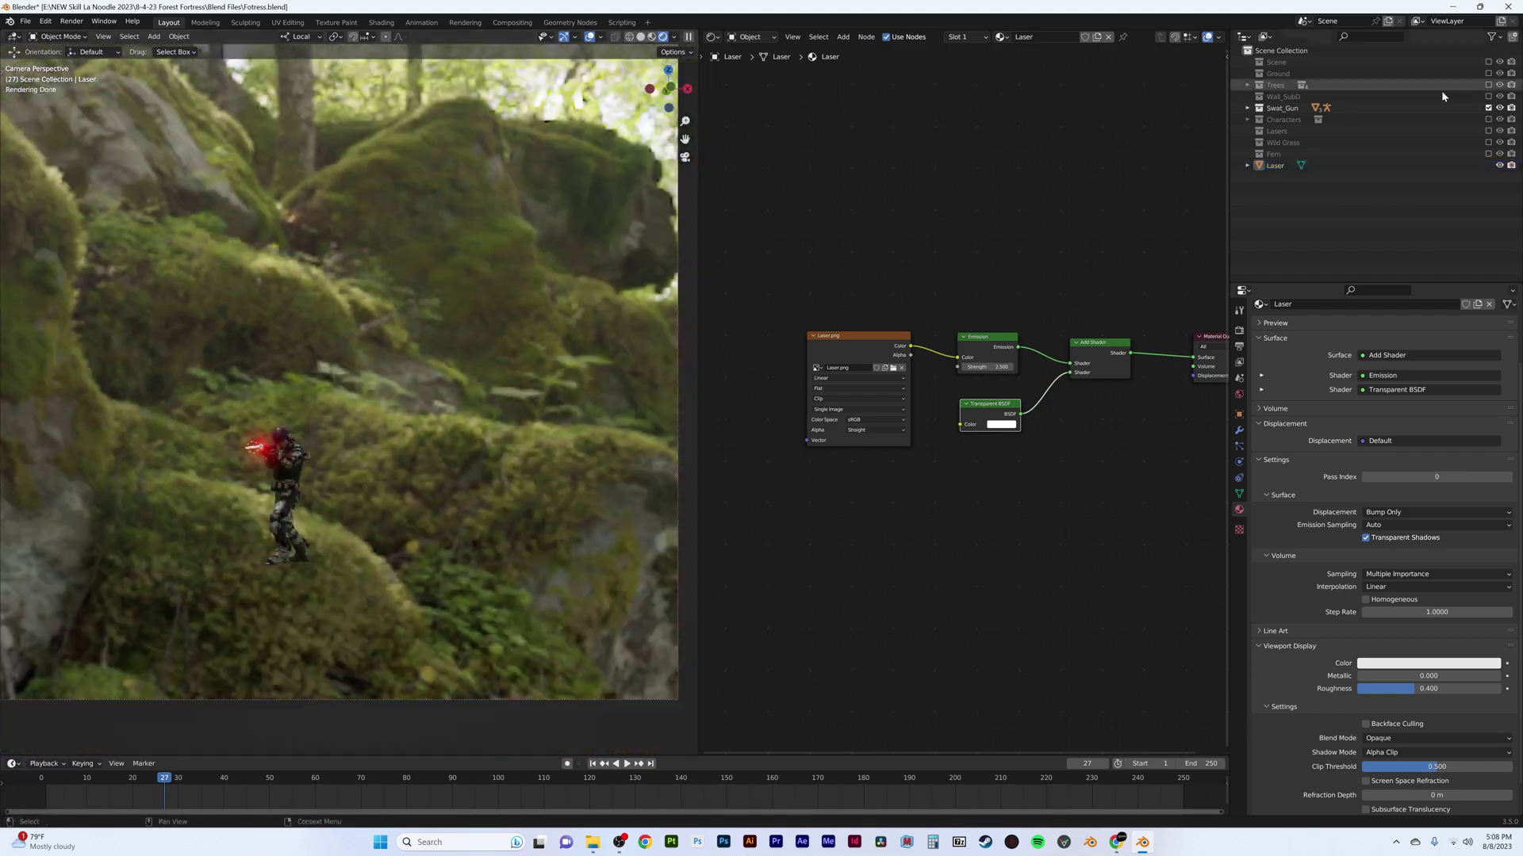
# Step: Enable all outliner collections and inspect the glowing laser on the firing soldier in camera view
pyautogui.moveTo(1488, 62); pyautogui.dragTo(1488, 154)
pyautogui.scroll(-3, 476, 301)
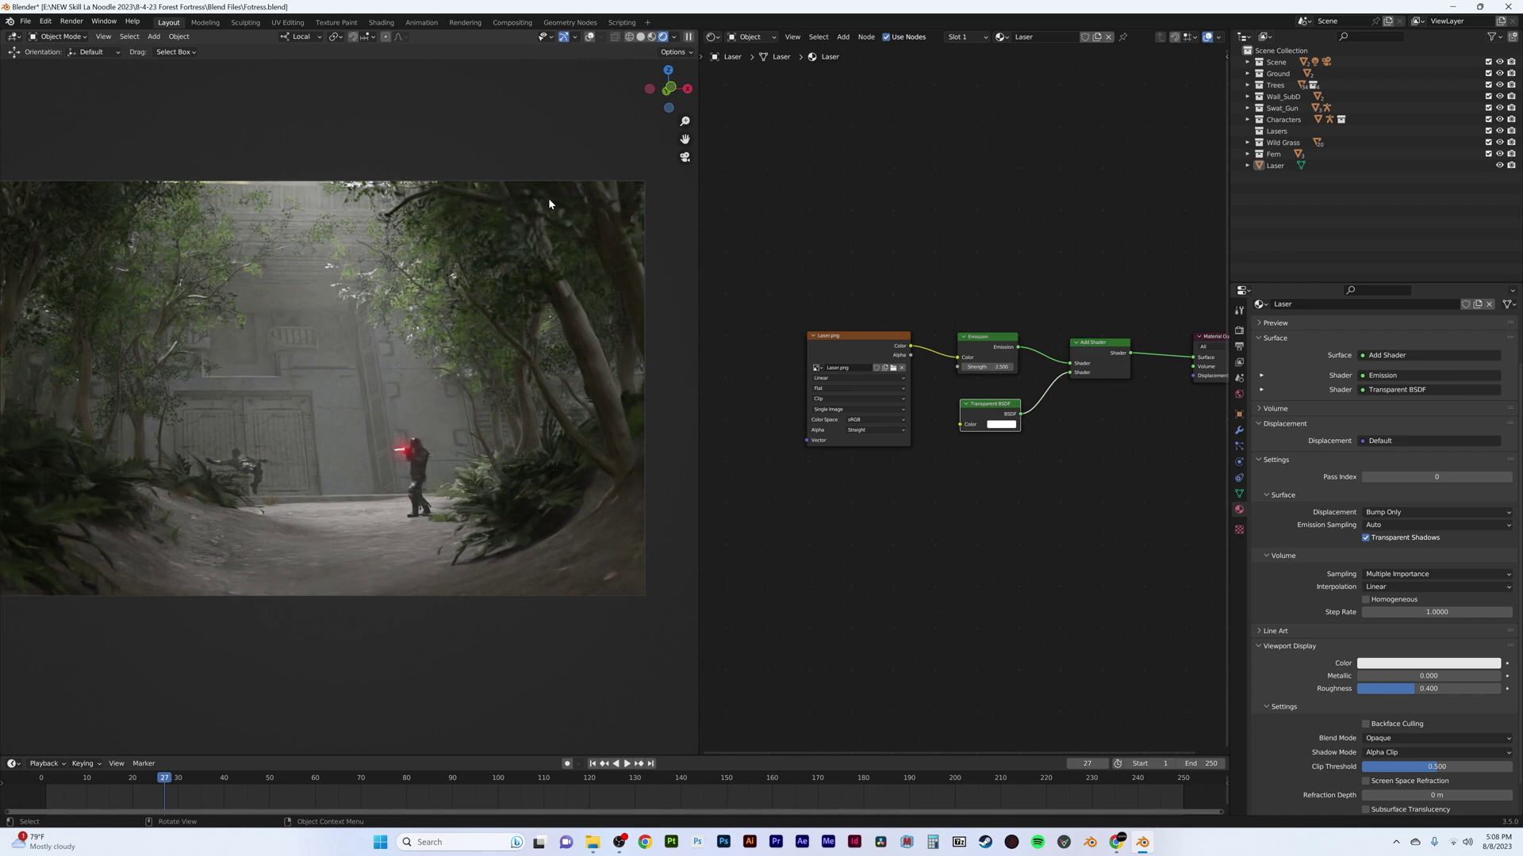
pyautogui.scroll(10, 582, 531)
pyautogui.keyDown('shift'); pyautogui.moveTo(547, 544); pyautogui.dragTo(284, 387, button='middle'); pyautogui.keyUp('shift')
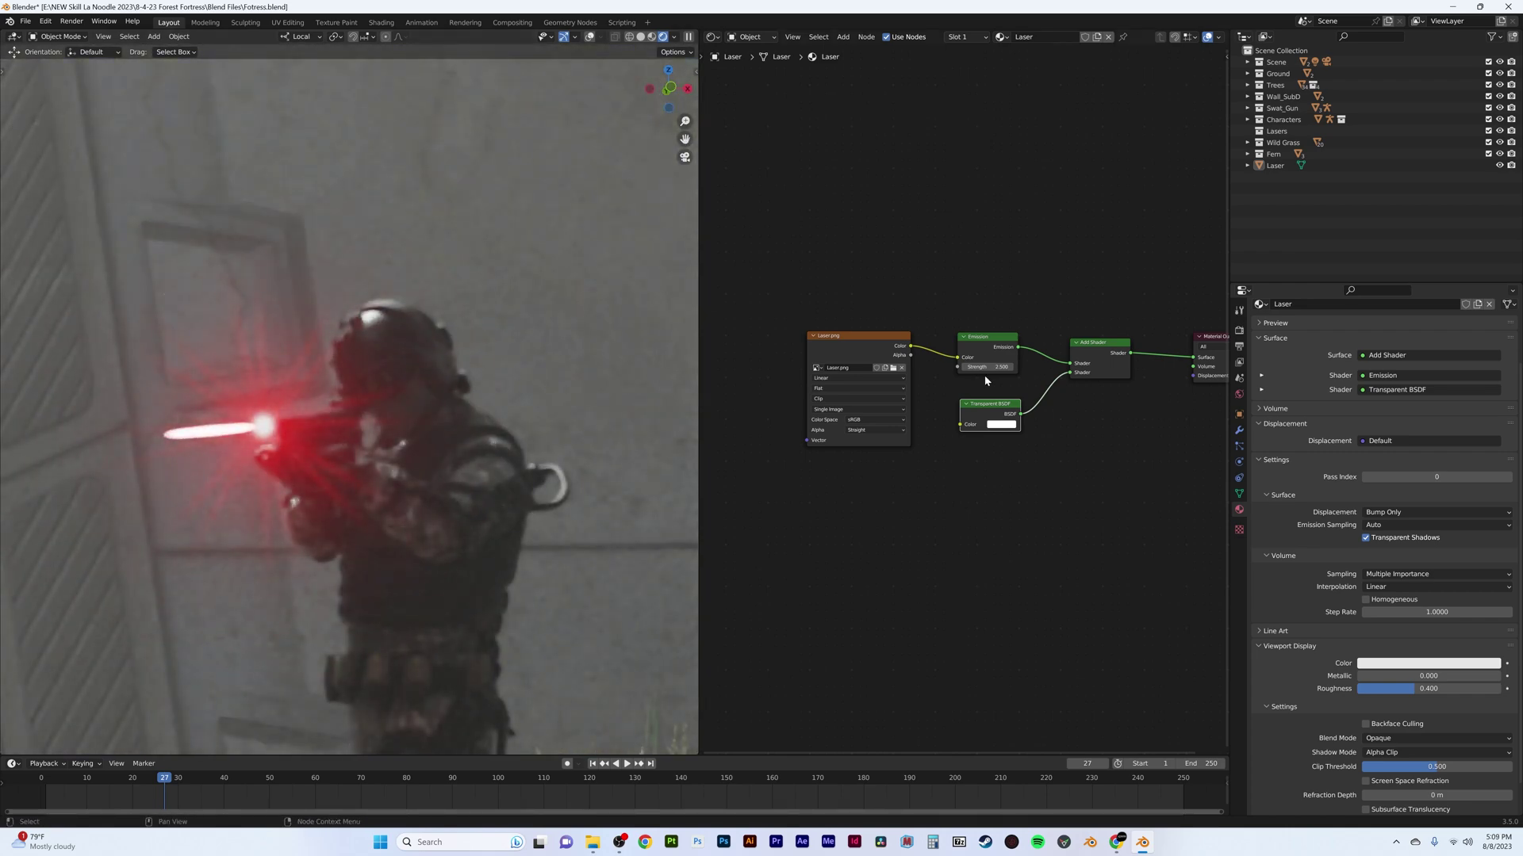
pyautogui.scroll(-8, 345, 398)
pyautogui.scroll(-1, 263, 365)
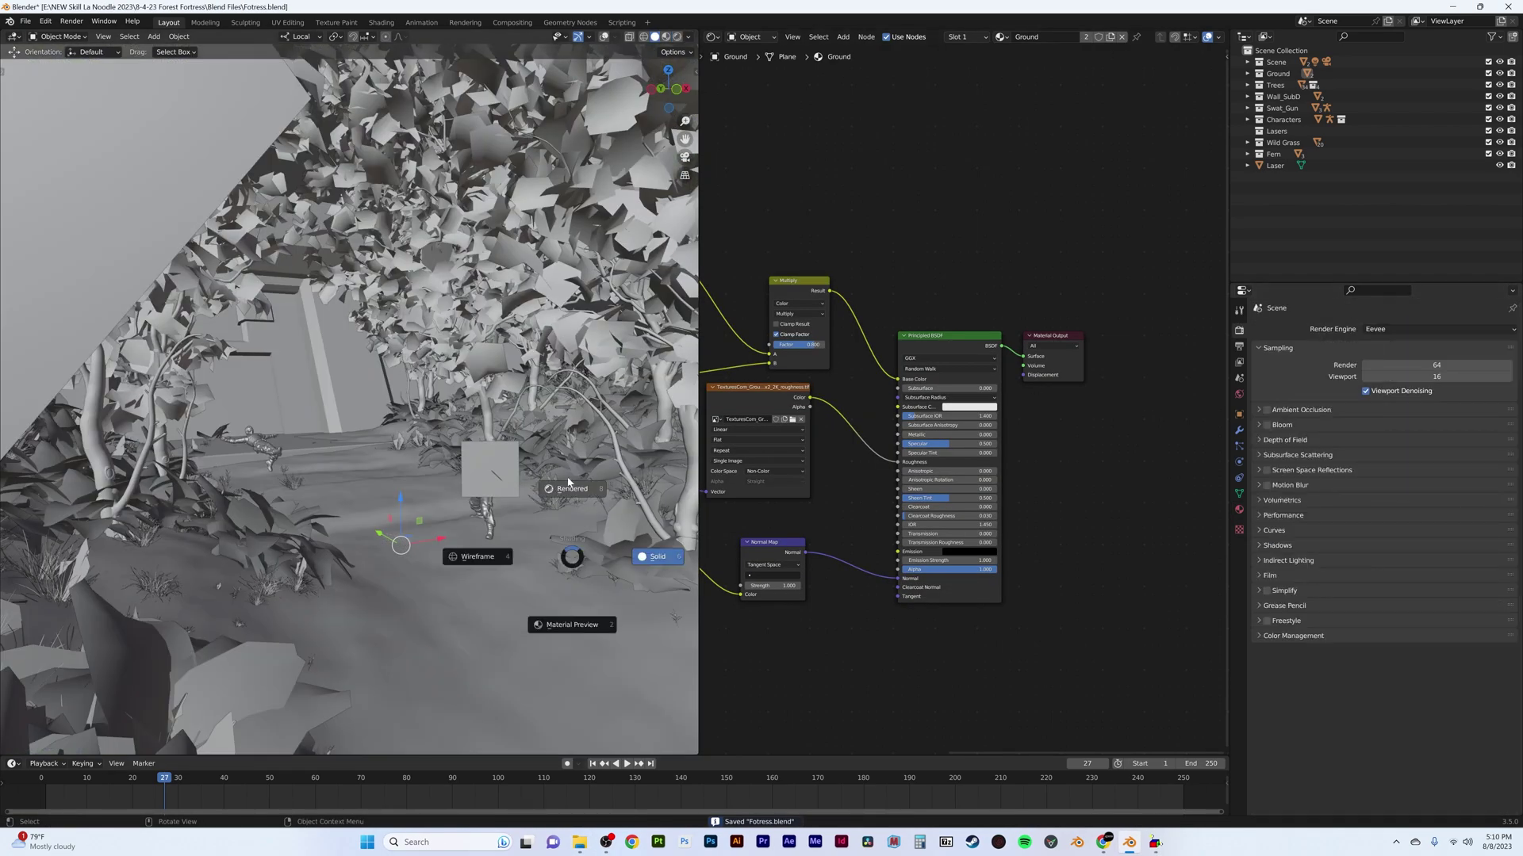
# Step: Preview the scene in rendered shading and open the Ambient Occlusion settings
pyautogui.click(582, 491)
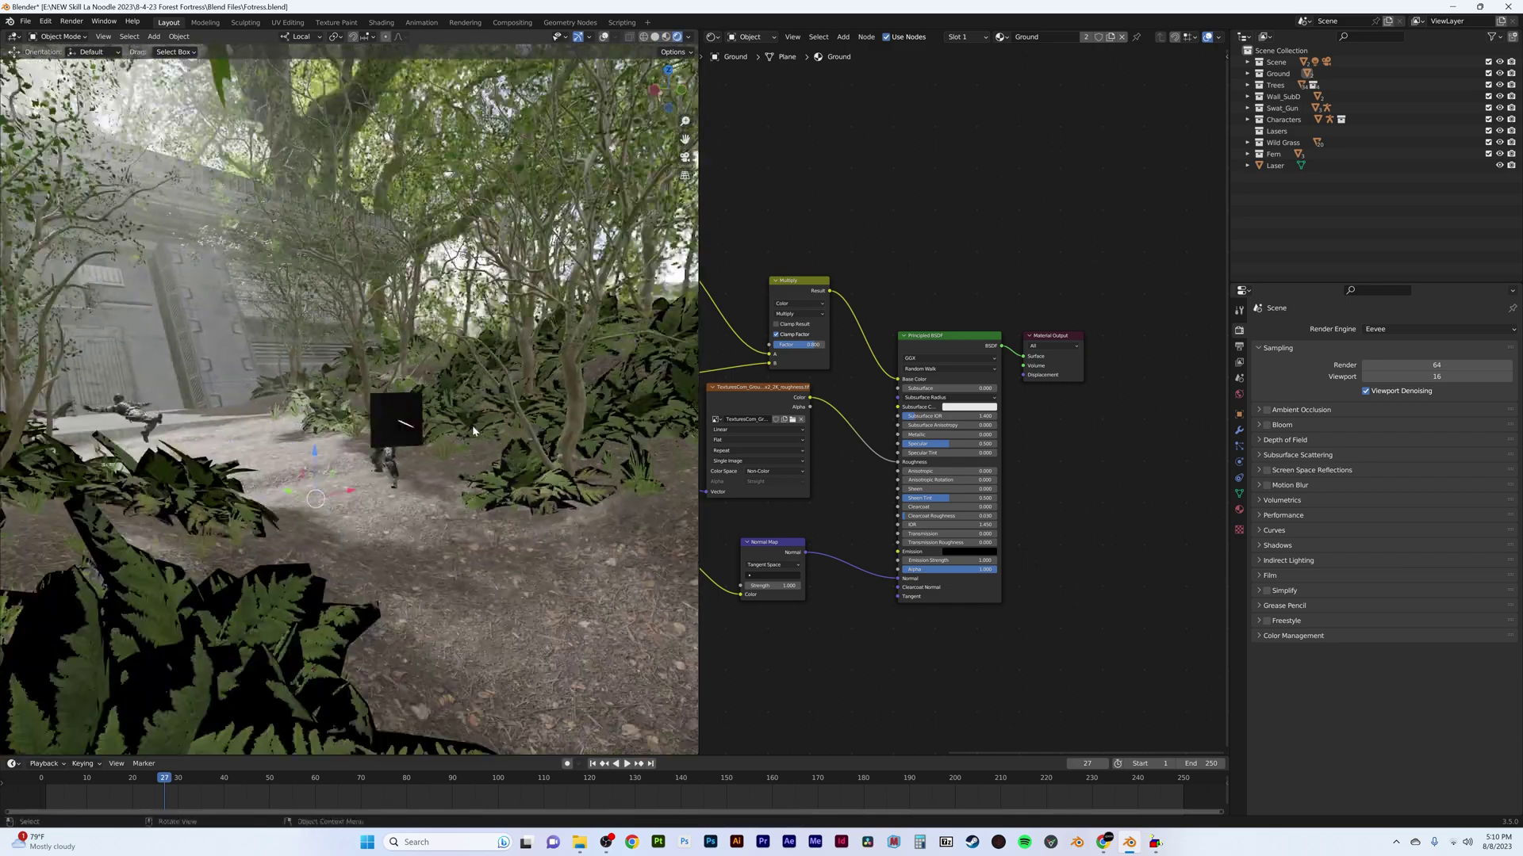
pyautogui.click(472, 425)
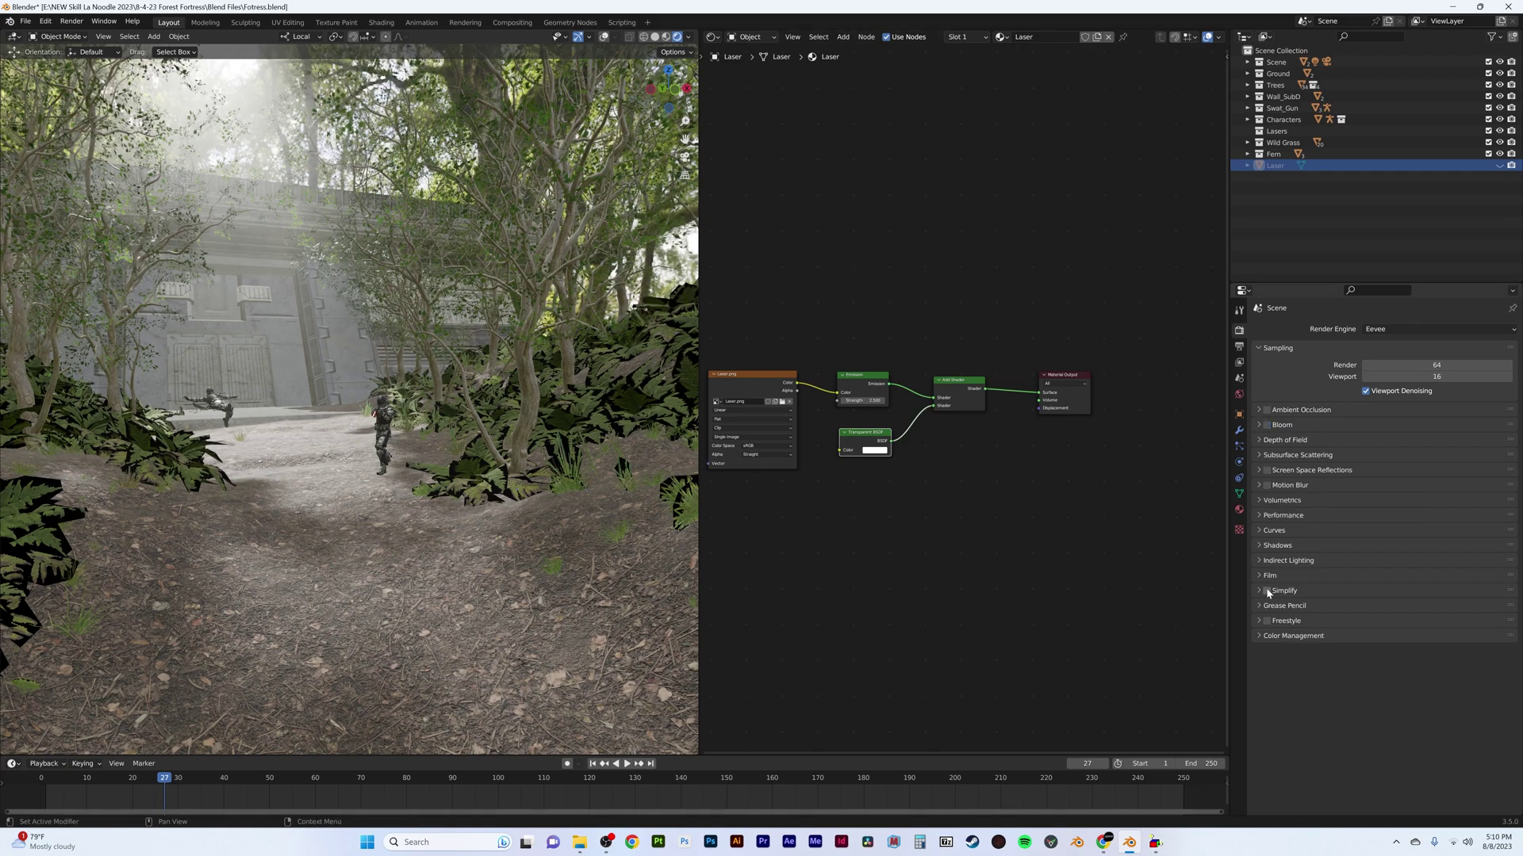
pyautogui.click(1276, 590)
pyautogui.click(1277, 544)
pyautogui.click(1300, 409)
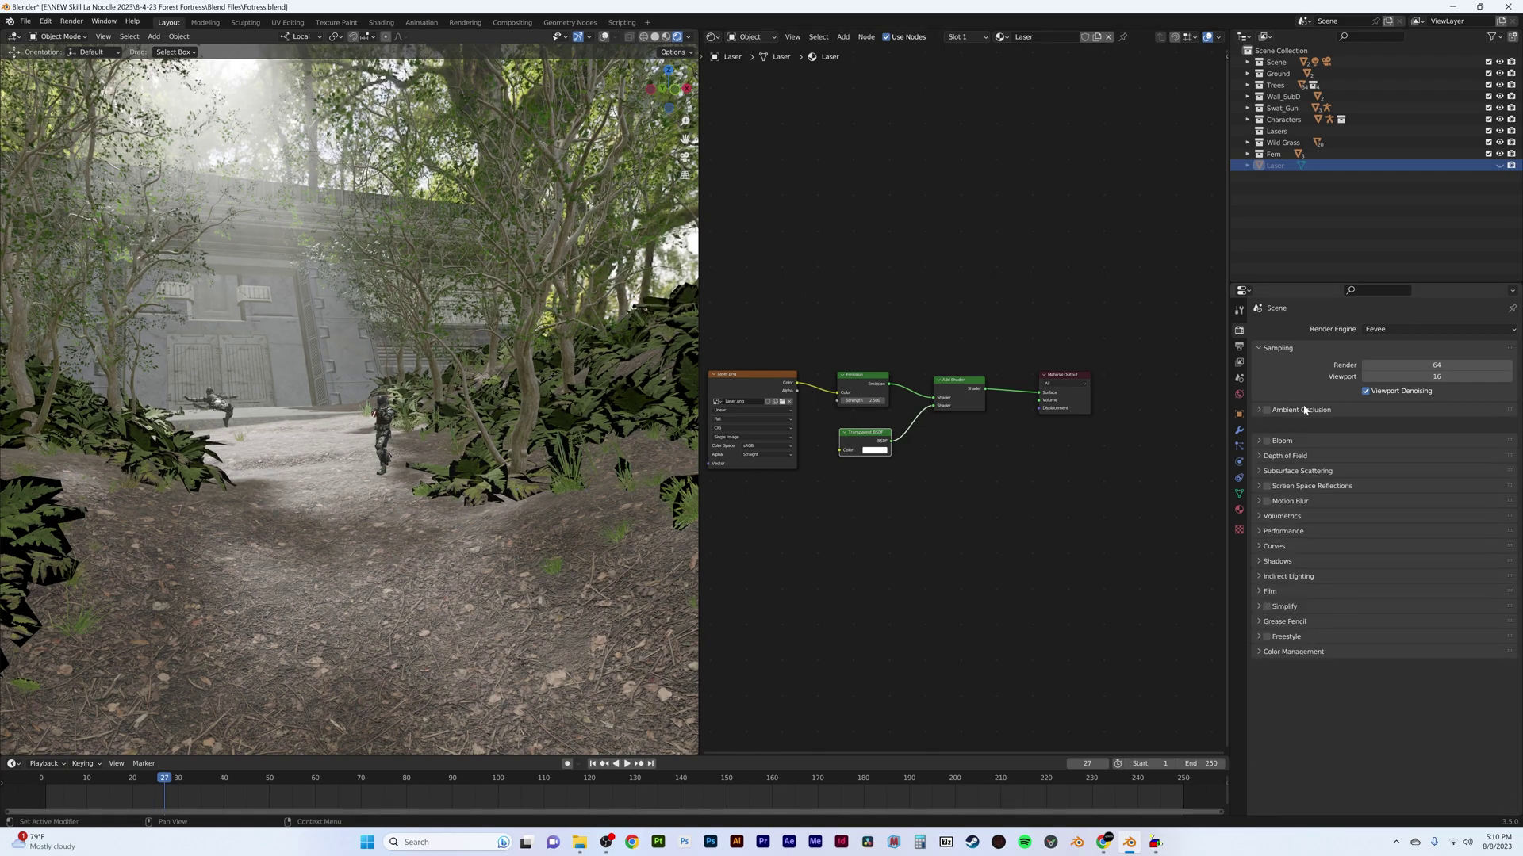
pyautogui.moveTo(519, 502)
pyautogui.mouseDown(button='middle')
pyautogui.moveTo(494, 480)
pyautogui.moveTo(575, 523)
pyautogui.mouseUp(button='middle')
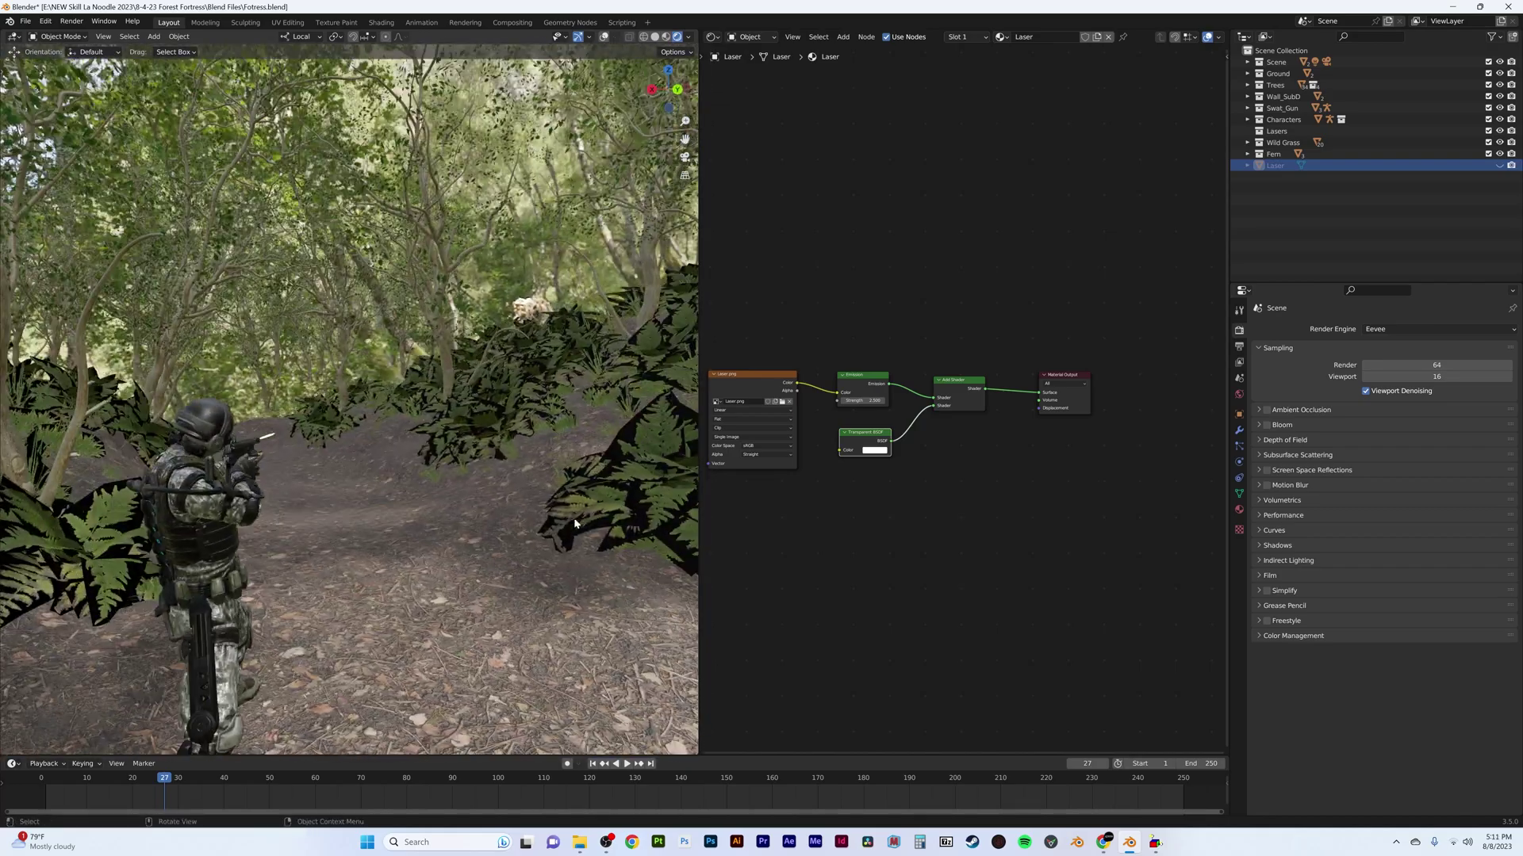
# Step: Try solid and material shading, showing textures and then random object colours
pyautogui.click(654, 36)
pyautogui.click(666, 36)
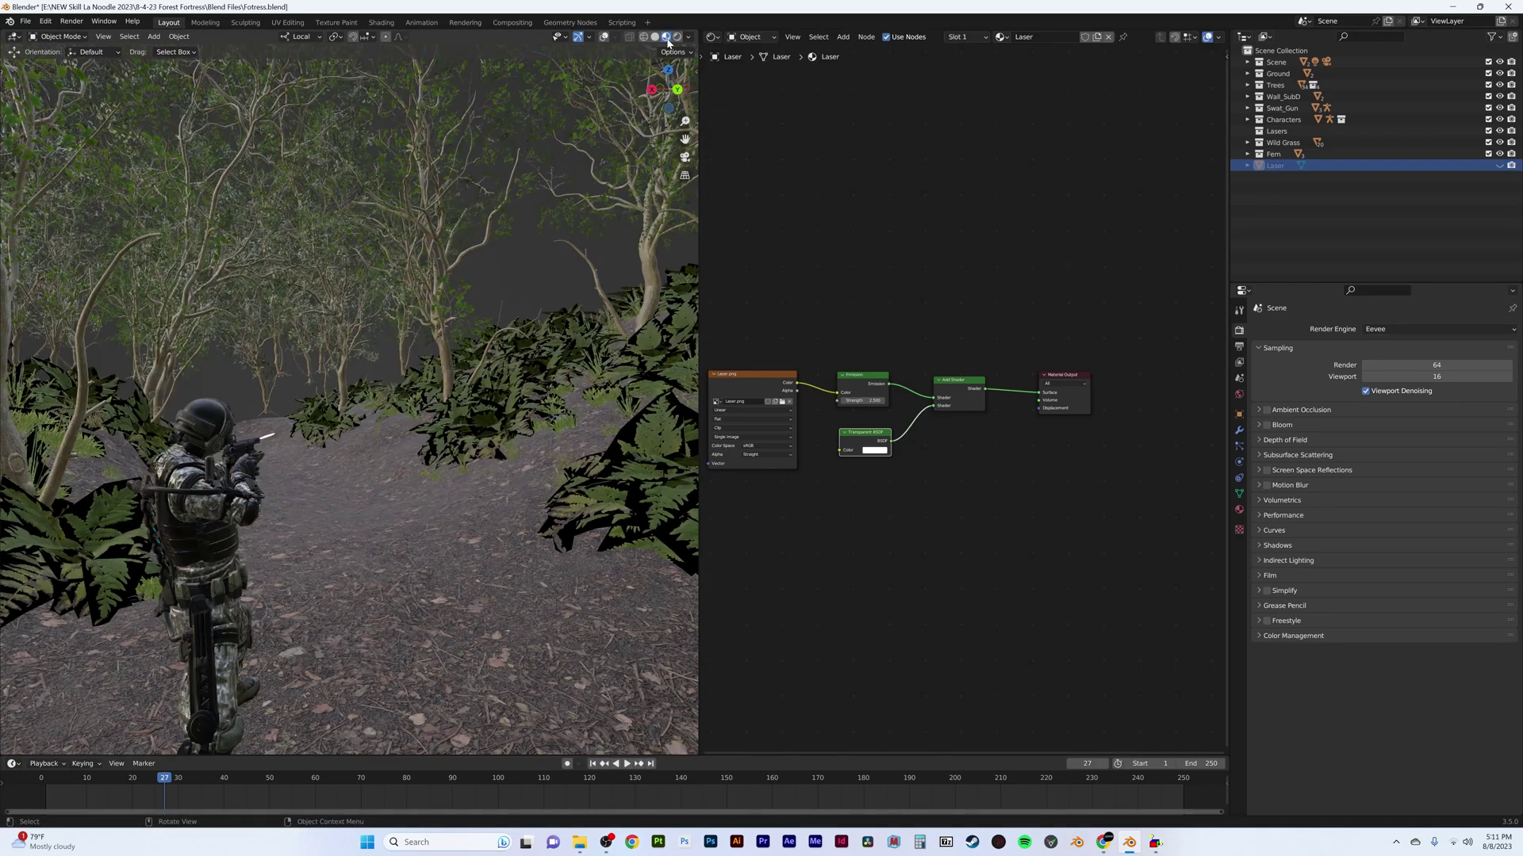
pyautogui.click(688, 36)
pyautogui.click(731, 192)
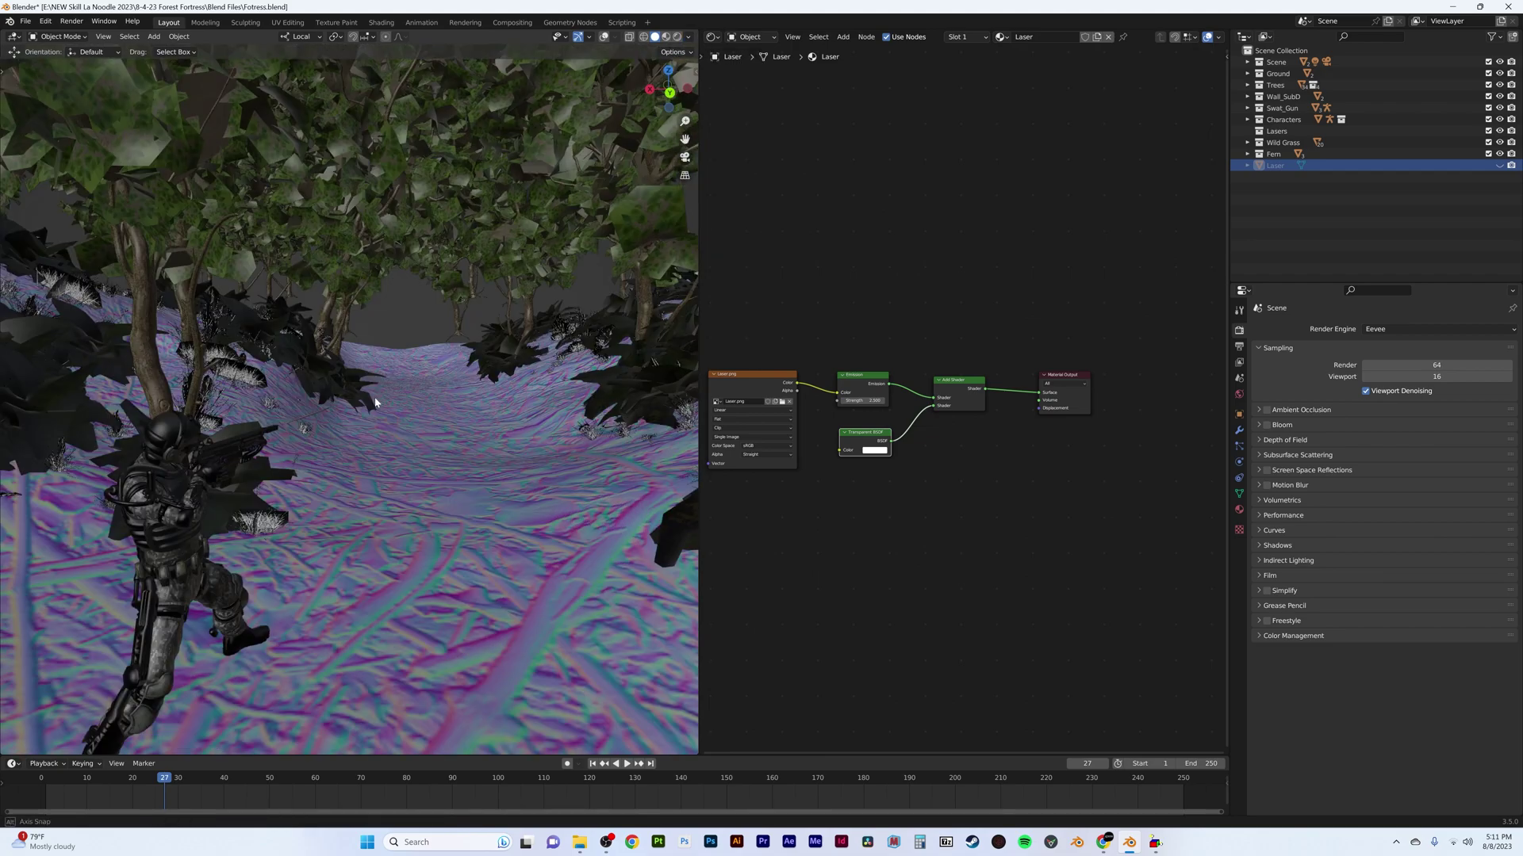
pyautogui.click(684, 192)
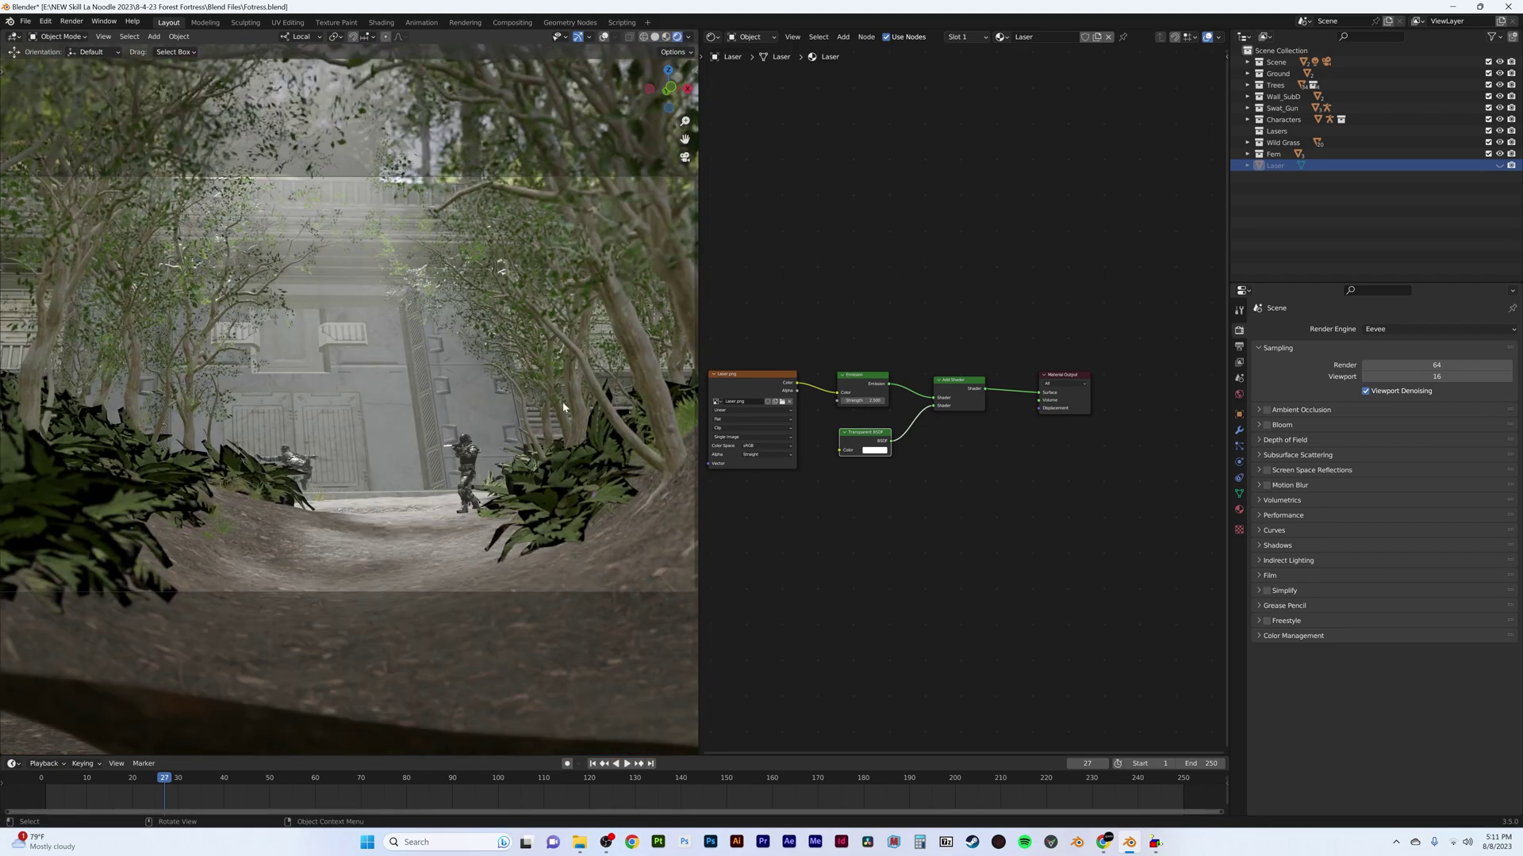
# Step: Set the render engine to Cycles and render the current frame with F12
pyautogui.click(1377, 367)
pyautogui.press('z')
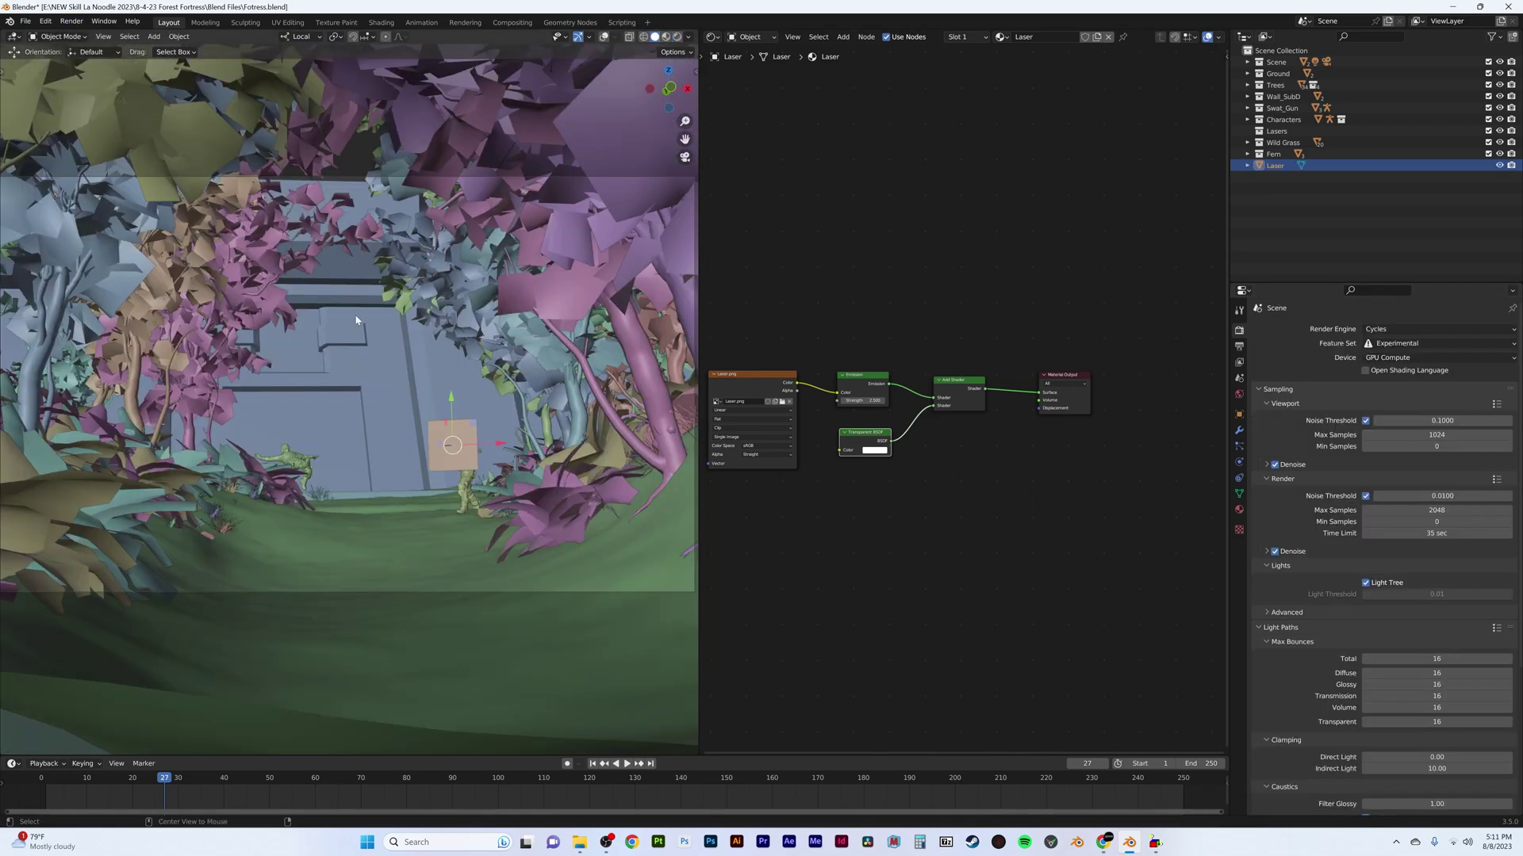
pyautogui.press('F12')
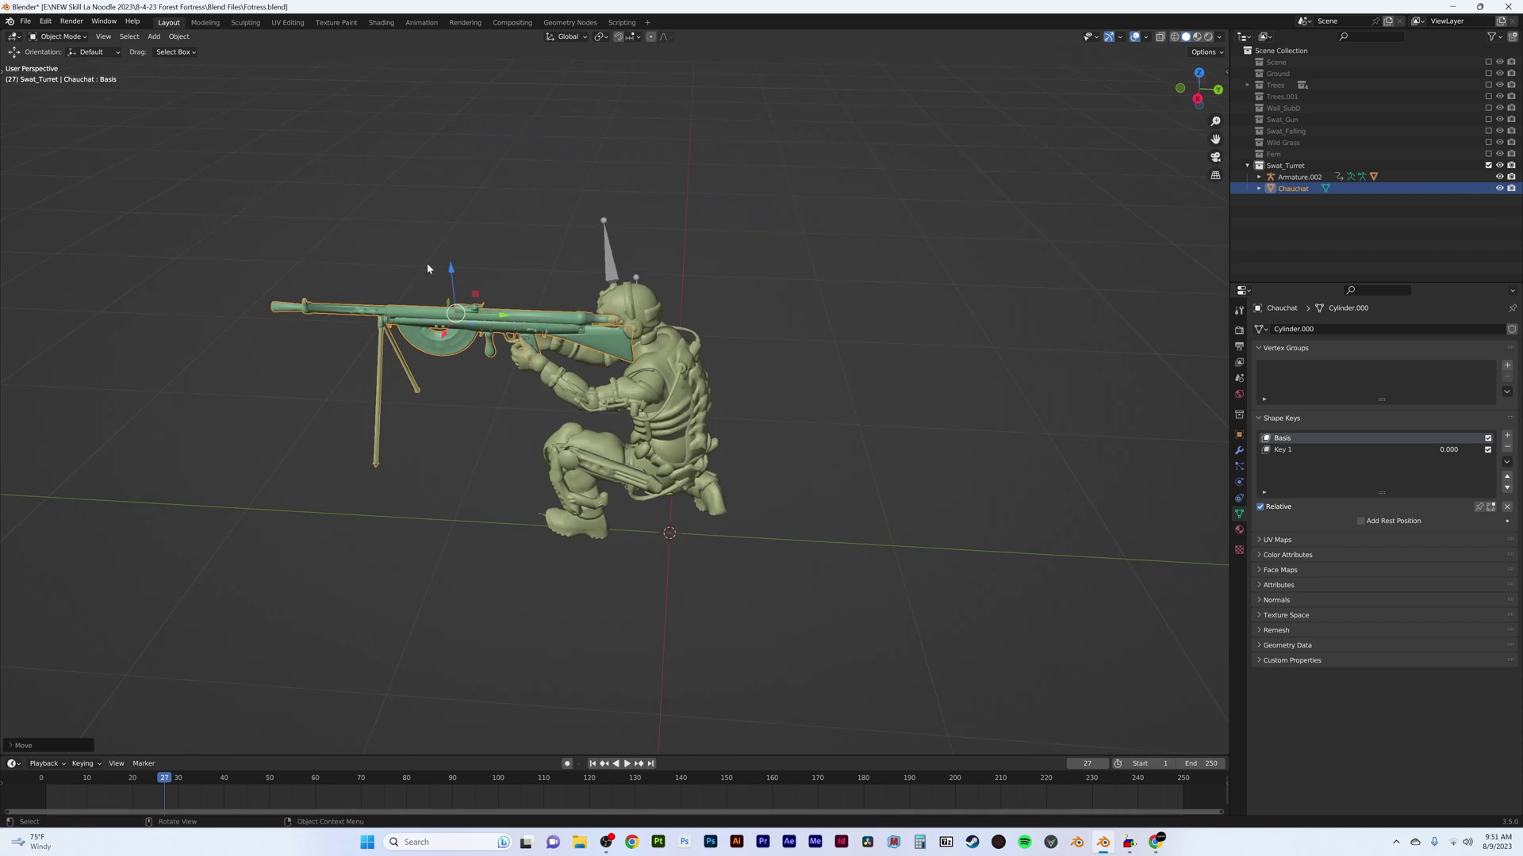
# Step: Pose the turret soldier's rig with bones shown through the mesh and keyframe it
pyautogui.moveTo(428, 268)
pyautogui.mouseDown(button='middle')
pyautogui.moveTo(753, 435)
pyautogui.moveTo(18, 53)
pyautogui.mouseUp(button='middle')
pyautogui.press('t')
pyautogui.press('z')
pyautogui.press('Escape')
pyautogui.press('[')
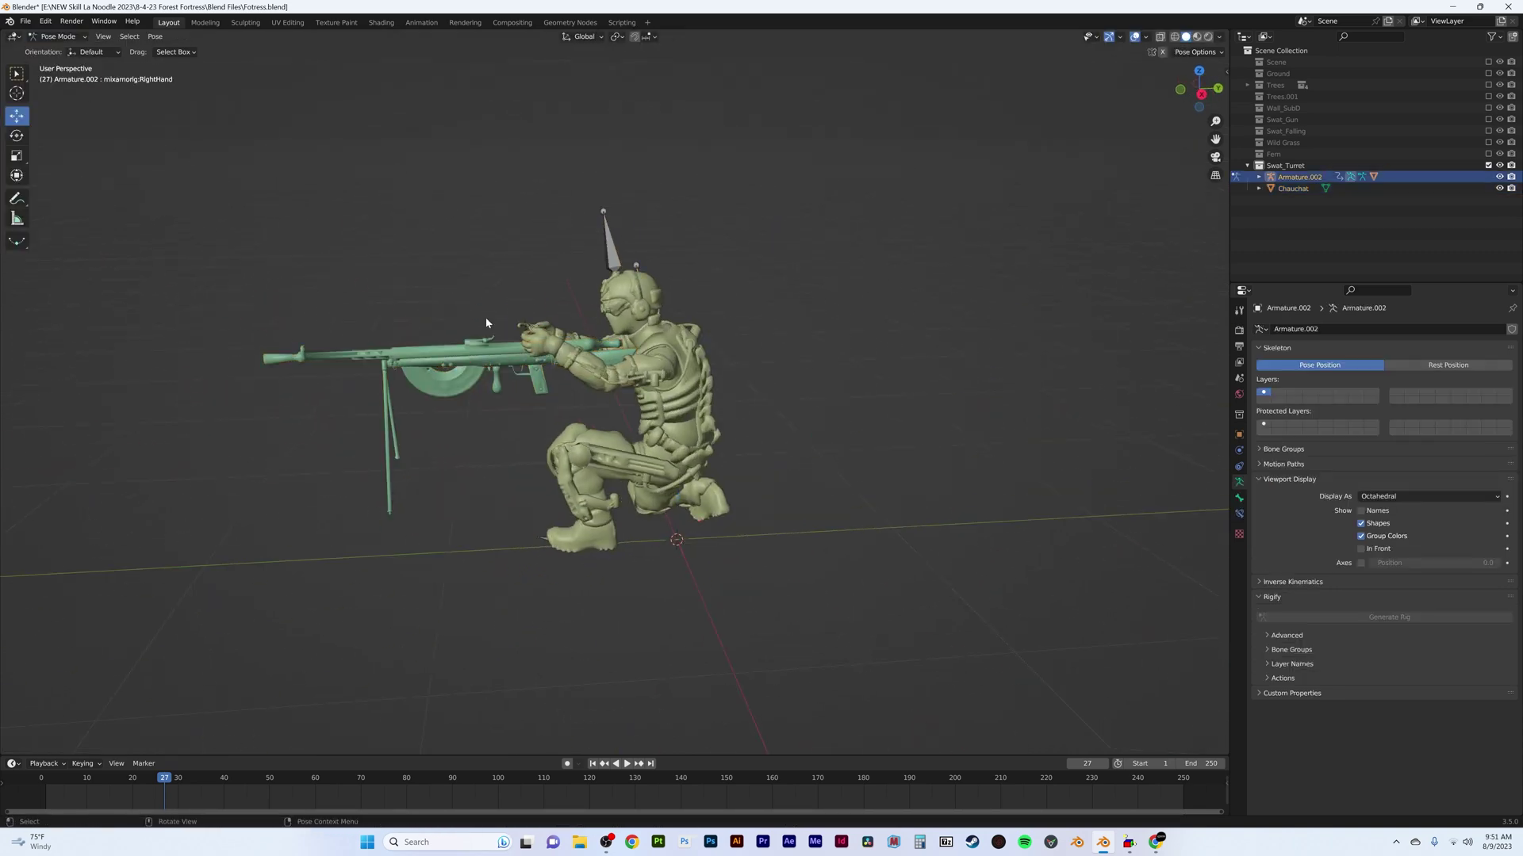
pyautogui.moveTo(487, 322)
pyautogui.mouseDown(button='middle')
pyautogui.moveTo(714, 397)
pyautogui.moveTo(796, 387)
pyautogui.moveTo(586, 362)
pyautogui.mouseUp(button='middle')
pyautogui.click(1361, 549)
pyautogui.hotkey('ctrl', 'z')
# Step: Scale and slide the beam plane into place in front of the machine gun
pyautogui.moveTo(89, 92); pyautogui.dragTo(631, 247, button='middle')
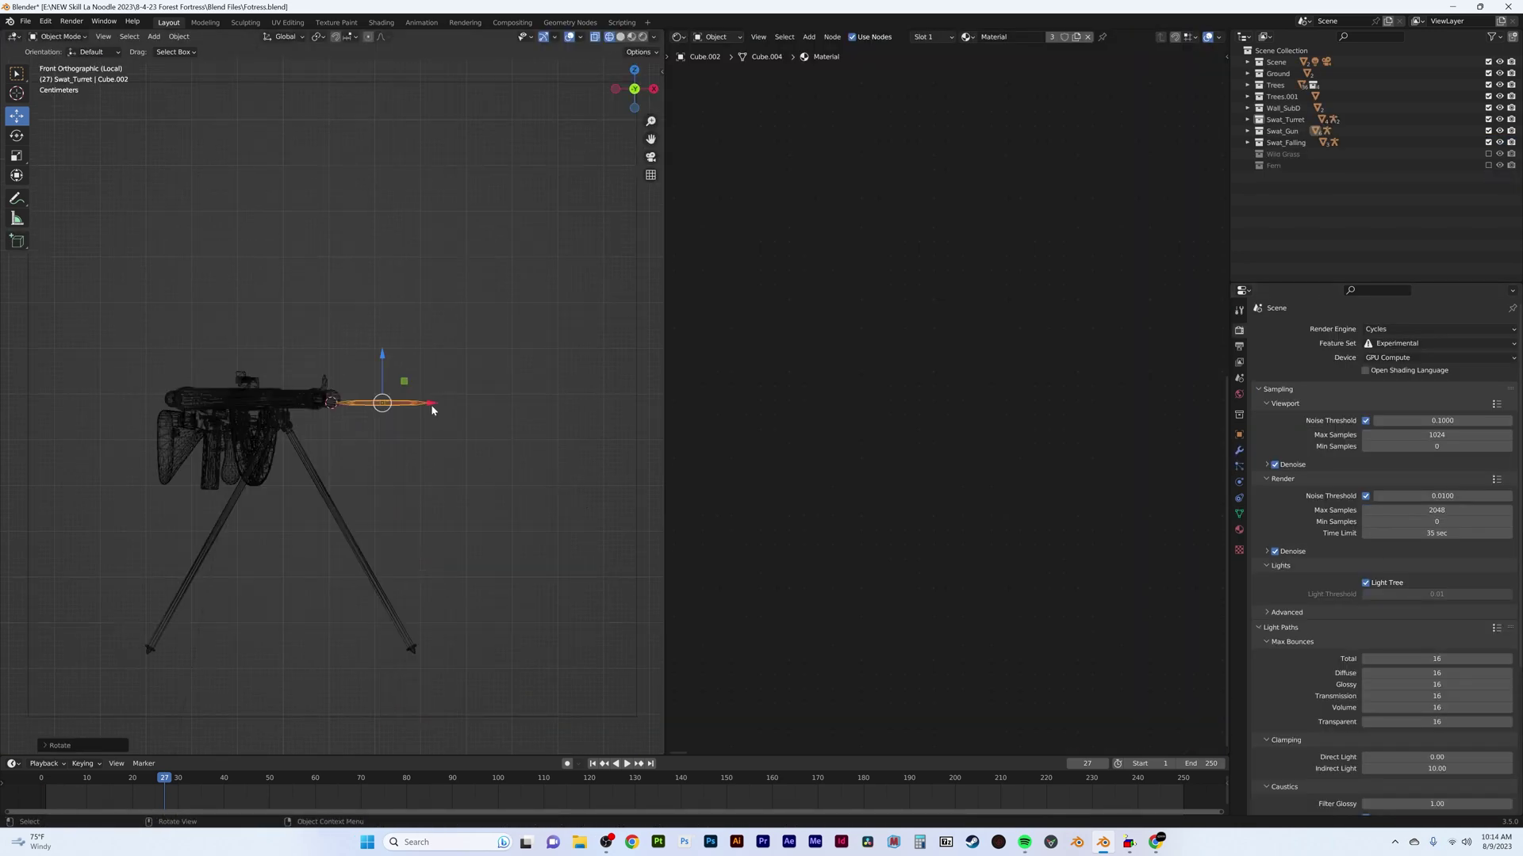
pyautogui.click(384, 346)
pyautogui.moveTo(384, 346); pyautogui.dragTo(476, 394, button='middle')
pyautogui.press('s')
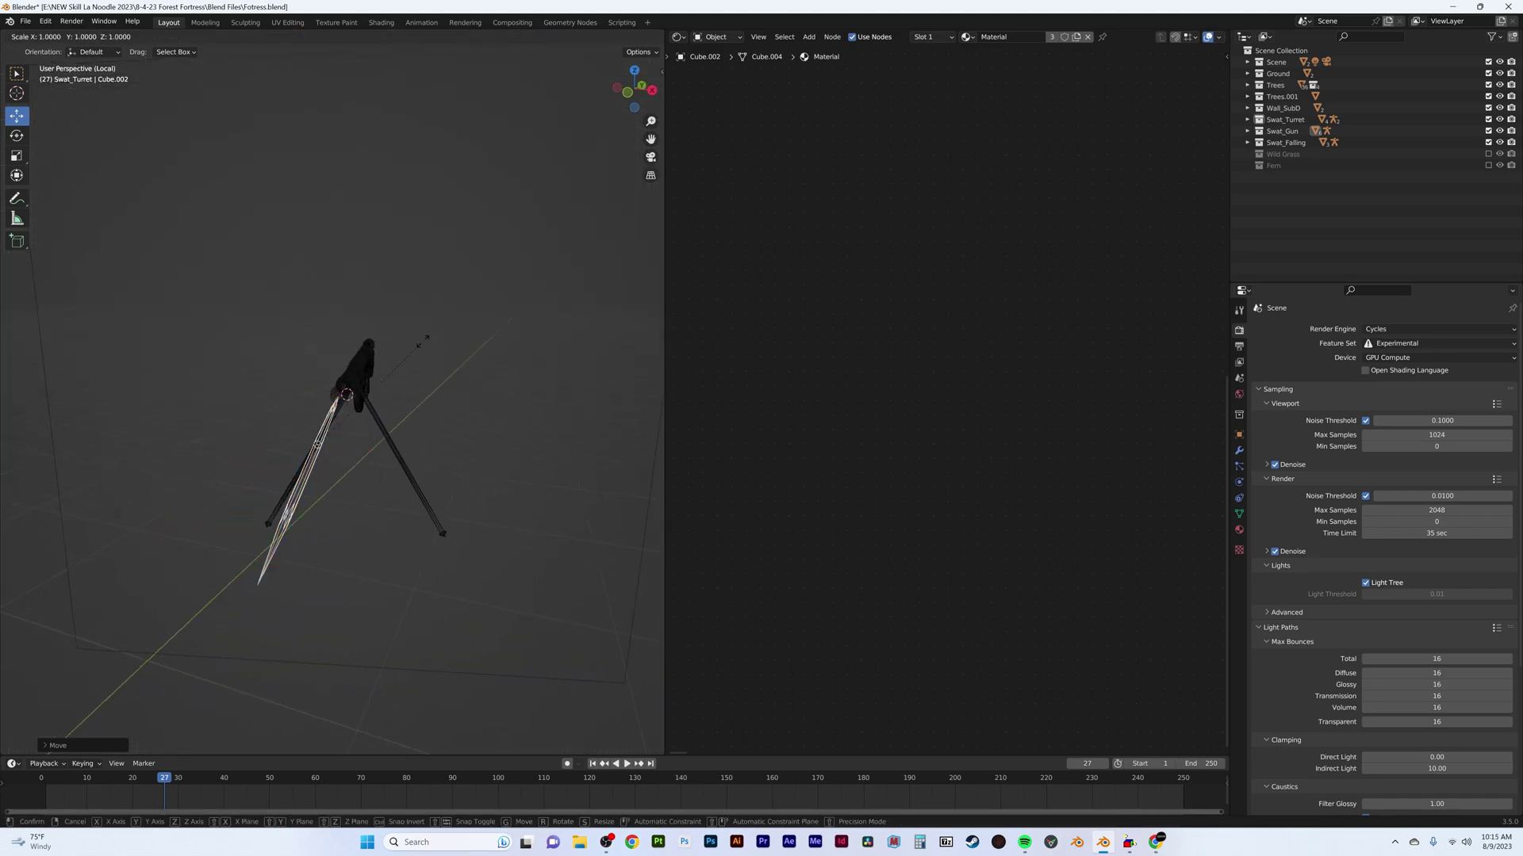
pyautogui.click(608, 356)
pyautogui.moveTo(608, 357); pyautogui.dragTo(457, 413, button='middle')
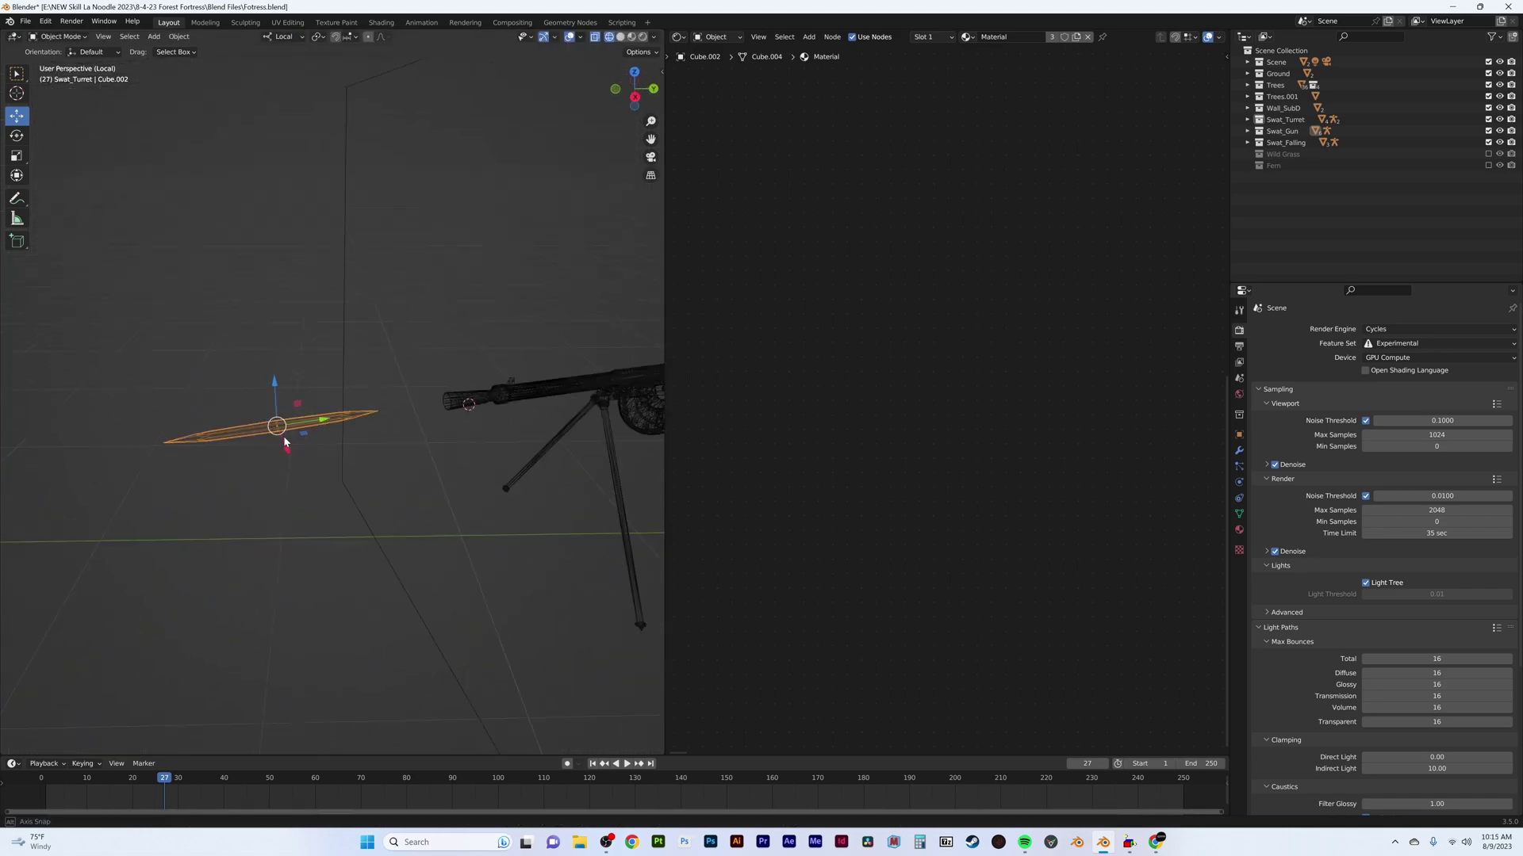
pyautogui.press('g')
pyautogui.click(456, 413)
pyautogui.press('z')
# Step: Duplicate the beam plane into a second beam and adjust its geometry from top view
pyautogui.click(412, 337)
pyautogui.moveTo(412, 337)
pyautogui.mouseDown(button='middle')
pyautogui.moveTo(392, 400)
pyautogui.moveTo(449, 405)
pyautogui.mouseUp(button='middle')
pyautogui.hotkey('shift', 'd')
pyautogui.click(353, 383)
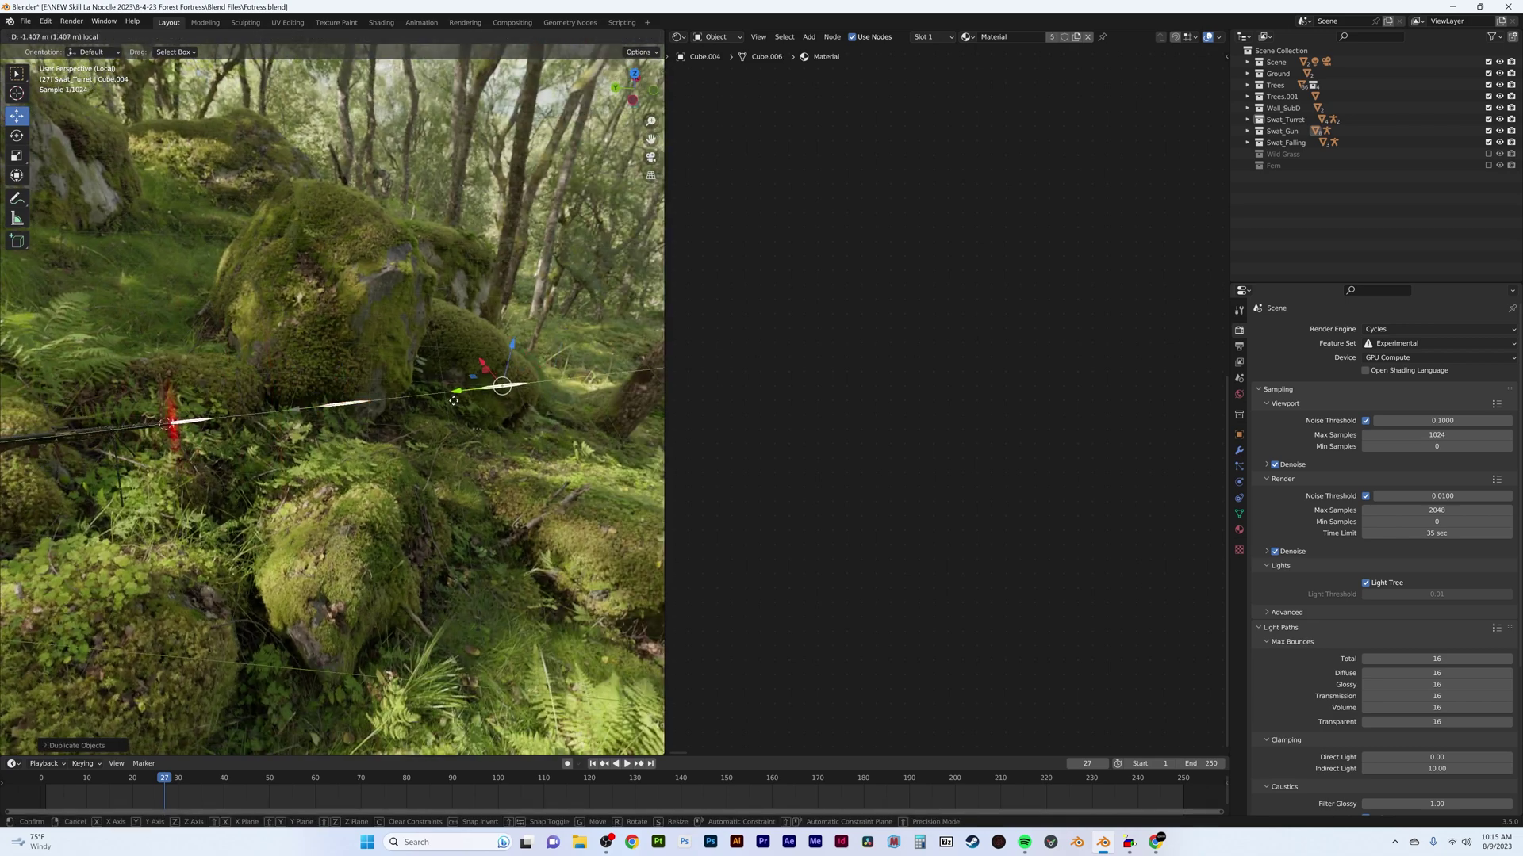
pyautogui.press('Tab')
pyautogui.press('KP_7')
pyautogui.press('Tab')
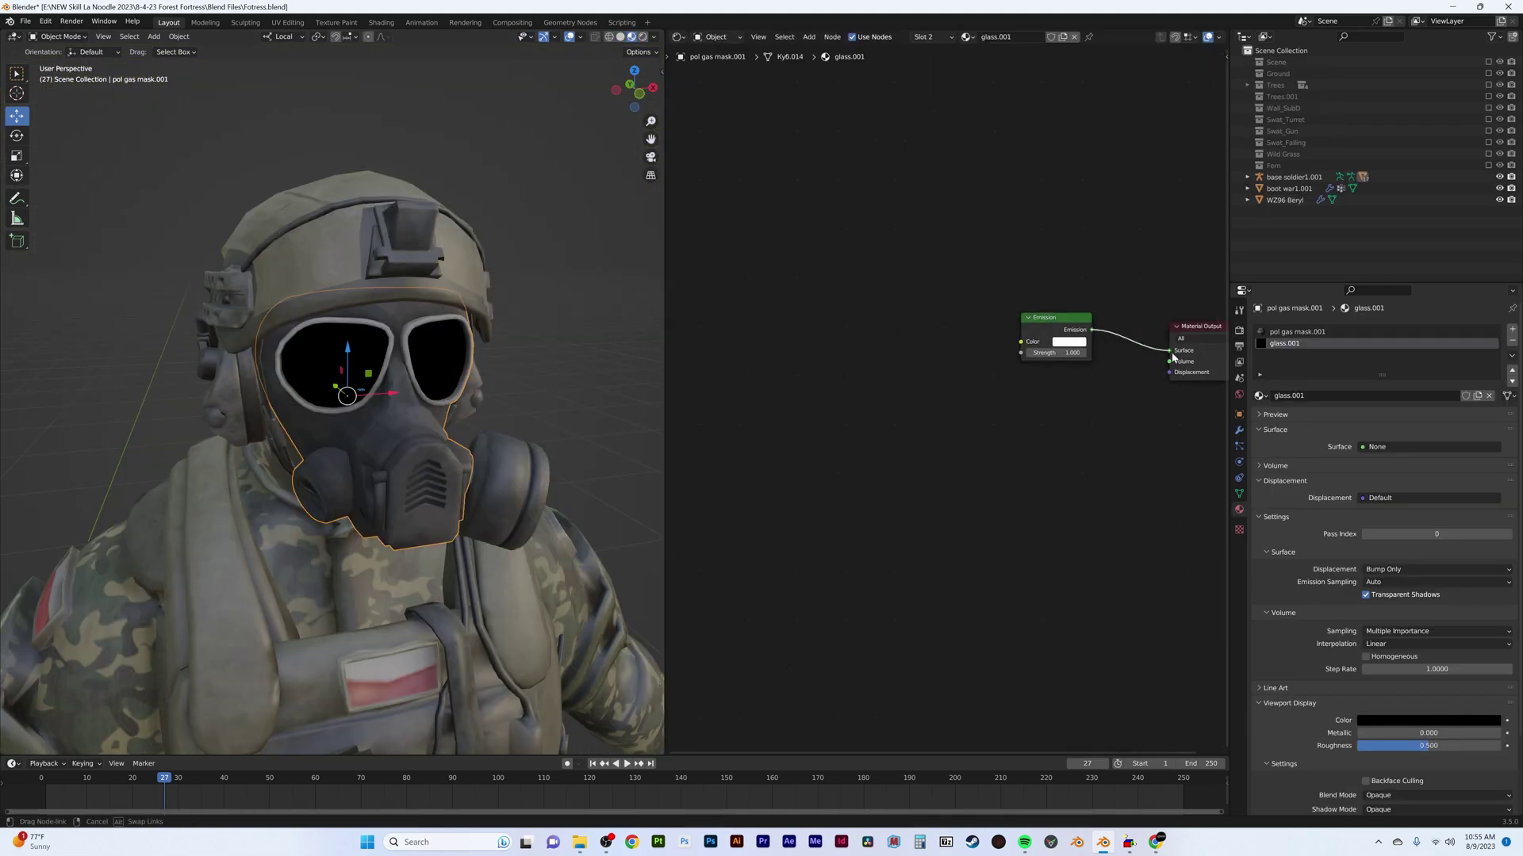
# Step: Wire the lens Emission to Surface with a light cyan colour and Strength 25
pyautogui.moveTo(1172, 359); pyautogui.dragTo(1169, 350)
pyautogui.click(1085, 357)
pyautogui.moveTo(1110, 254); pyautogui.dragTo(1116, 235)
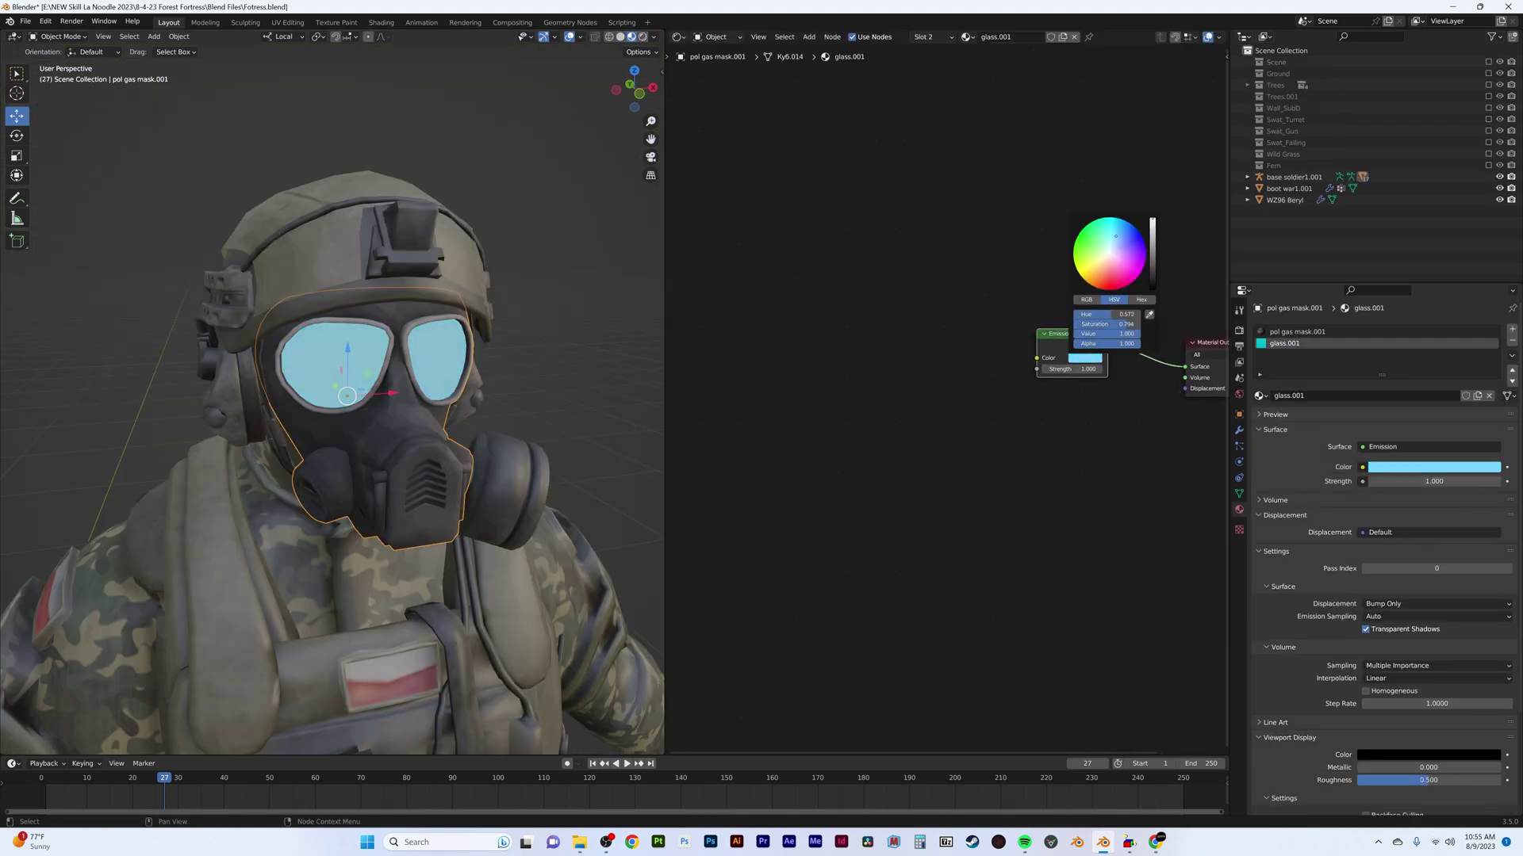
pyautogui.doubleClick(1070, 369)
pyautogui.write('25')
pyautogui.press('Return')
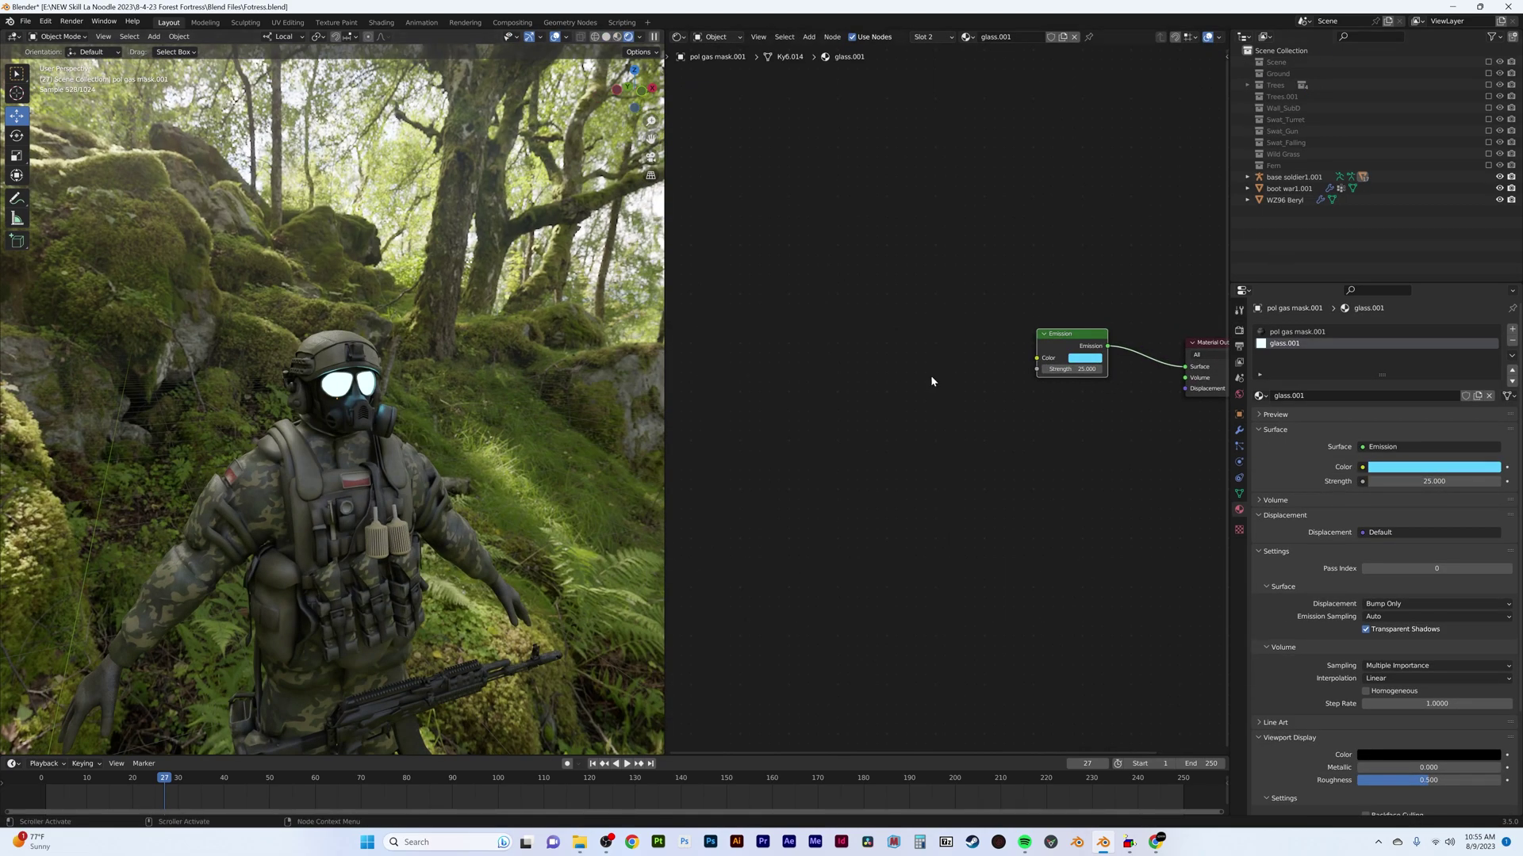
pyautogui.write('ima')
# Step: Add an Image Texture loading pol_gas_mask_r.png and set its colour space to Non-Color
pyautogui.press('Return')
pyautogui.click(912, 238)
pyautogui.click(944, 262)
pyautogui.click(1029, 625)
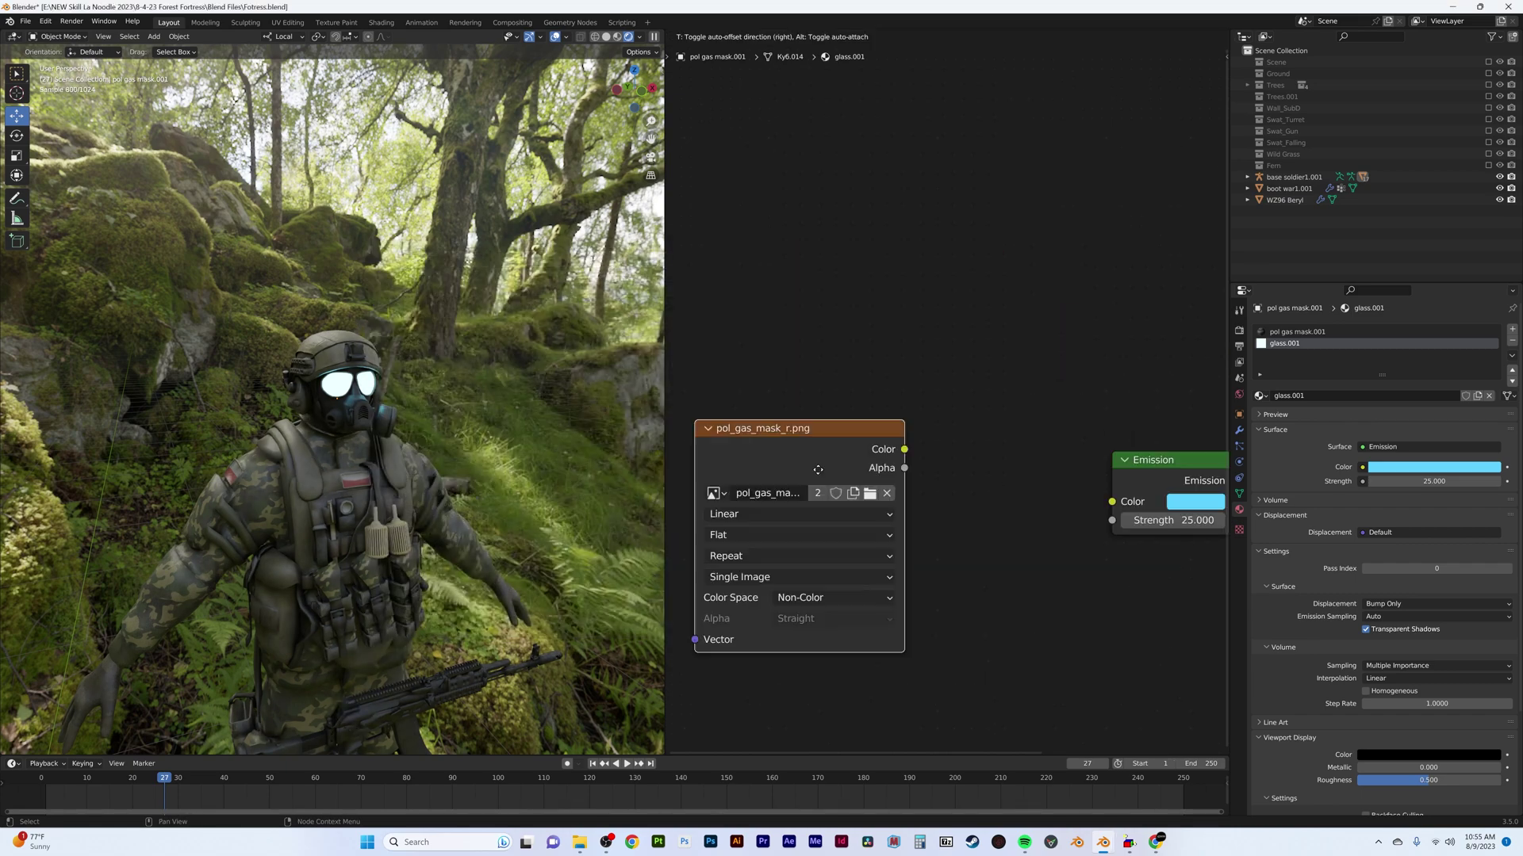
pyautogui.click(868, 393)
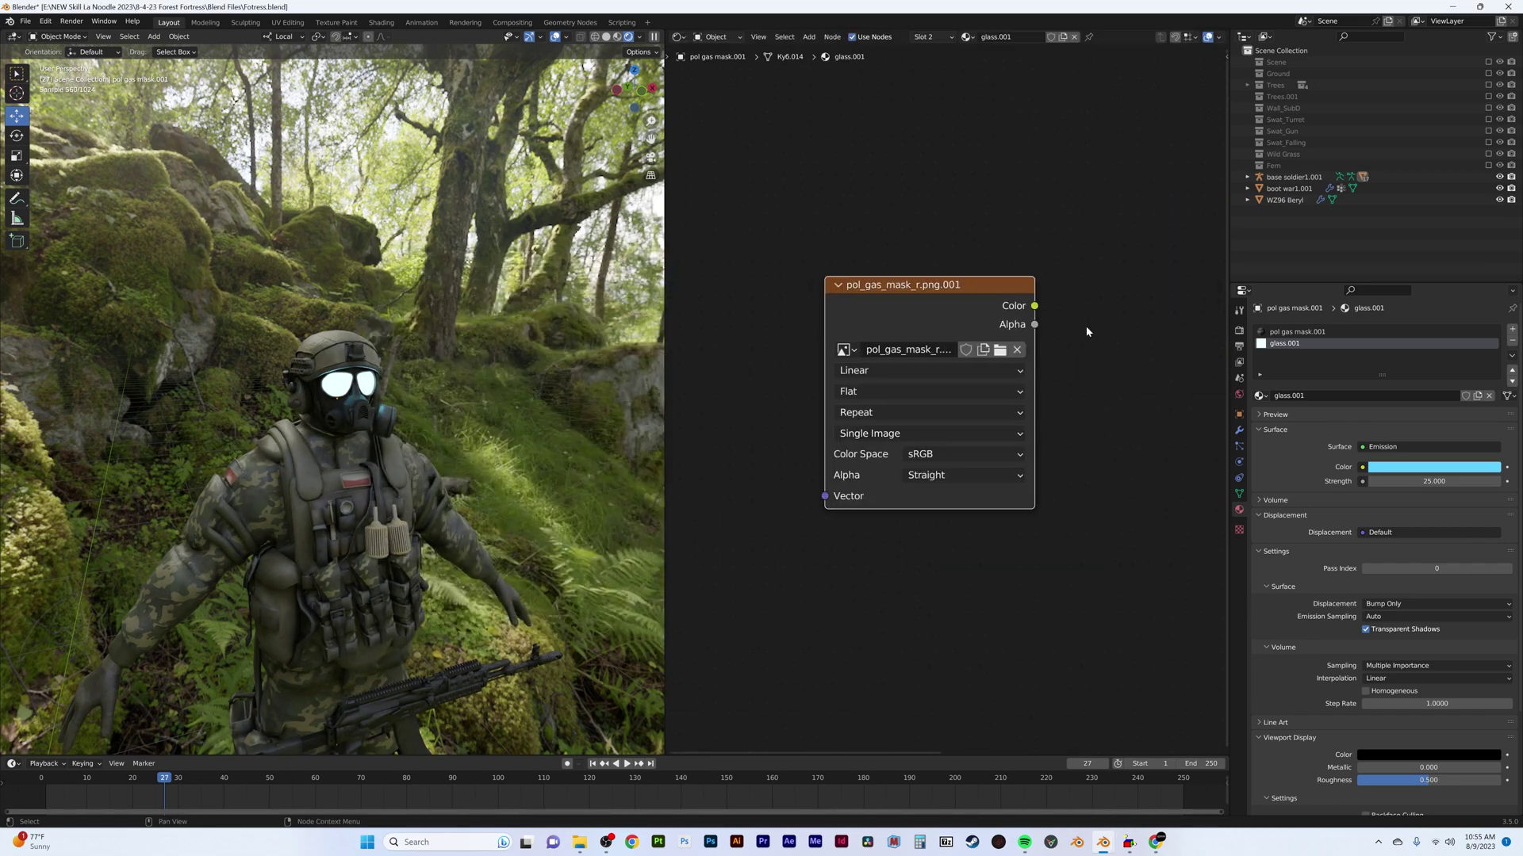
pyautogui.scroll(-3, 1087, 331)
# Step: Insert a ColorRamp between texture and emission and tint its white stop cyan
pyautogui.hotkey('shift', 'a')
pyautogui.moveTo(1023, 332)
pyautogui.mouseDown()
pyautogui.moveTo(880, 375)
pyautogui.moveTo(818, 373)
pyautogui.moveTo(840, 381)
pyautogui.mouseUp()
pyautogui.click(897, 396)
pyautogui.click(826, 373)
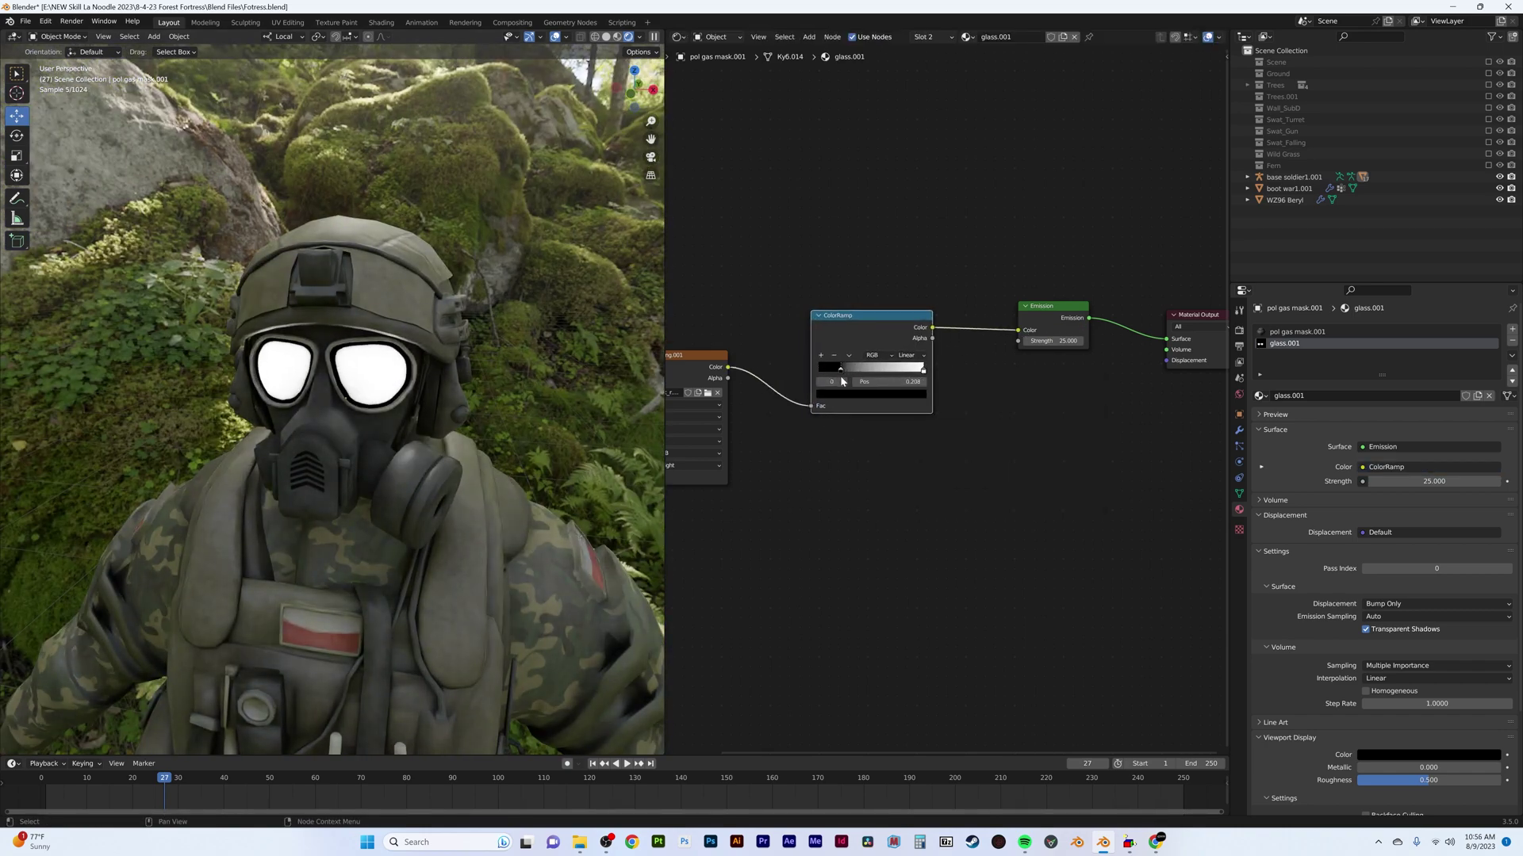
pyautogui.click(871, 394)
pyautogui.click(862, 268)
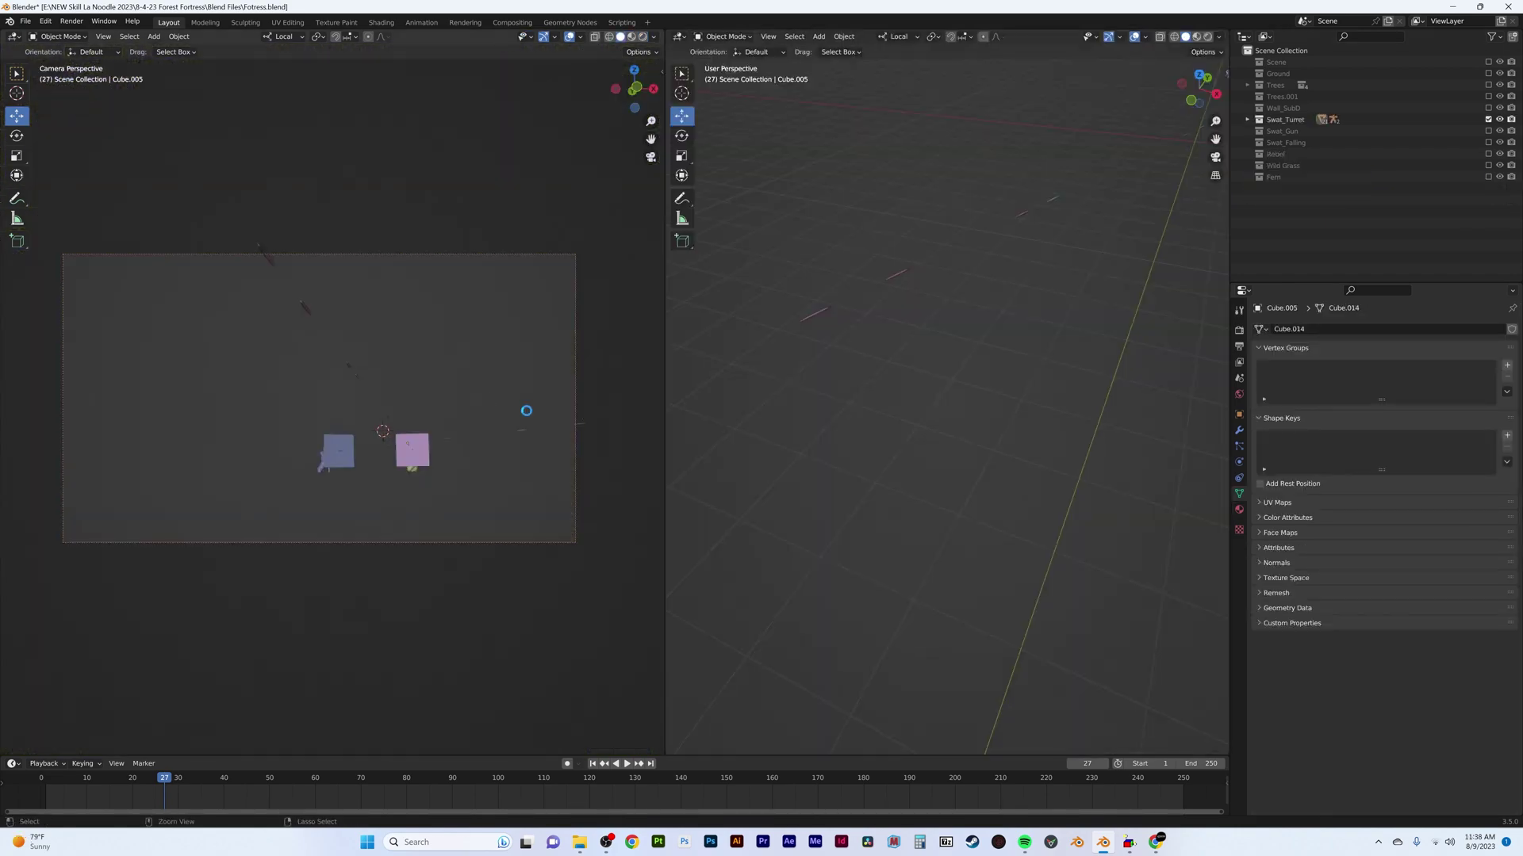
# Step: Show the ground, tree, wall and soldier collections and view the camera in Rendered shading
pyautogui.moveTo(1488, 73); pyautogui.dragTo(1488, 154)
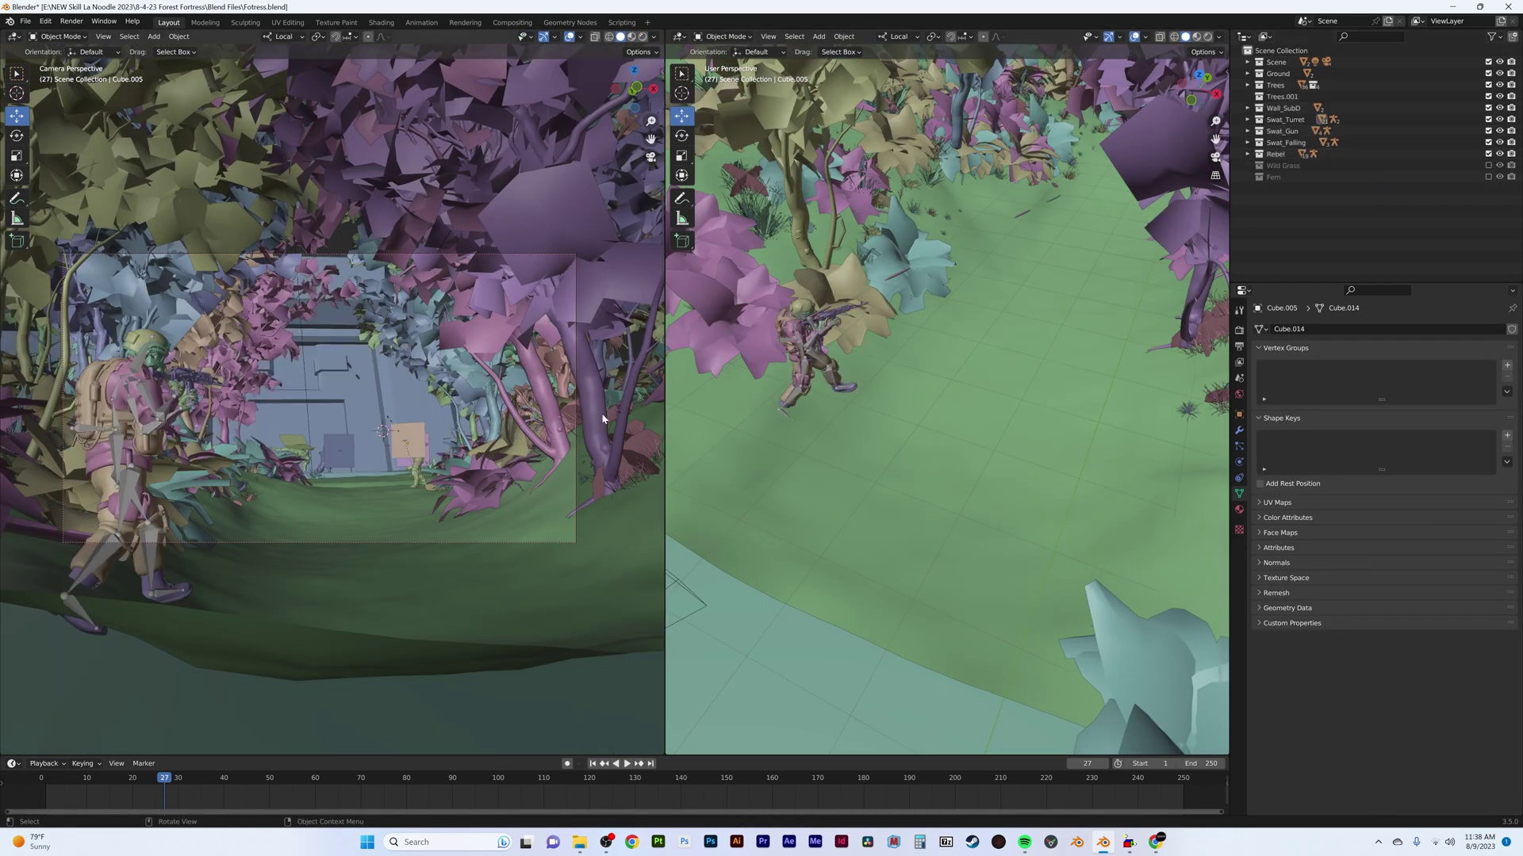
pyautogui.click(399, 387)
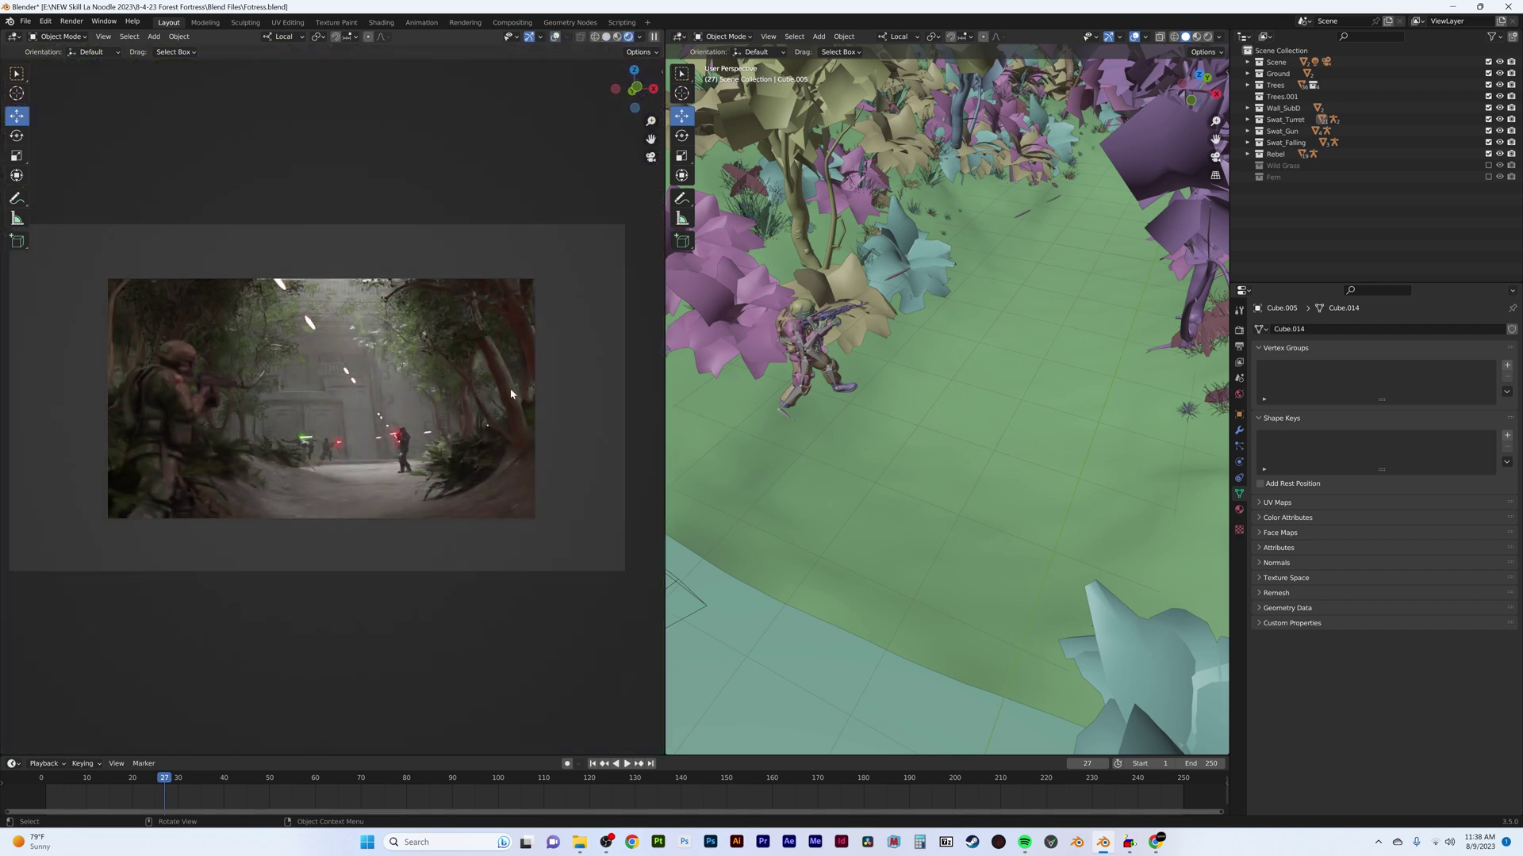
pyautogui.press('Home')
# Step: Select the Swat_Gun laser bolt, move it beside the distant soldier and rotate it around Z
pyautogui.rightClick(1280, 131)
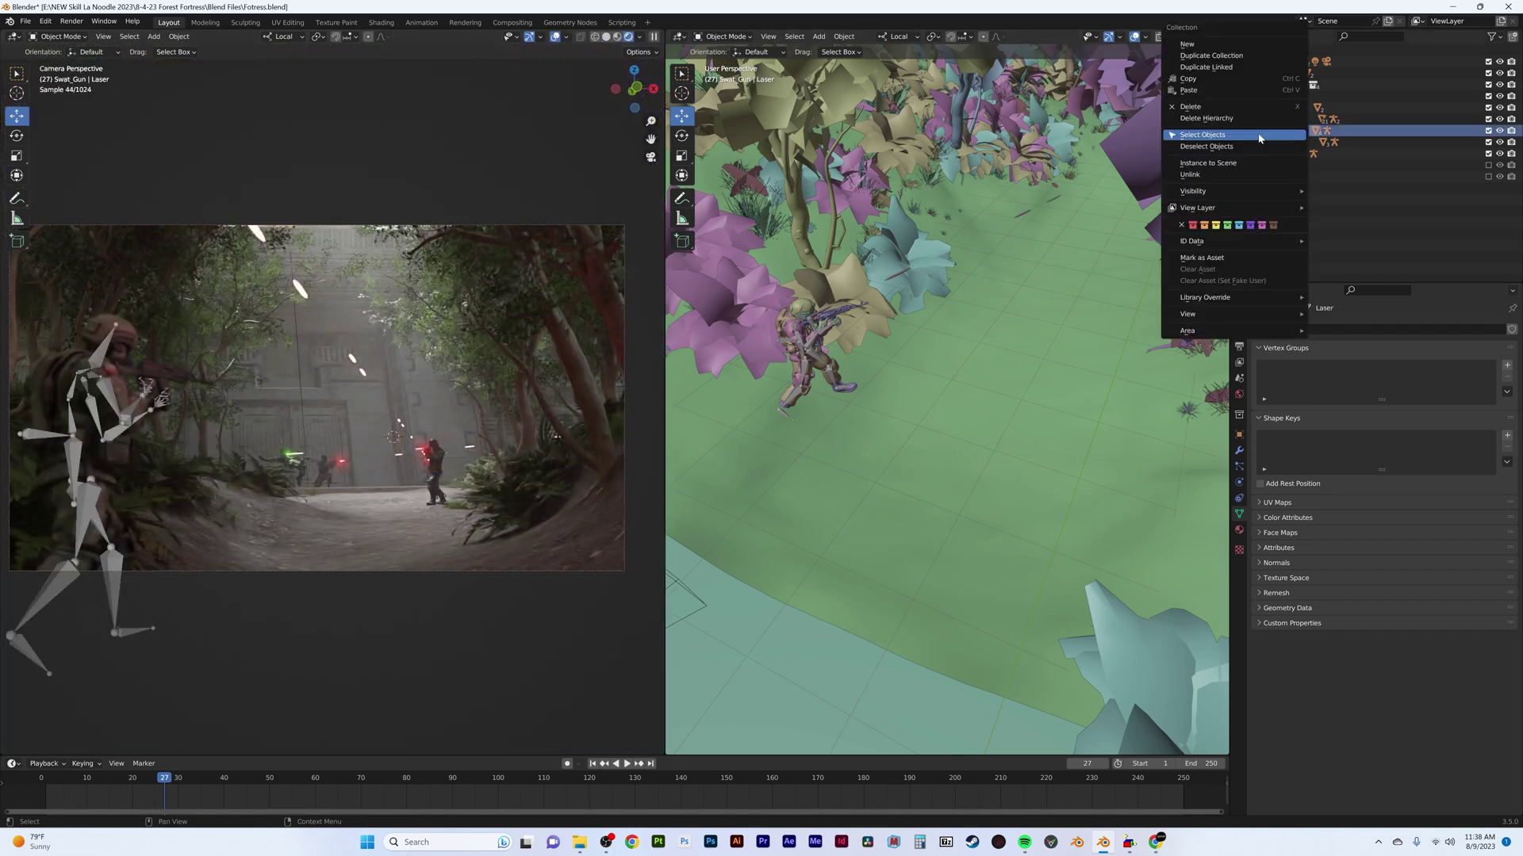
pyautogui.click(1237, 135)
pyautogui.press('g')
pyautogui.click(498, 470)
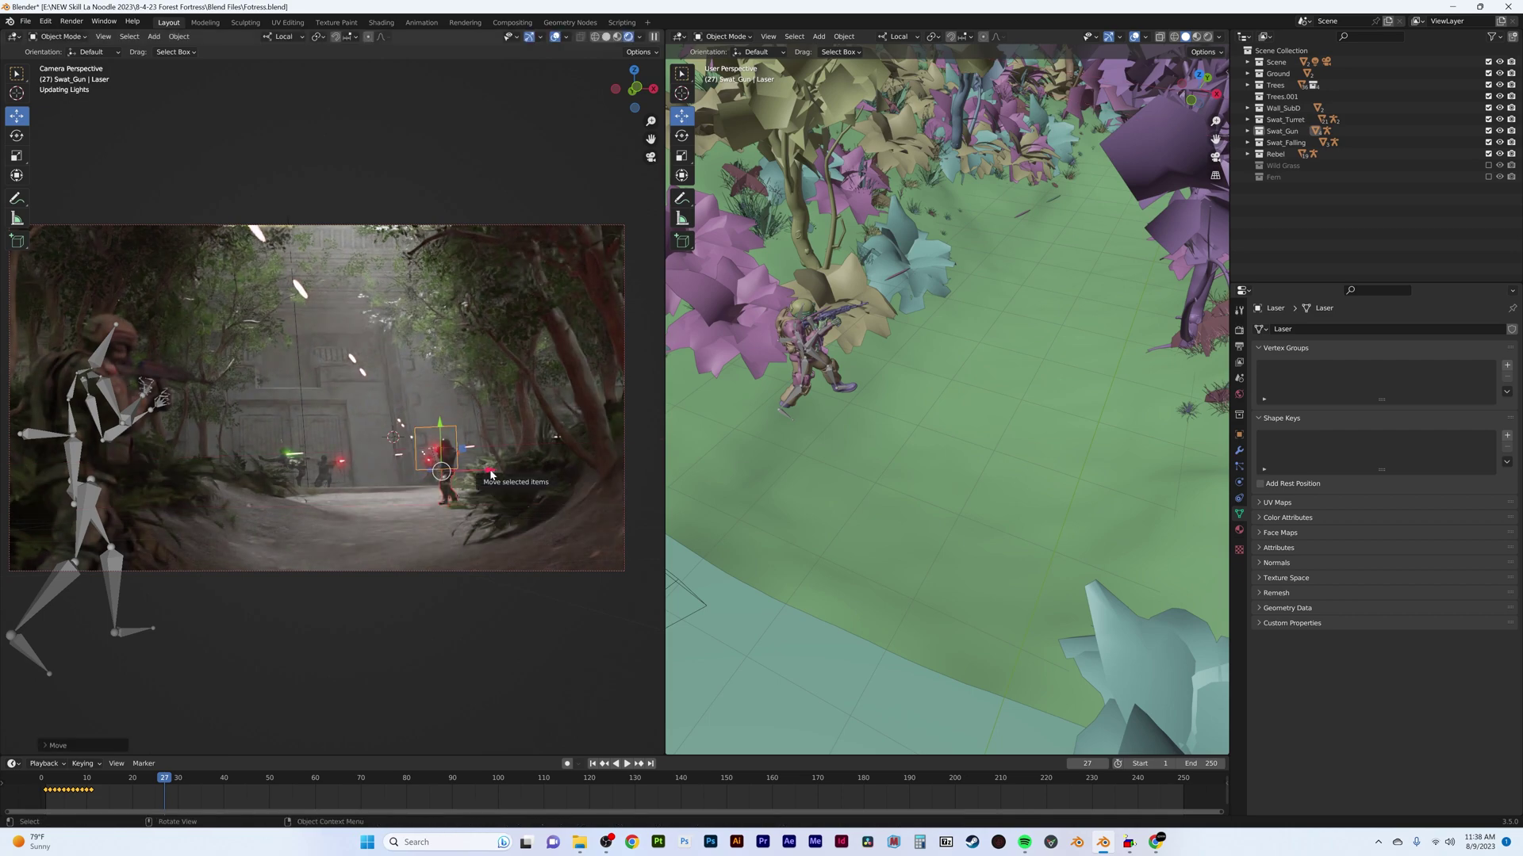
pyautogui.press('g')
pyautogui.click(447, 474)
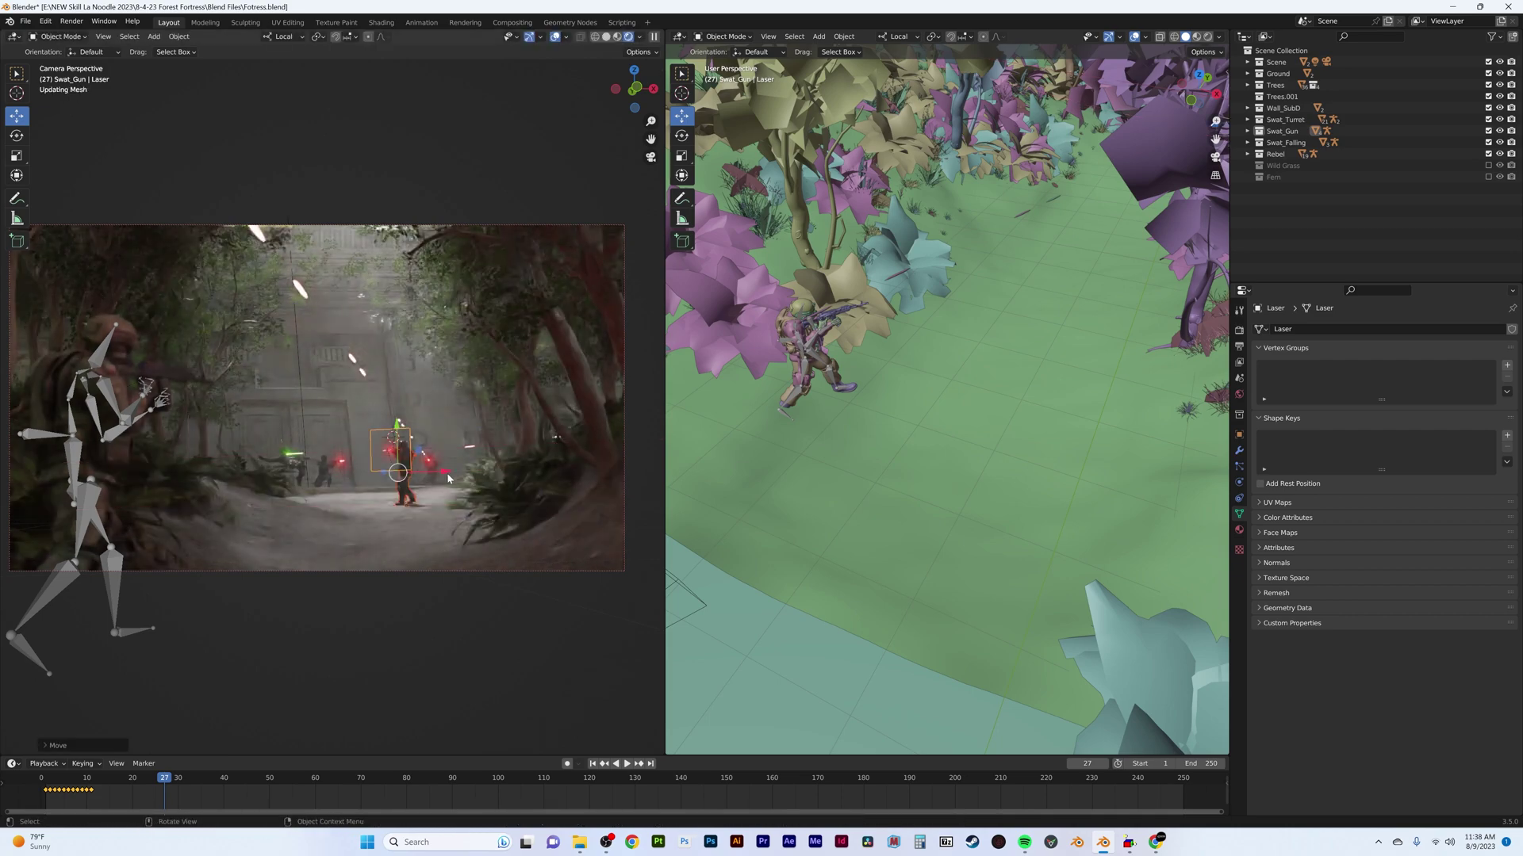
pyautogui.press('r')
pyautogui.press('z')
pyautogui.click(492, 349)
# Step: Check the laser placement in Solid shading, then return the camera view to Rendered shading
pyautogui.press('z')
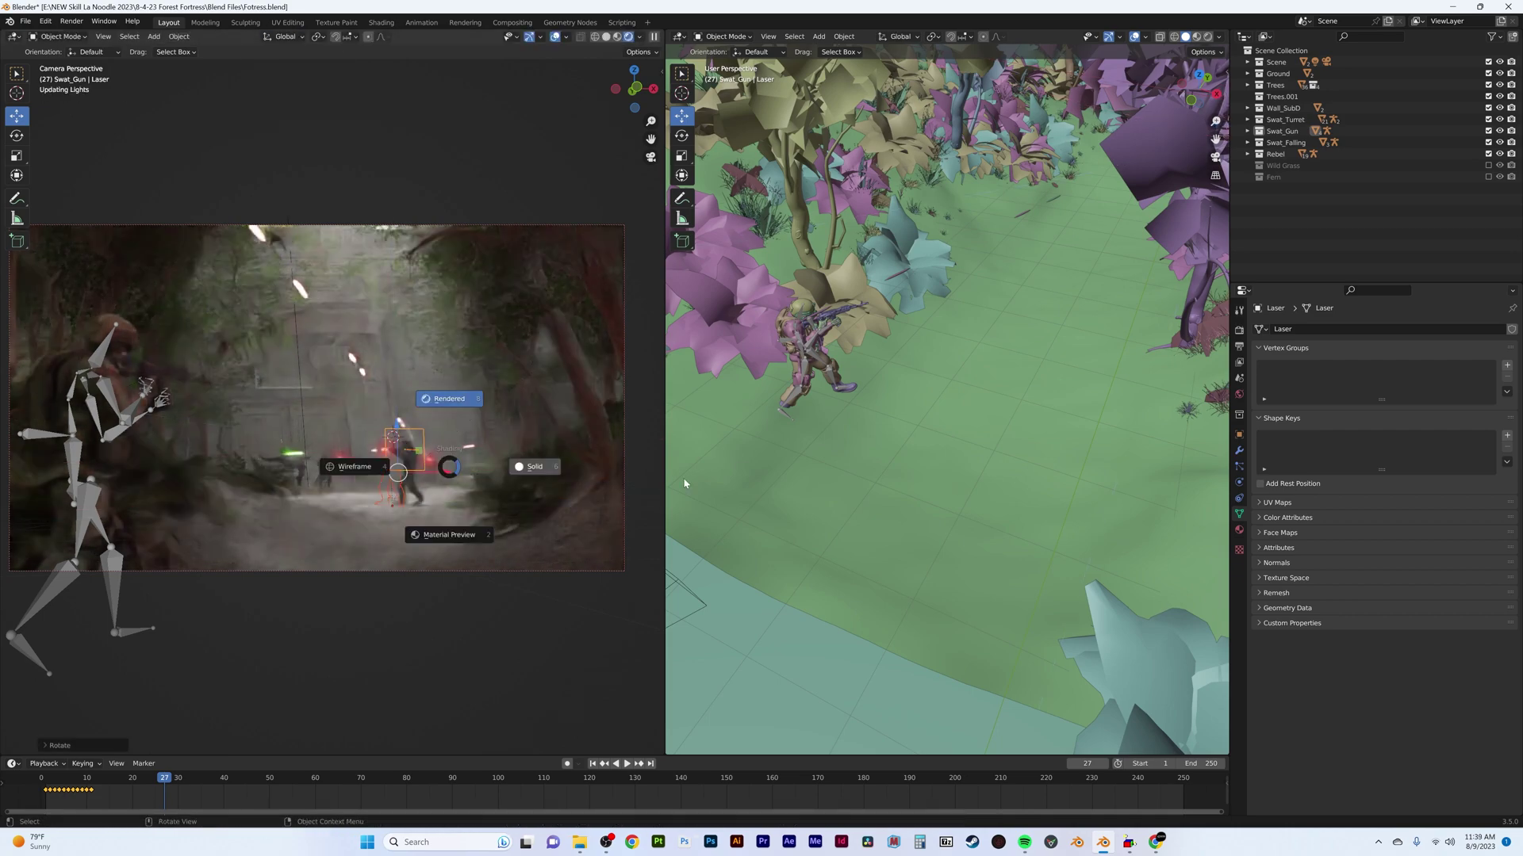
pyautogui.click(534, 466)
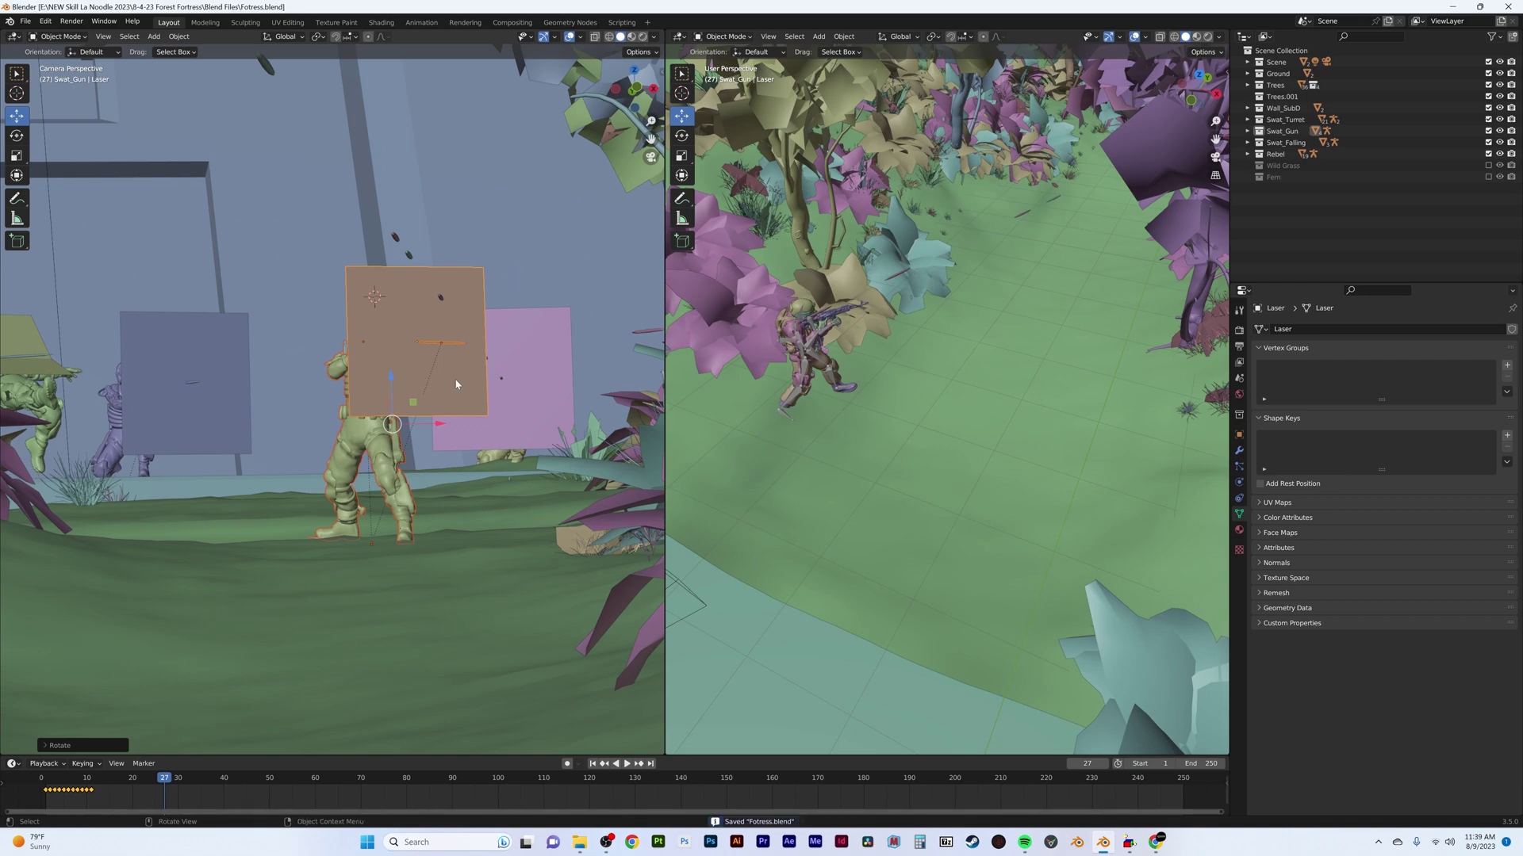
pyautogui.scroll(-2, 456, 384)
pyautogui.scroll(-2, 444, 380)
pyautogui.scroll(-2, 428, 374)
pyautogui.scroll(-5, 406, 367)
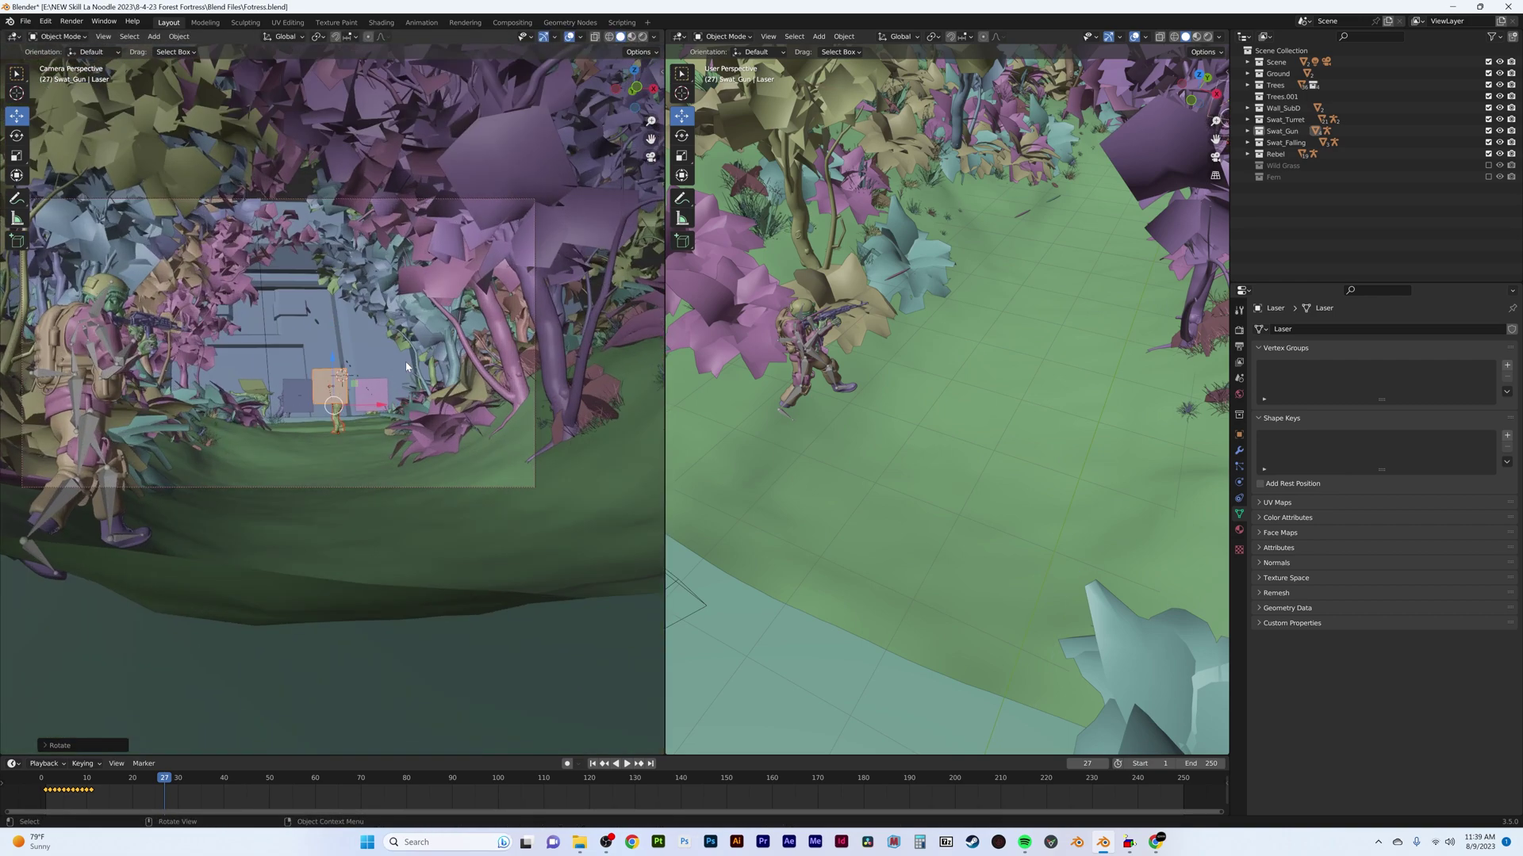
pyautogui.scroll(10, 406, 366)
pyautogui.press('z')
pyautogui.click(430, 349)
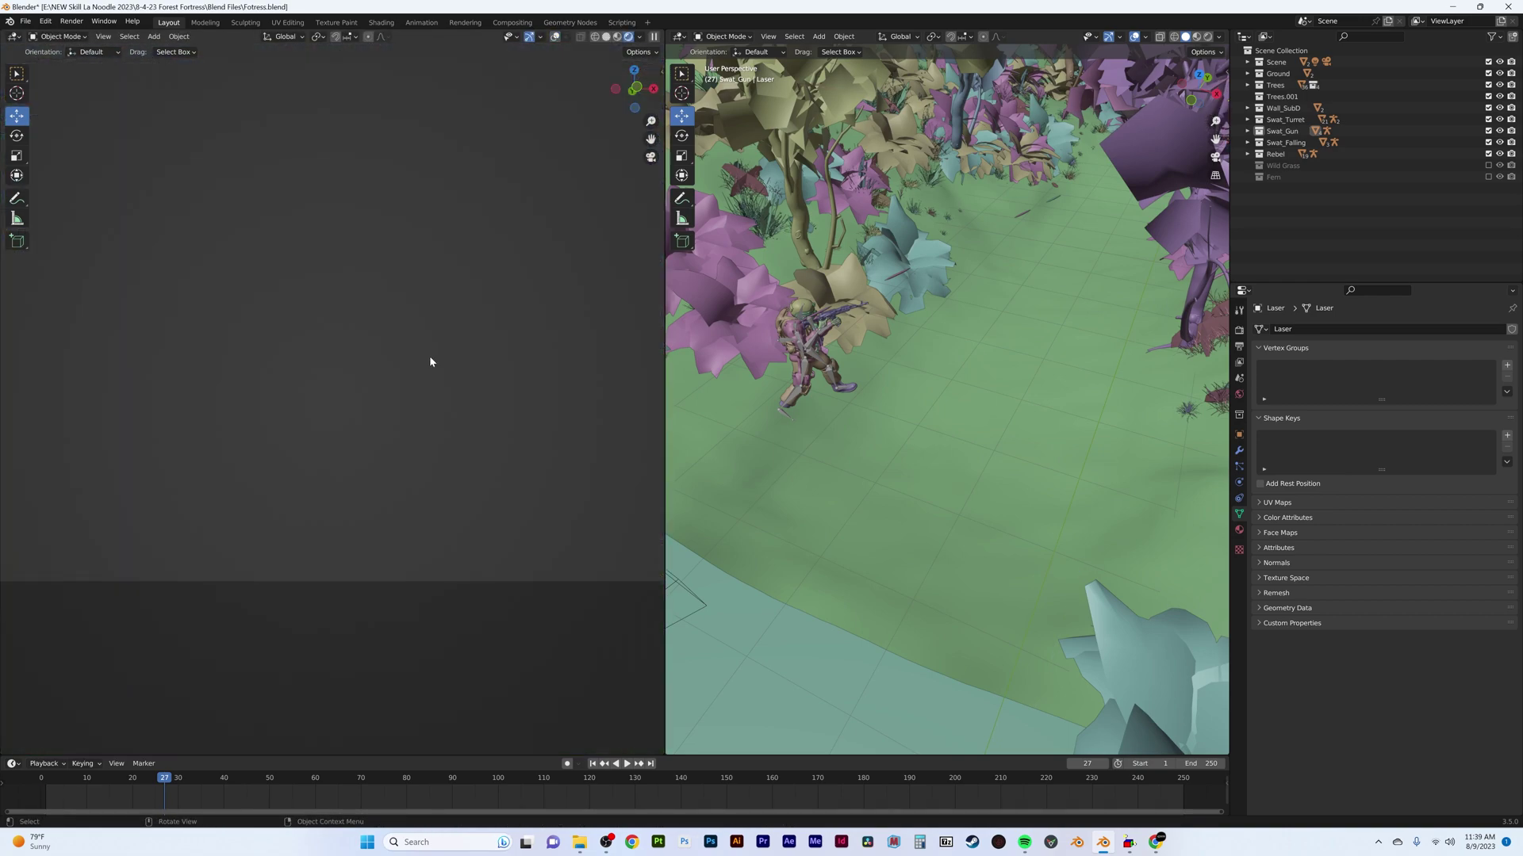
pyautogui.scroll(-1, 414, 397)
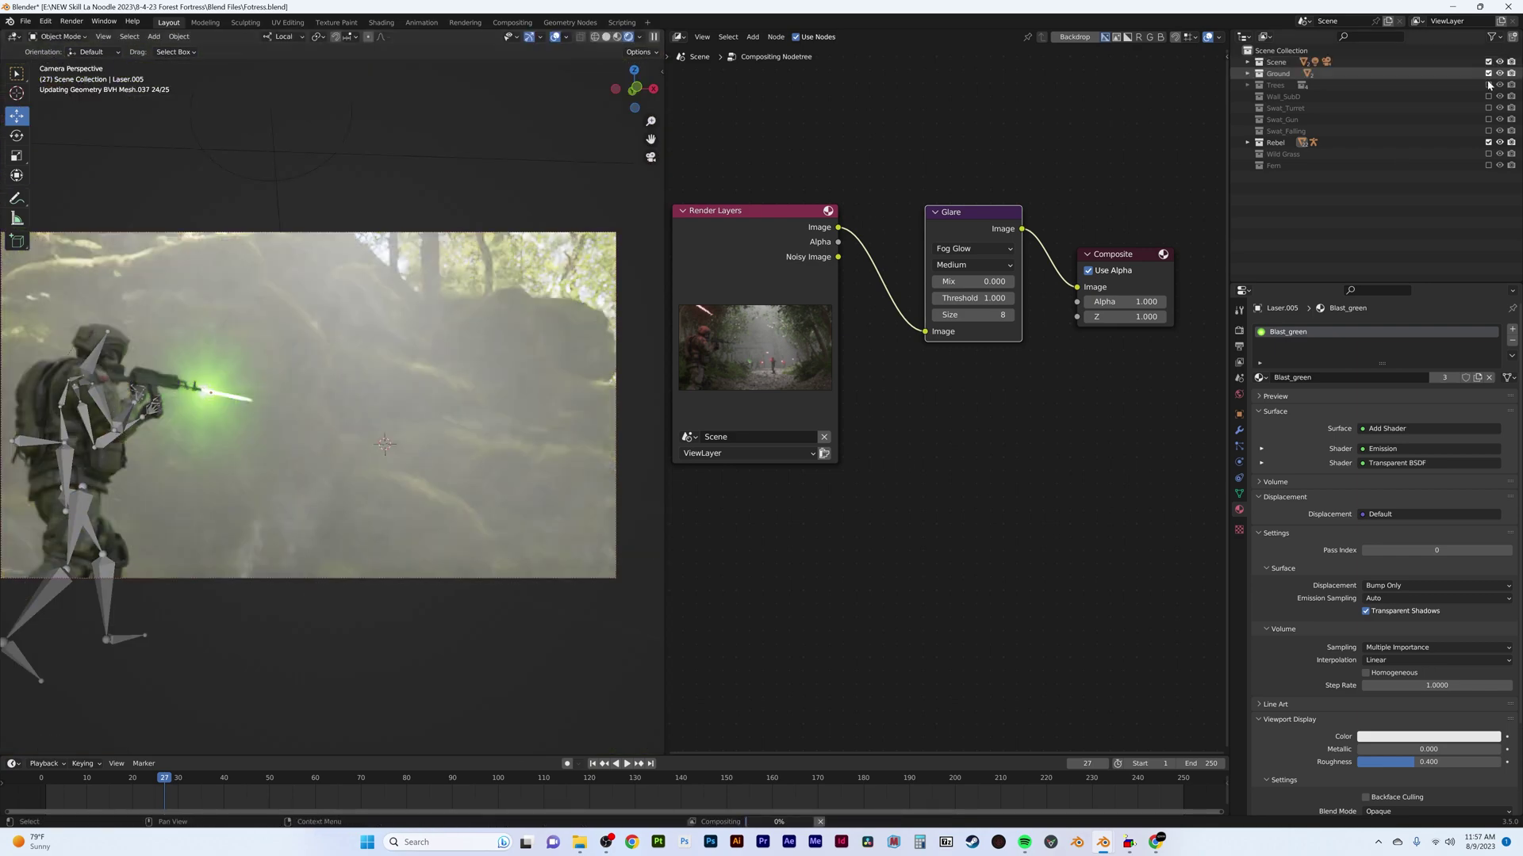
# Step: Set transforms to Global, check the green laser in rendered camera view, and render the frame
pyautogui.click(284, 37)
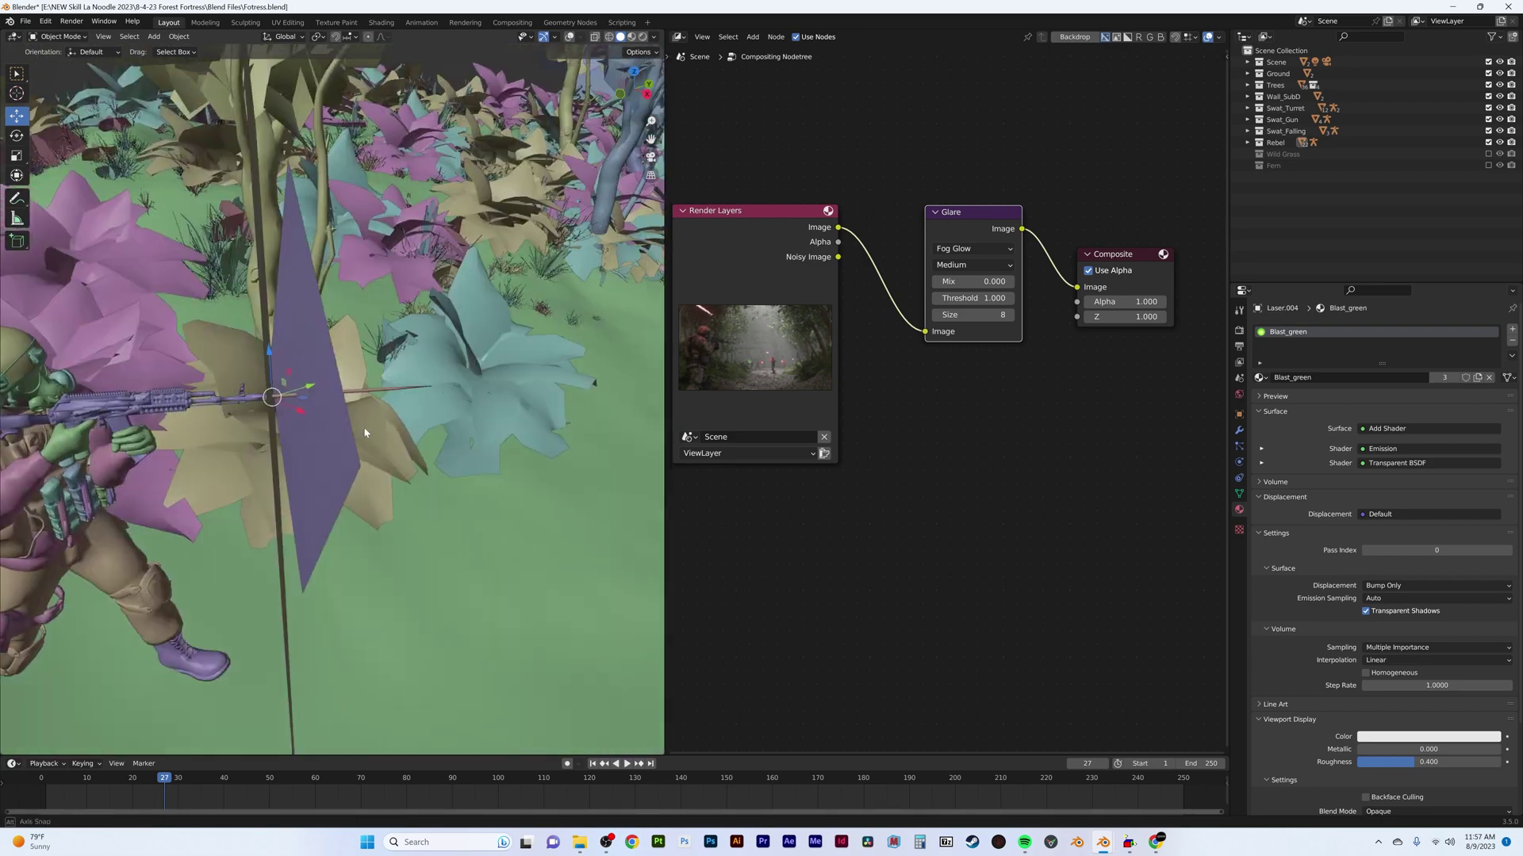
pyautogui.click(381, 382)
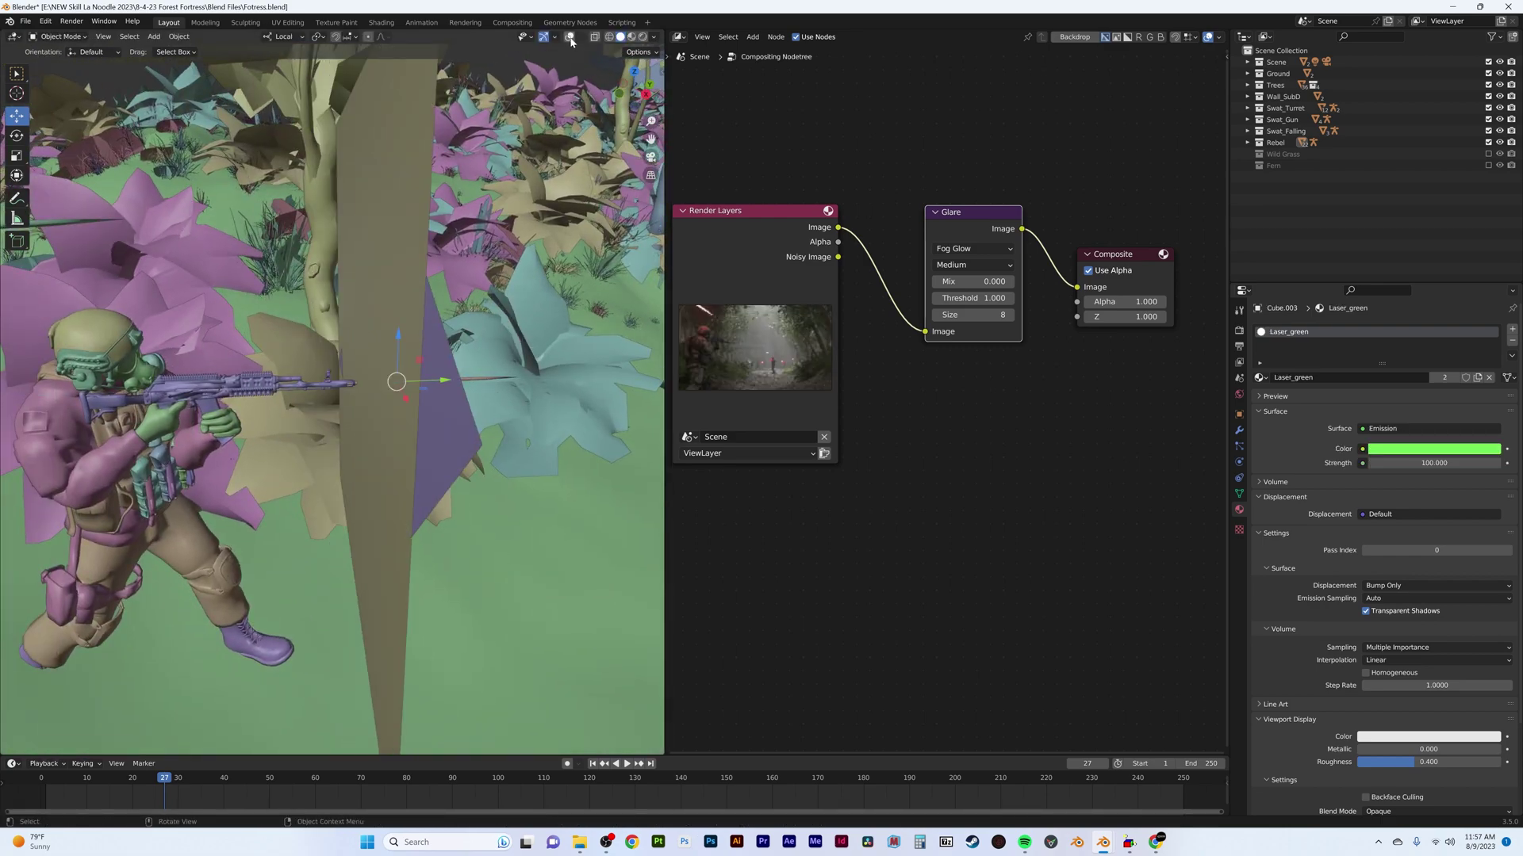
pyautogui.moveTo(380, 383); pyautogui.dragTo(405, 317, button='middle')
pyautogui.press('z')
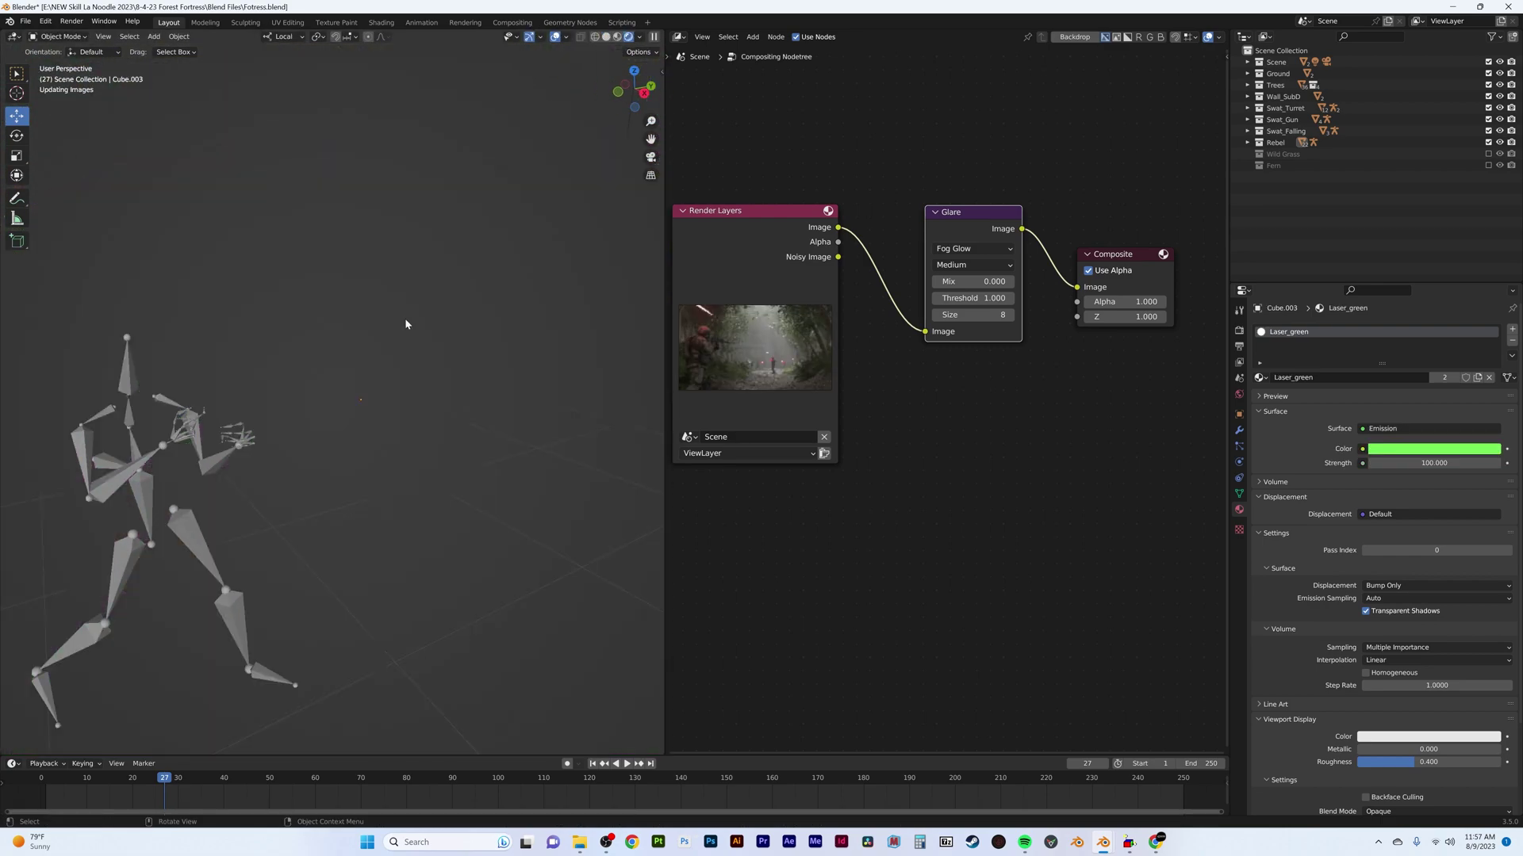
pyautogui.press('KP_0')
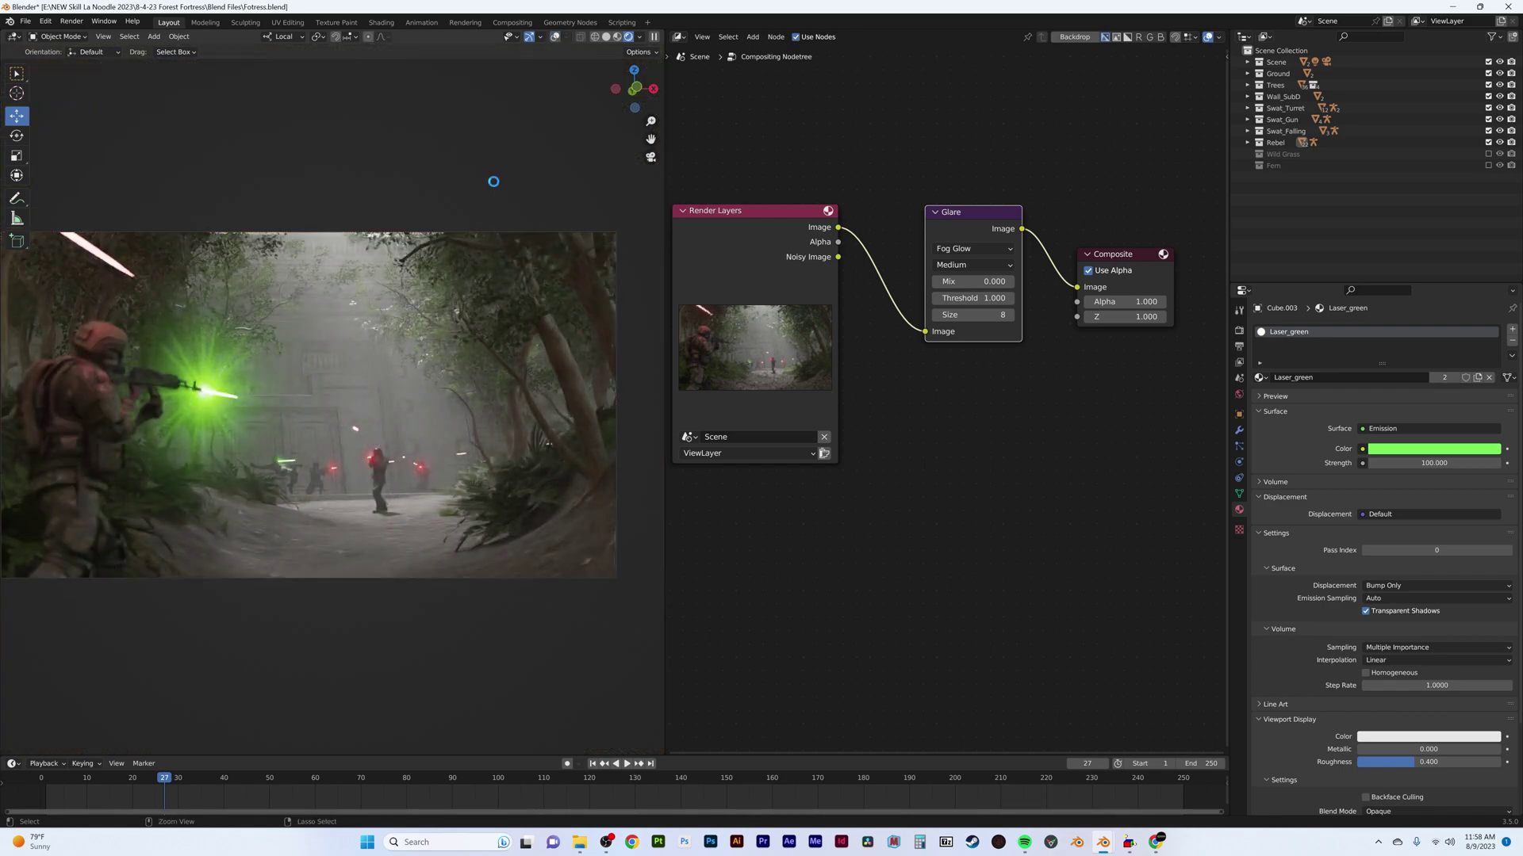
pyautogui.press('F12')
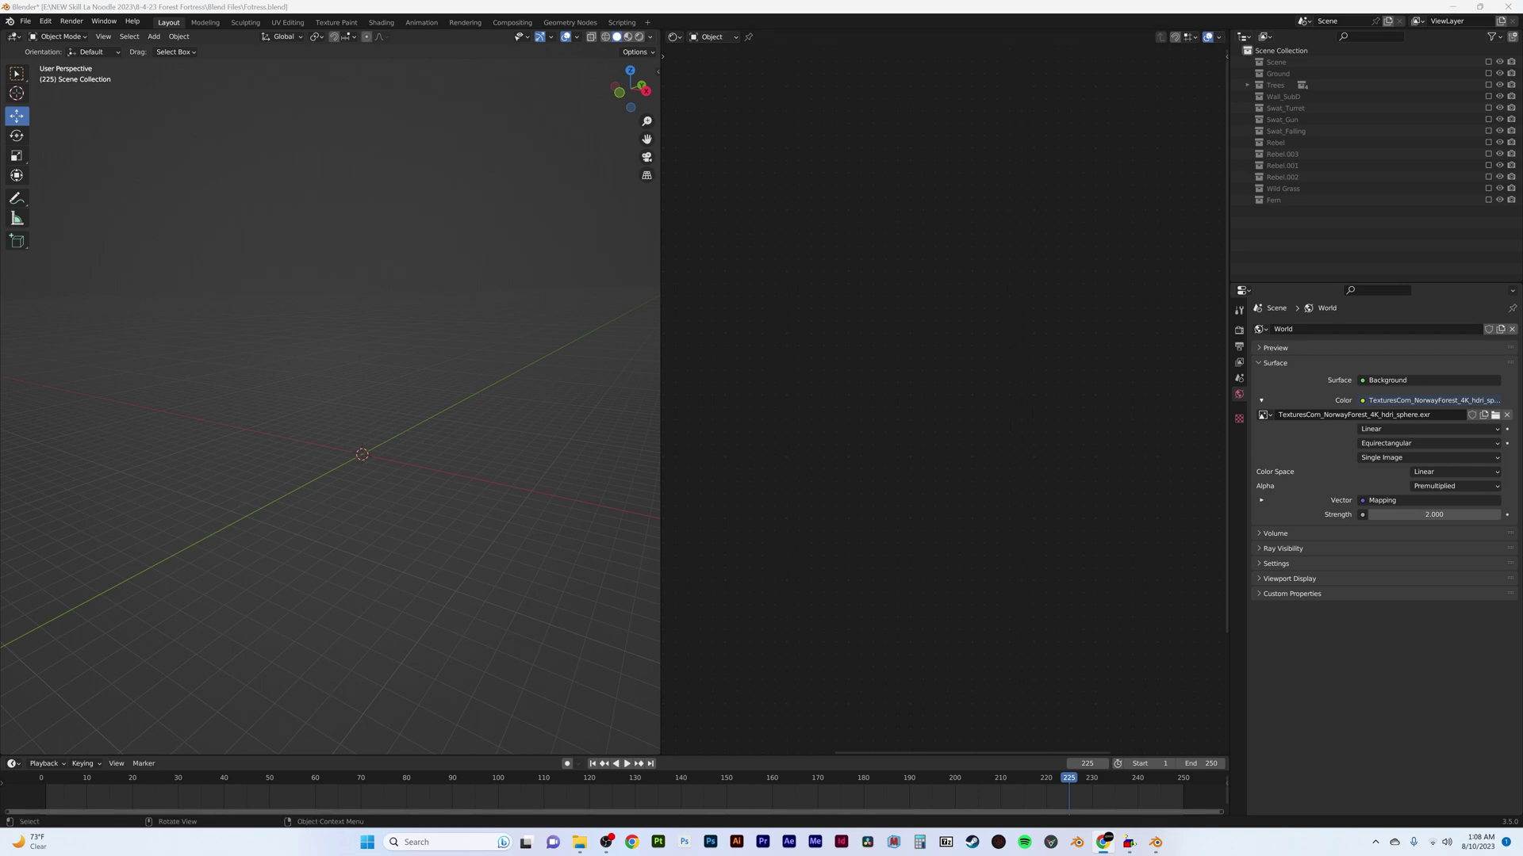
# Step: Import all OpenVDB frames from Models\Fire and Explosions\Explosion\0-100 as a volume sequence
pyautogui.hotkey('shift', 'a')
pyautogui.click(485, 394)
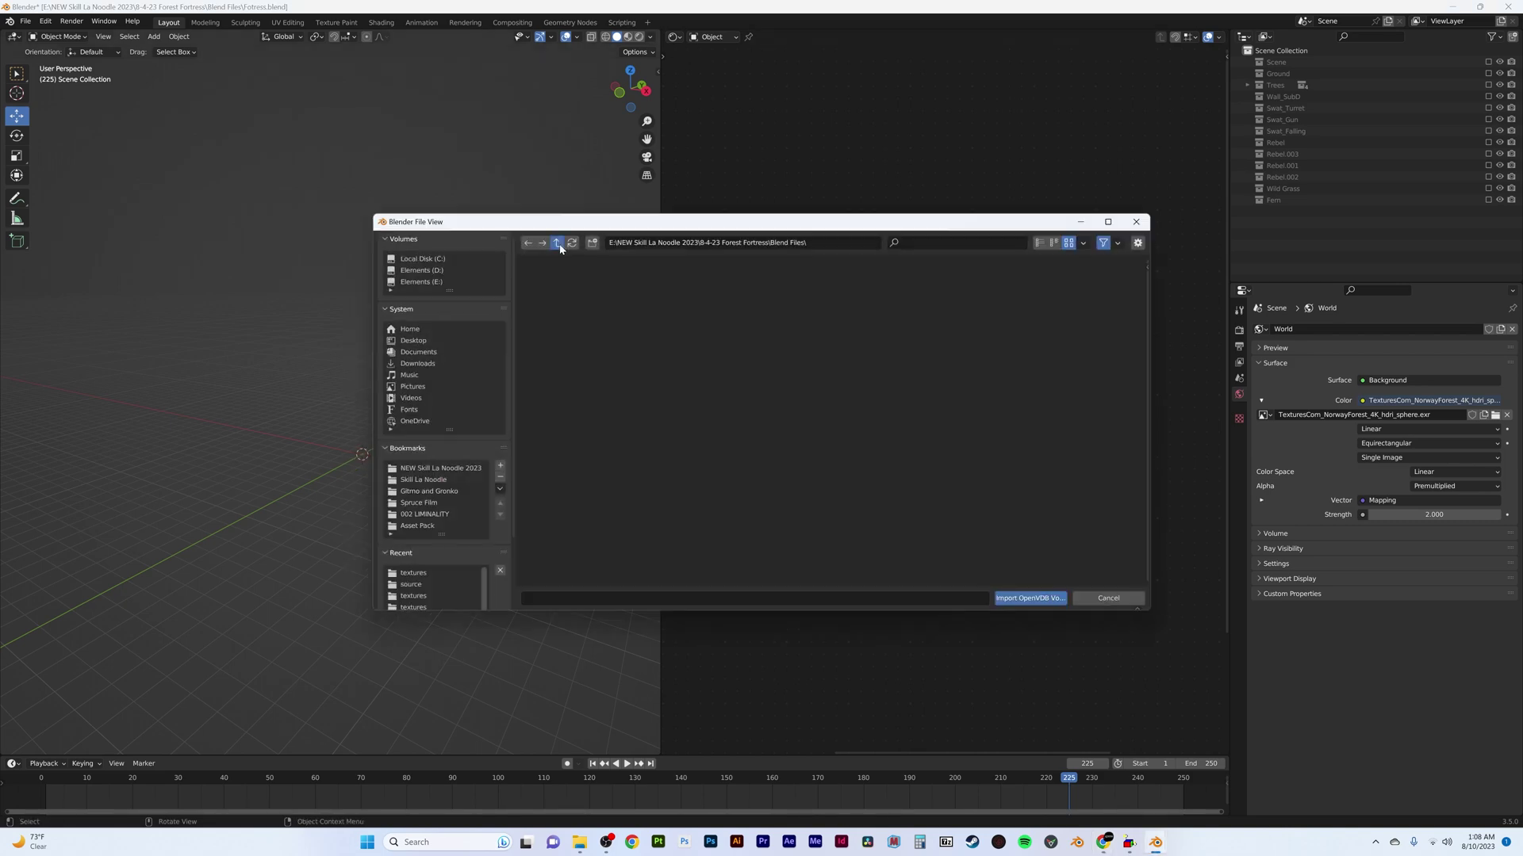
pyautogui.doubleClick(574, 308)
pyautogui.doubleClick(947, 309)
pyautogui.doubleClick(577, 309)
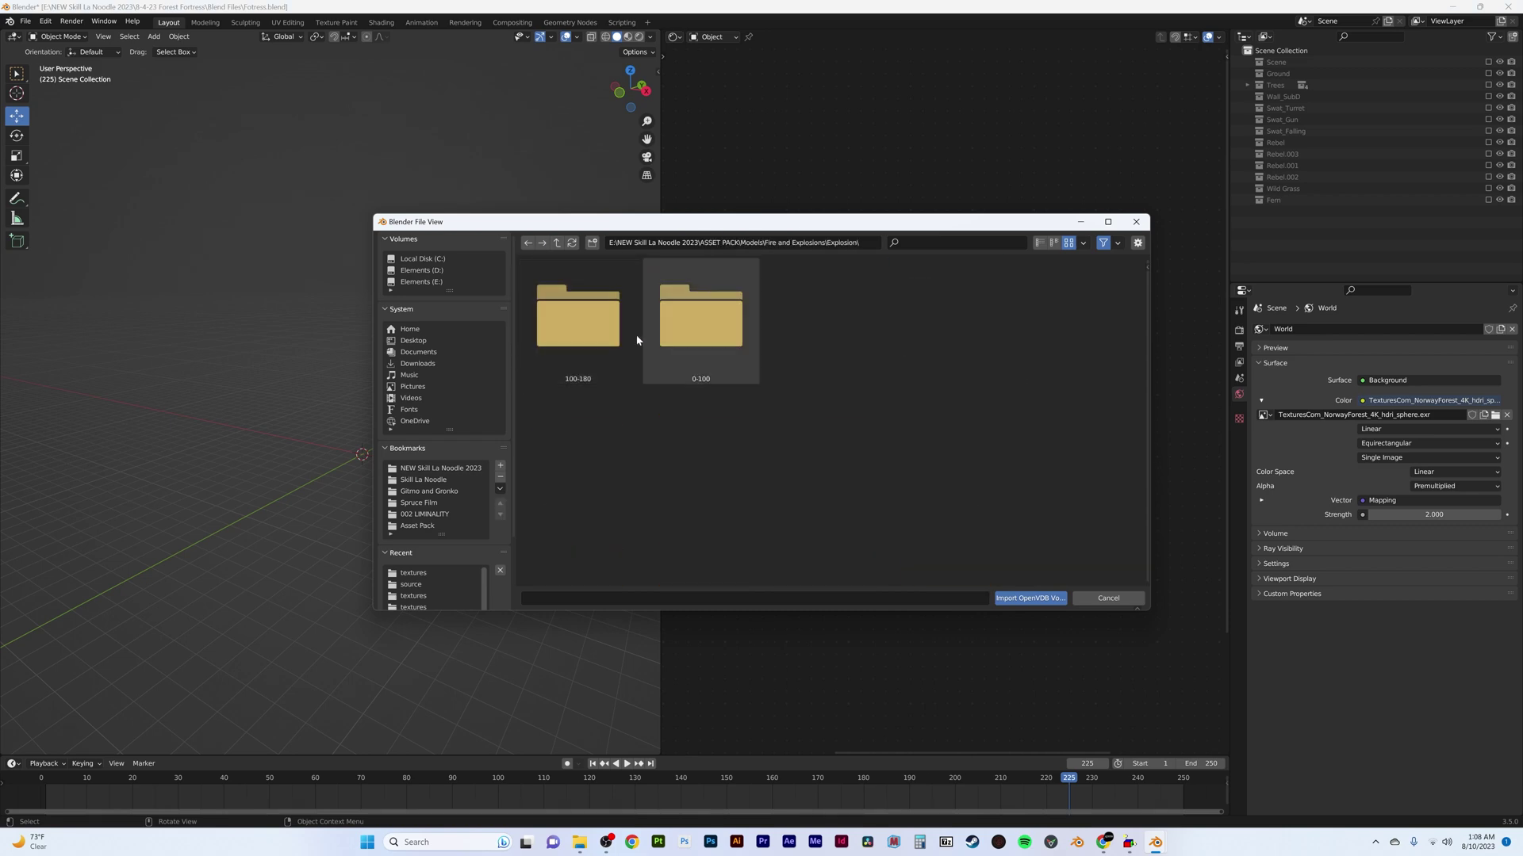
pyautogui.doubleClick(701, 310)
pyautogui.press('a')
pyautogui.press('Return')
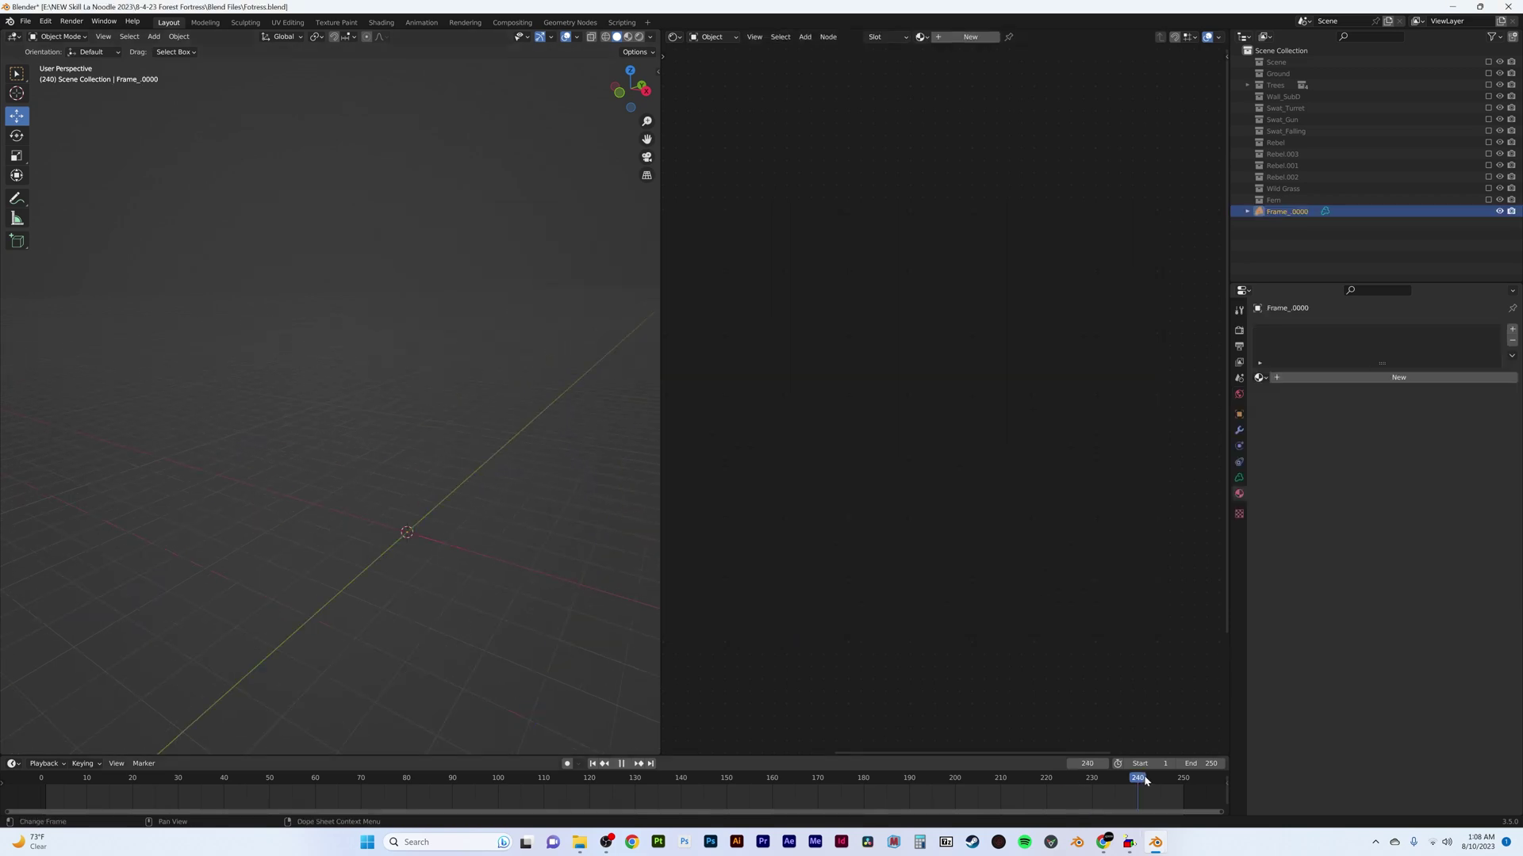
# Step: Go to frame 67 and scale down the explosion volume
pyautogui.click(346, 770)
pyautogui.press('space')
pyautogui.press('s')
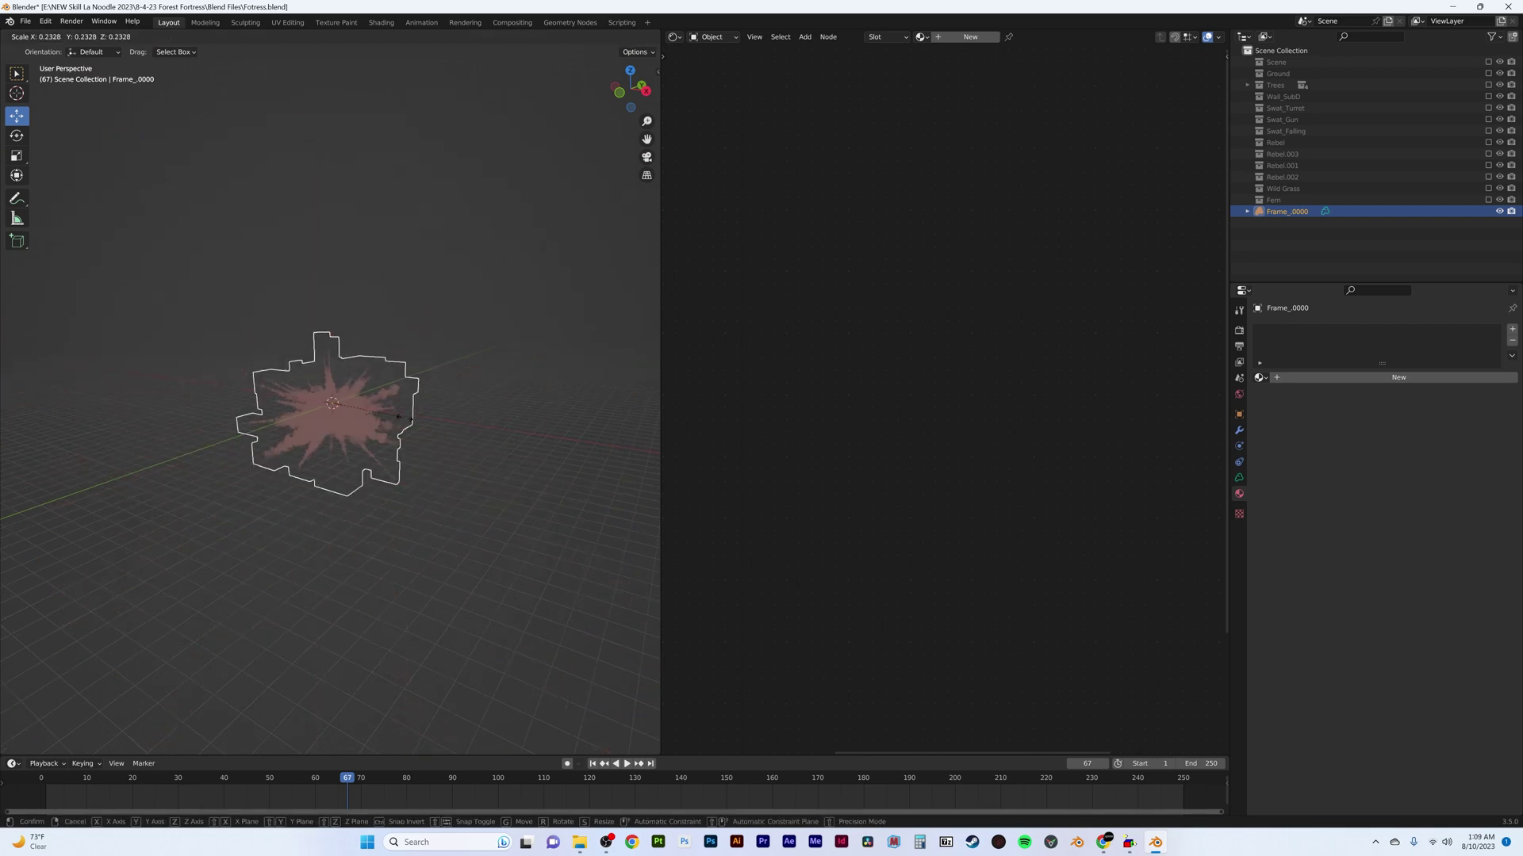
pyautogui.click(475, 424)
# Step: Create a new material for the explosion, replacing Principled Volume with an Emission node
pyautogui.click(1288, 378)
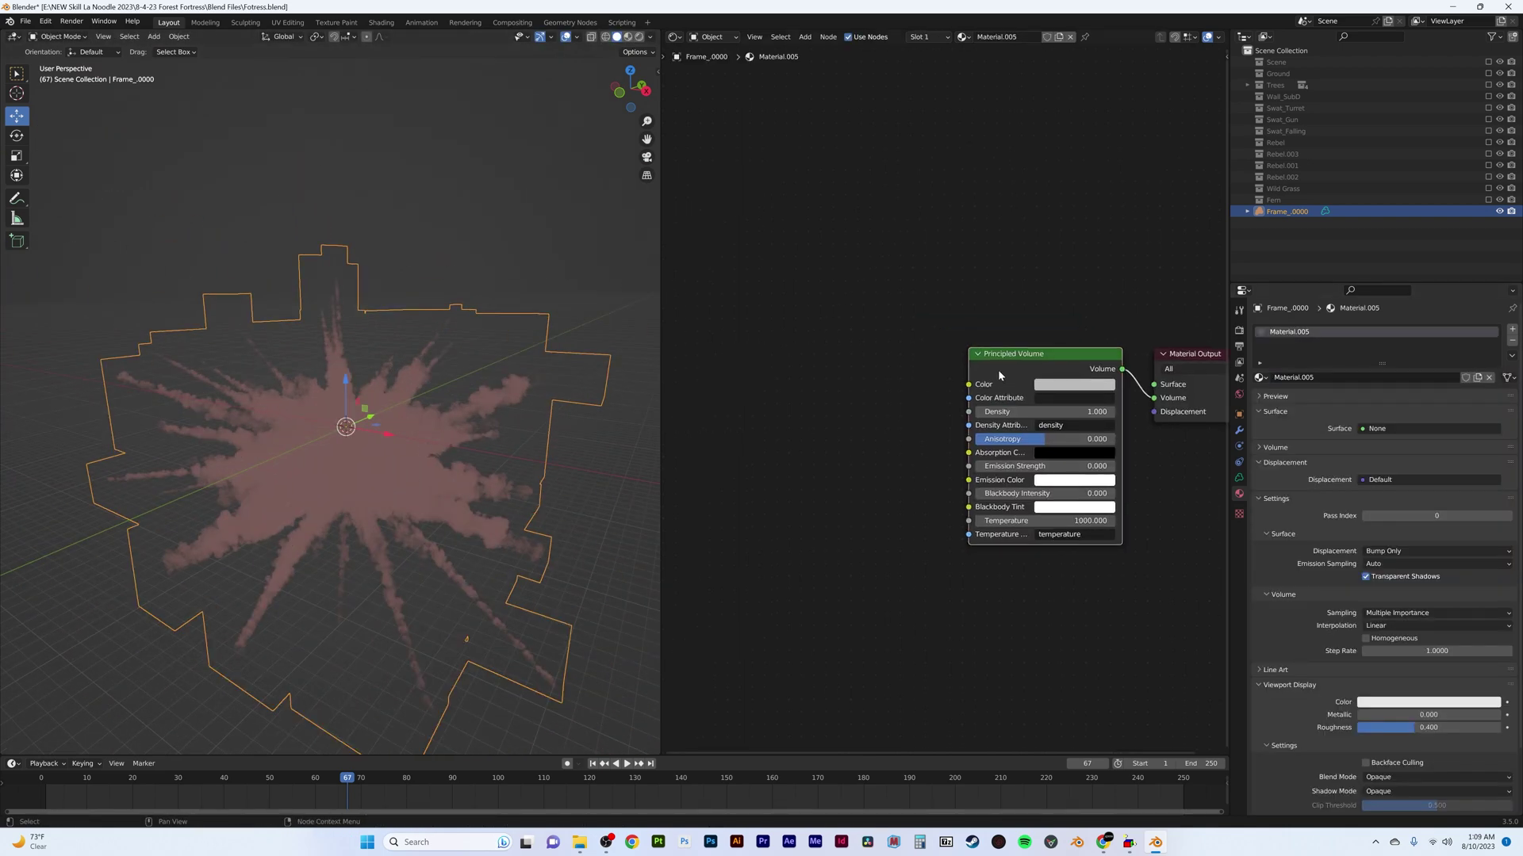
pyautogui.moveTo(979, 349); pyautogui.dragTo(824, 318)
pyautogui.press('Delete')
pyautogui.moveTo(1153, 397); pyautogui.dragTo(964, 349)
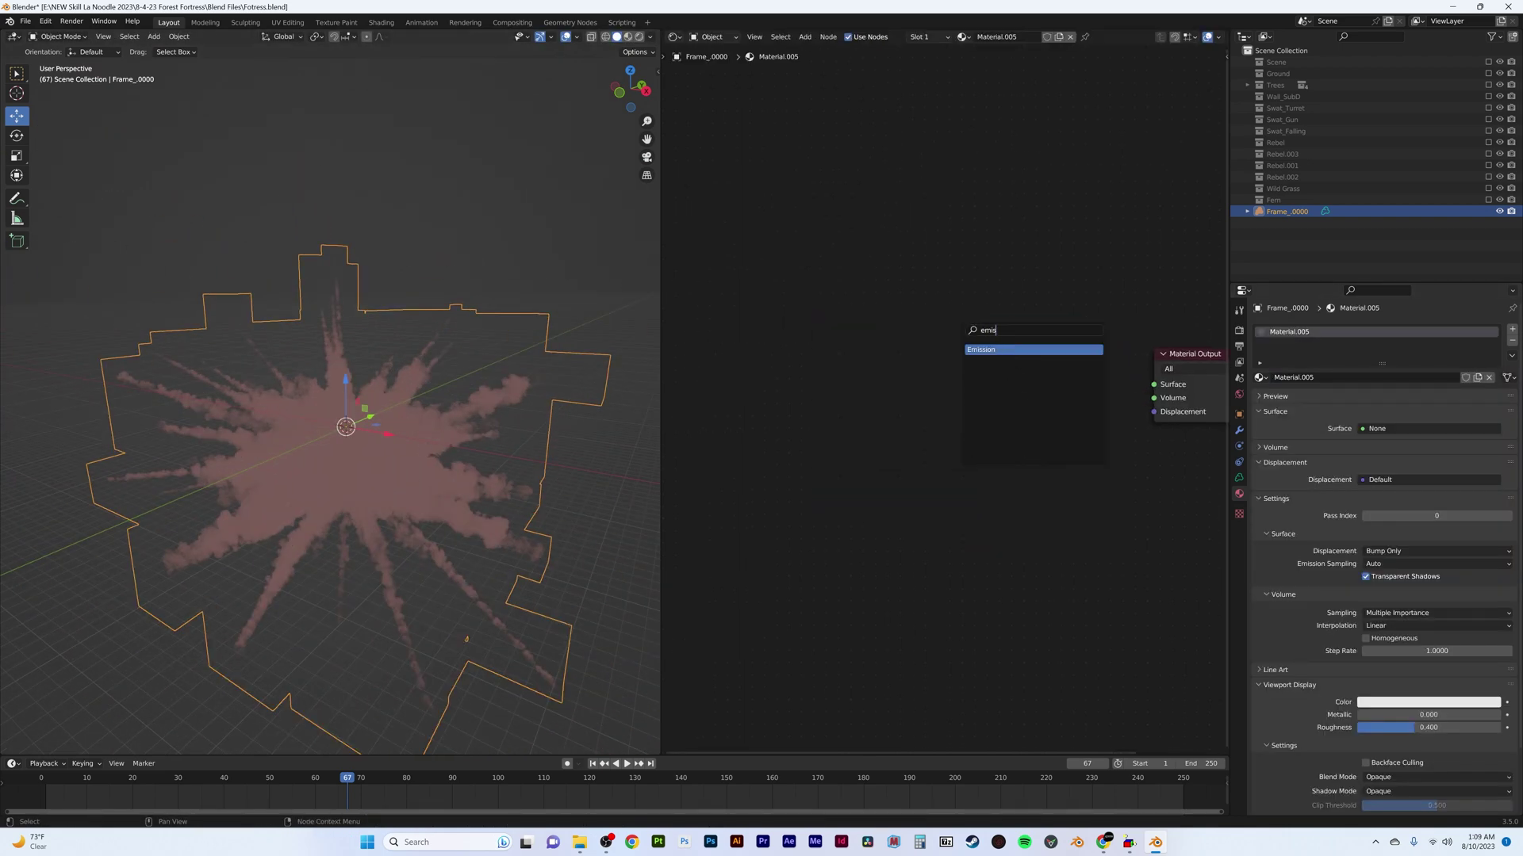
pyautogui.write('emission')
pyautogui.press('Return')
pyautogui.moveTo(444, 380); pyautogui.dragTo(485, 365, button='middle')
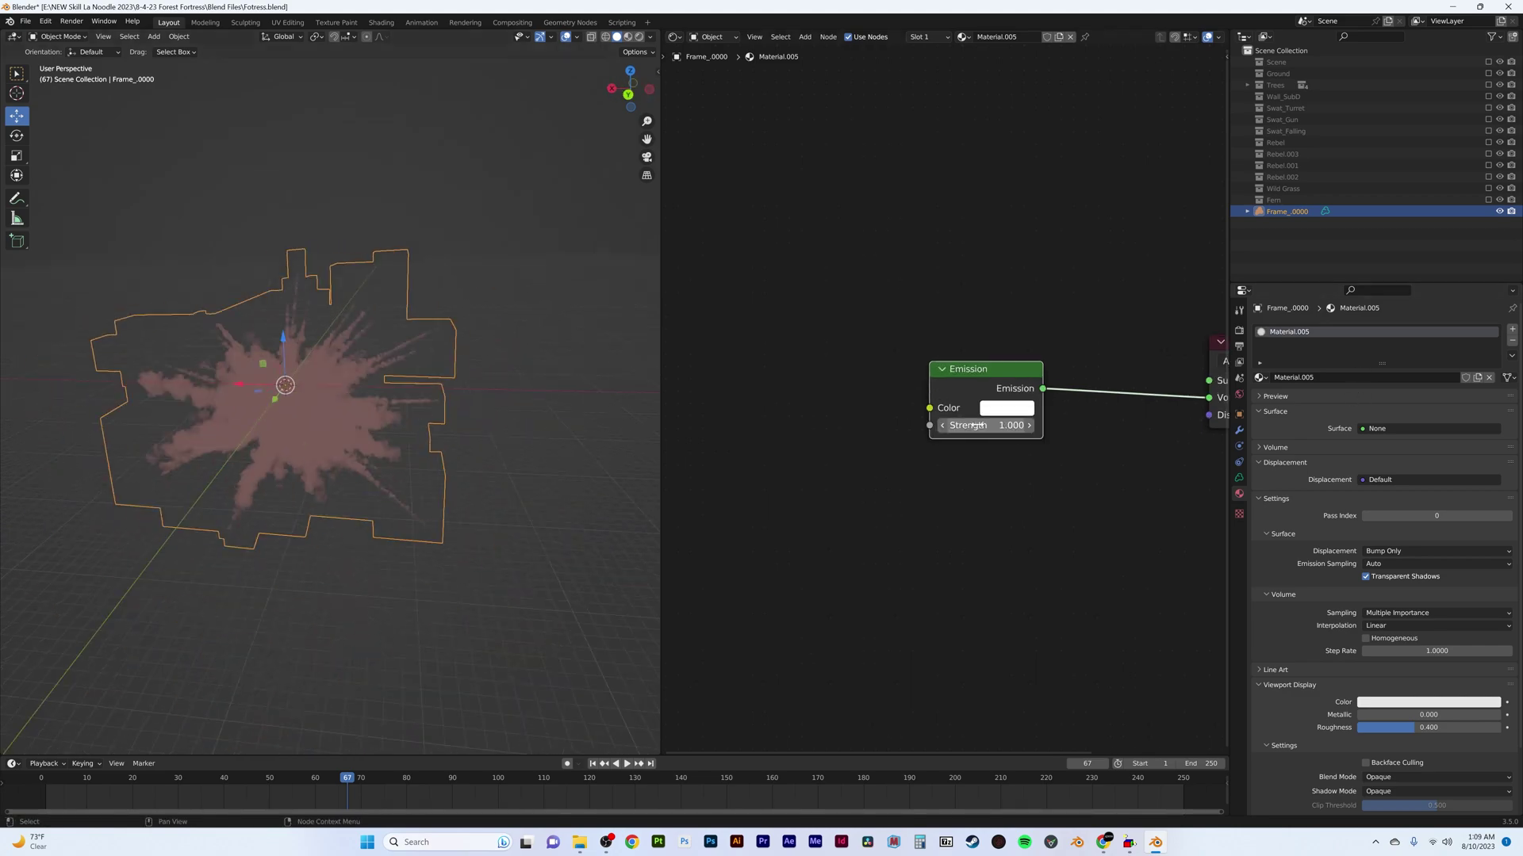
# Step: Preview the explosion in Rendered shading and raise its blackbody intensity to 0.060
pyautogui.click(639, 36)
pyautogui.scroll(5, 362, 403)
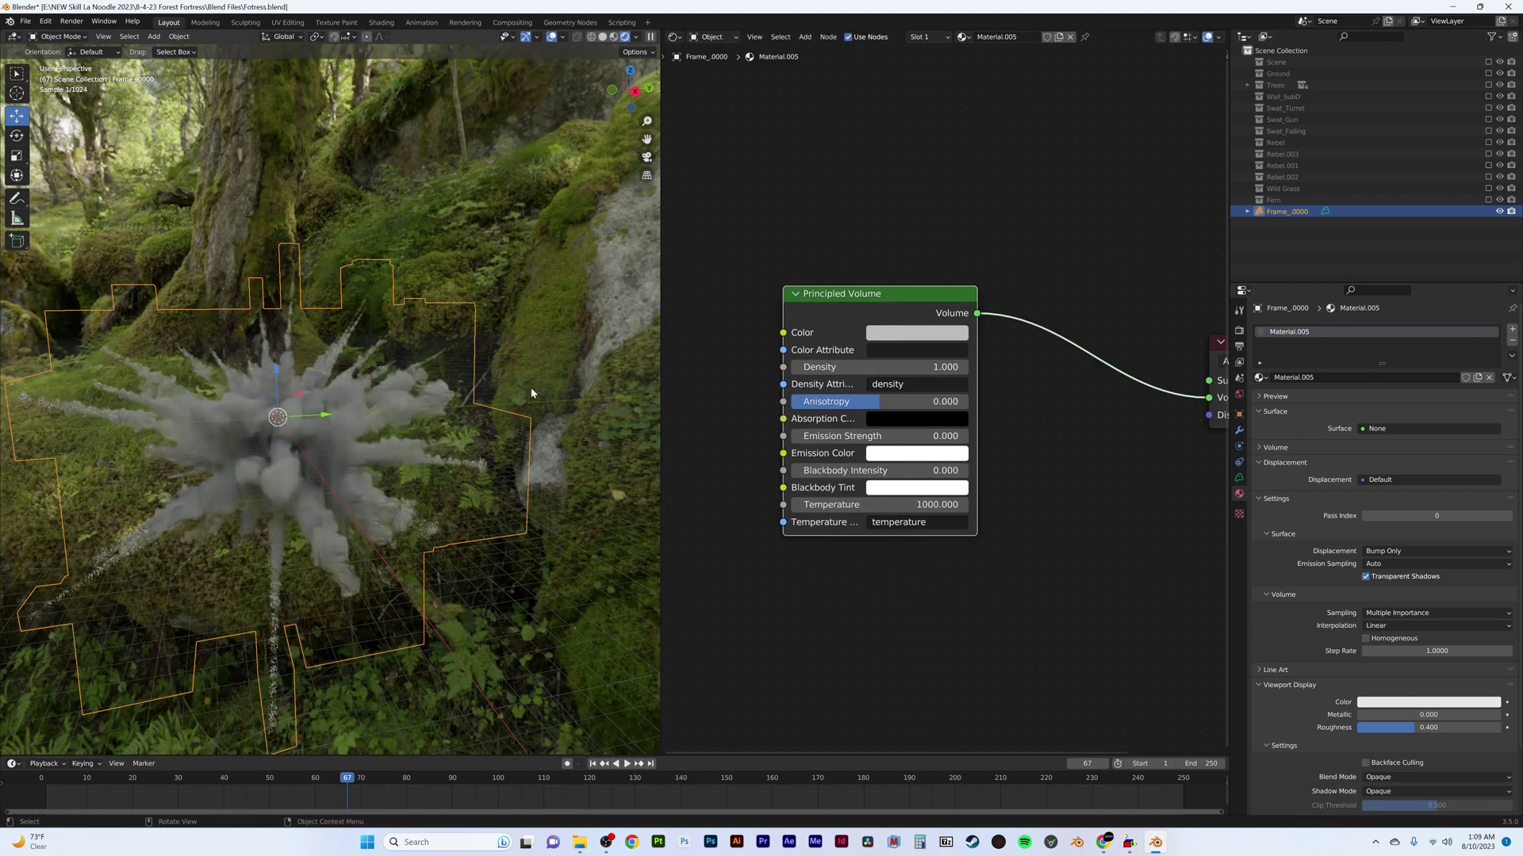
pyautogui.hotkey('shift', 'd')
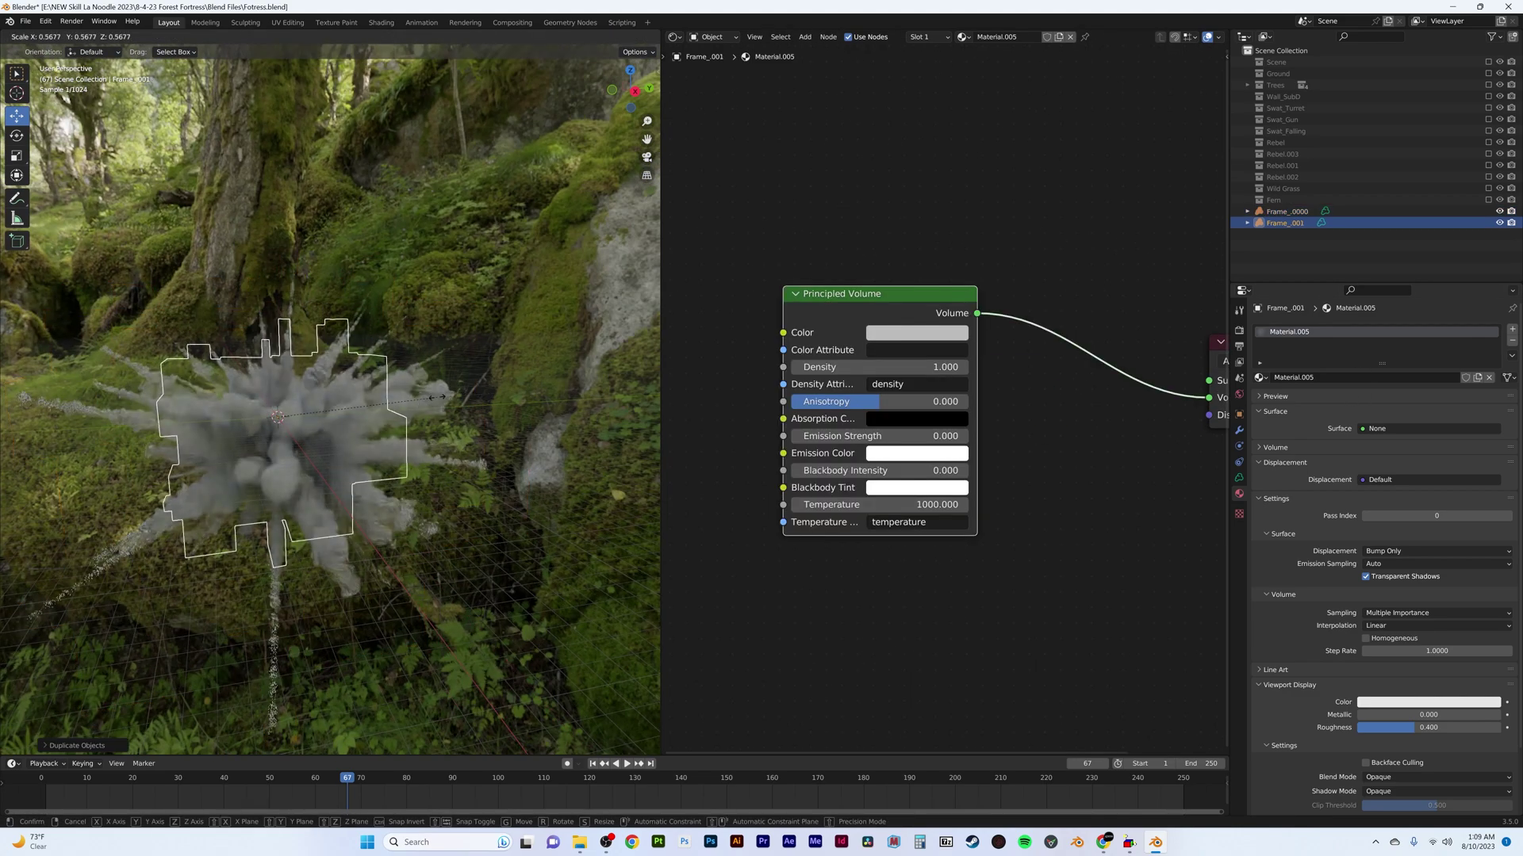
pyautogui.press('Escape')
pyautogui.hotkey('shift', 'a')
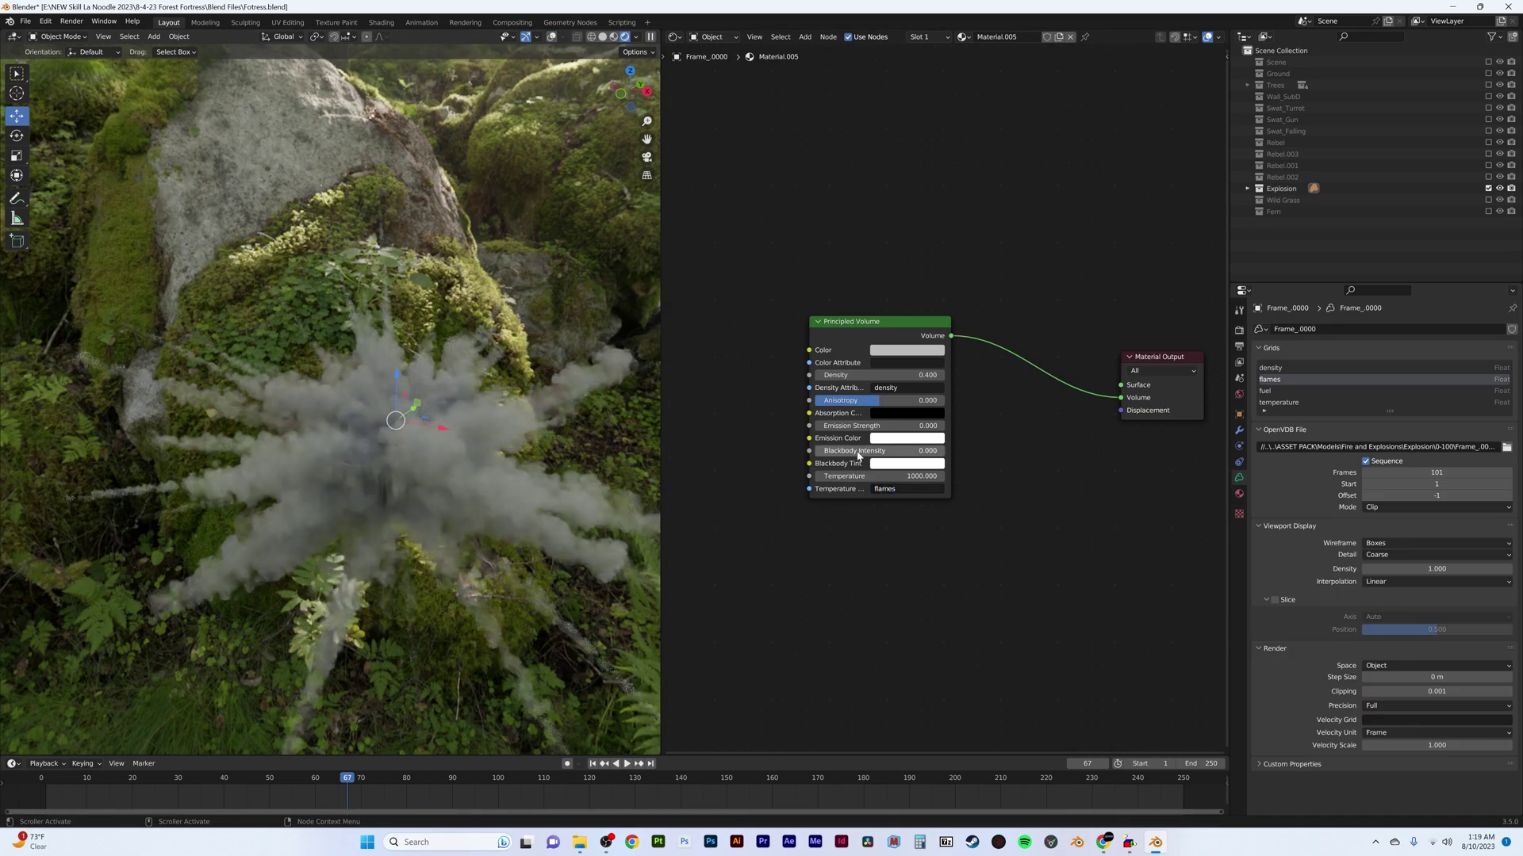
pyautogui.moveTo(858, 456)
pyautogui.mouseDown()
pyautogui.moveTo(912, 456)
pyautogui.moveTo(830, 451)
pyautogui.mouseUp()
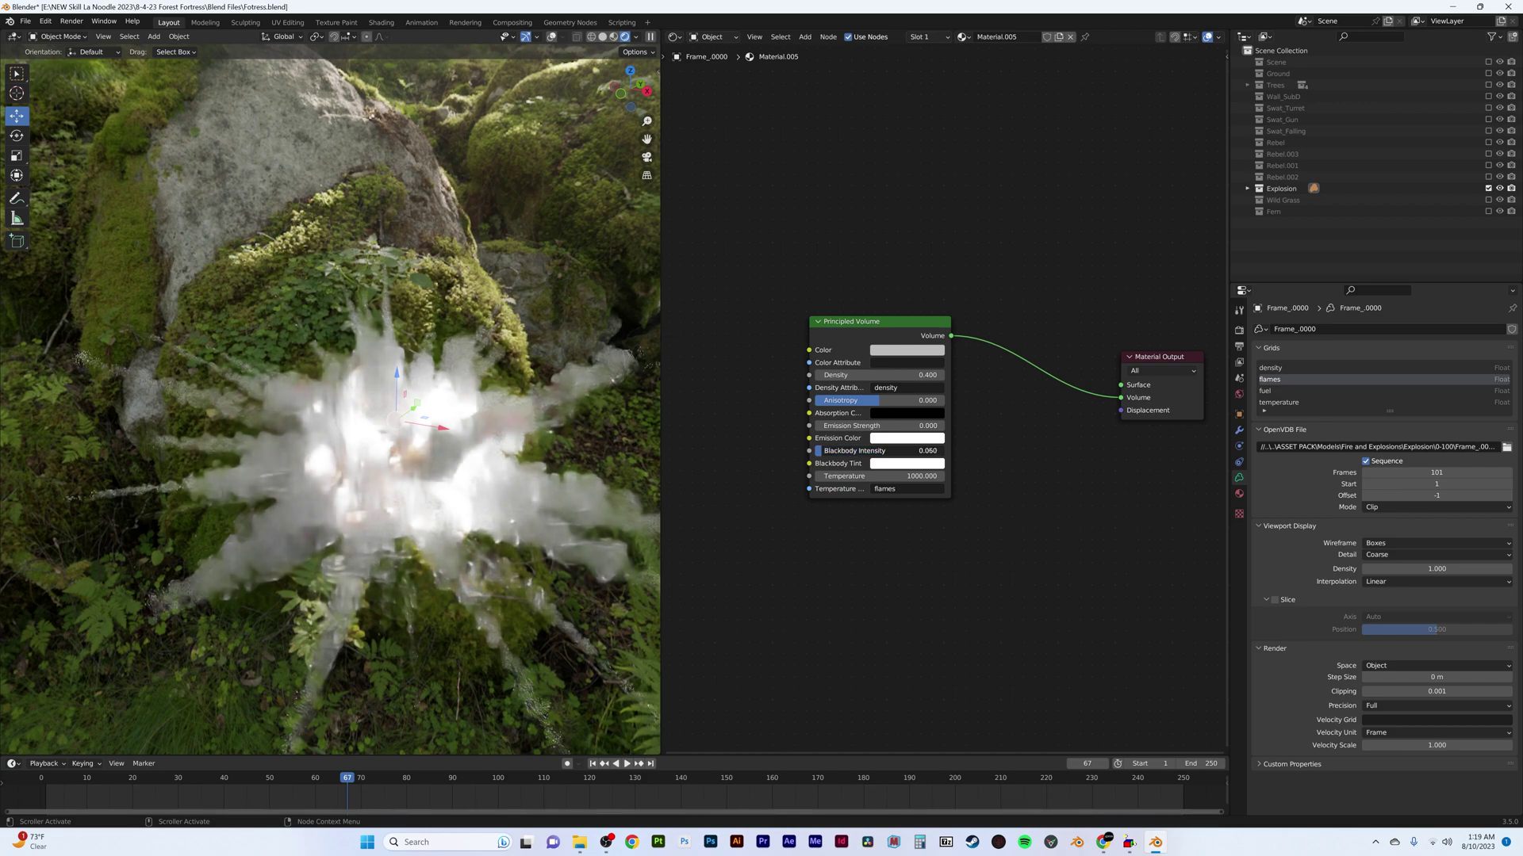
# Step: Give the explosion an orange emission colour, blackbody intensity 0.103 and a red blackbody tint
pyautogui.click(906, 438)
pyautogui.click(940, 349)
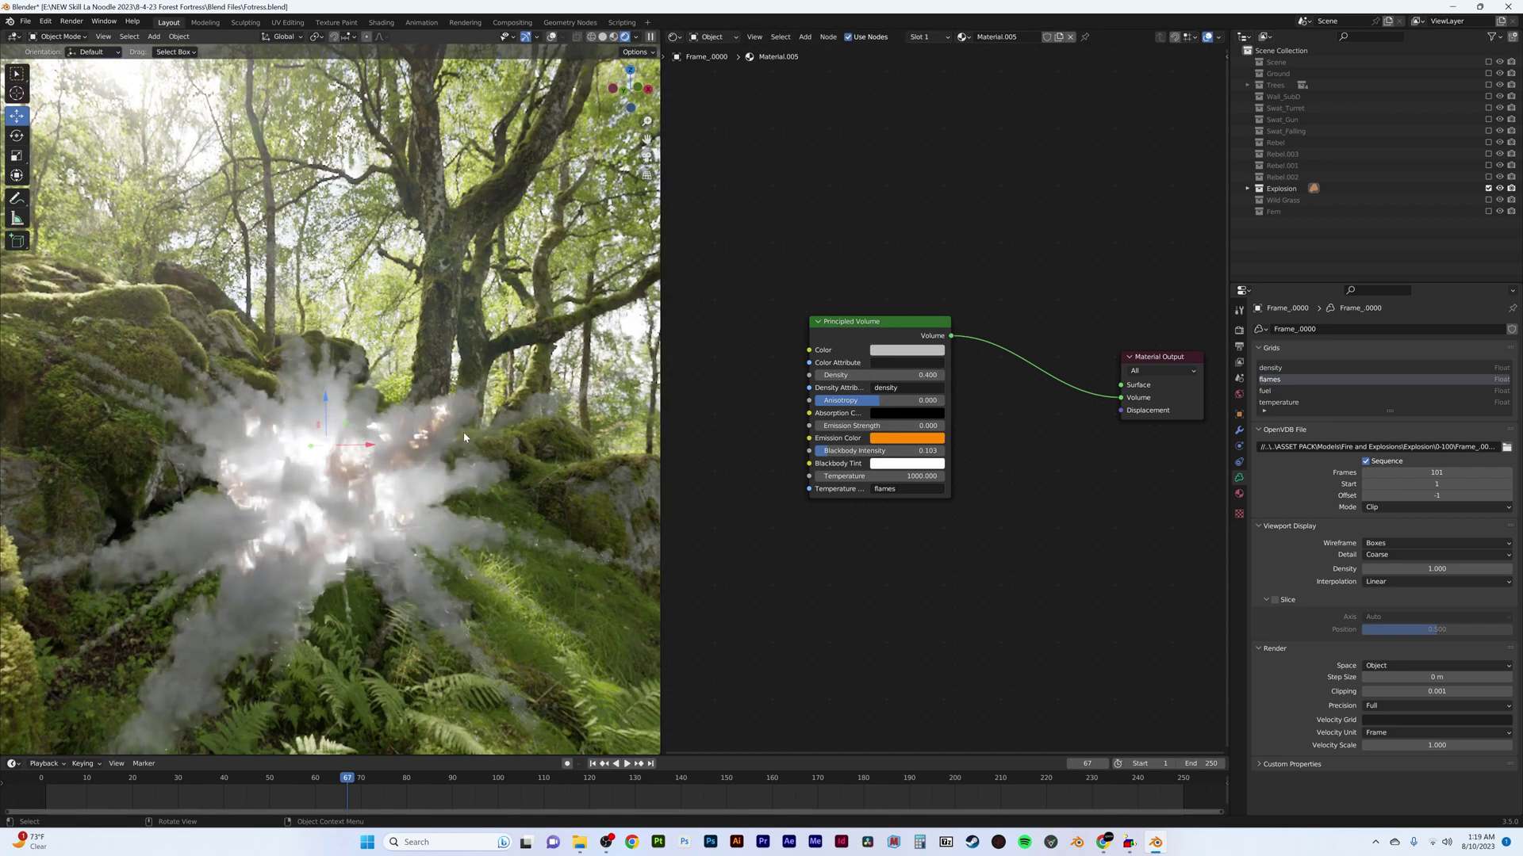
pyautogui.click(907, 463)
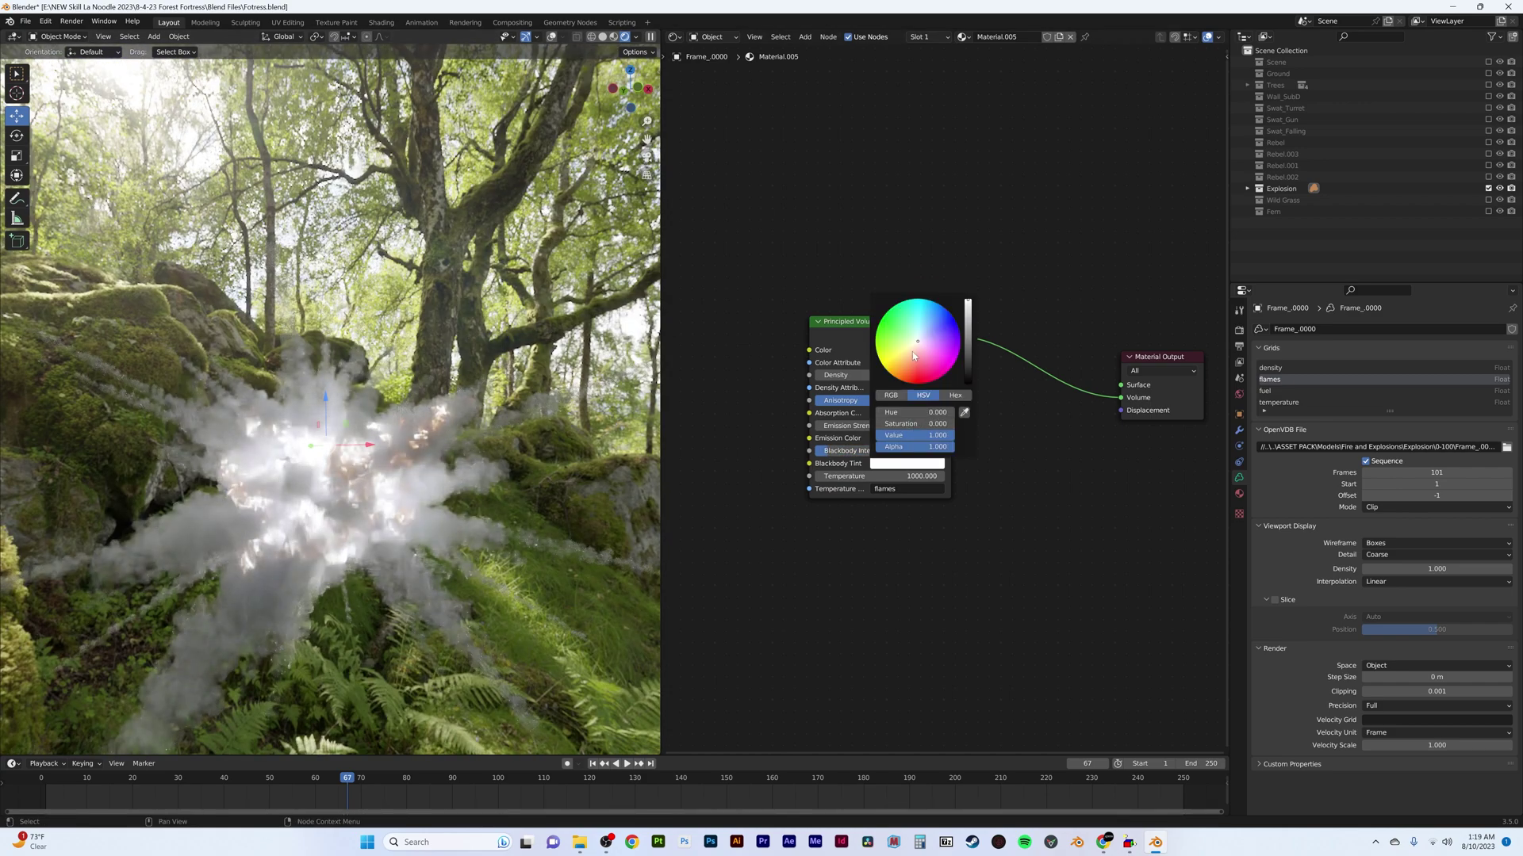
pyautogui.moveTo(913, 356); pyautogui.dragTo(889, 374)
pyautogui.moveTo(396, 397)
pyautogui.mouseDown(button='middle')
pyautogui.moveTo(446, 447)
pyautogui.moveTo(452, 434)
pyautogui.mouseUp(button='middle')
pyautogui.click(907, 463)
pyautogui.click(904, 378)
# Step: In Solid shading, make density the active volume grid and show the four Rebel soldier collections
pyautogui.press('z')
pyautogui.click(1326, 368)
pyautogui.moveTo(1488, 177); pyautogui.dragTo(1487, 142)
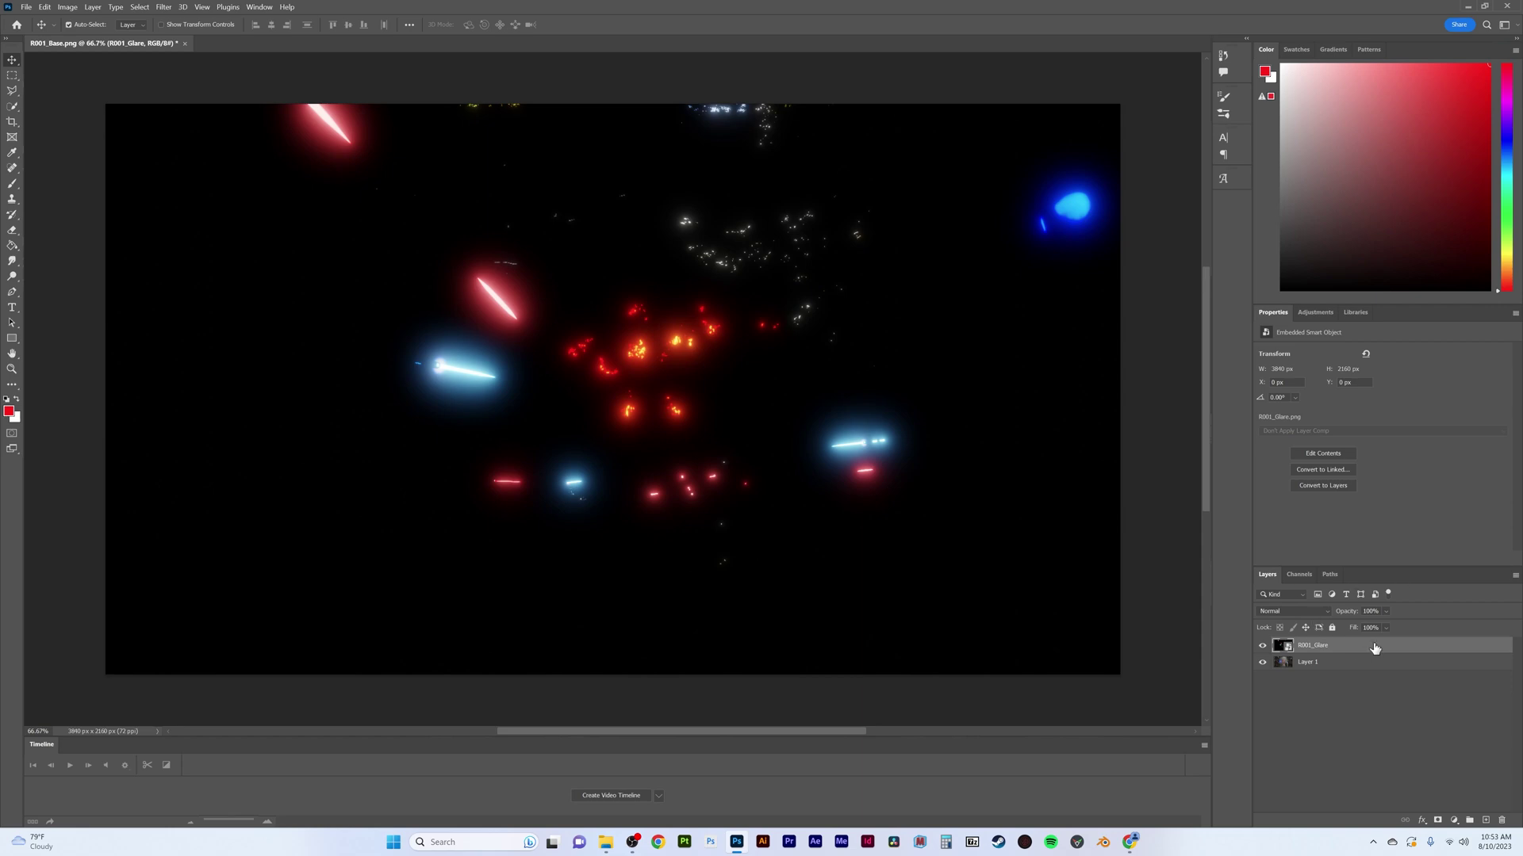
# Step: Set the R001_Glare layer's blend mode to Linear Dodge (Add)
pyautogui.click(1293, 611)
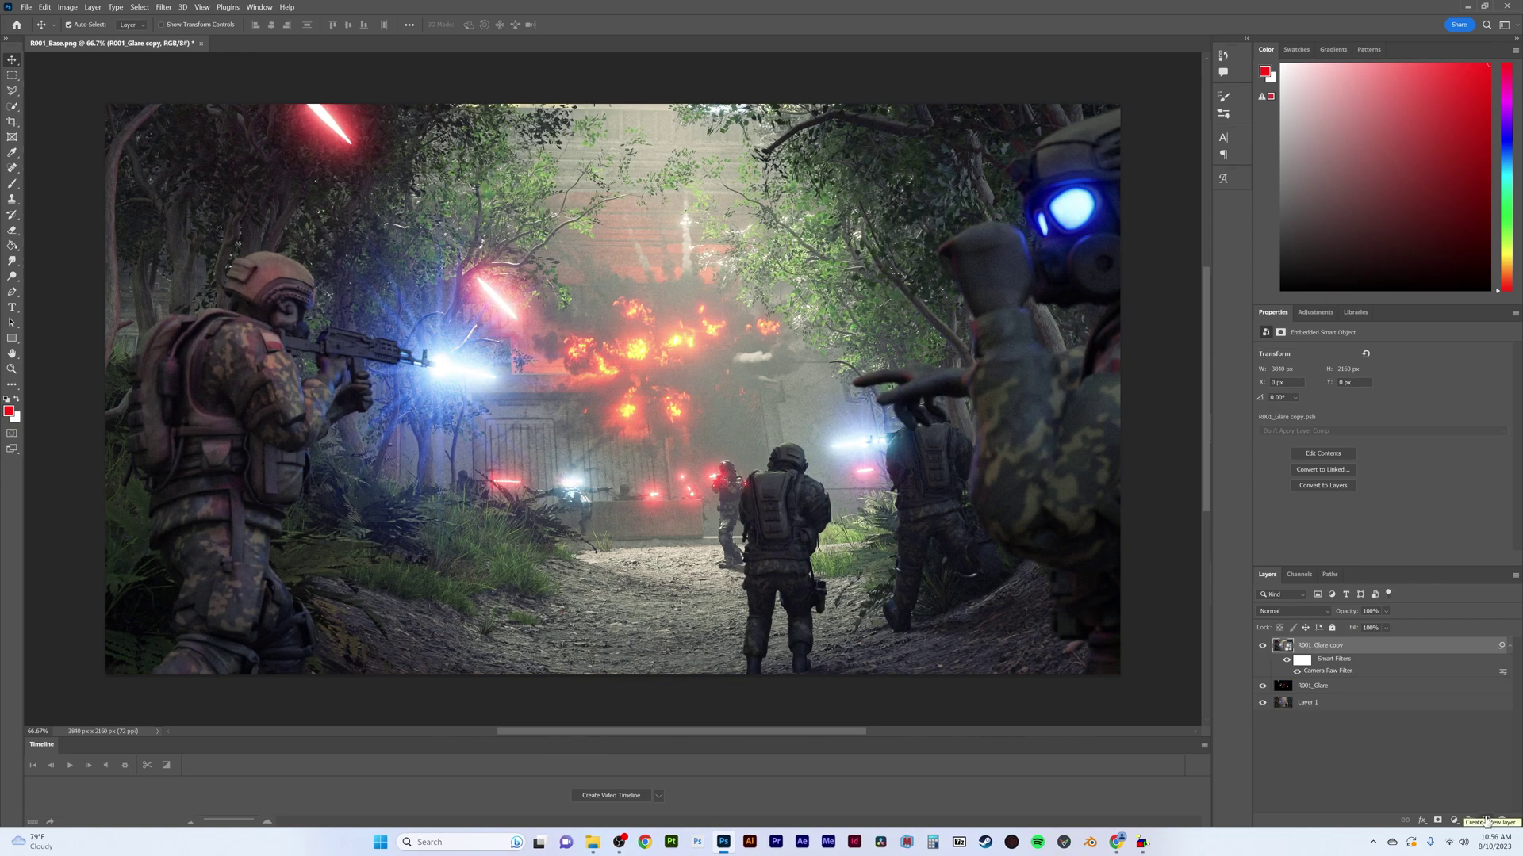
# Step: Add a Levels adjustment that brightens highlights and slightly darkens shadows
pyautogui.click(1300, 340)
pyautogui.moveTo(1467, 439); pyautogui.dragTo(1444, 440)
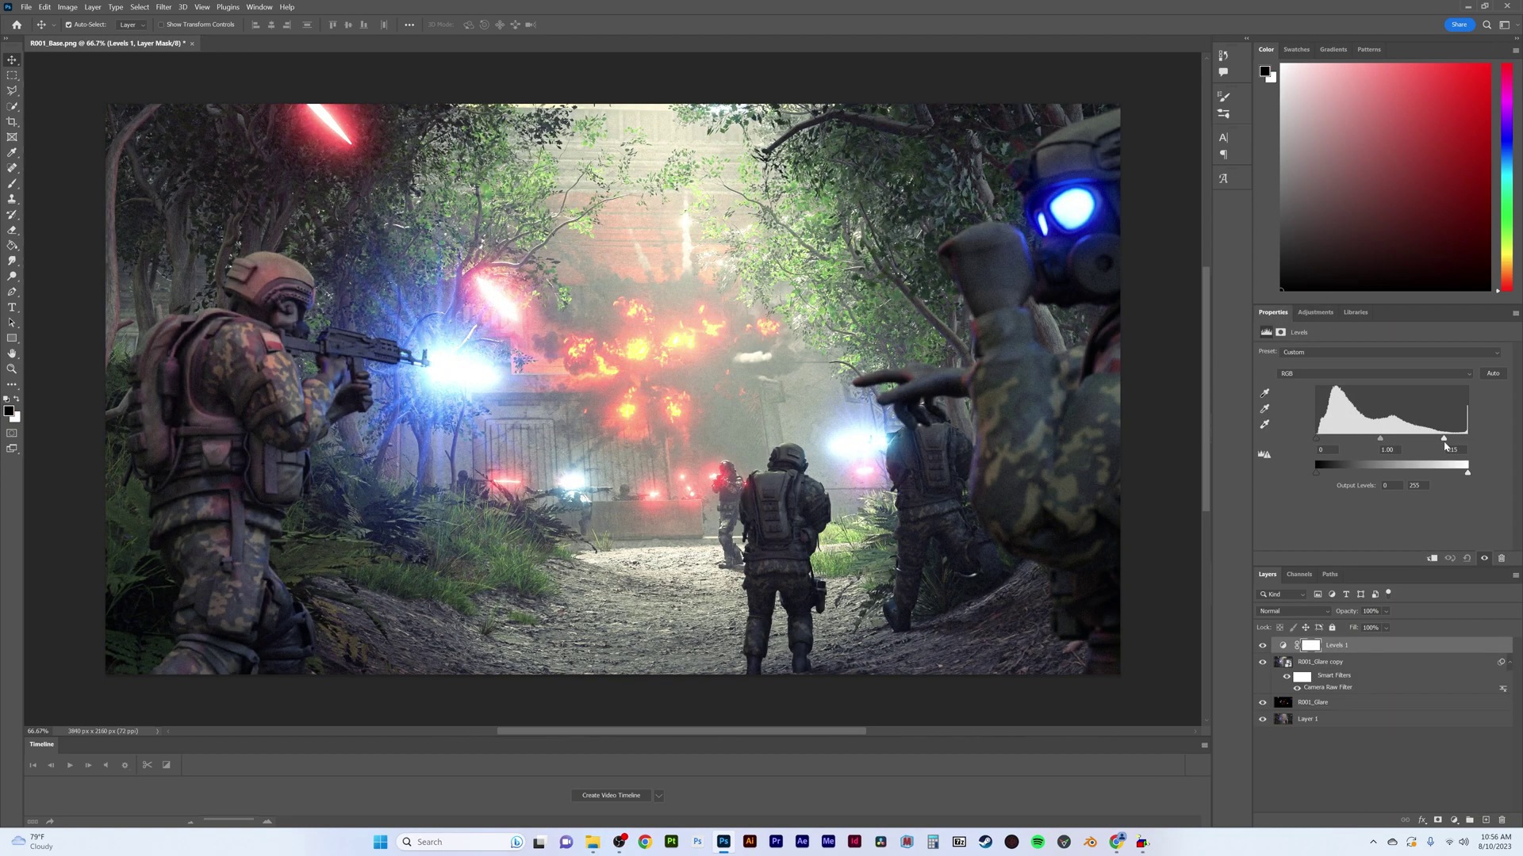
pyautogui.moveTo(1314, 434); pyautogui.dragTo(1321, 436)
# Step: Add a Color Balance adjustment pushing midtones toward yellow and fine-tuning the highlights
pyautogui.click(1316, 311)
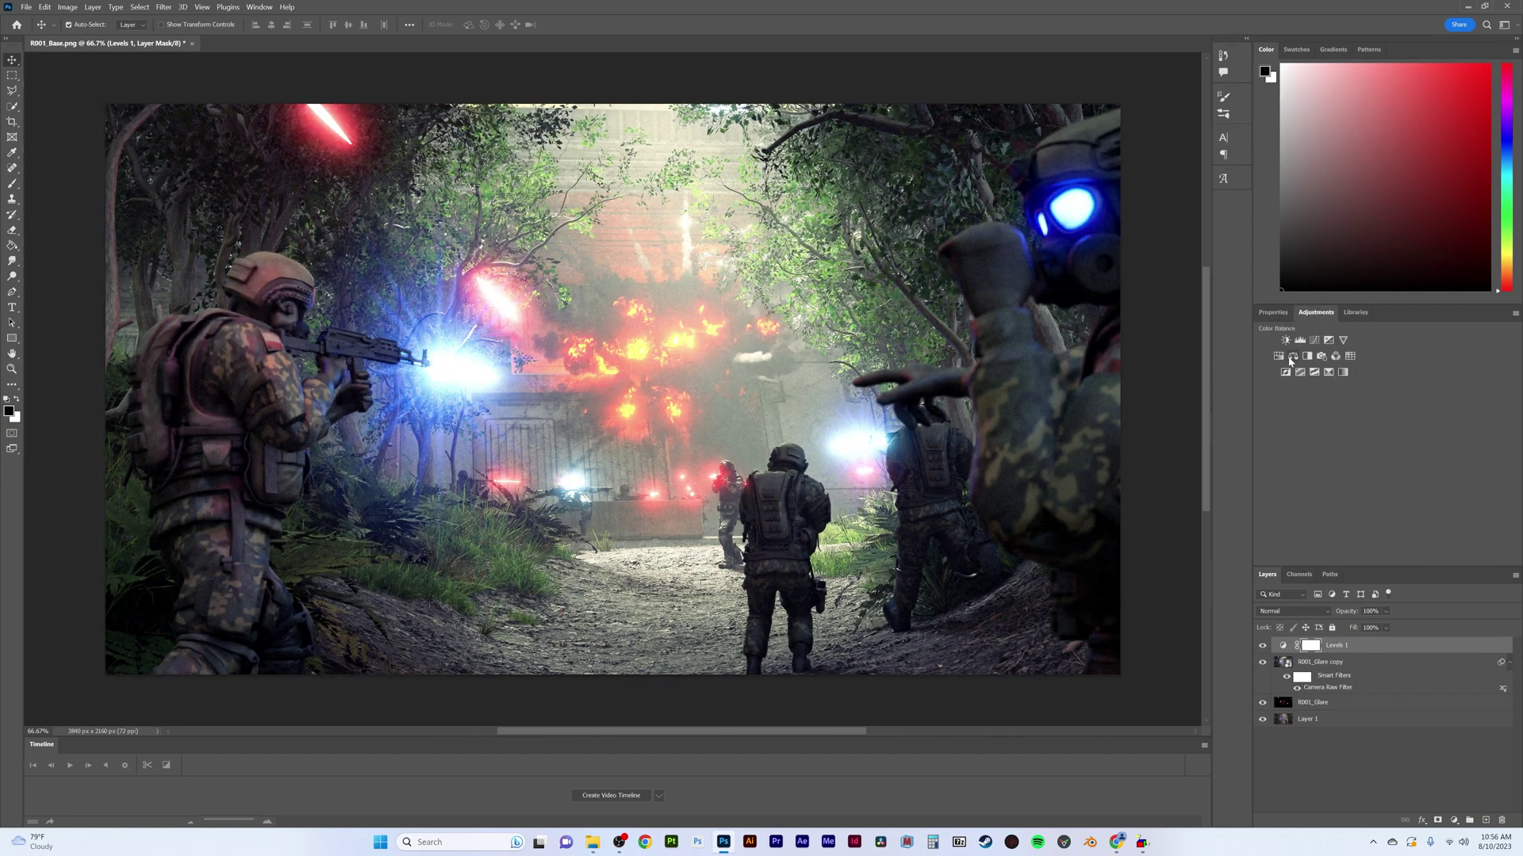
pyautogui.click(1323, 349)
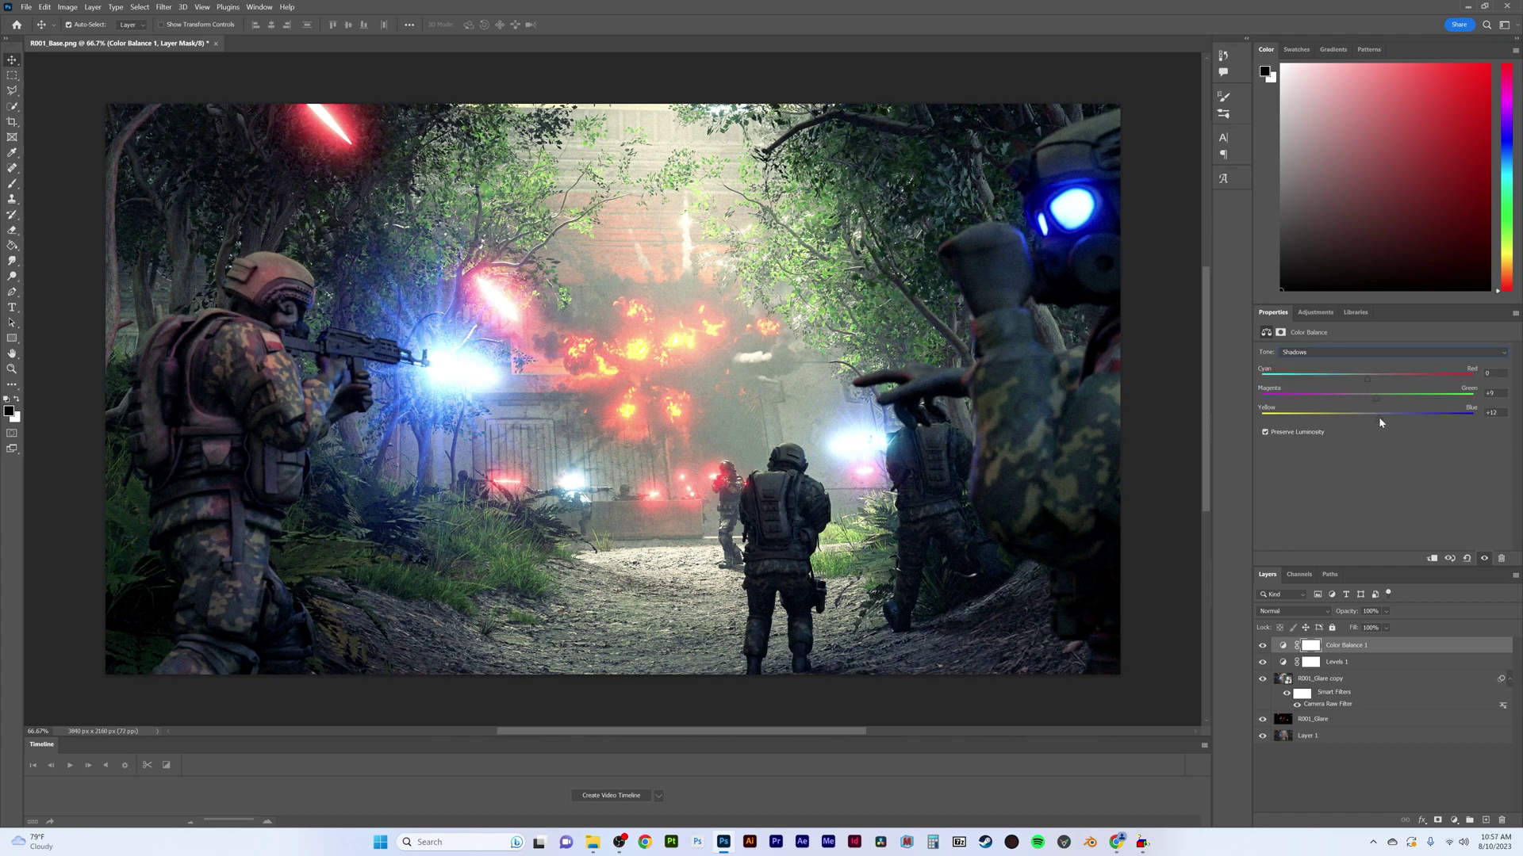
pyautogui.click(1388, 352)
pyautogui.moveTo(1367, 414); pyautogui.dragTo(1357, 414)
pyautogui.click(1326, 358)
pyautogui.click(1348, 375)
pyautogui.moveTo(1367, 415); pyautogui.dragTo(1366, 418)
# Step: Compare the grade by toggling the R001_Glare copy, then add an empty Layer 2 on top
pyautogui.click(1261, 646)
pyautogui.click(1262, 678)
pyautogui.click(1262, 678)
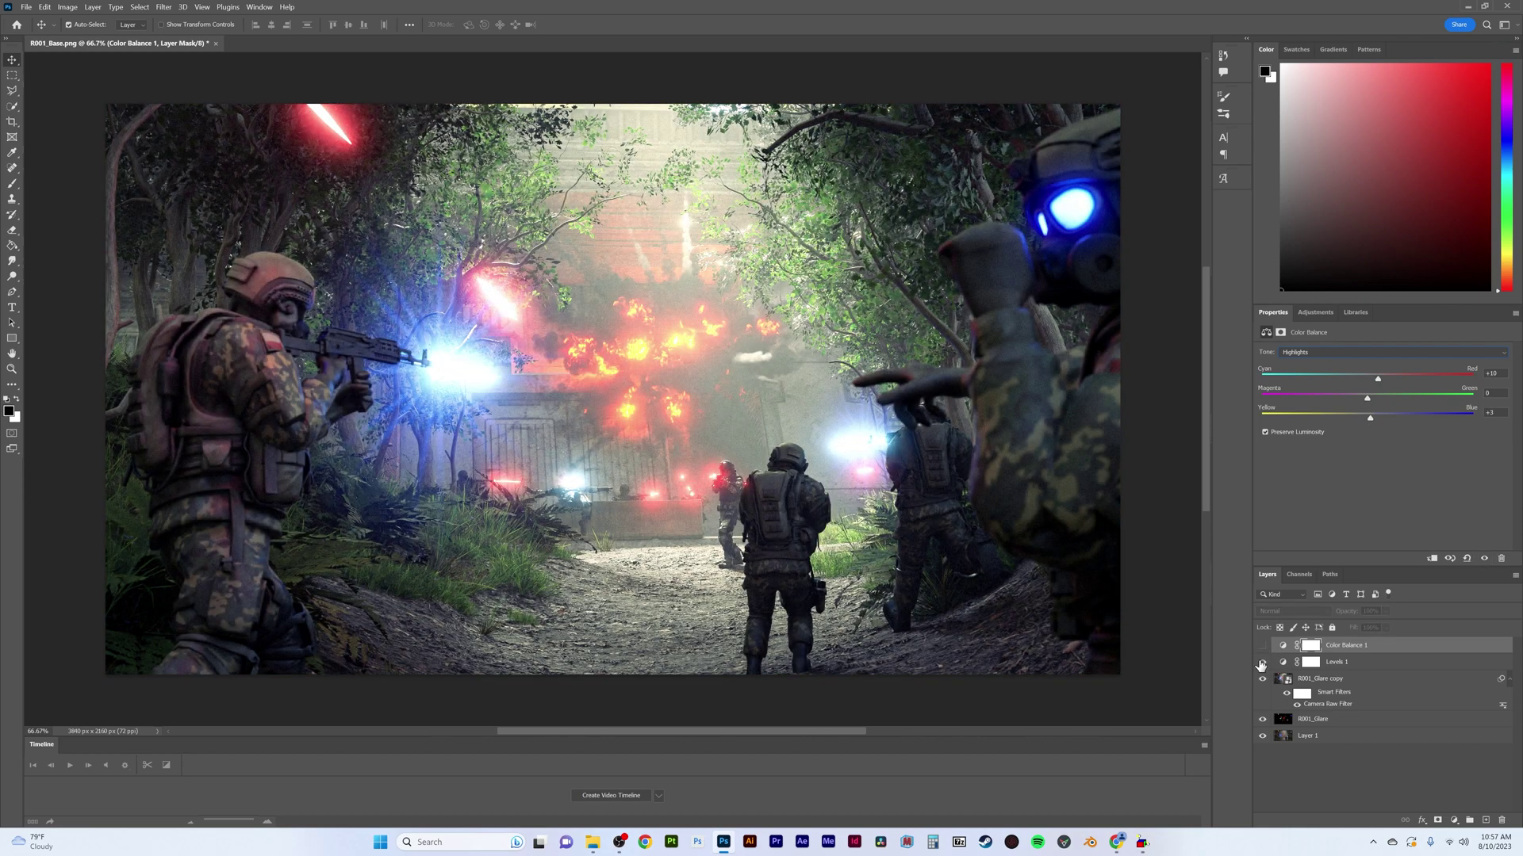
pyautogui.click(1355, 661)
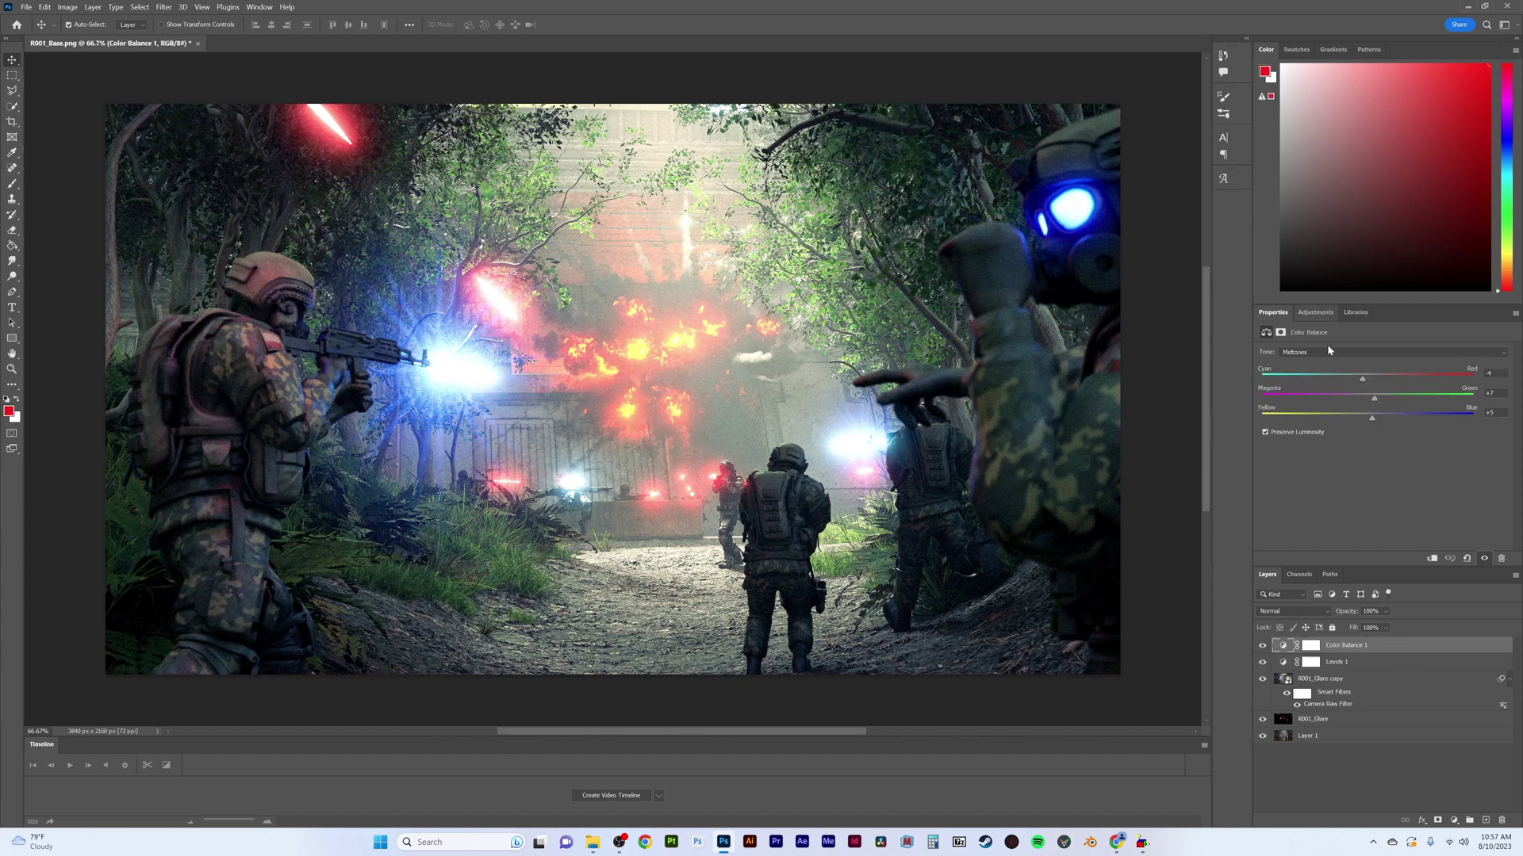
pyautogui.click(1486, 820)
# Step: Set up a gradient running from dark blue to teal in the Gradient Editor
pyautogui.click(82, 25)
pyautogui.click(990, 469)
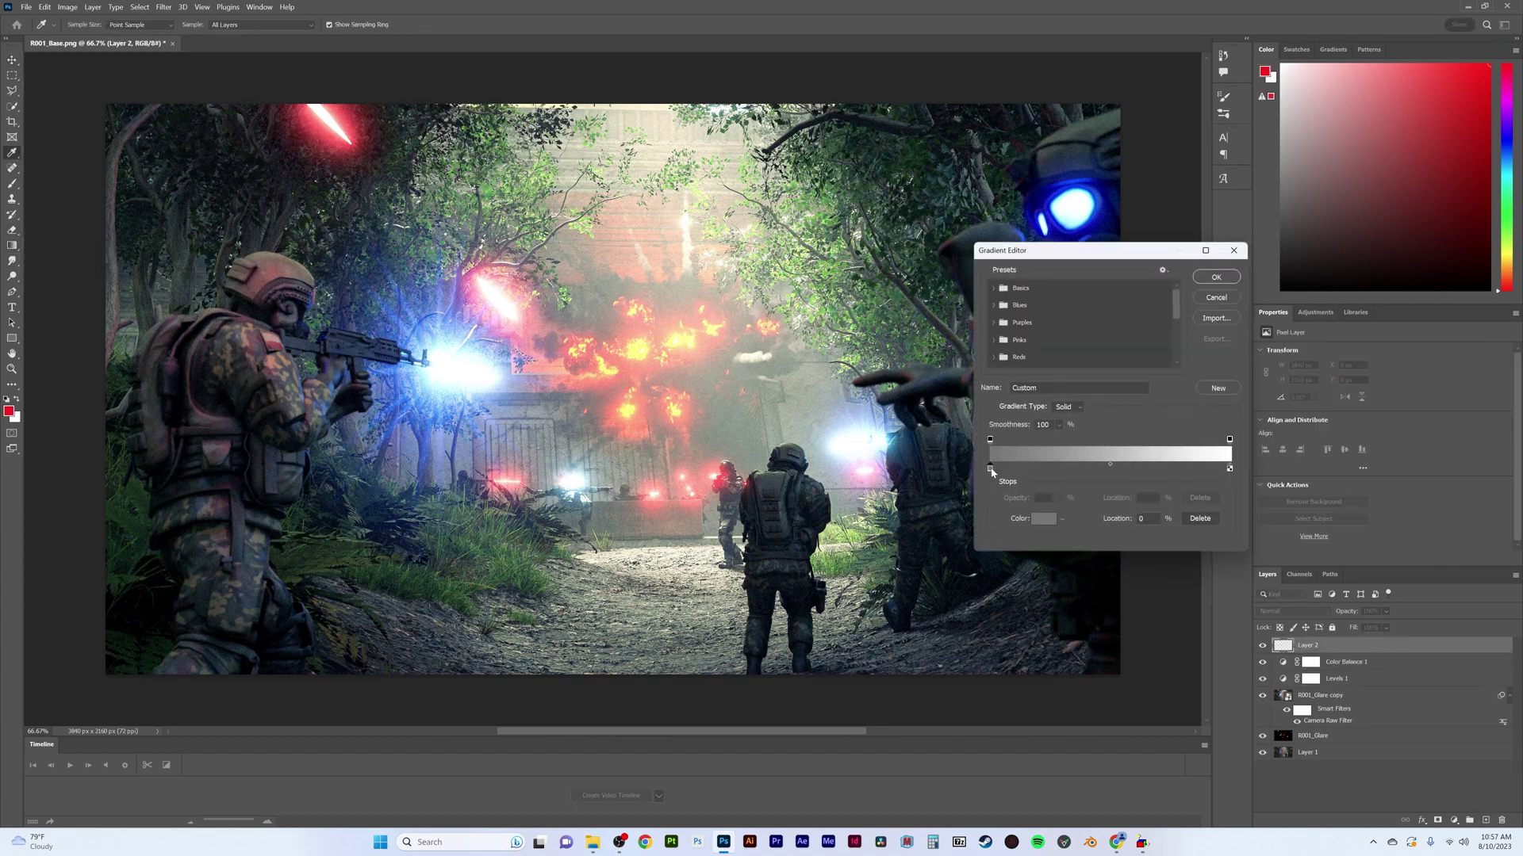
pyautogui.click(1047, 308)
pyautogui.click(1042, 518)
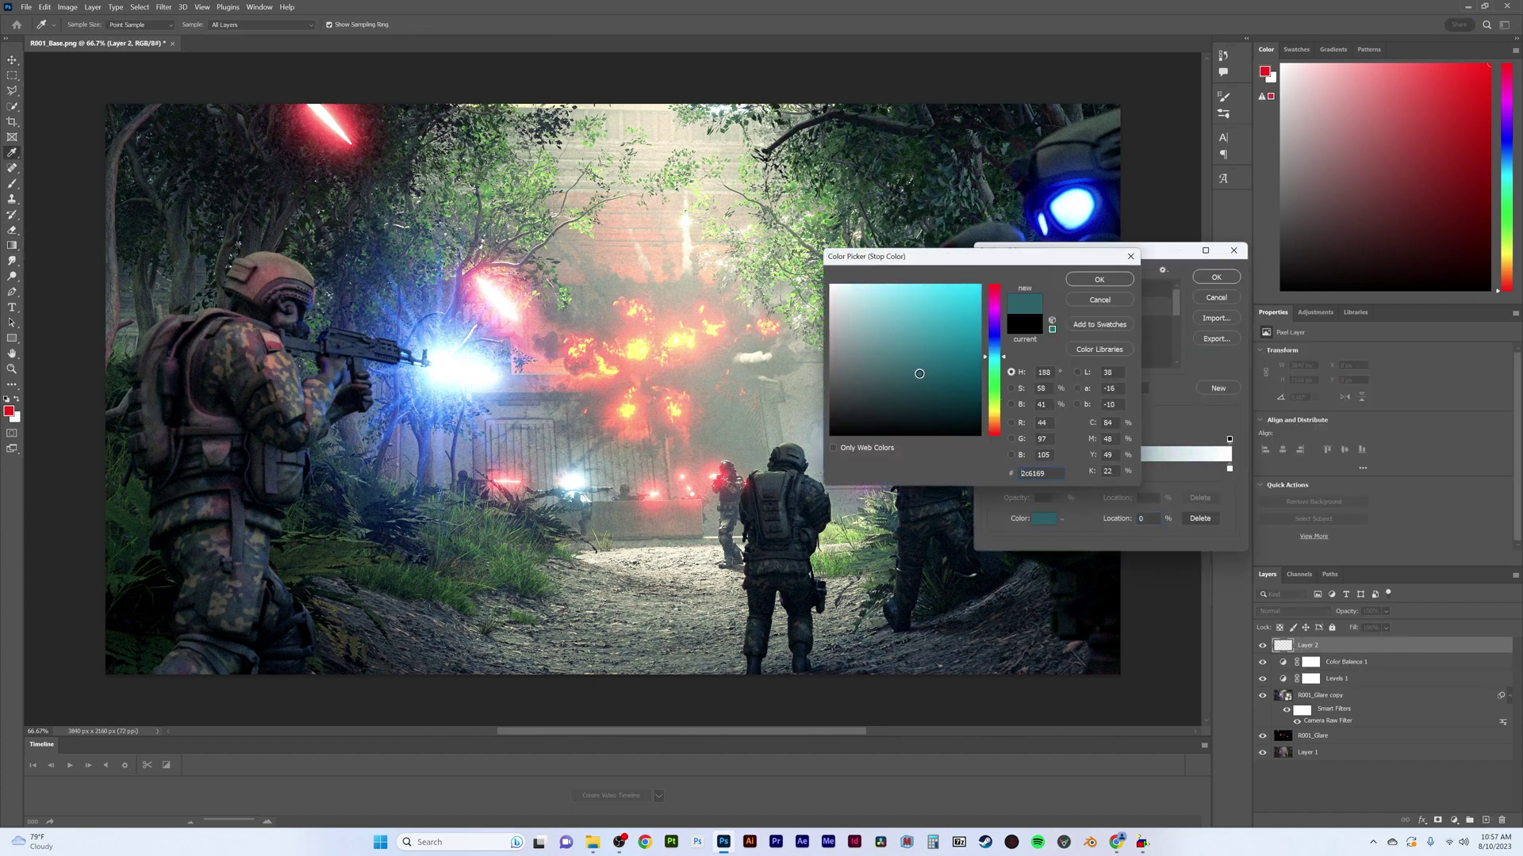
pyautogui.click(993, 337)
pyautogui.click(1099, 279)
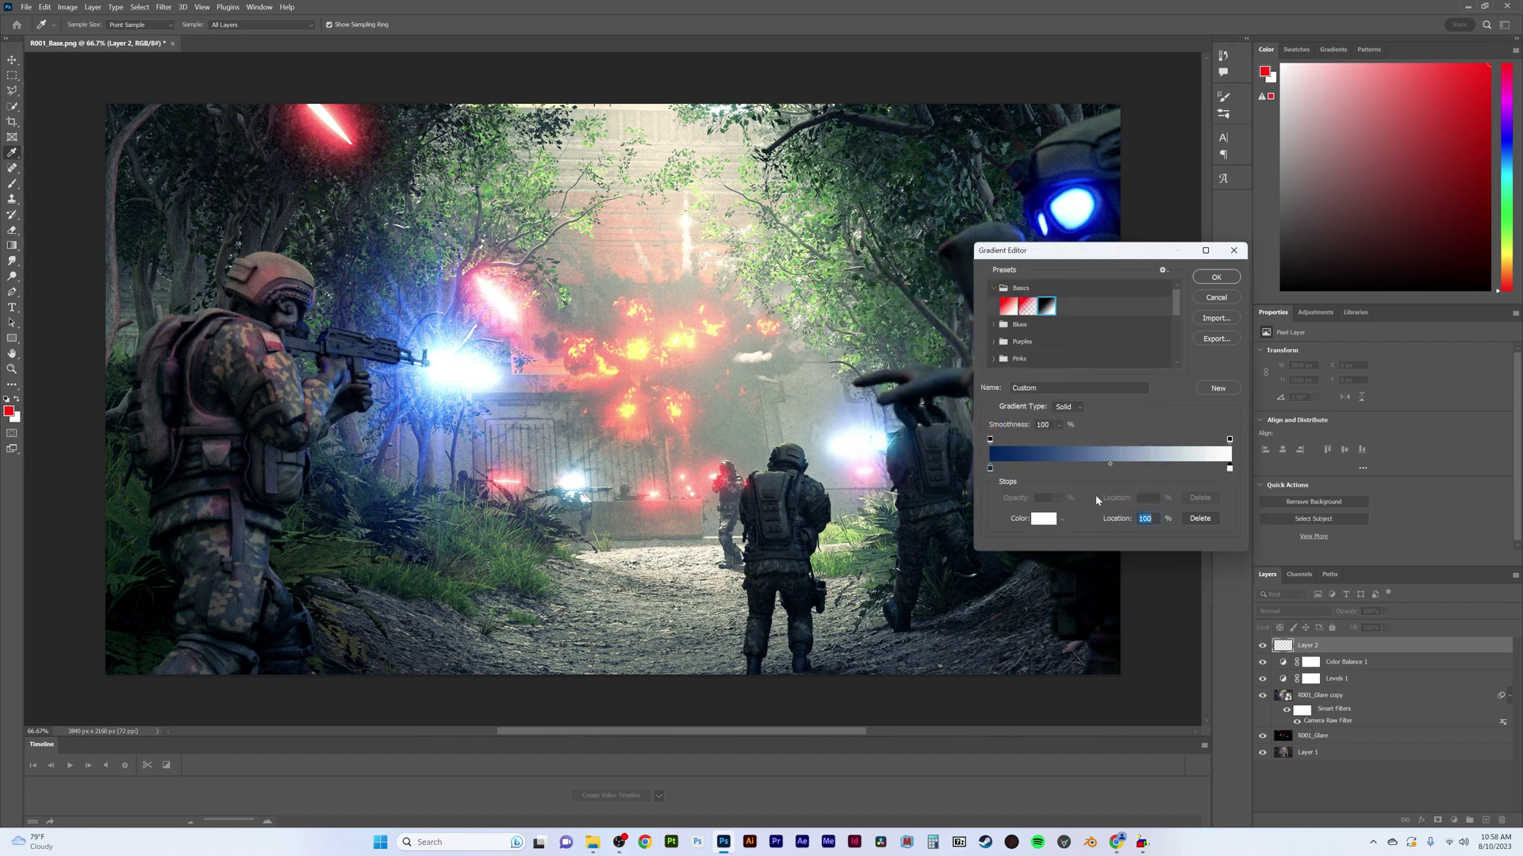
pyautogui.doubleClick(1229, 468)
pyautogui.click(1099, 279)
pyautogui.click(1215, 277)
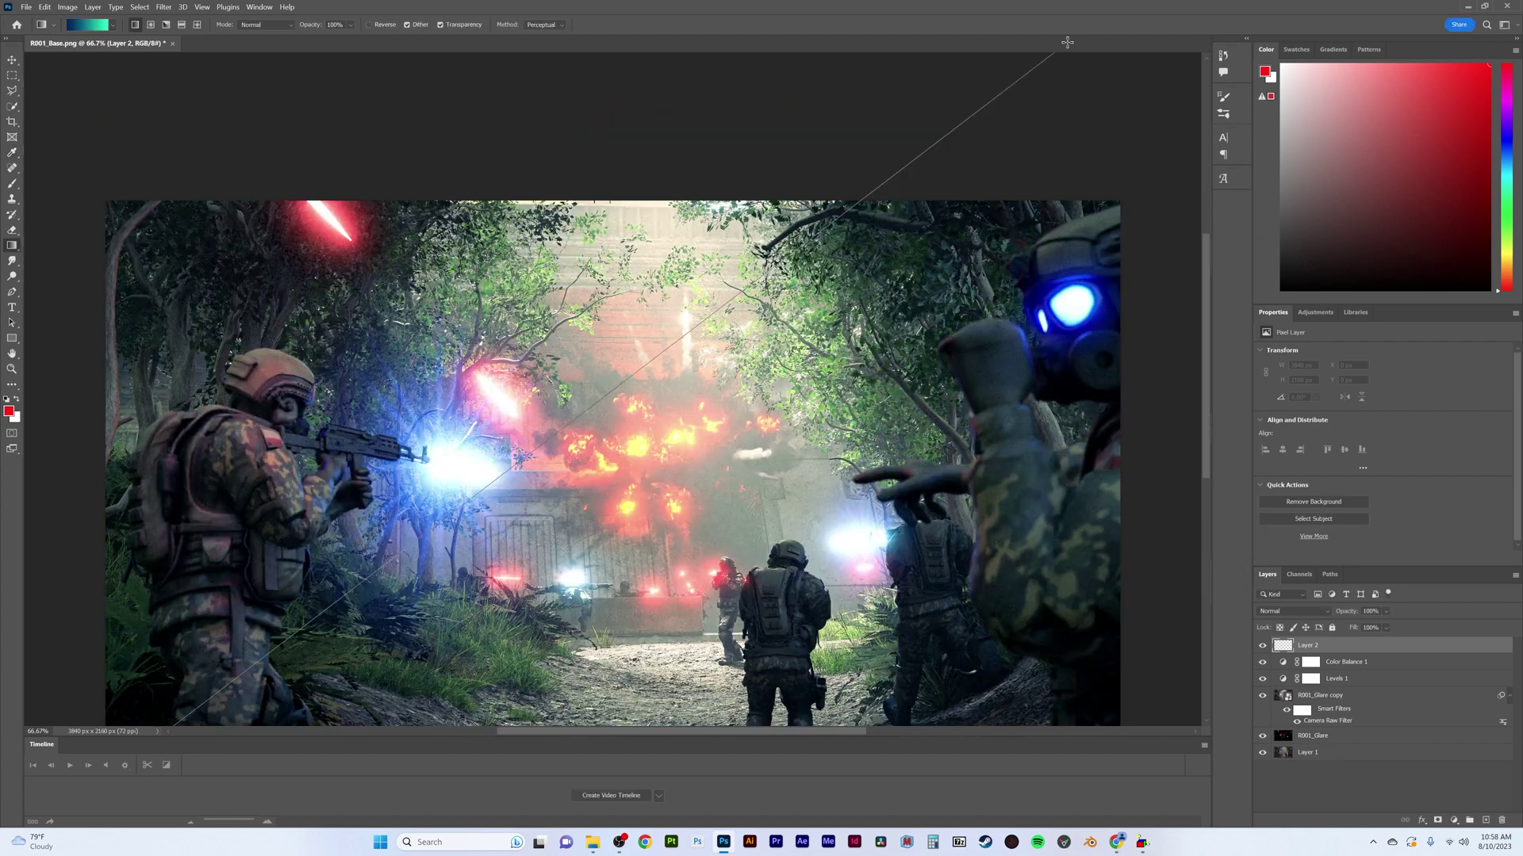
# Step: Fill Layer 2 with a diagonal gradient, blended as Overlay at 11% opacity
pyautogui.moveTo(238, 650); pyautogui.dragTo(1023, 72)
pyautogui.hotkey('ctrl', '-')
pyautogui.click(1301, 612)
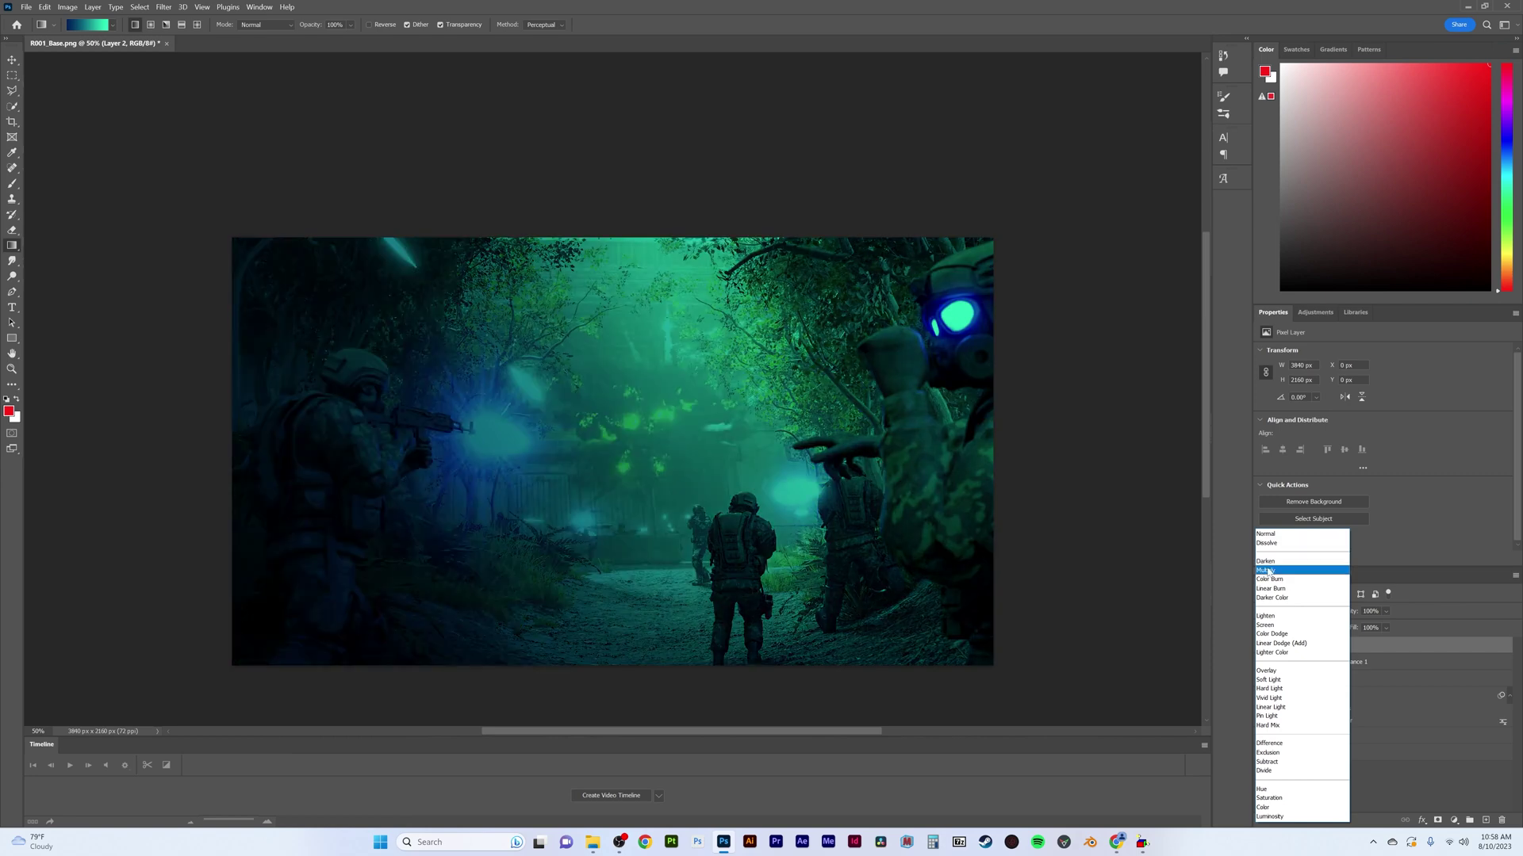
pyautogui.click(1280, 671)
pyautogui.moveTo(1385, 612); pyautogui.dragTo(1365, 628)
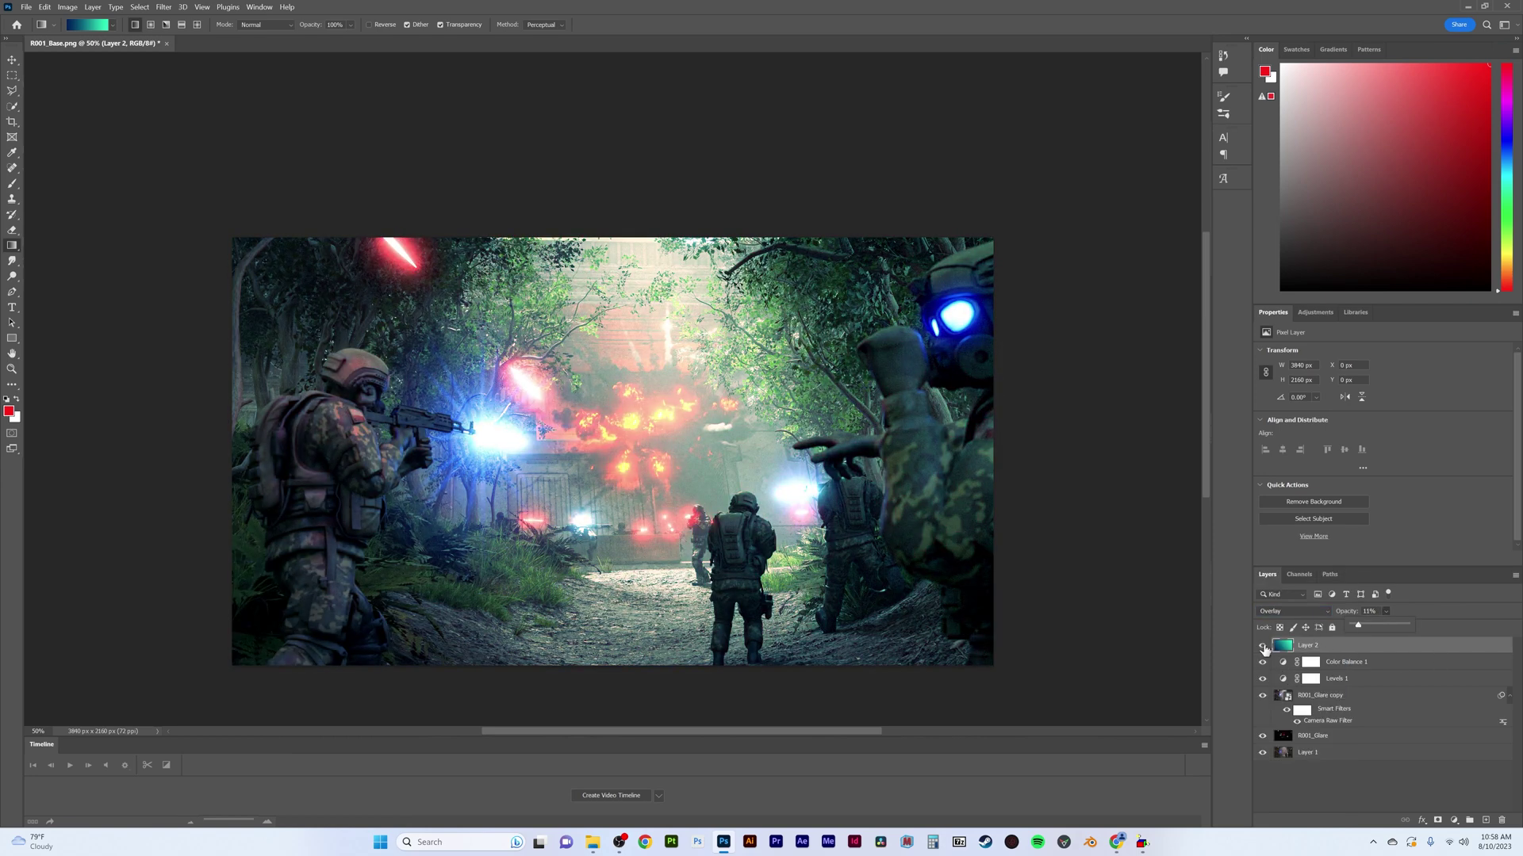
# Step: Open the asset pack's Photo Film Overlays folder in the file browser
pyautogui.click(593, 842)
pyautogui.scroll(-1, 879, 494)
pyautogui.doubleClick(878, 493)
pyautogui.doubleClick(881, 313)
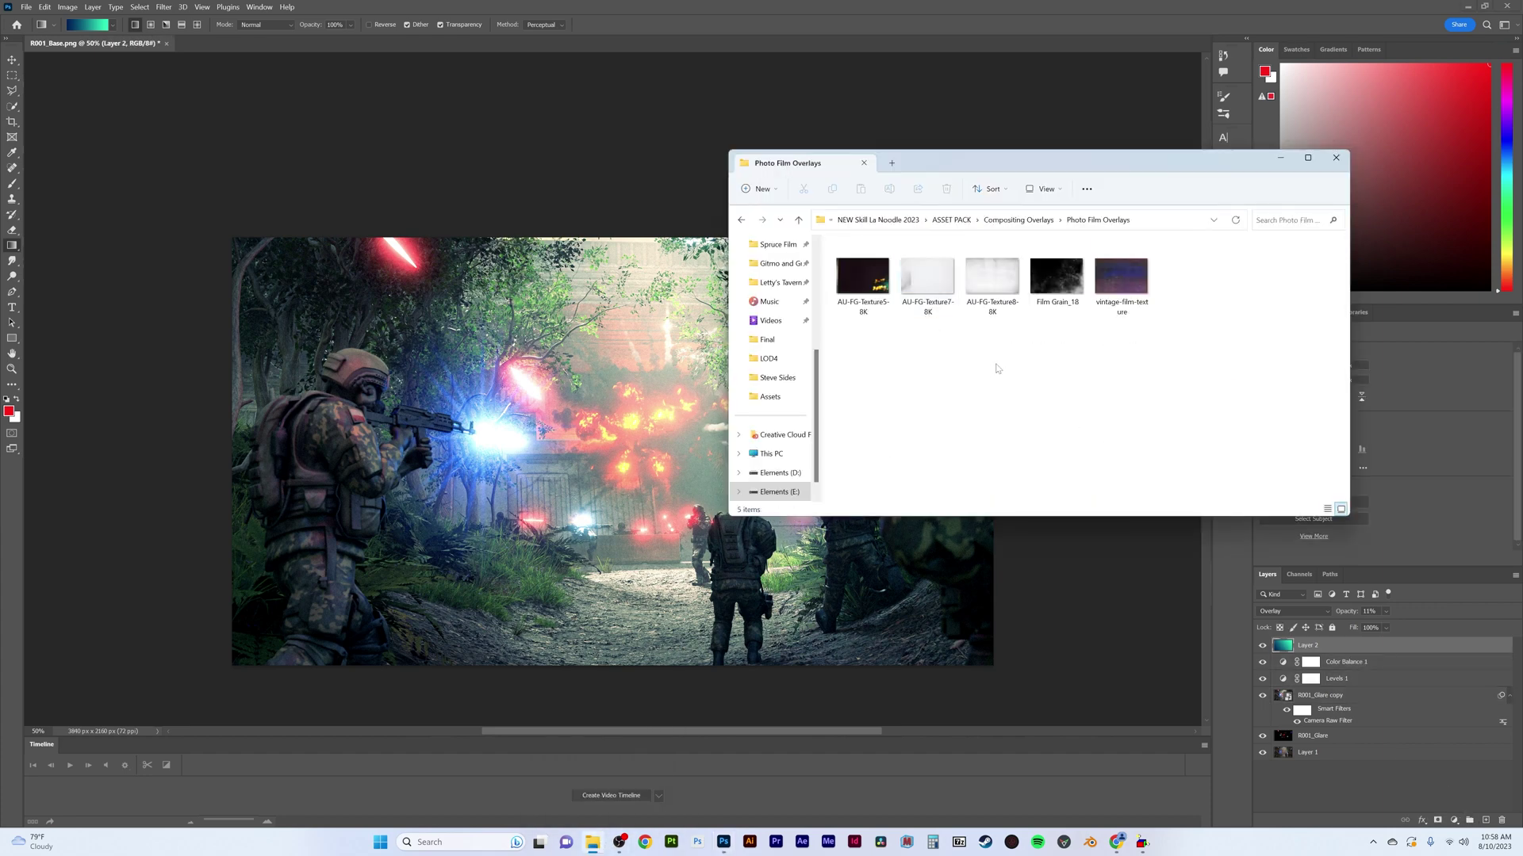
# Step: Place Film Grain_18 across the canvas, invert it, and blend it Multiply at 20% opacity
pyautogui.moveTo(1059, 286); pyautogui.dragTo(612, 449)
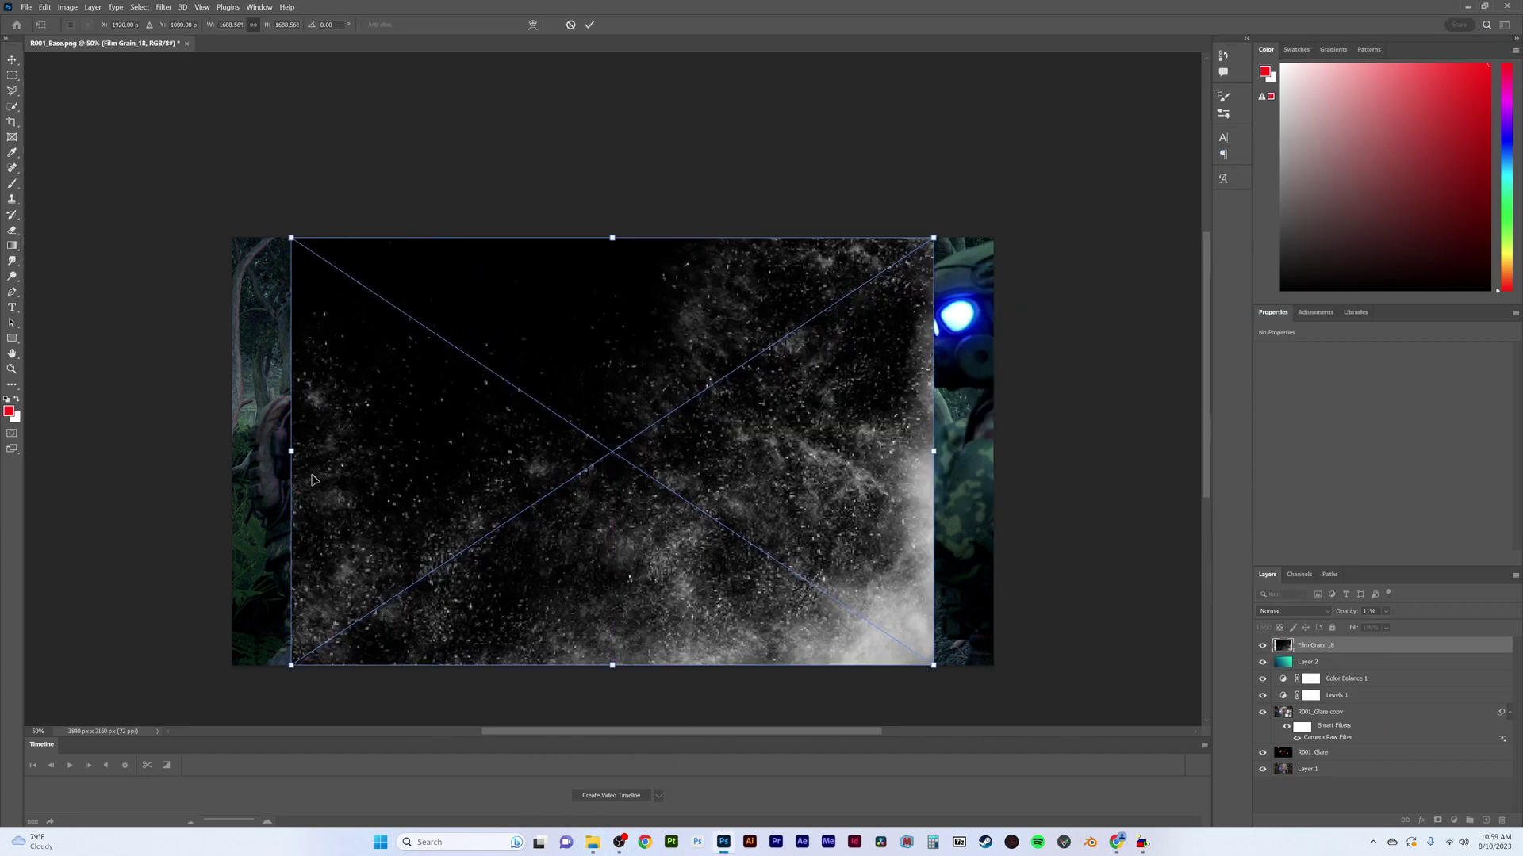
pyautogui.moveTo(934, 450); pyautogui.dragTo(993, 450)
pyautogui.press('Return')
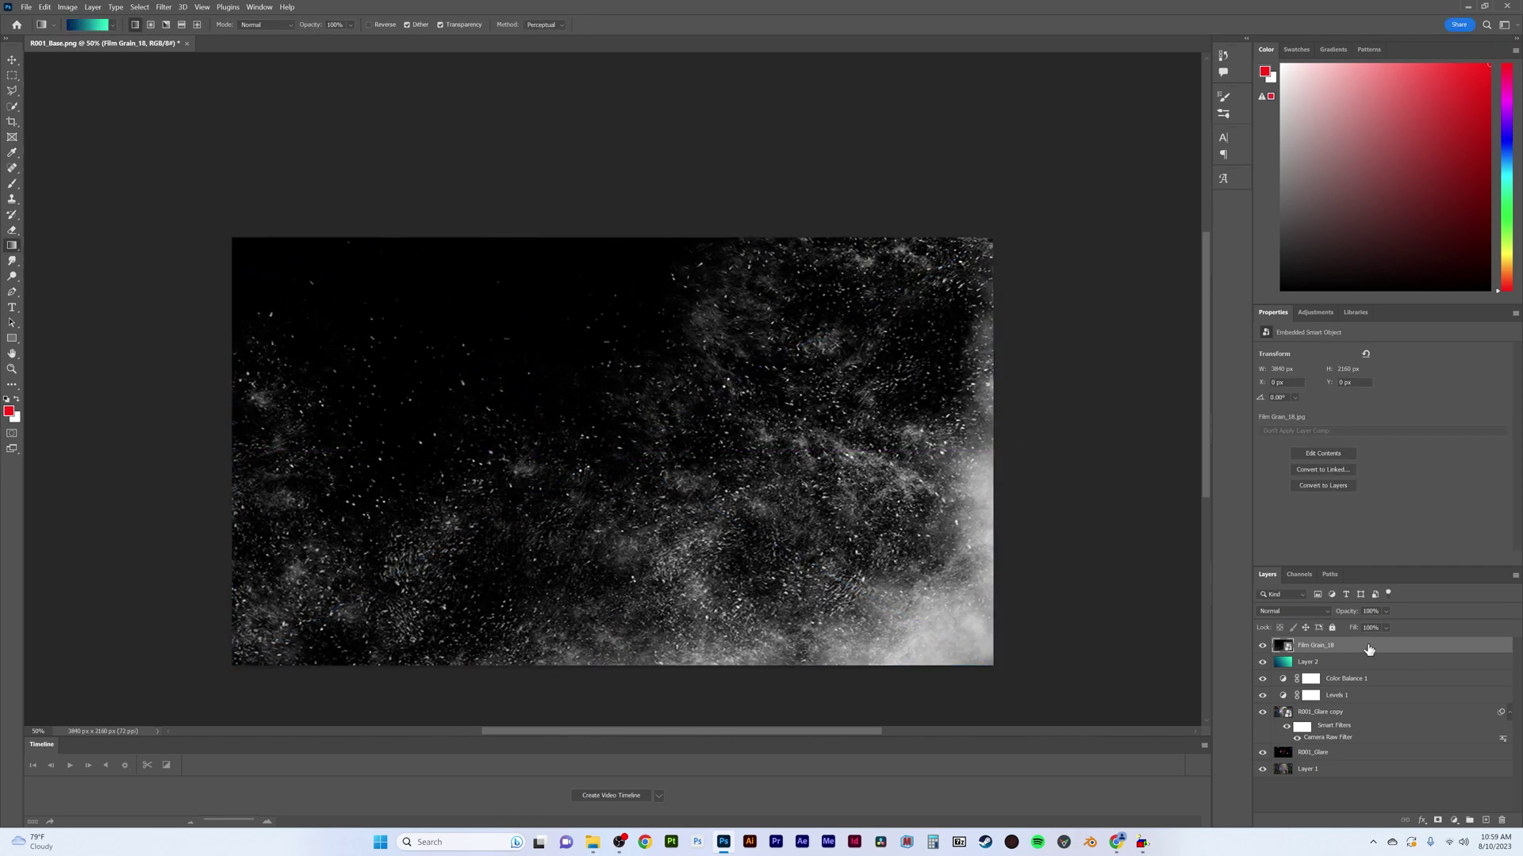
pyautogui.rightClick(1369, 649)
pyautogui.click(1395, 317)
pyautogui.hotkey('ctrl', 'i')
pyautogui.click(1292, 611)
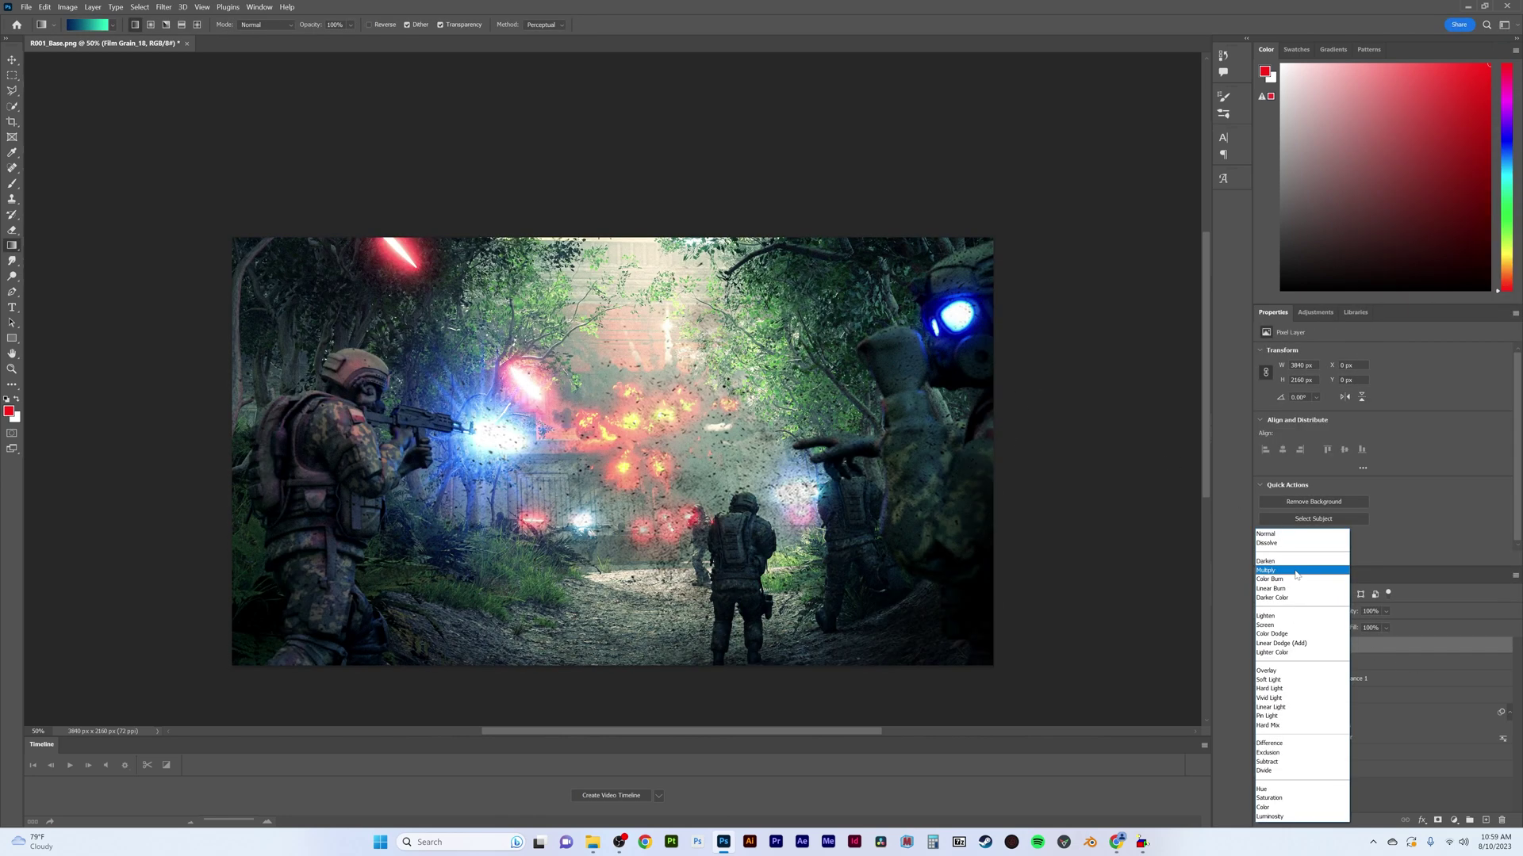
pyautogui.click(1297, 571)
pyautogui.moveTo(1386, 612); pyautogui.dragTo(1375, 625)
# Step: Place AU-FG-Texture8-8K stretched to the canvas edges and blend it as Multiply
pyautogui.click(593, 842)
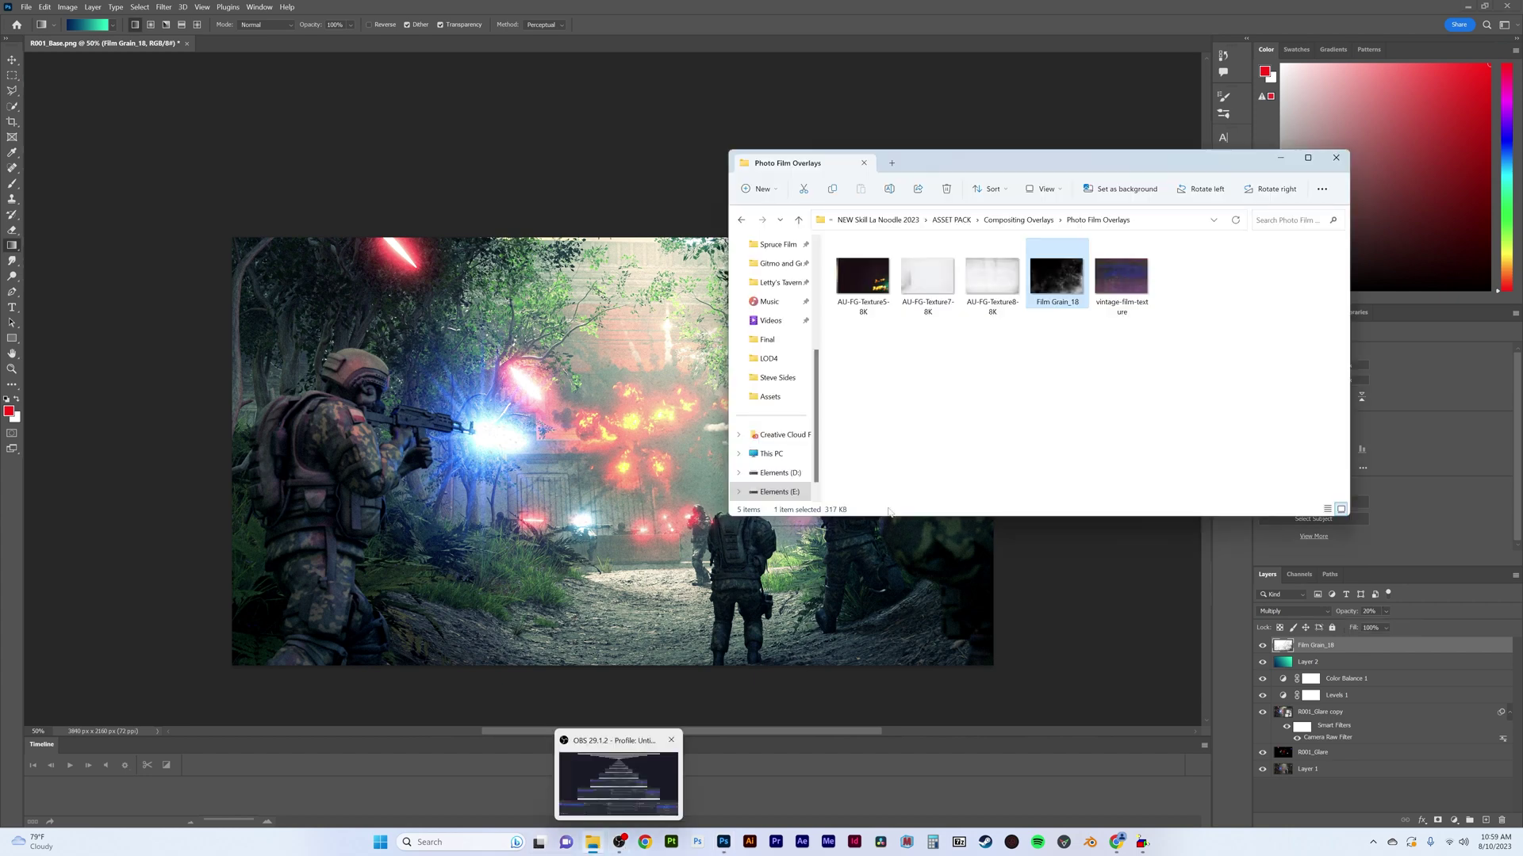
pyautogui.moveTo(986, 287); pyautogui.dragTo(520, 499)
pyautogui.moveTo(612, 327); pyautogui.dragTo(623, 232)
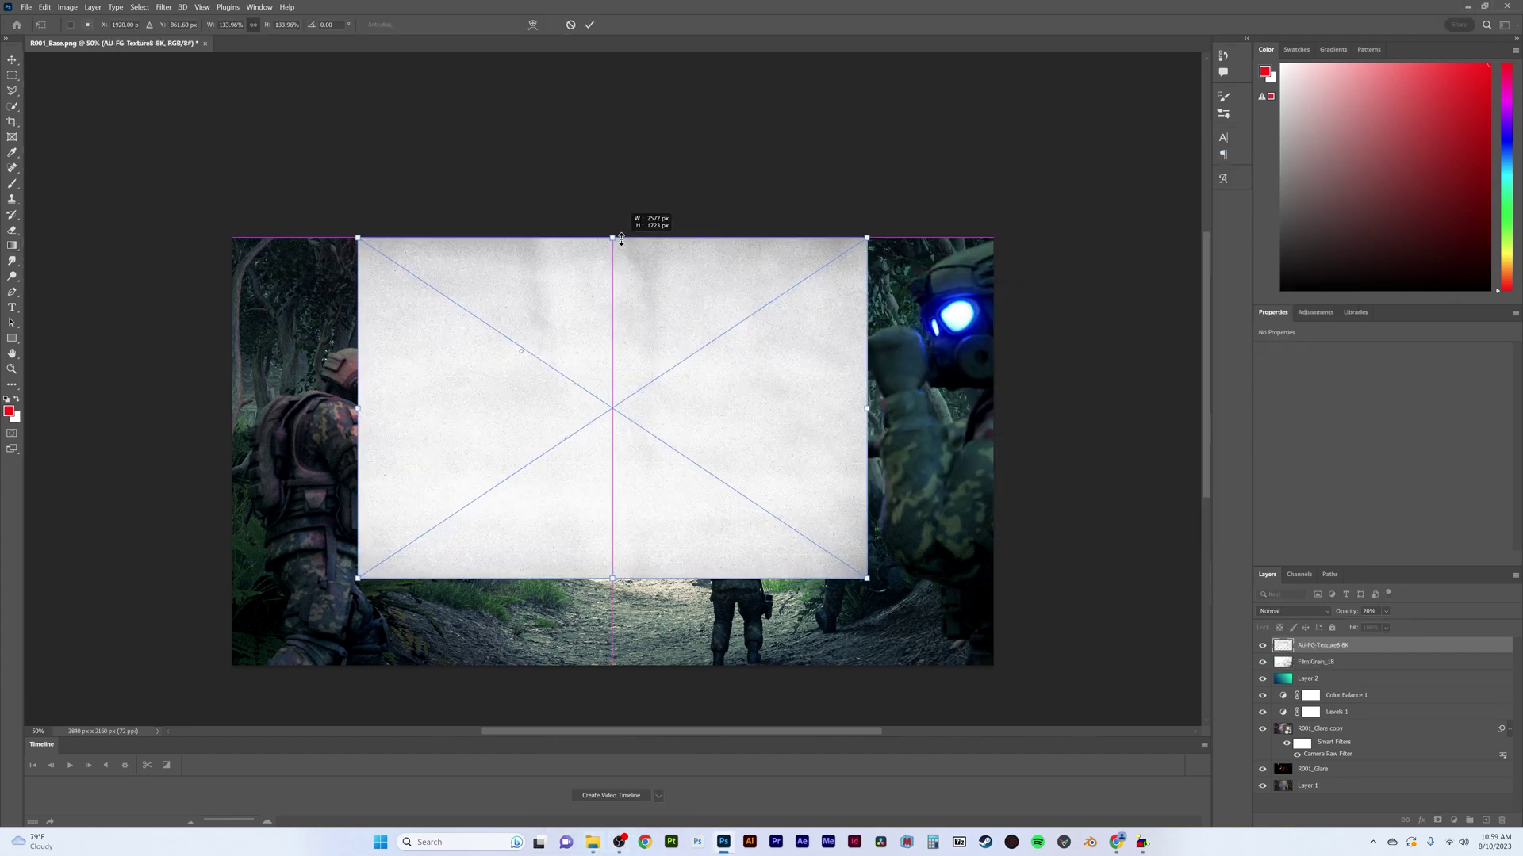
pyautogui.moveTo(612, 523); pyautogui.dragTo(599, 657)
pyautogui.keyDown('shift'); pyautogui.moveTo(293, 452); pyautogui.dragTo(230, 453); pyautogui.keyUp('shift')
pyautogui.moveTo(932, 452); pyautogui.dragTo(992, 454)
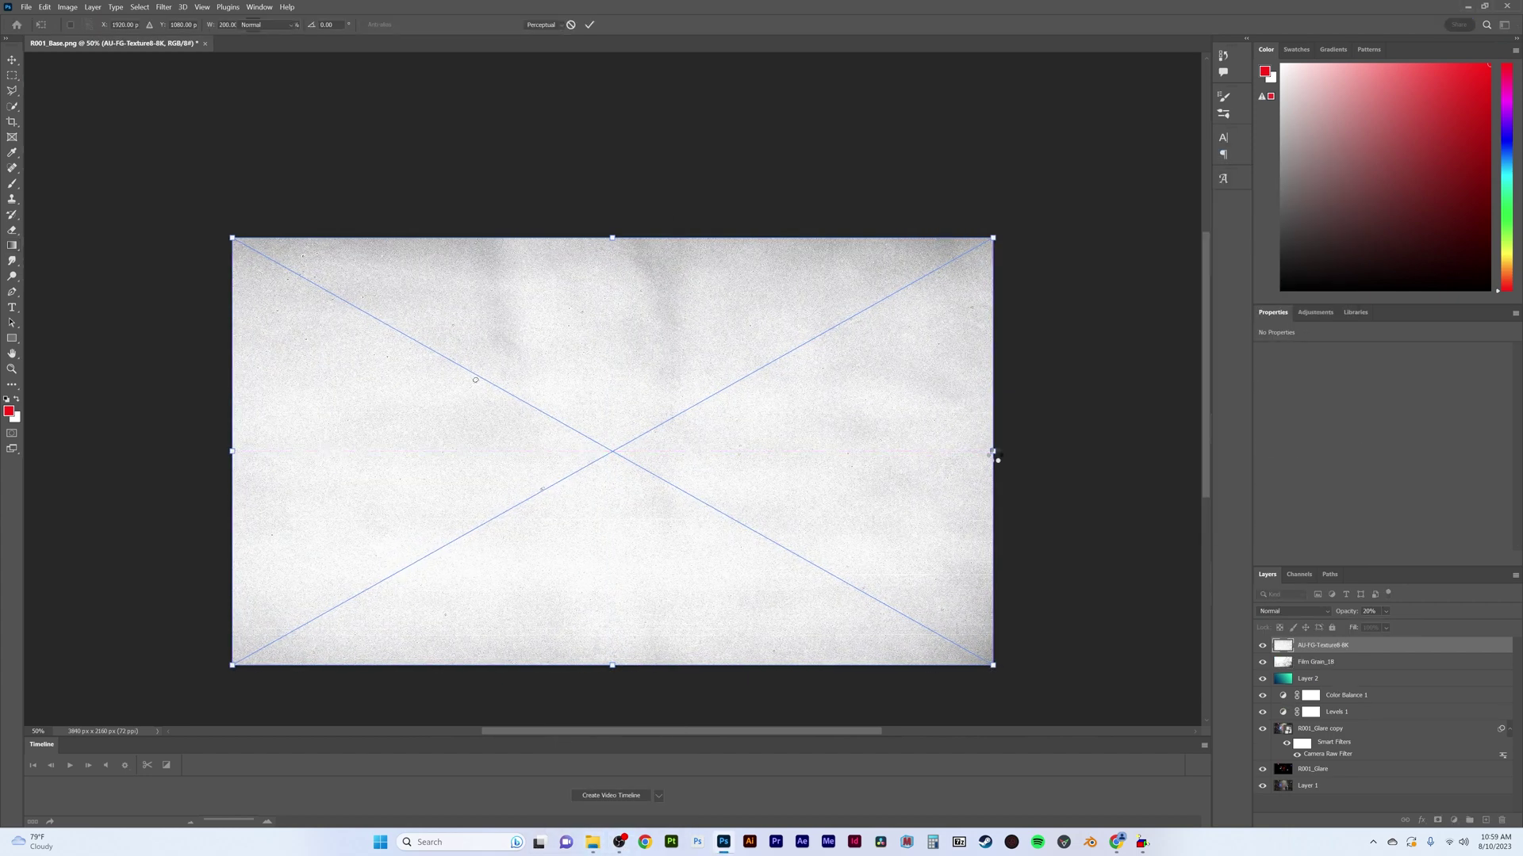
pyautogui.press('Return')
pyautogui.click(1293, 612)
pyautogui.click(1293, 611)
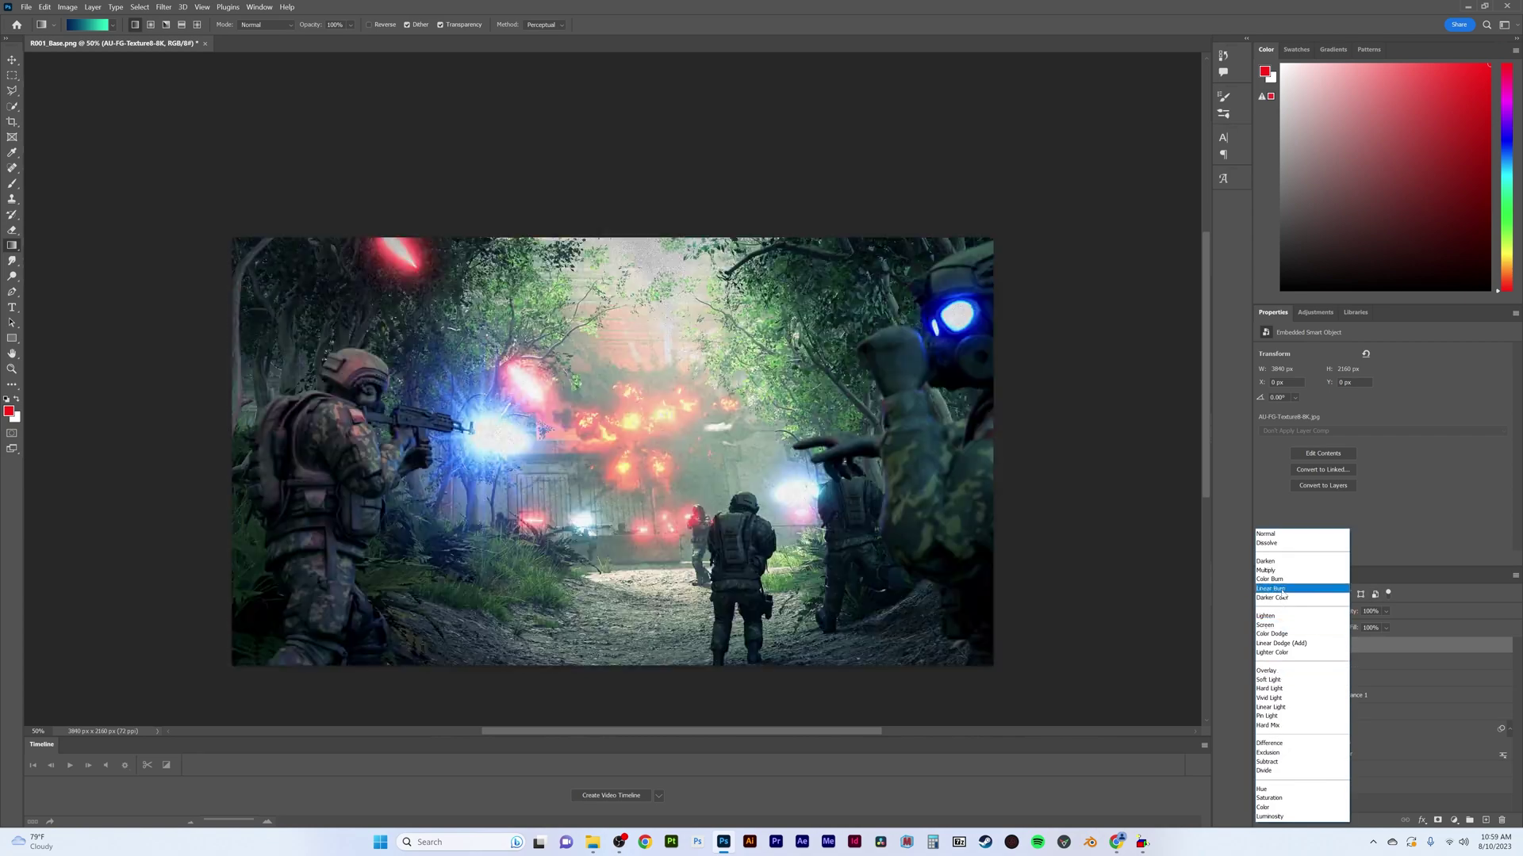
pyautogui.click(1281, 571)
# Step: Add vintage-film-texture as a low-opacity Soft Light overlay, then hide the effect layers to compare
pyautogui.hotkey('alt', 'Tab')
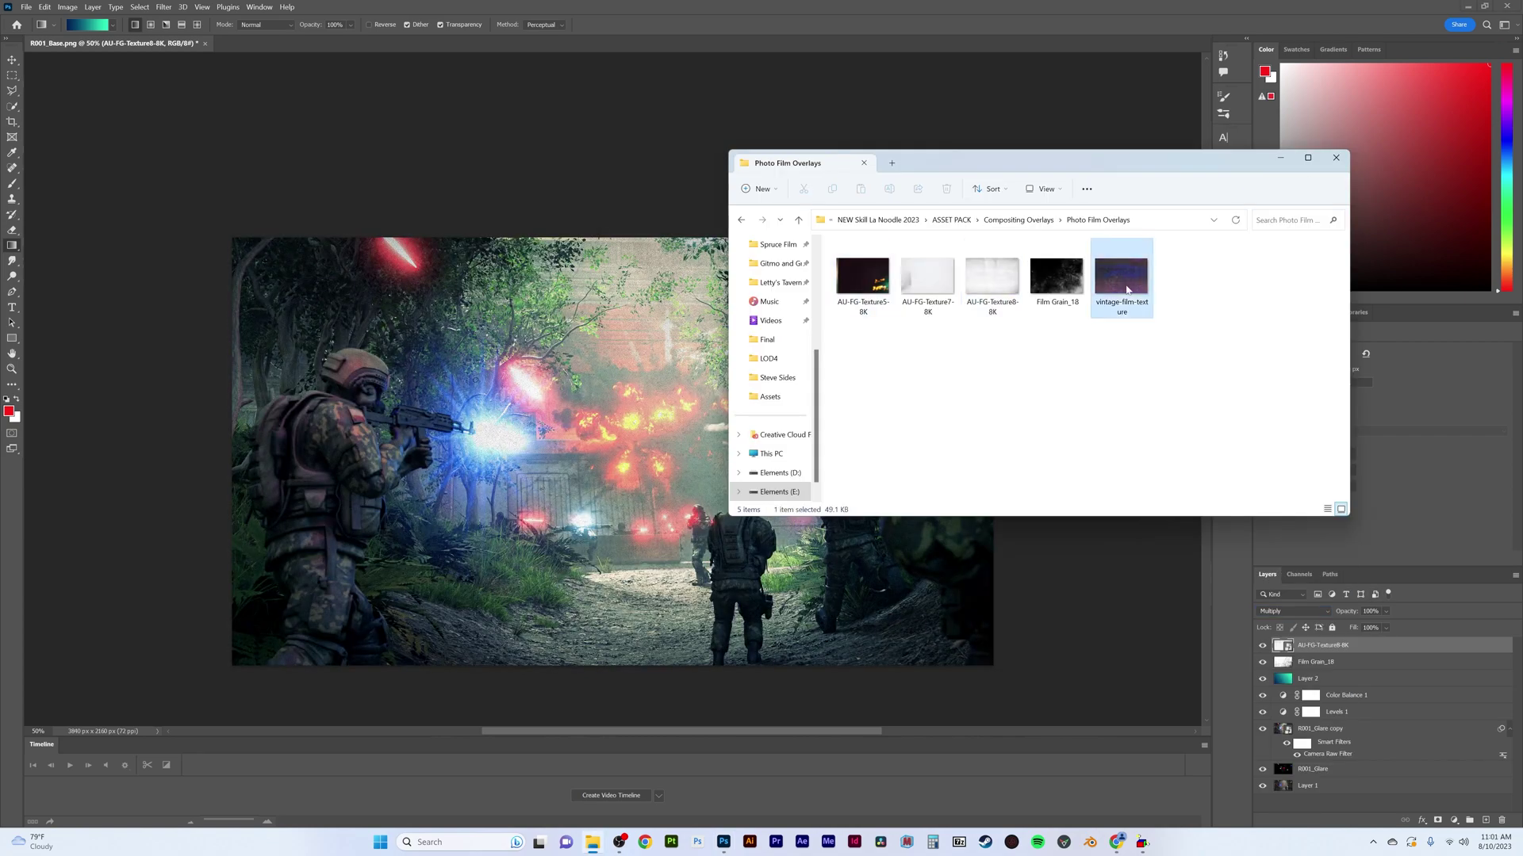
pyautogui.moveTo(1122, 272)
pyautogui.mouseDown()
pyautogui.moveTo(611, 452)
pyautogui.moveTo(612, 238)
pyautogui.mouseUp()
pyautogui.moveTo(553, 475); pyautogui.dragTo(232, 451)
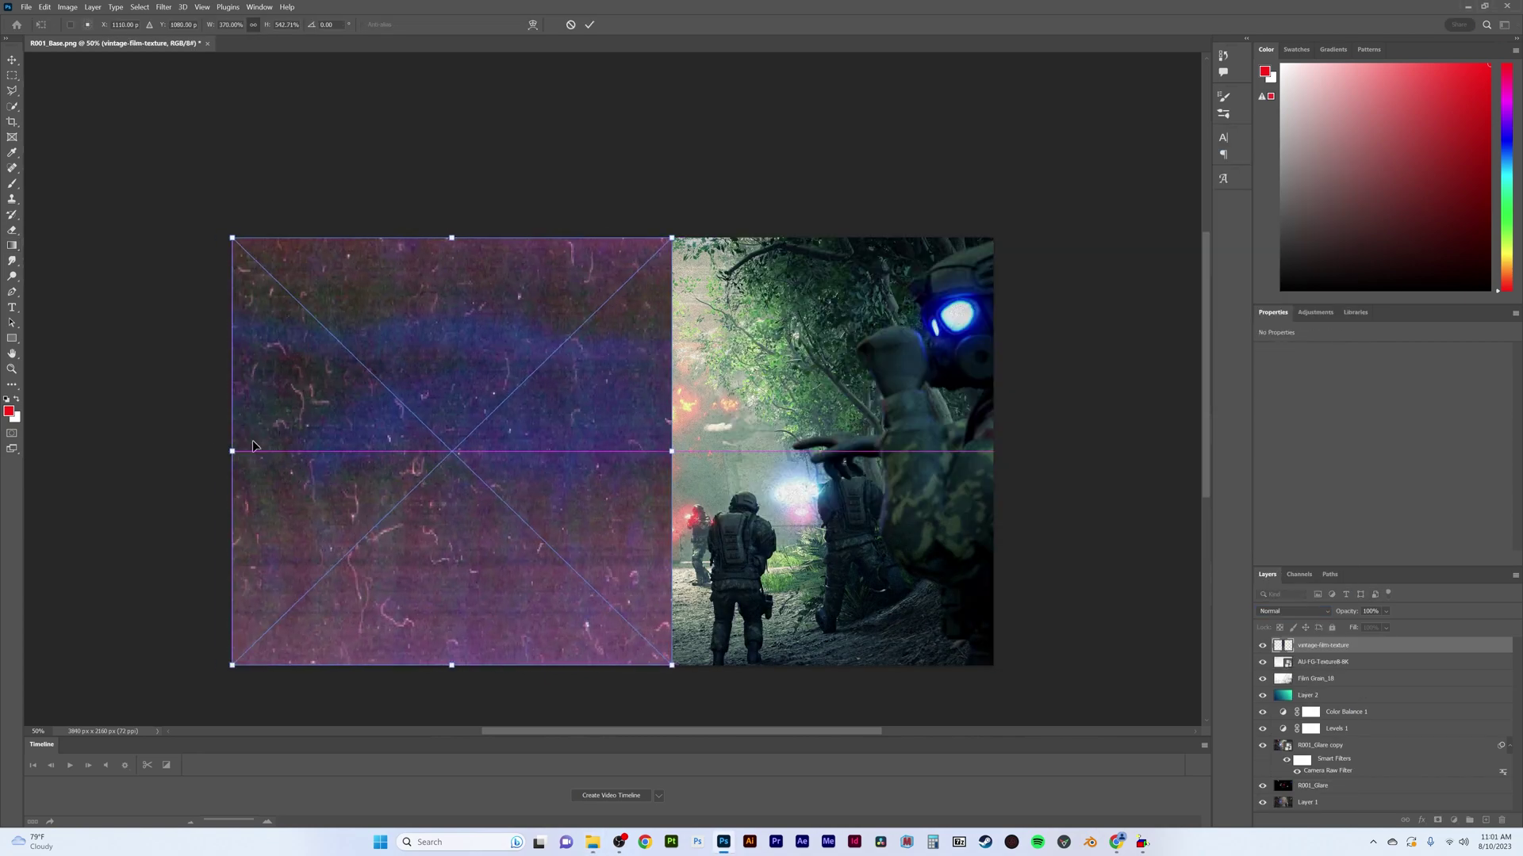
pyautogui.moveTo(672, 451); pyautogui.dragTo(992, 449)
pyautogui.press('Return')
pyautogui.click(1292, 612)
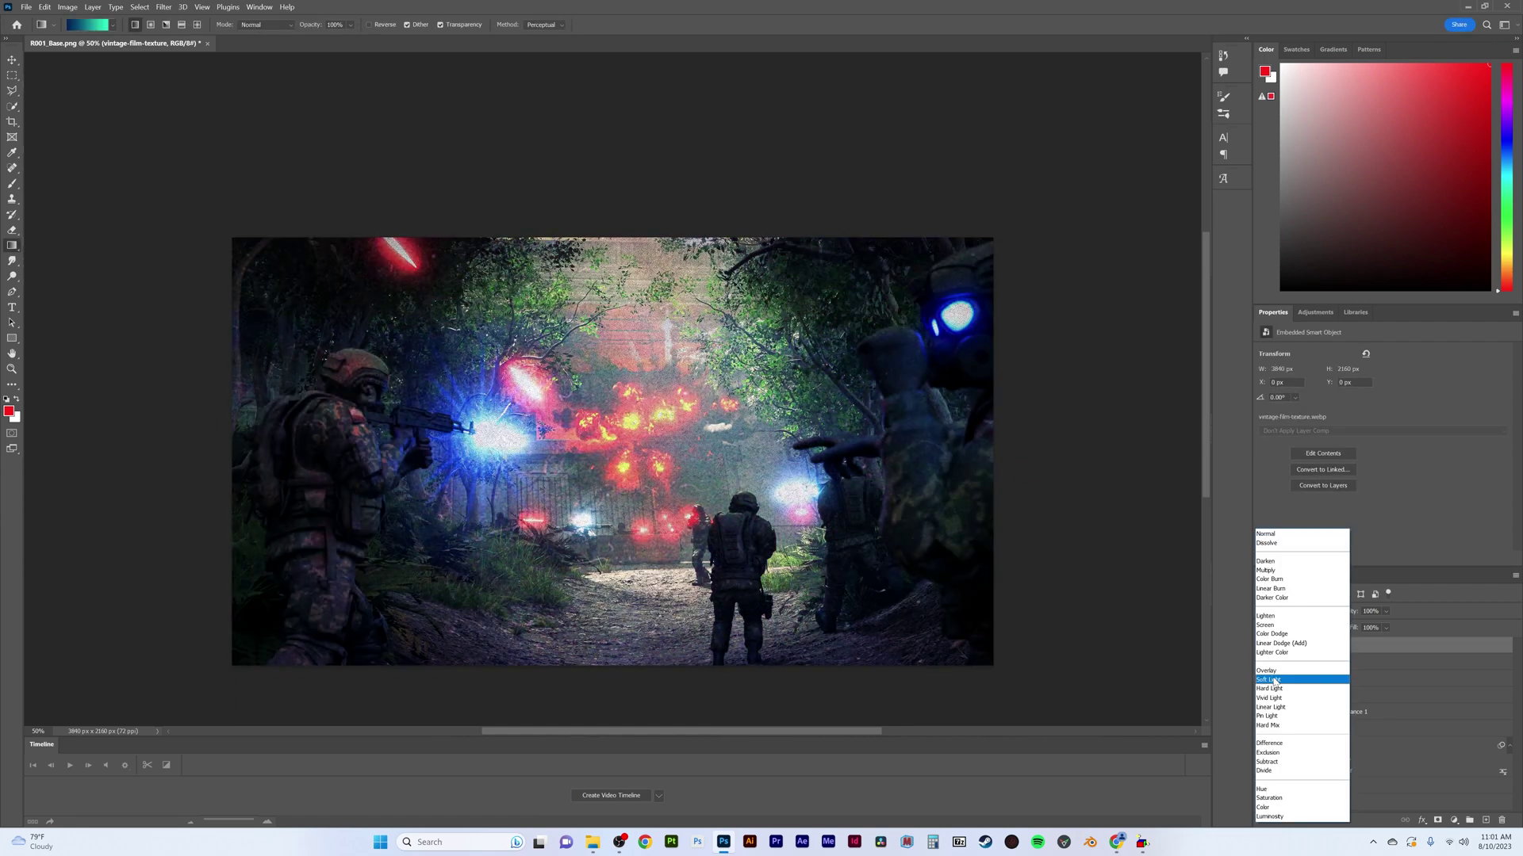
pyautogui.click(1275, 680)
pyautogui.moveTo(1386, 612); pyautogui.dragTo(1358, 628)
pyautogui.moveTo(1268, 651); pyautogui.dragTo(1265, 788)
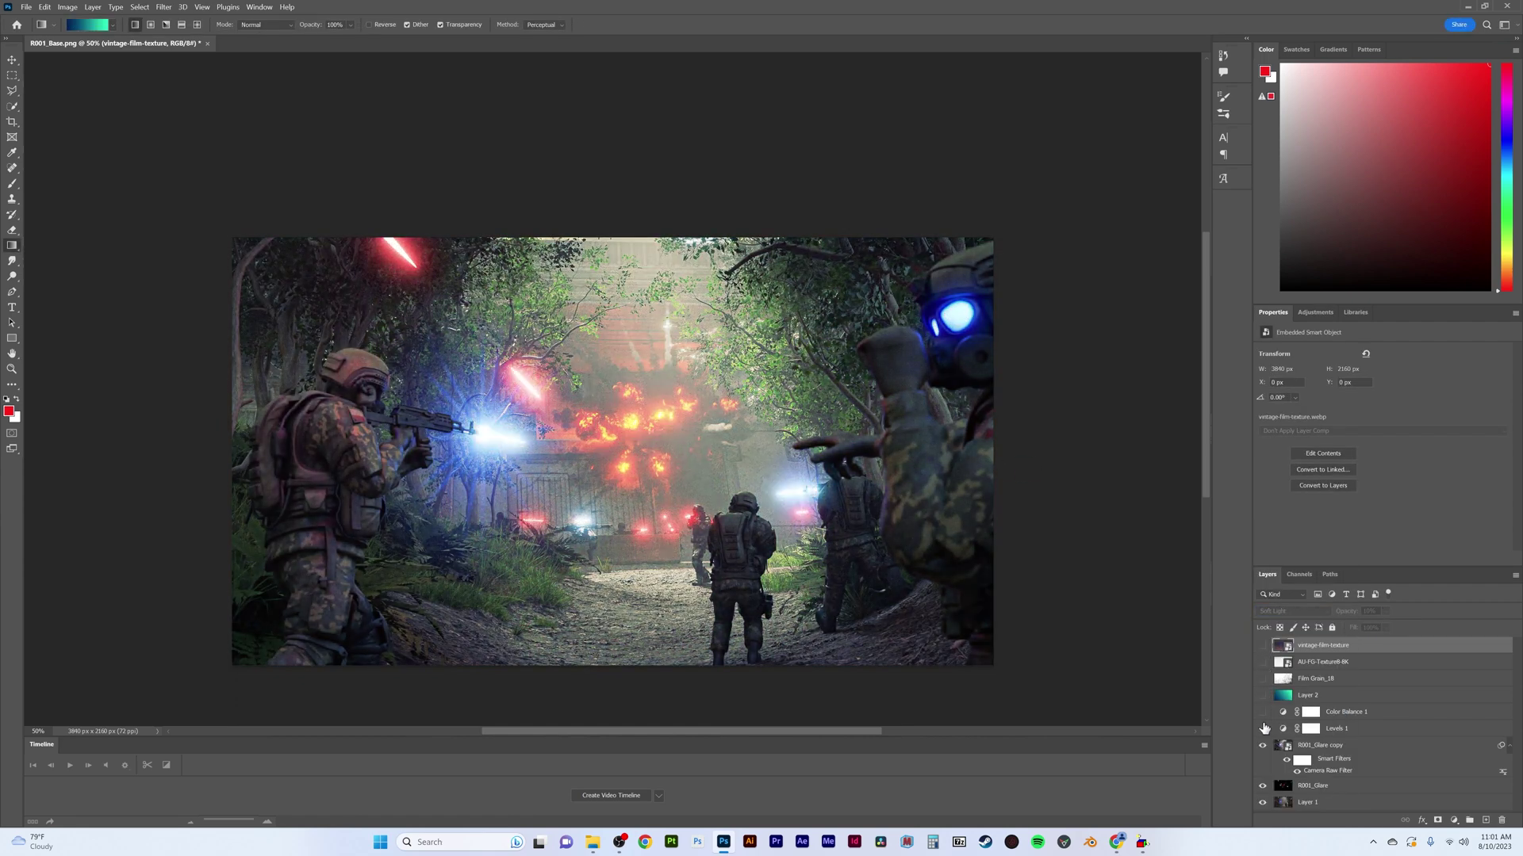
# Step: Group the grading and texture layers into a New Comp group and toggle it to compare
pyautogui.keyDown('shift'); pyautogui.click(1374, 753); pyautogui.keyUp('shift')
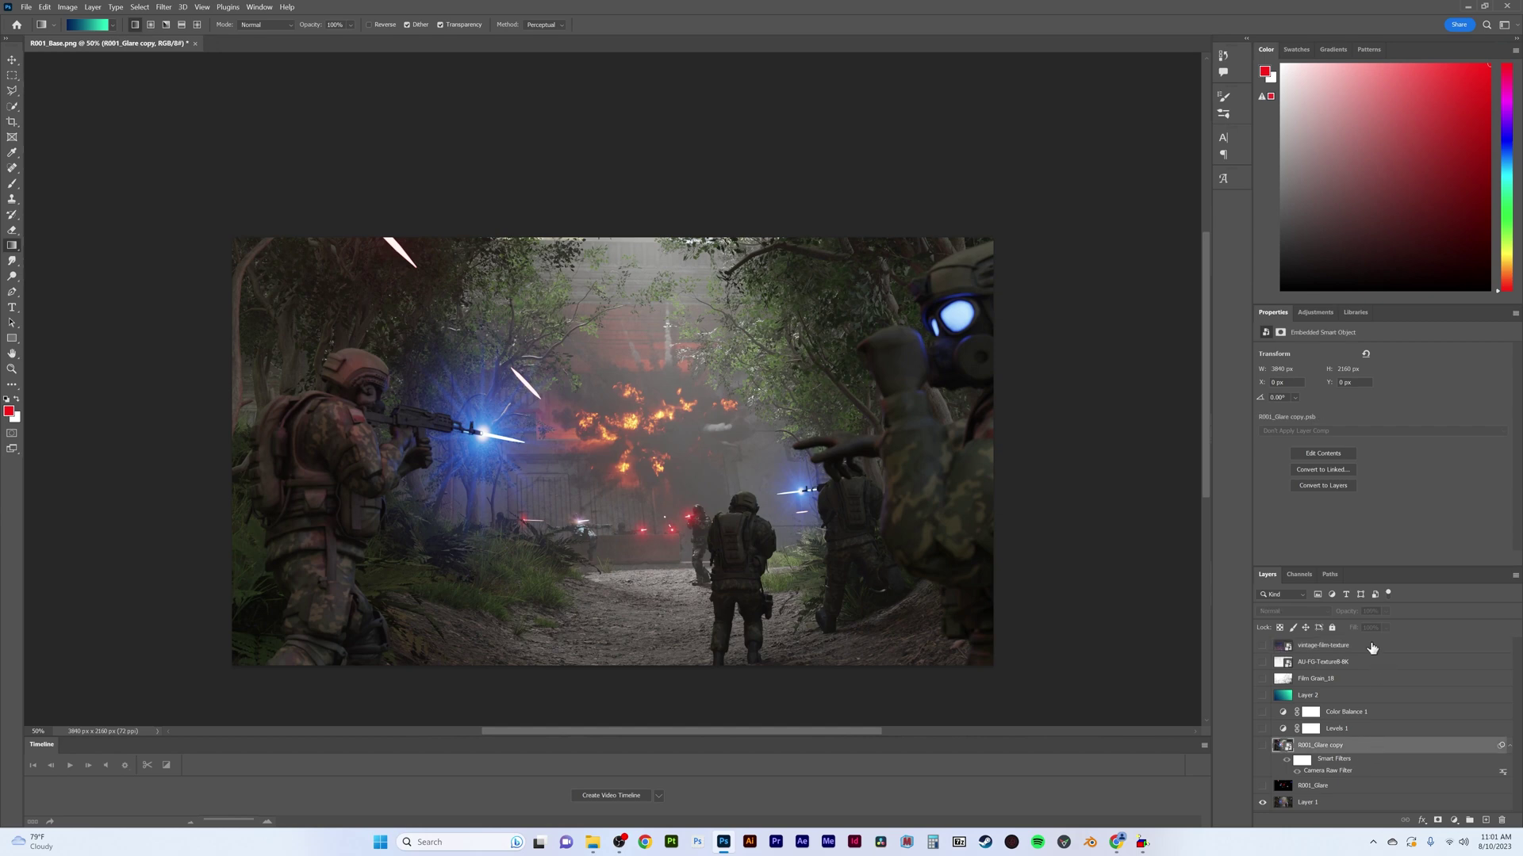
pyautogui.hotkey('ctrl', 'g')
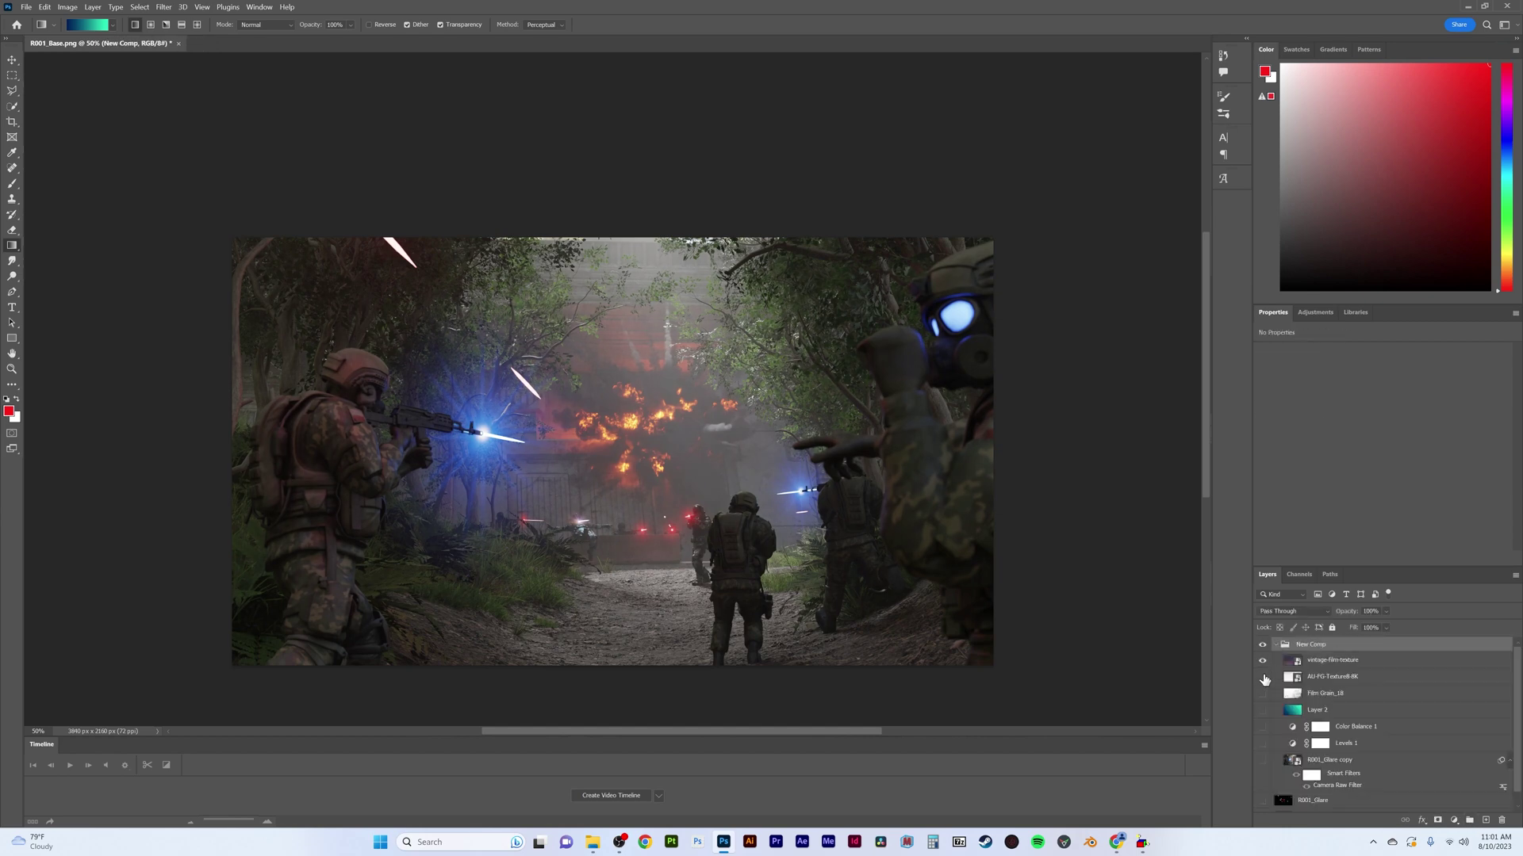
pyautogui.click(1274, 644)
pyautogui.click(1261, 644)
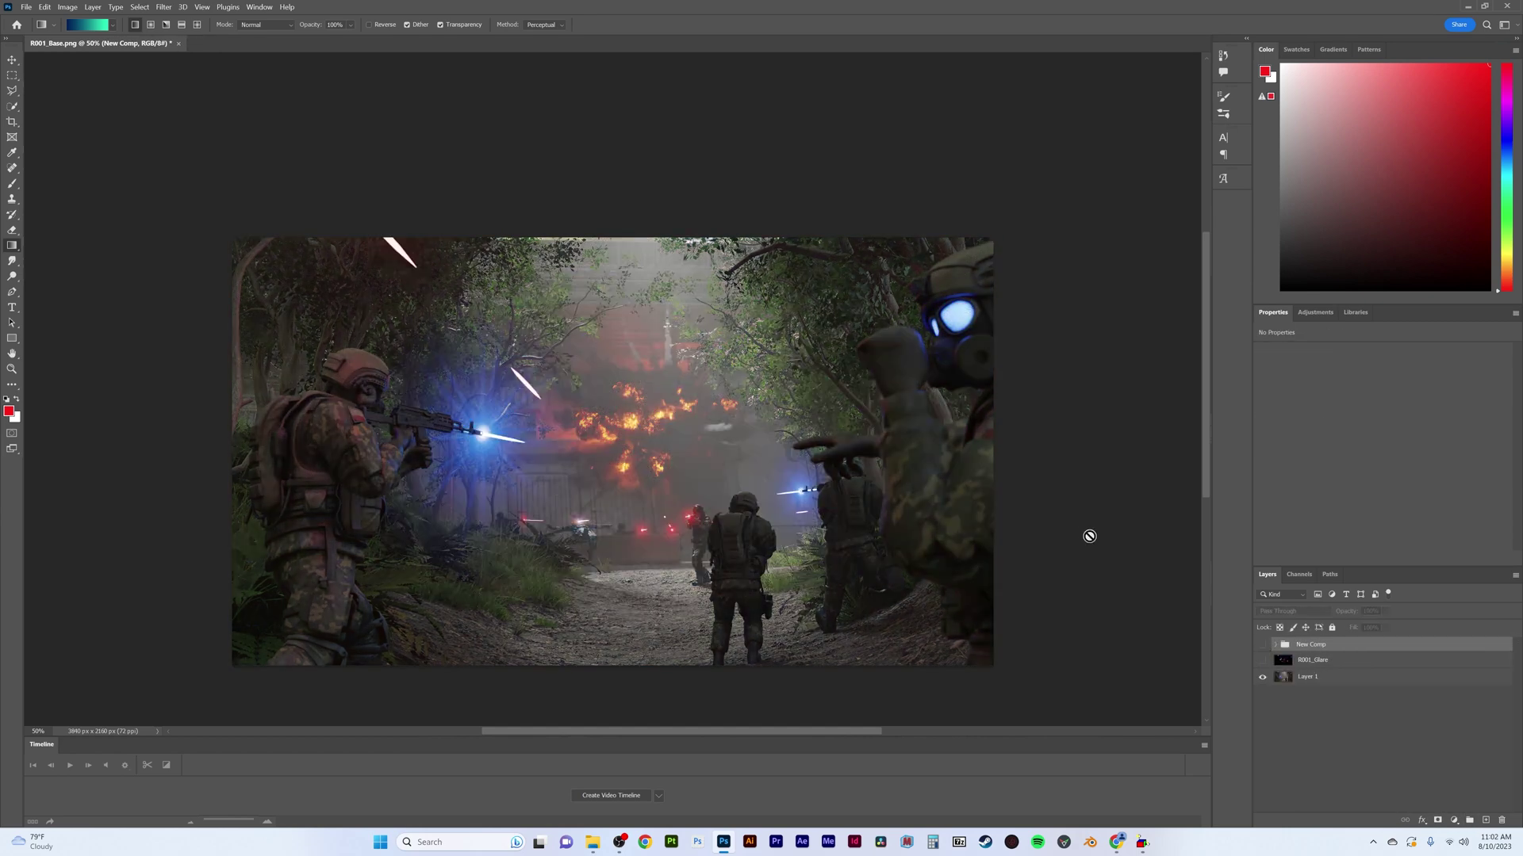
pyautogui.hotkey('ctrl', '+')
pyautogui.click(1260, 646)
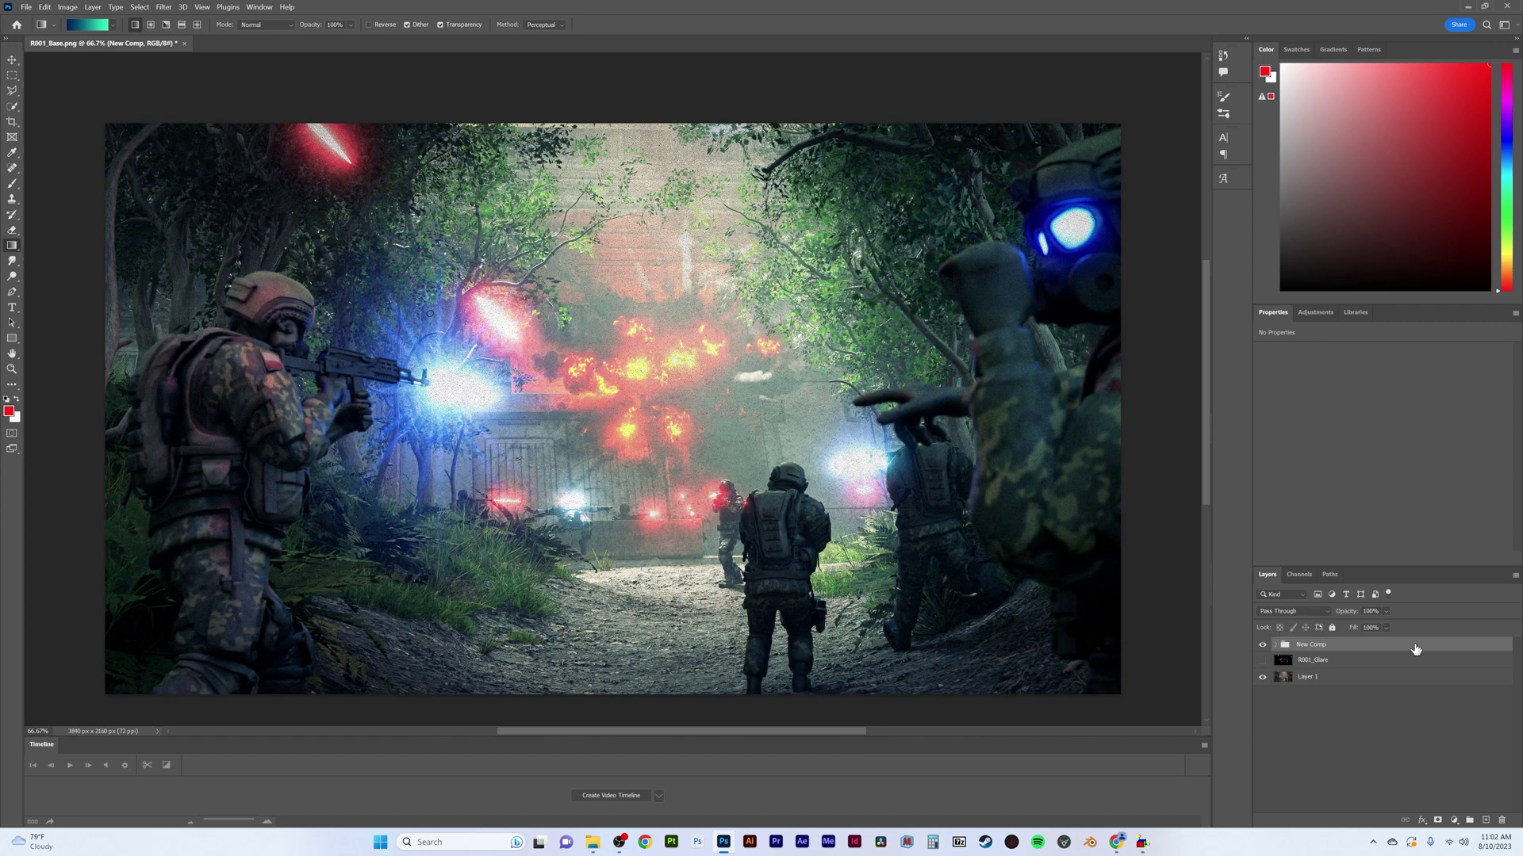
# Step: Lower AU-FG-Texture8-8K to 42% opacity and compare the image with and without New Comp
pyautogui.click(1380, 743)
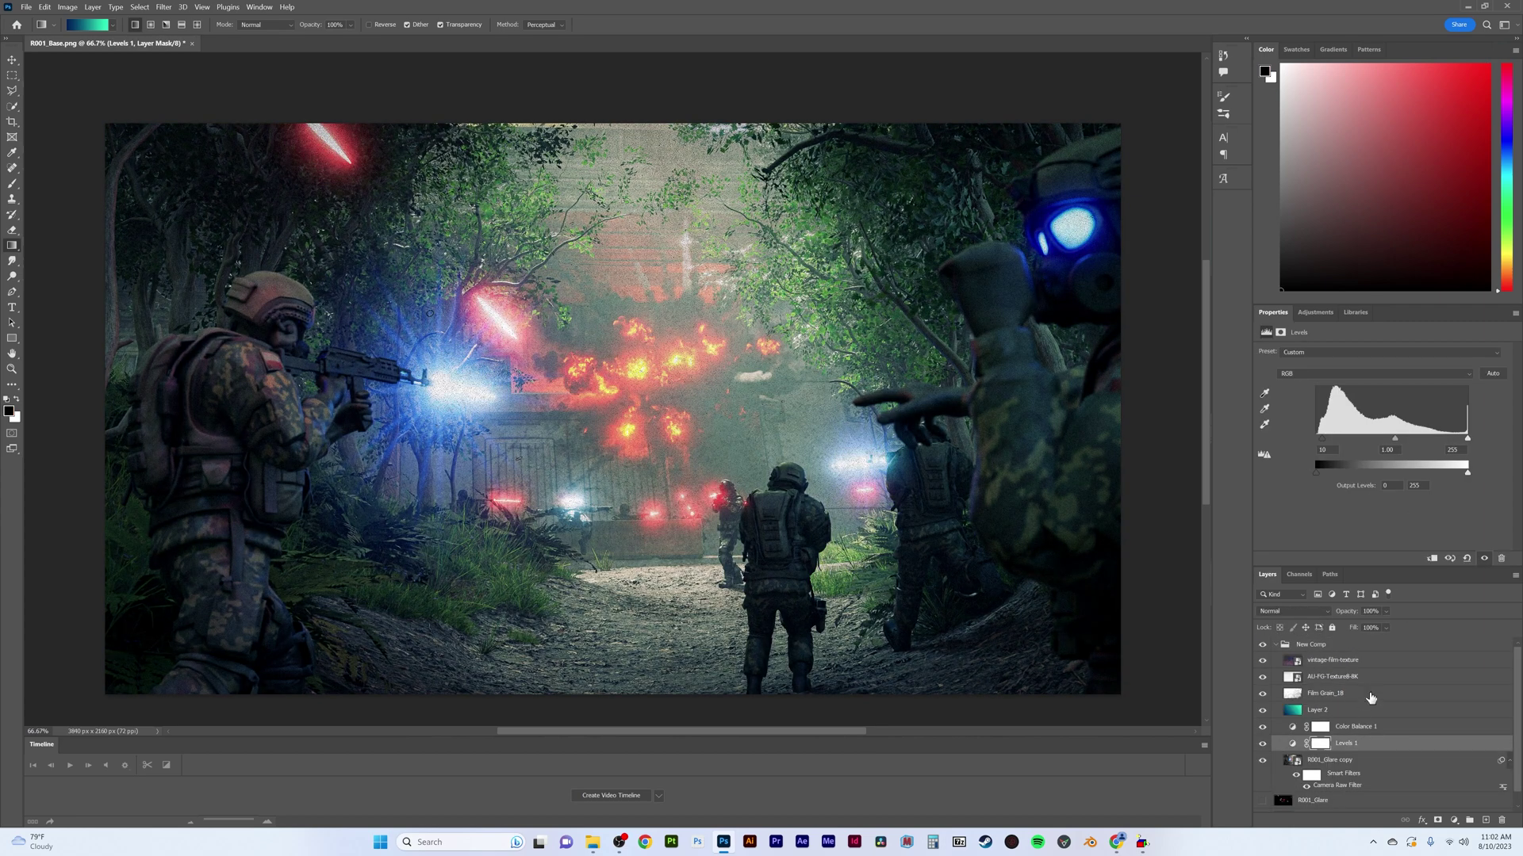
pyautogui.click(1348, 676)
pyautogui.moveTo(1386, 611); pyautogui.dragTo(1380, 629)
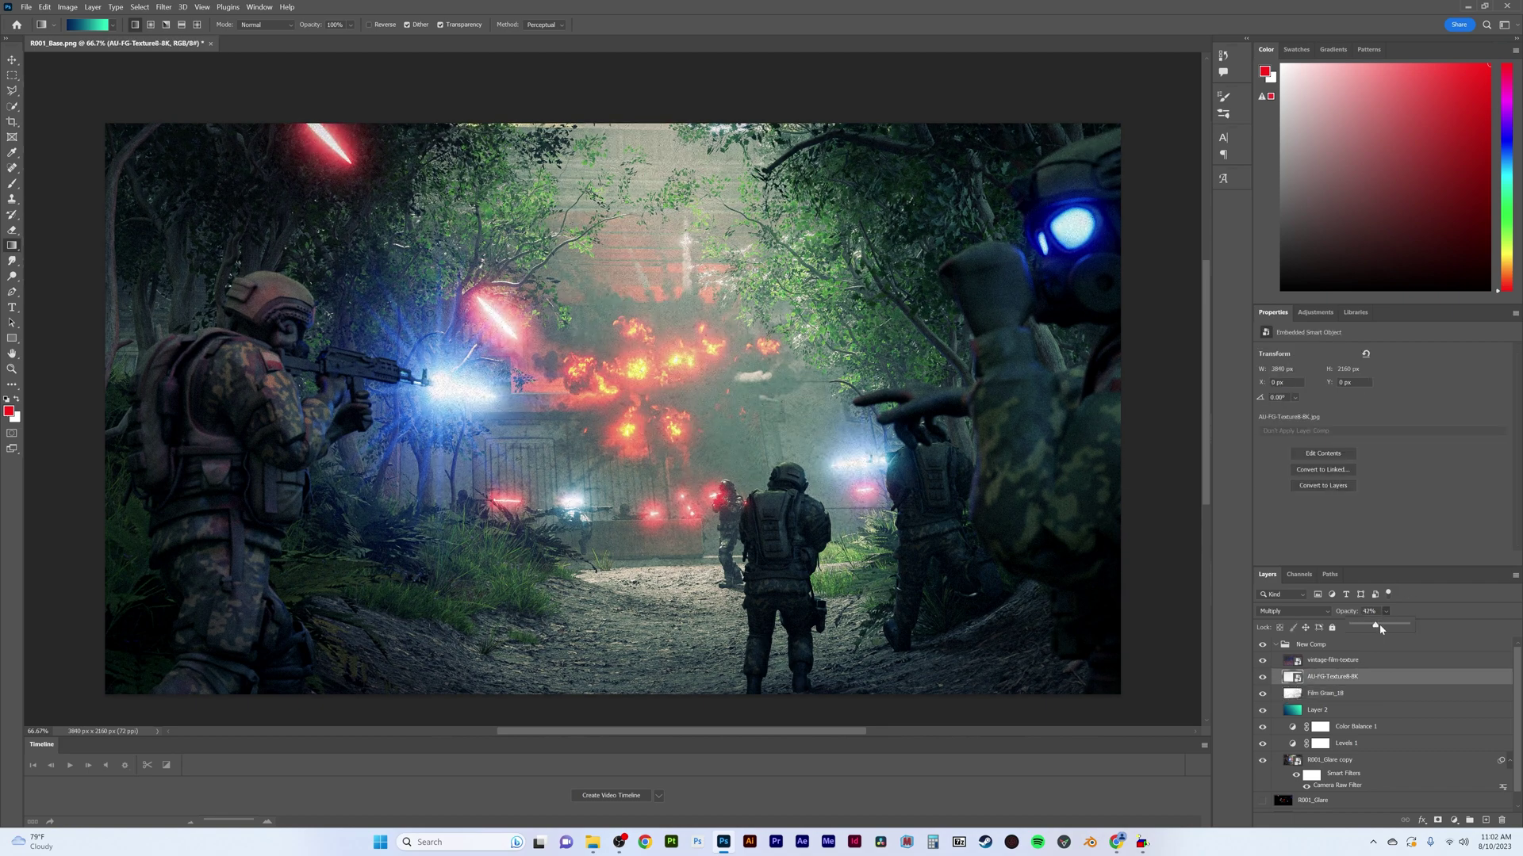
pyautogui.click(1310, 644)
pyautogui.click(1262, 644)
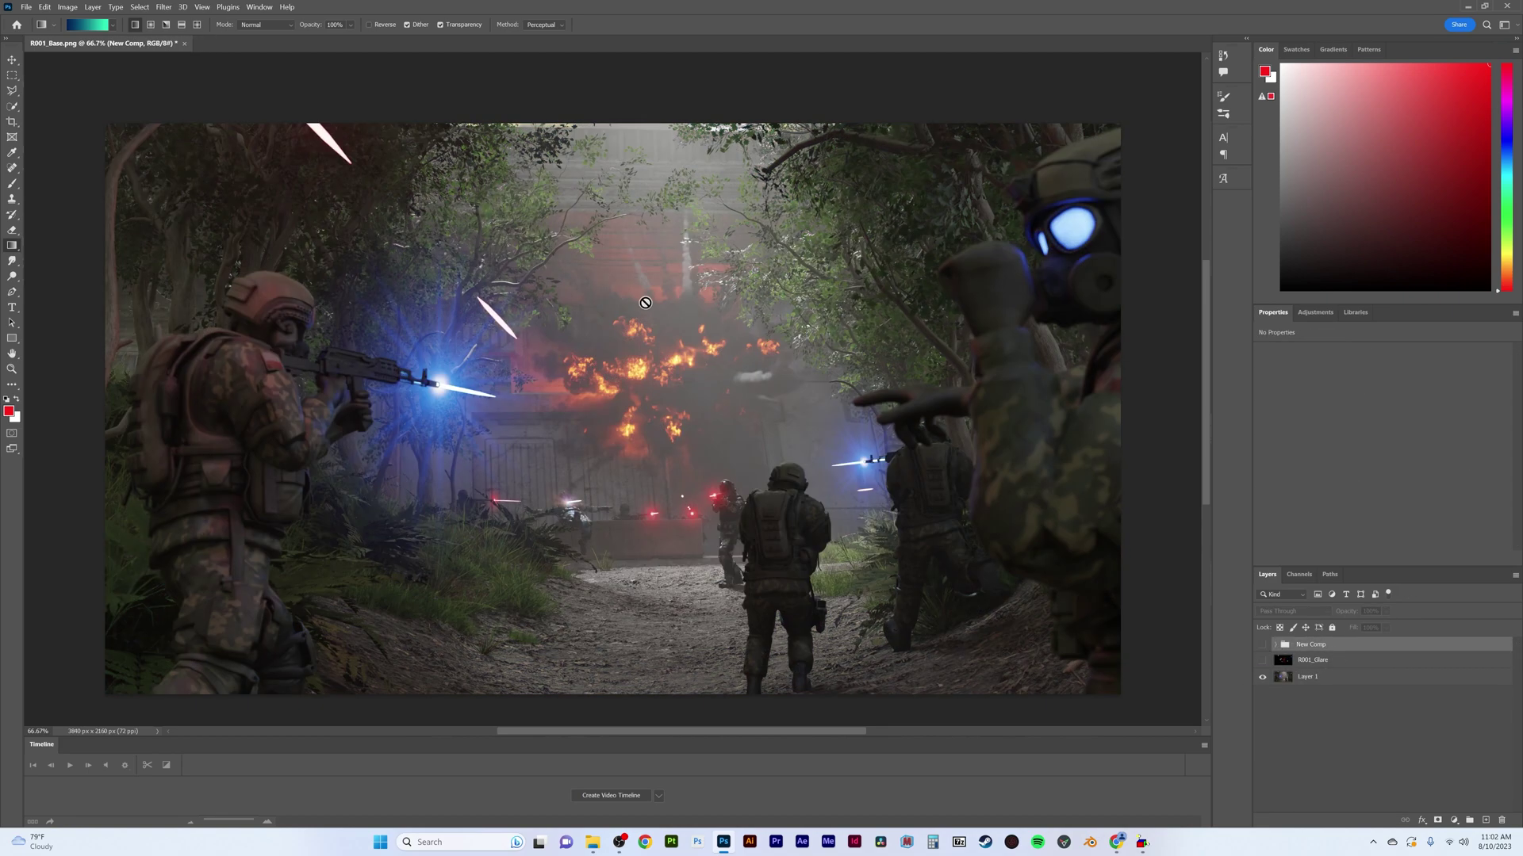
pyautogui.click(1262, 645)
pyautogui.click(1262, 644)
pyautogui.hotkey('ctrl', '-')
pyautogui.hotkey('ctrl', '-')
pyautogui.hotkey('ctrl', '-')
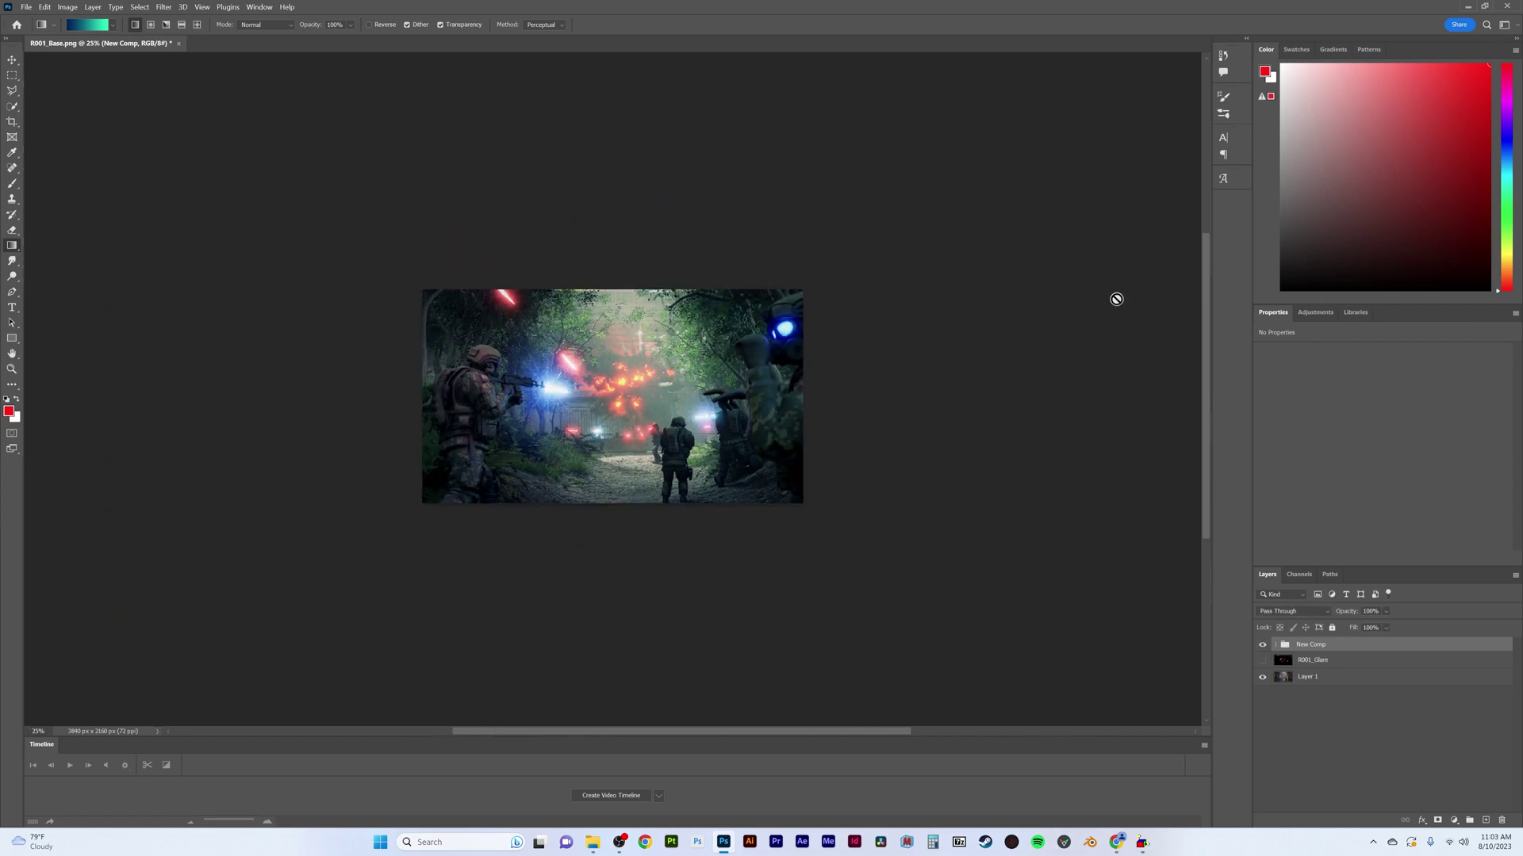
pyautogui.hotkey('ctrl', '+')
pyautogui.hotkey('ctrl', '+')
pyautogui.hotkey('ctrl', '+')
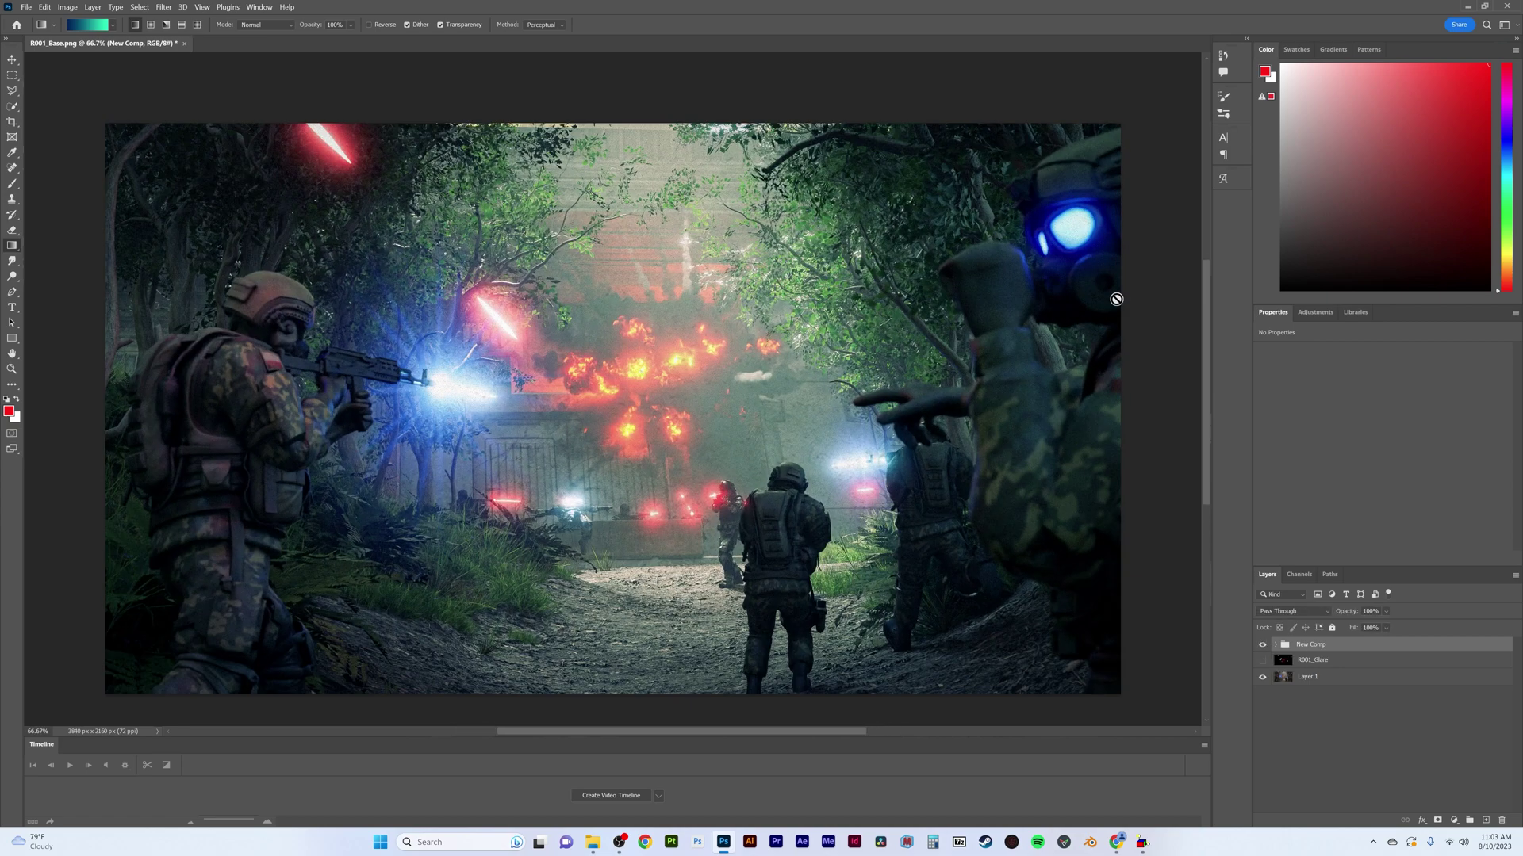